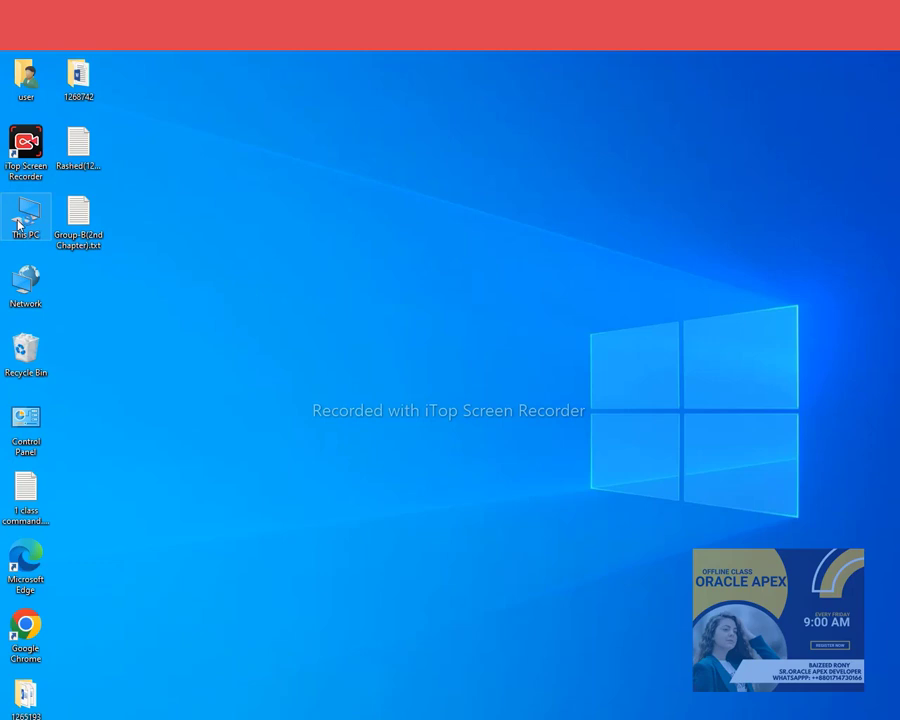
Step: Refresh the desktop and open File Explorer on This PC with Win+E
right_click(321, 296)
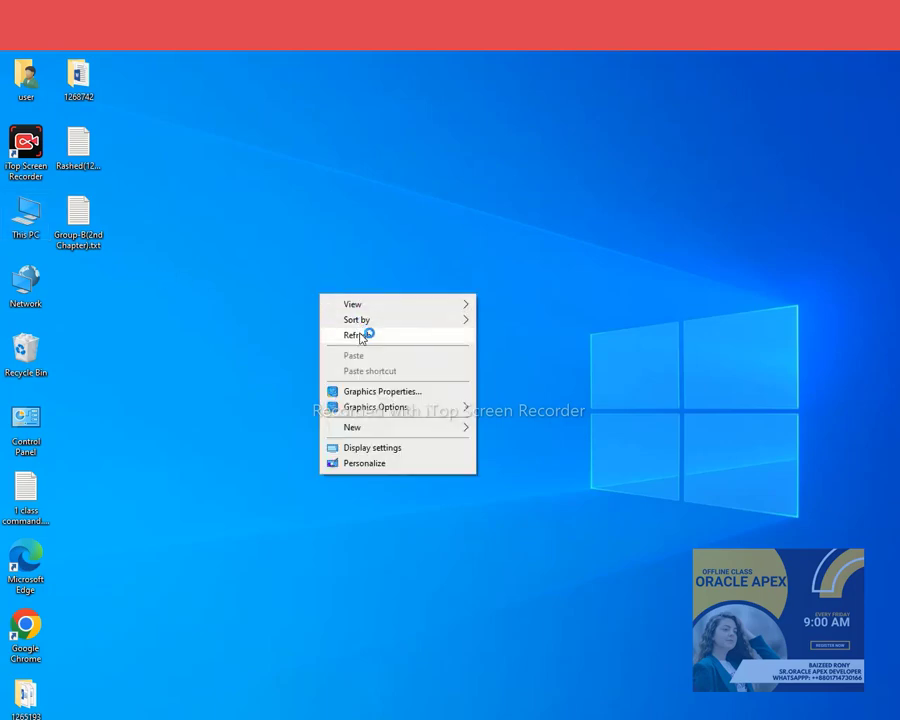
left_click(368, 334)
key("super+e")
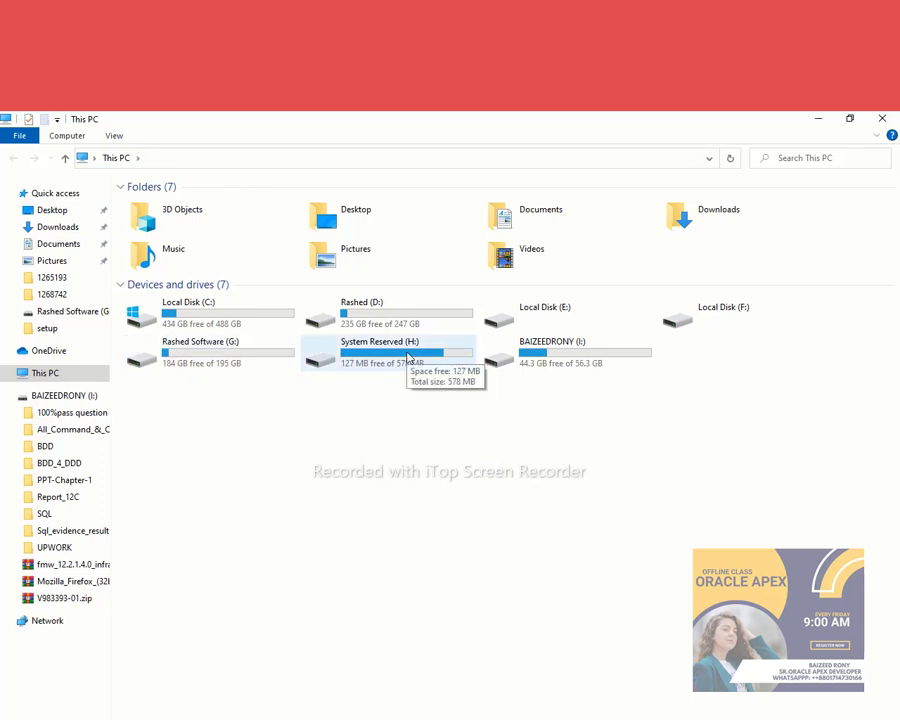
Step: Browse the I: drive and launch the JavaSetup8u333.exe installer
left_click(212, 358)
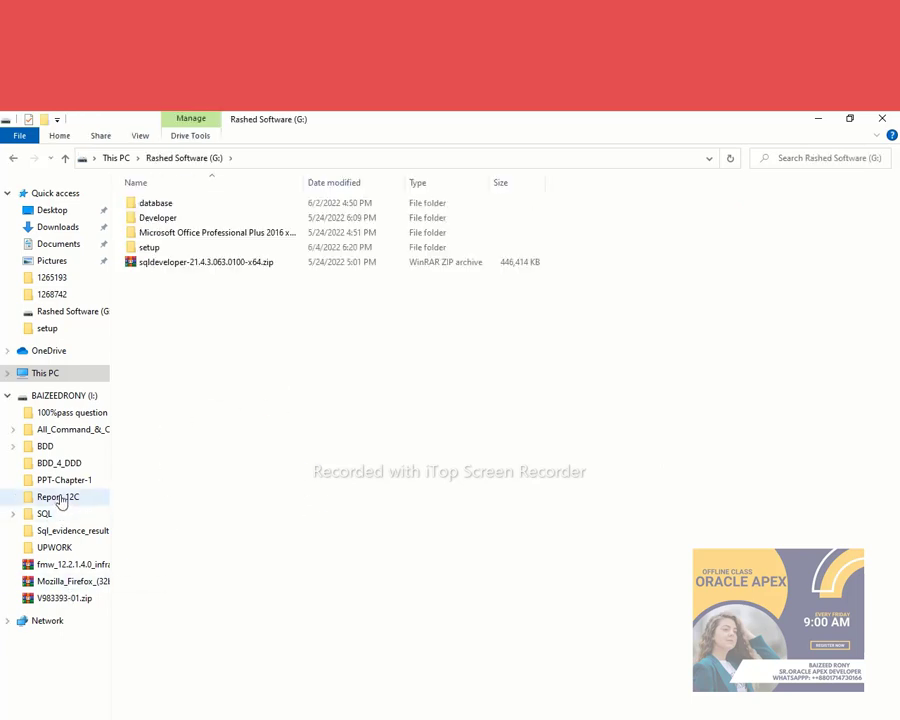
left_click(80, 395)
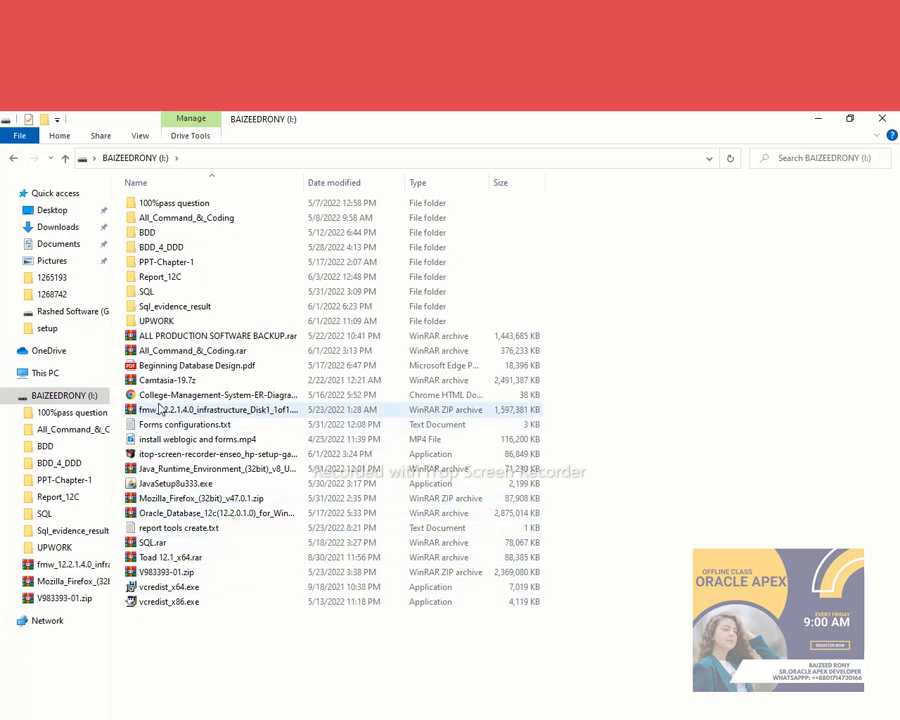
left_click(165, 365)
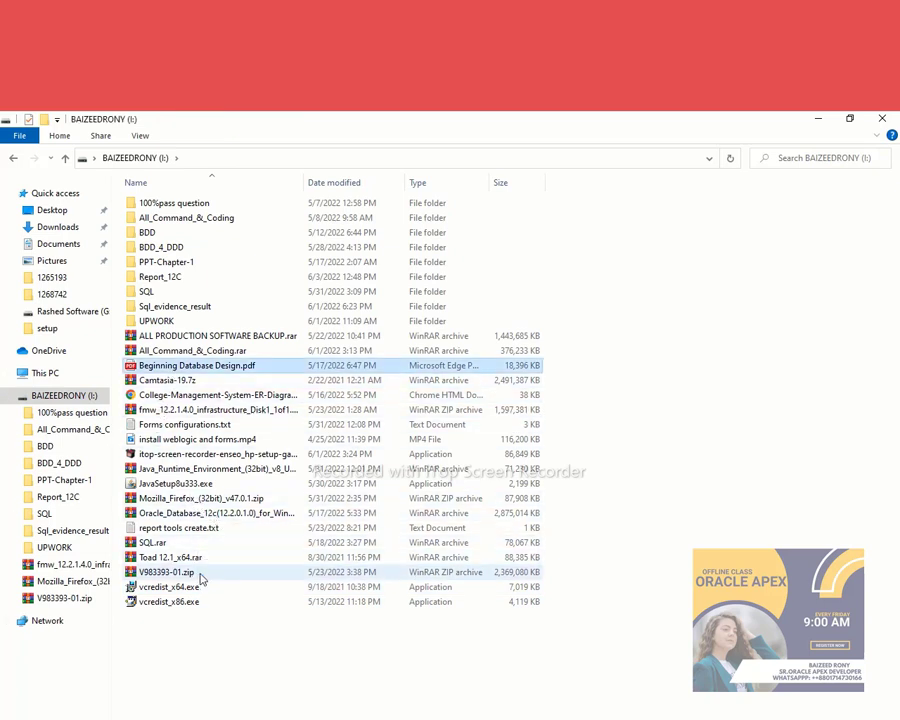
left_click(192, 485)
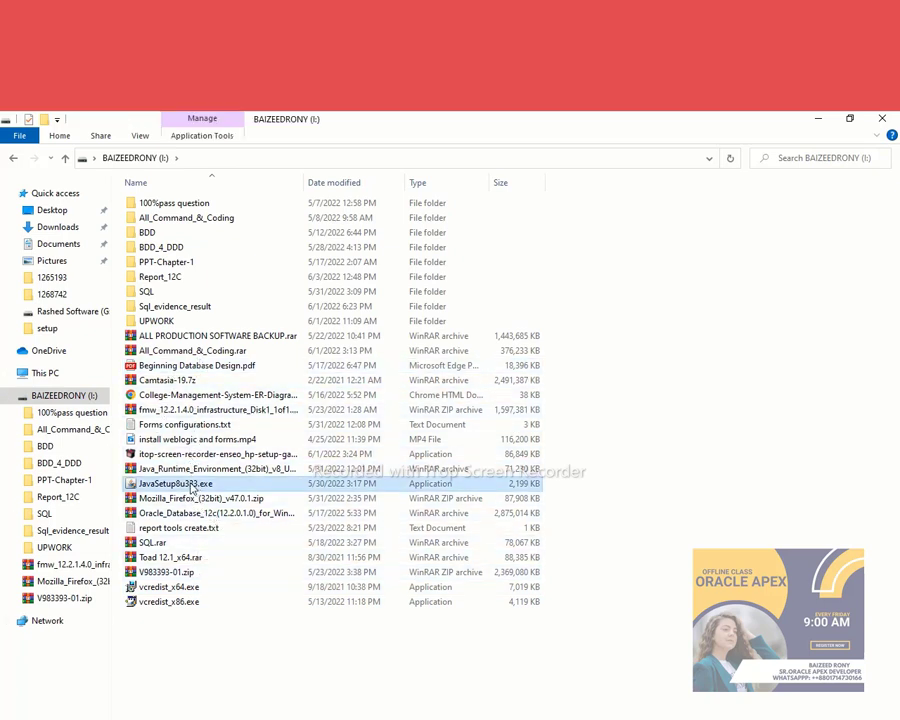
double_click(190, 484)
Step: Copy JavaSetup8u333.exe from the I: drive into the G:\setup folder
right_click(186, 484)
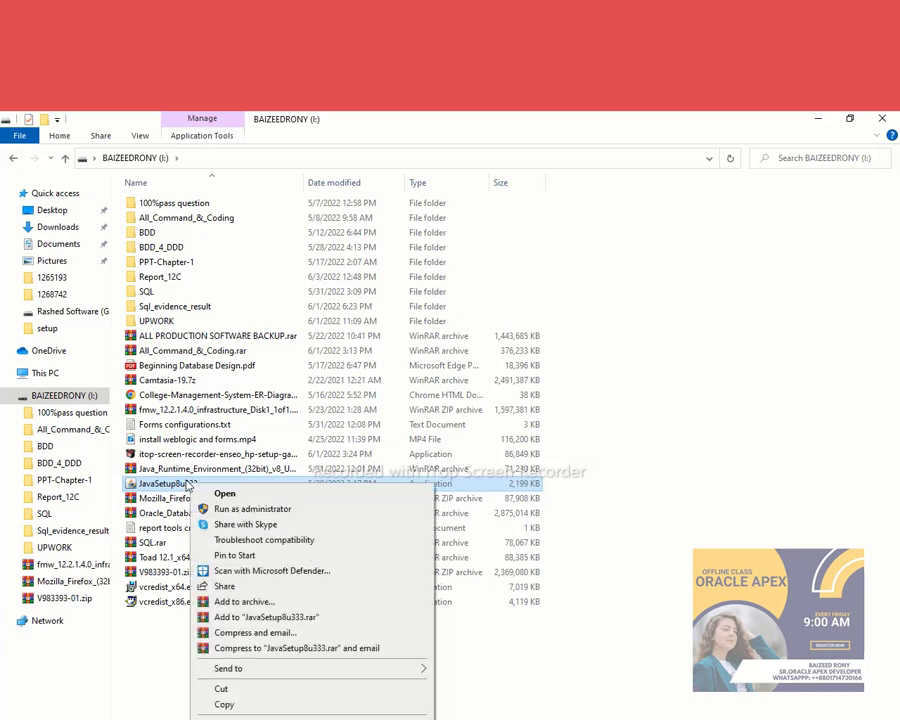
left_click(247, 704)
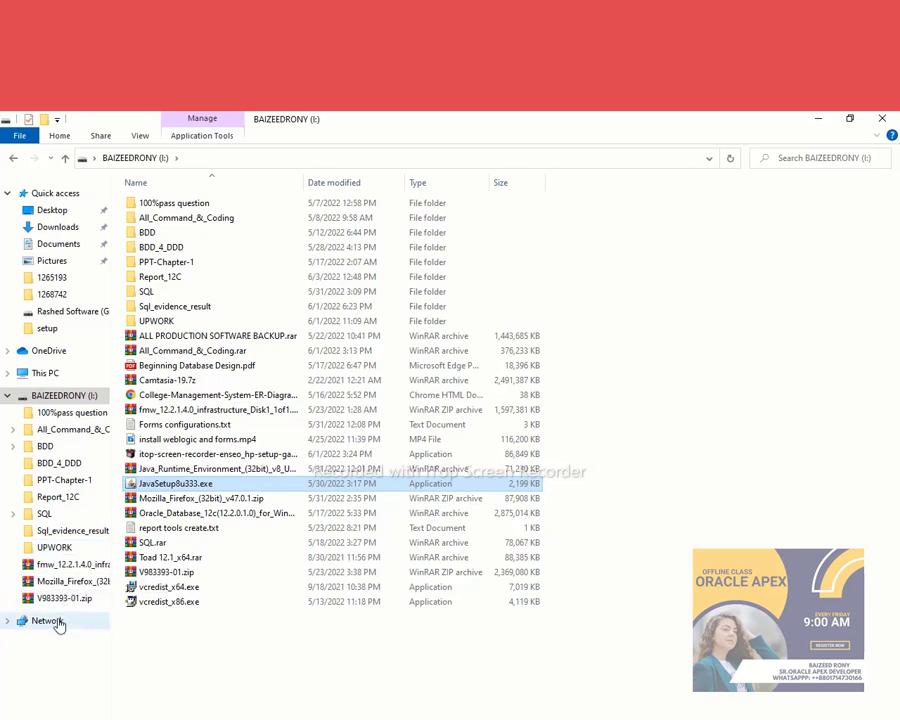
left_click(46, 375)
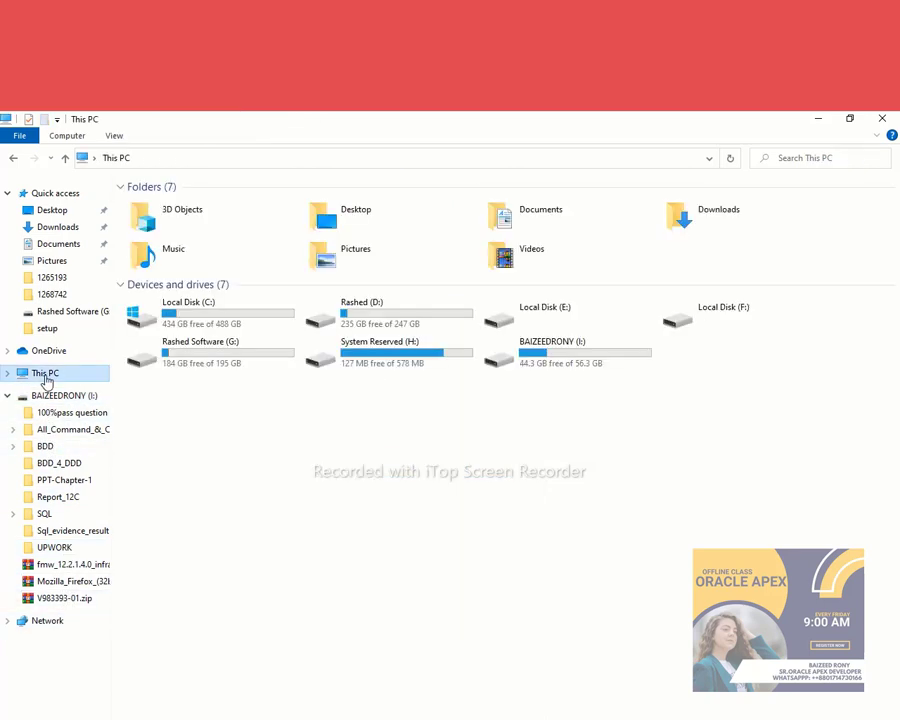
double_click(251, 352)
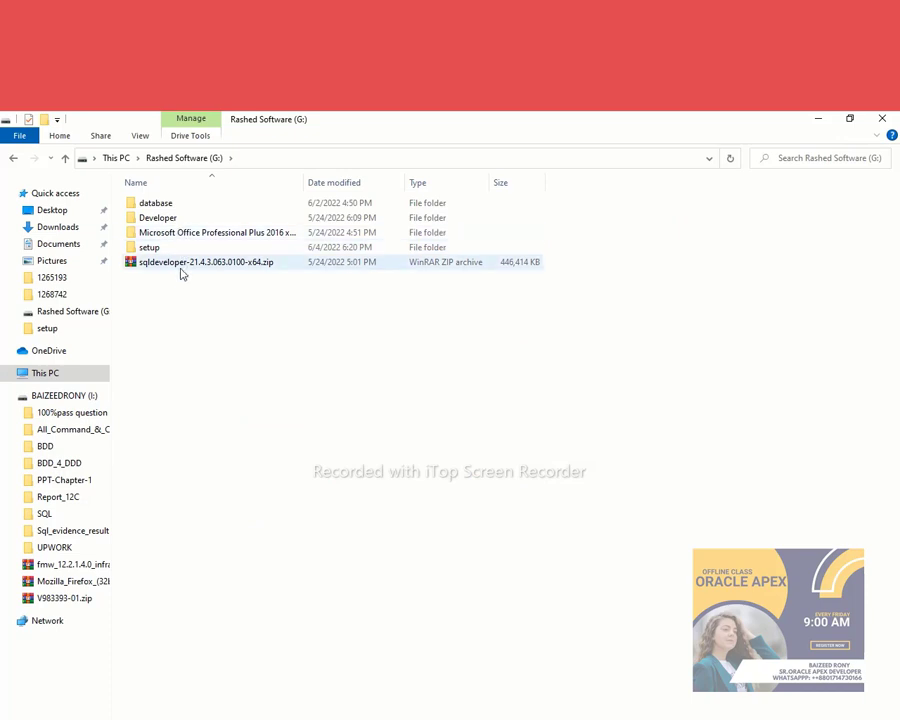
double_click(145, 261)
right_click(203, 366)
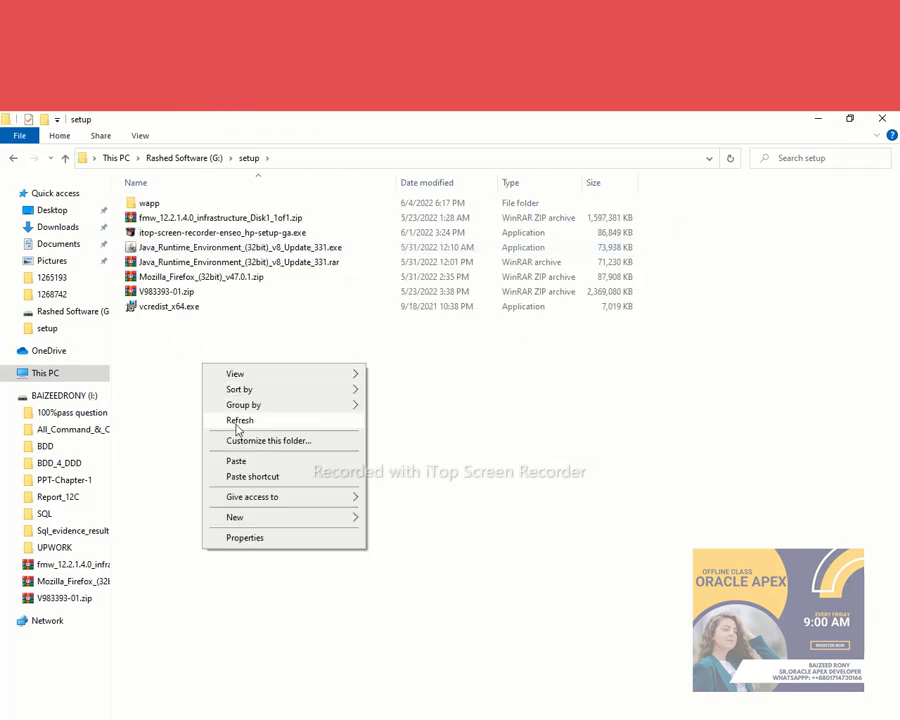
left_click(237, 460)
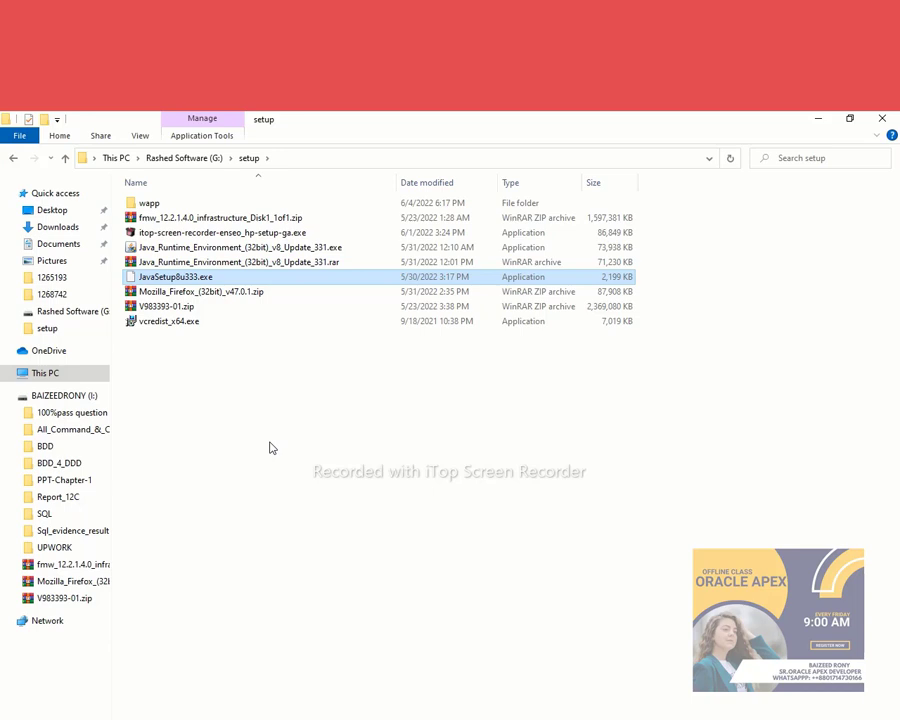
Step: Refresh the setup folder and select the pasted JavaSetup8u333.exe
right_click(270, 448)
right_click(265, 434)
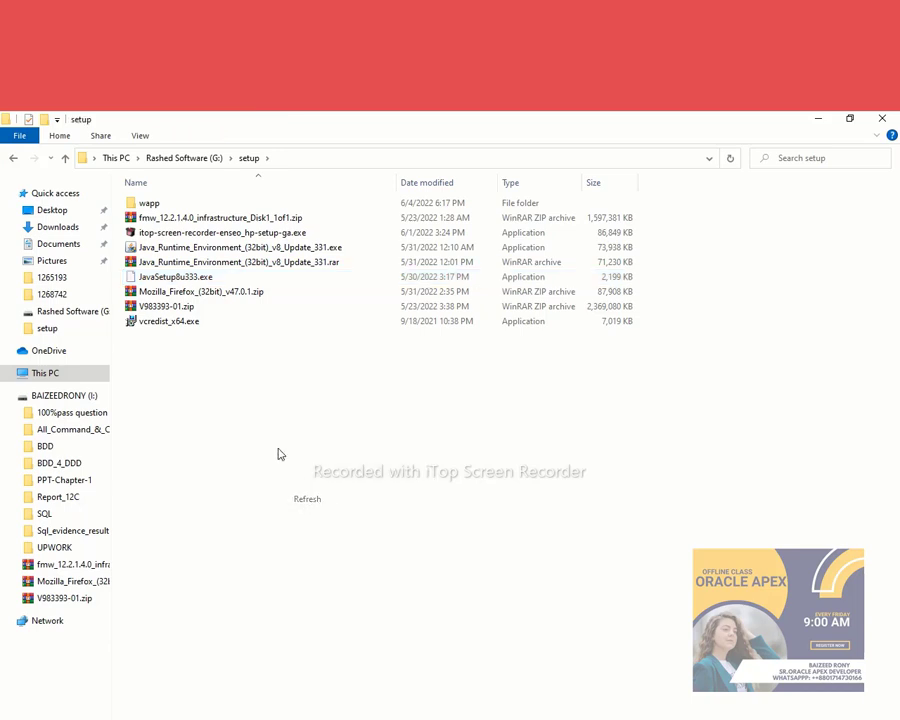
right_click(265, 434)
left_click(300, 484)
right_click(275, 462)
left_click(306, 510)
left_click(172, 278)
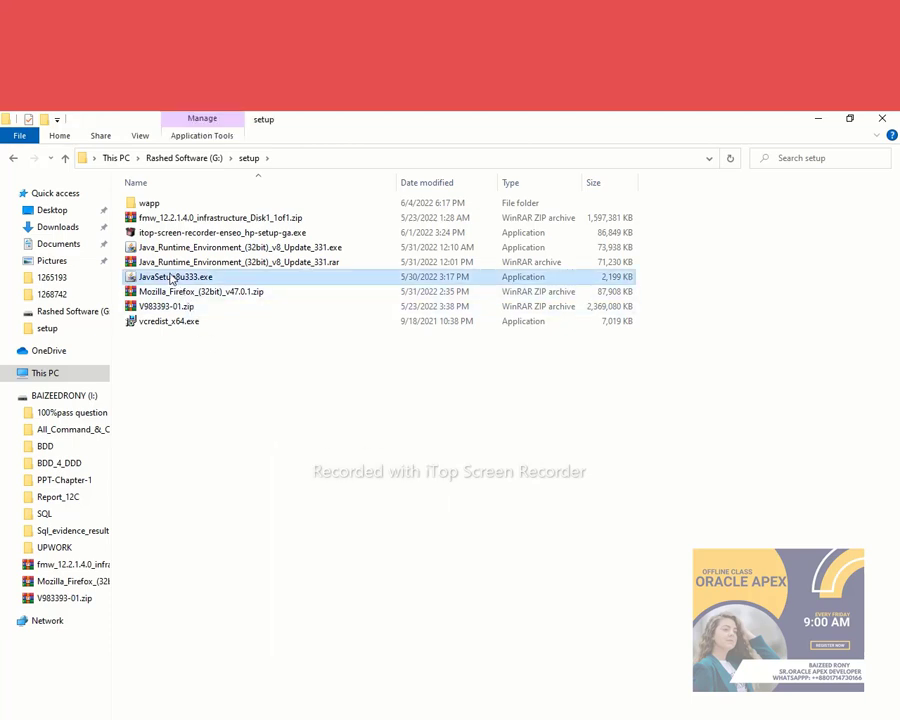
Step: Run JavaSetup8u333.exe from G:\setup as administrator
right_click(172, 278)
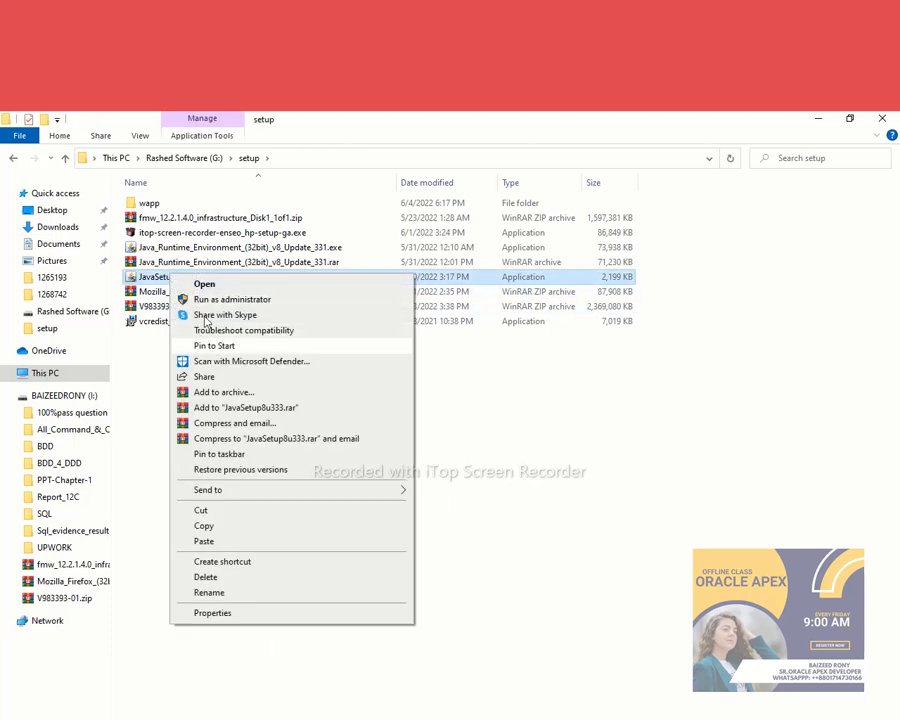
left_click(202, 300)
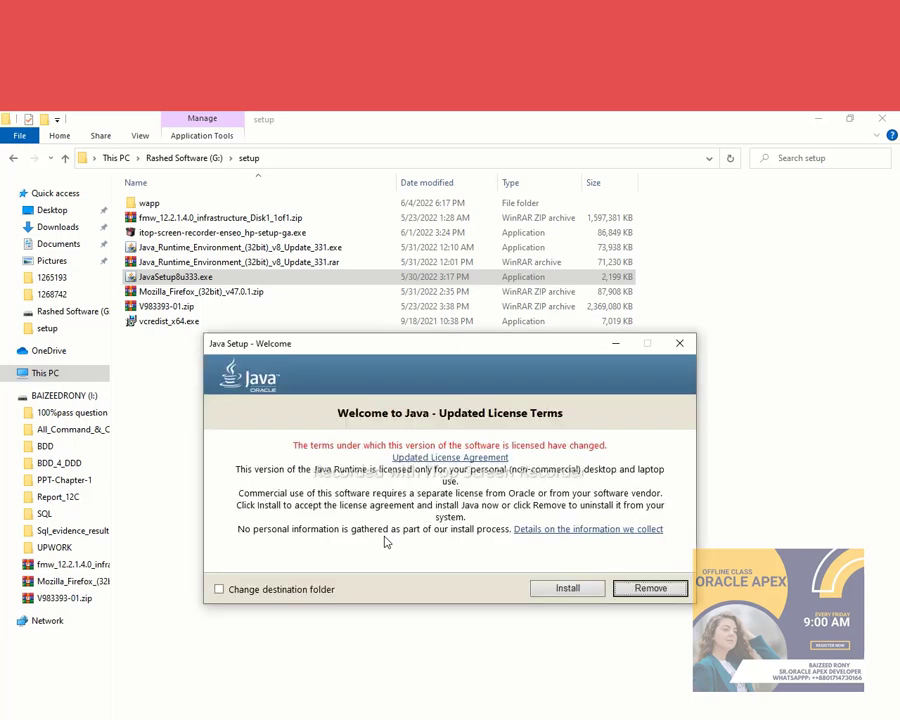
Step: Install Java from the welcome screen and close setup once it succeeds
left_click(566, 588)
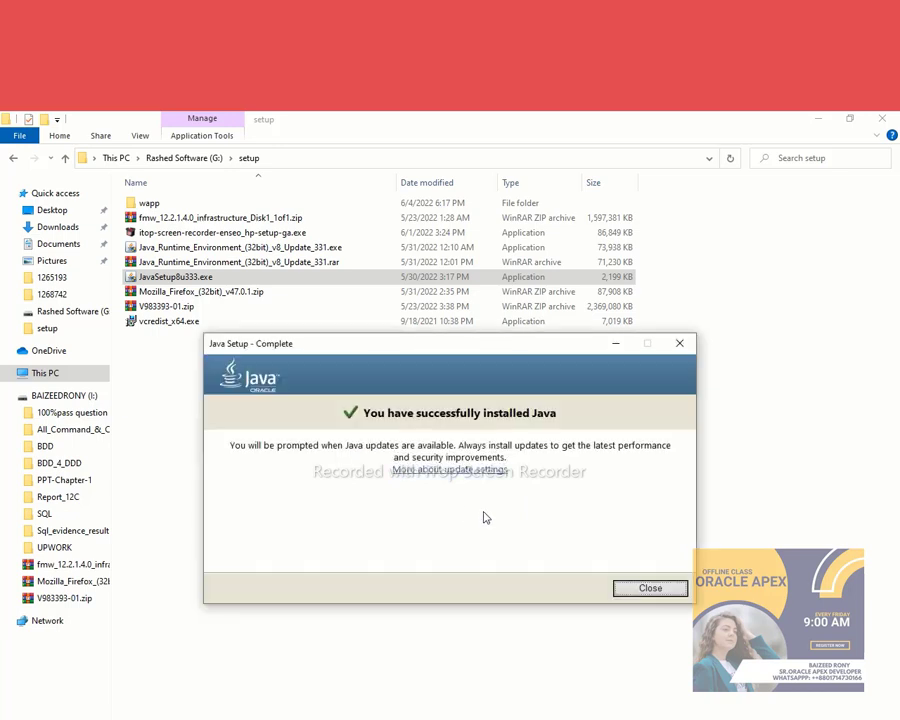
left_click(653, 588)
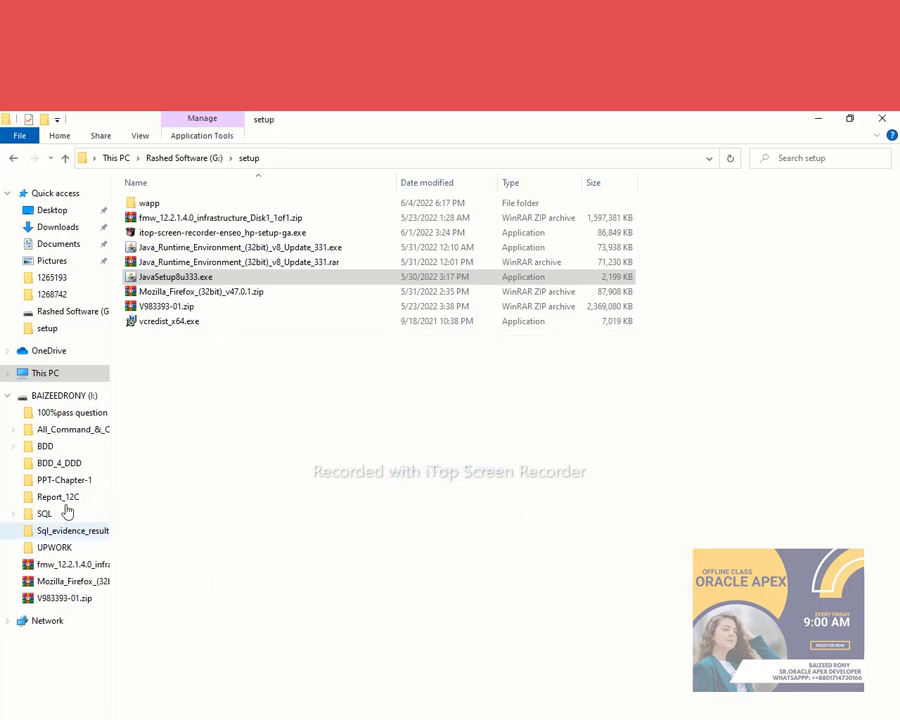
Step: Browse to the C:\Program Files folder
left_click(44, 377)
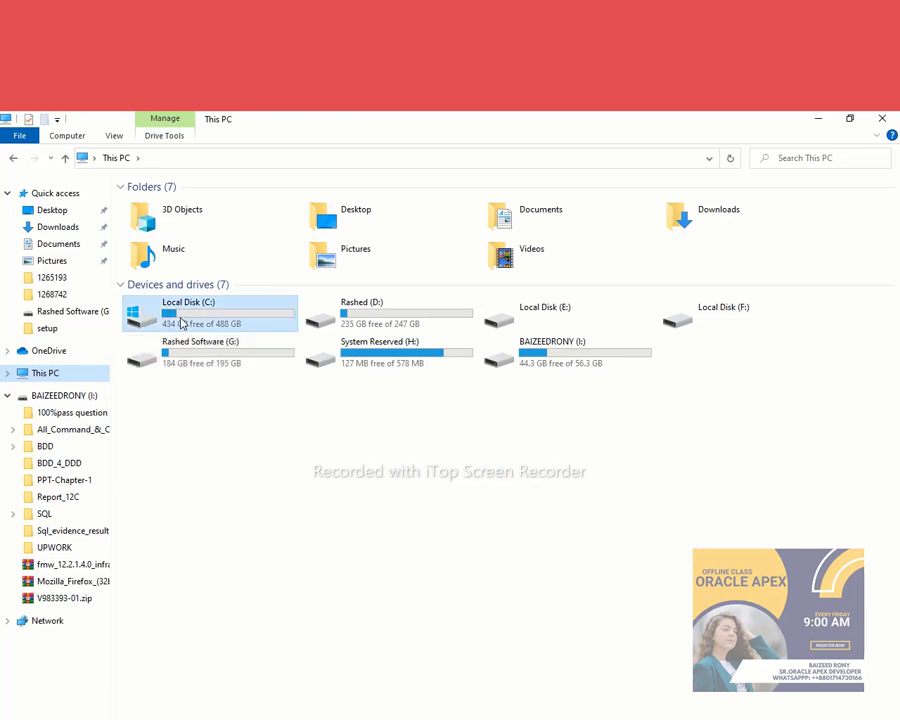
double_click(181, 322)
left_click(183, 235)
double_click(183, 235)
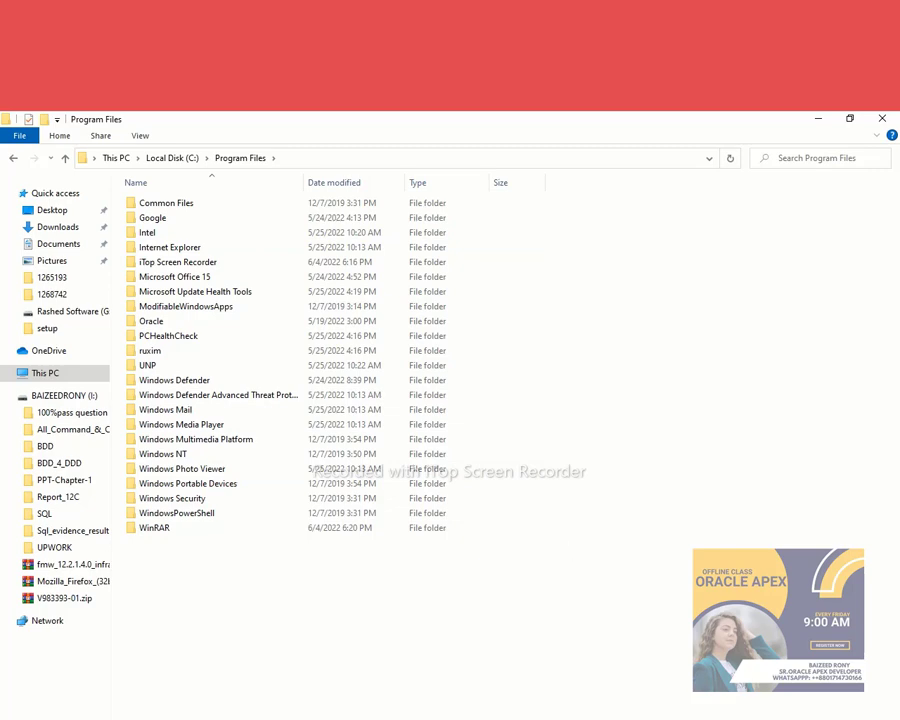
Step: Paste jdk-8u202-windows-x64 (1).exe from the I: drive into G:\setup
left_click(62, 396)
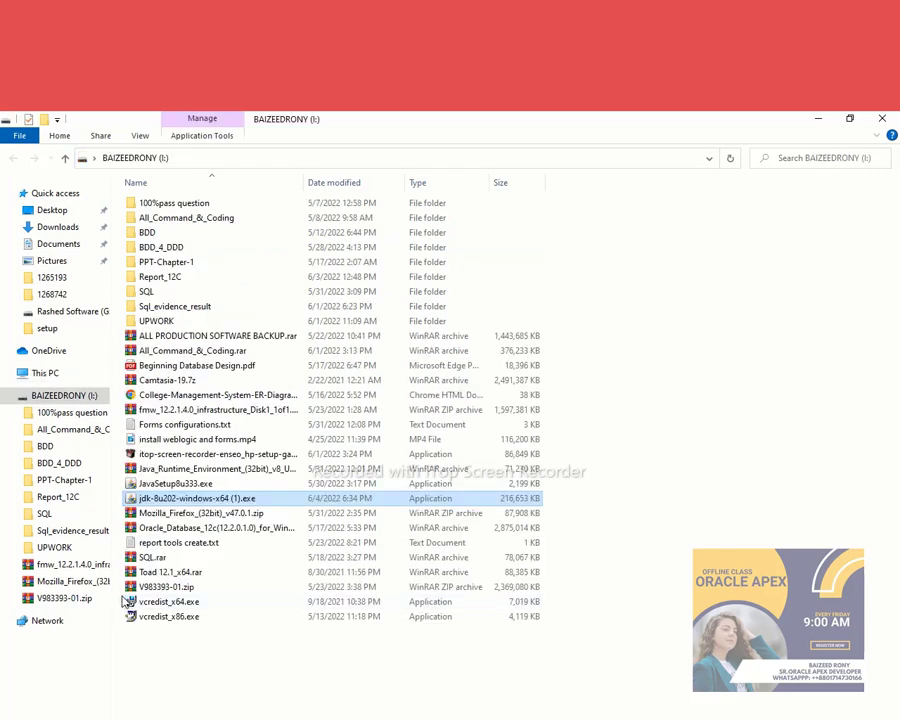
left_click(50, 379)
left_click(243, 347)
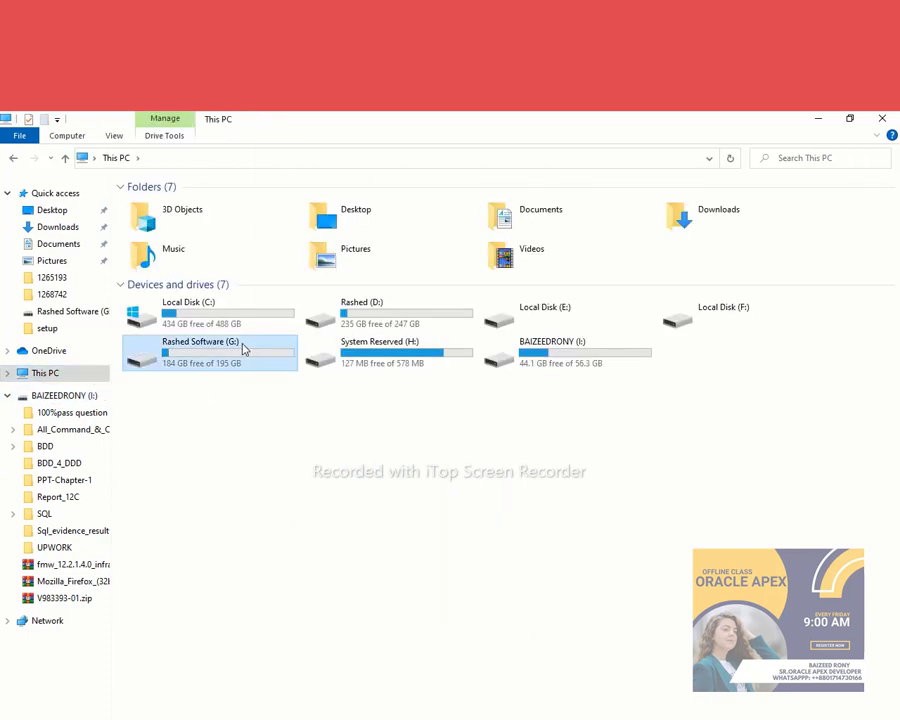
double_click(243, 347)
double_click(152, 247)
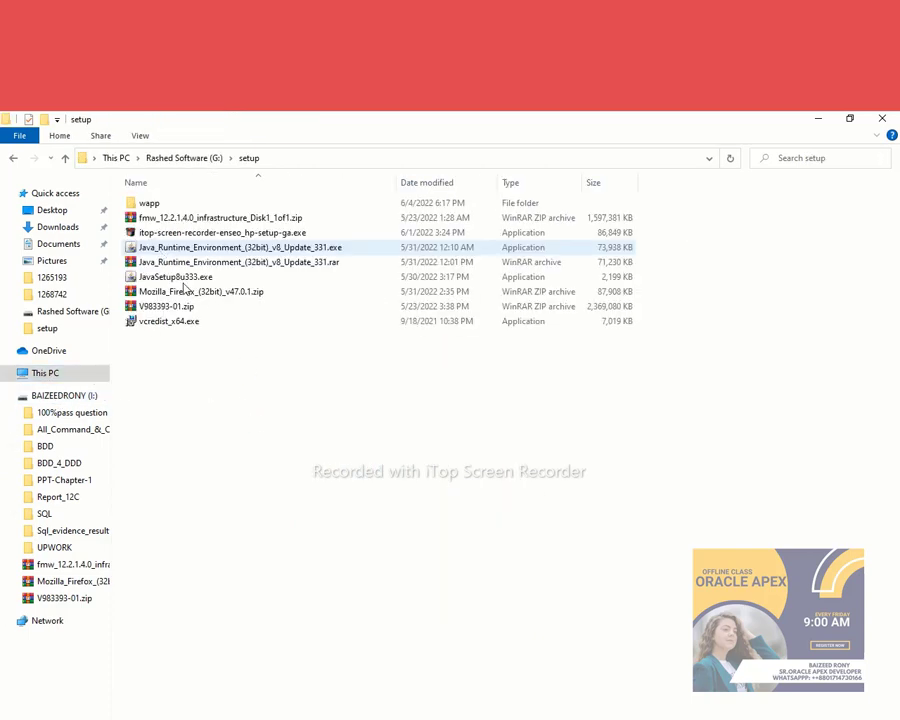
right_click(237, 403)
left_click(277, 495)
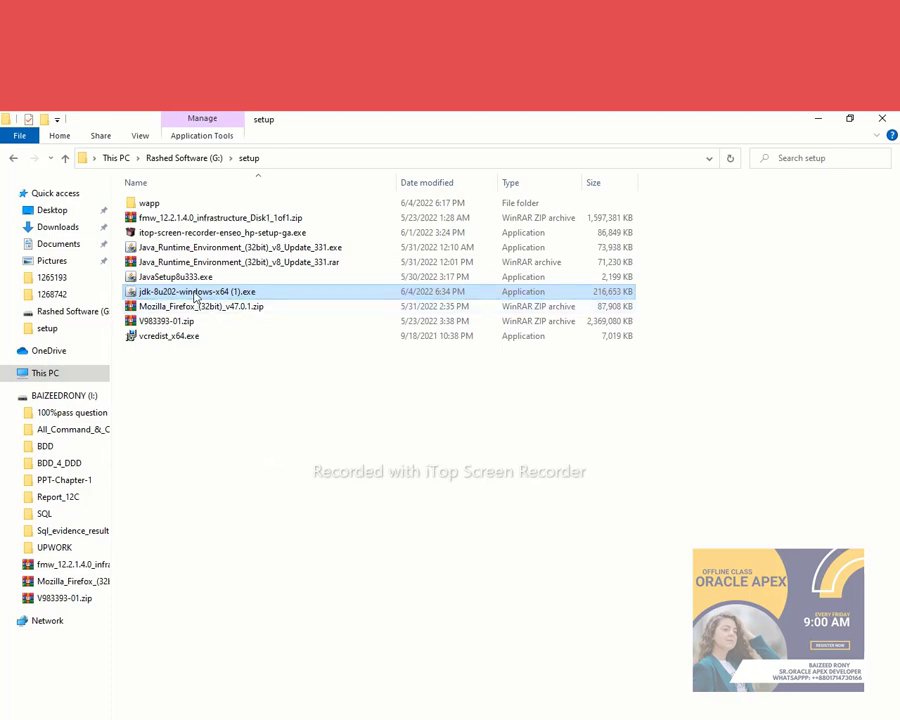
Step: Run the JDK 8u202 installer as administrator and install it with default features
right_click(196, 294)
left_click(218, 316)
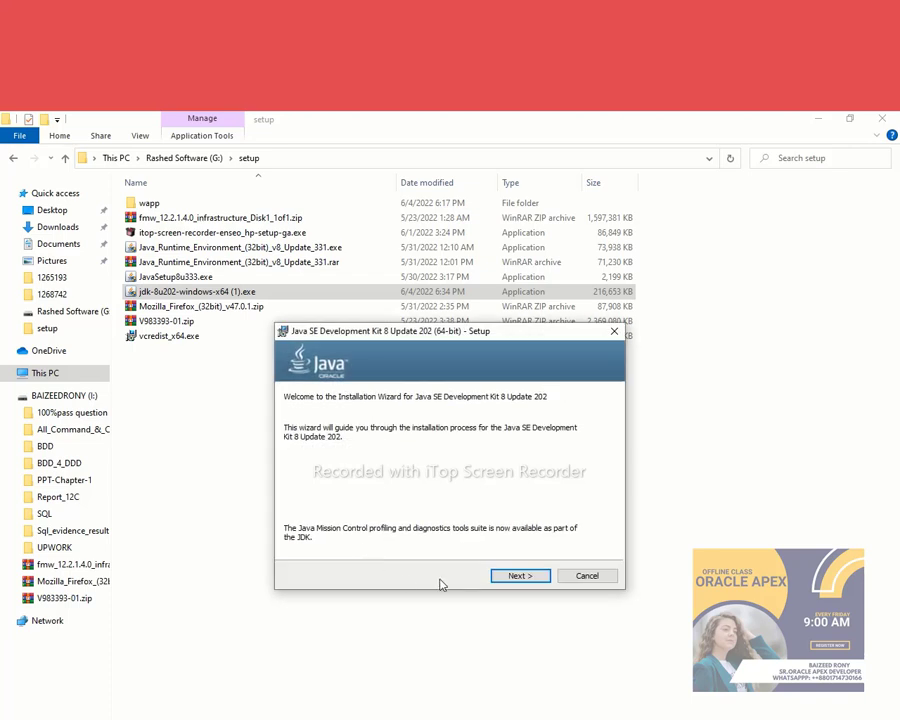
left_click(500, 577)
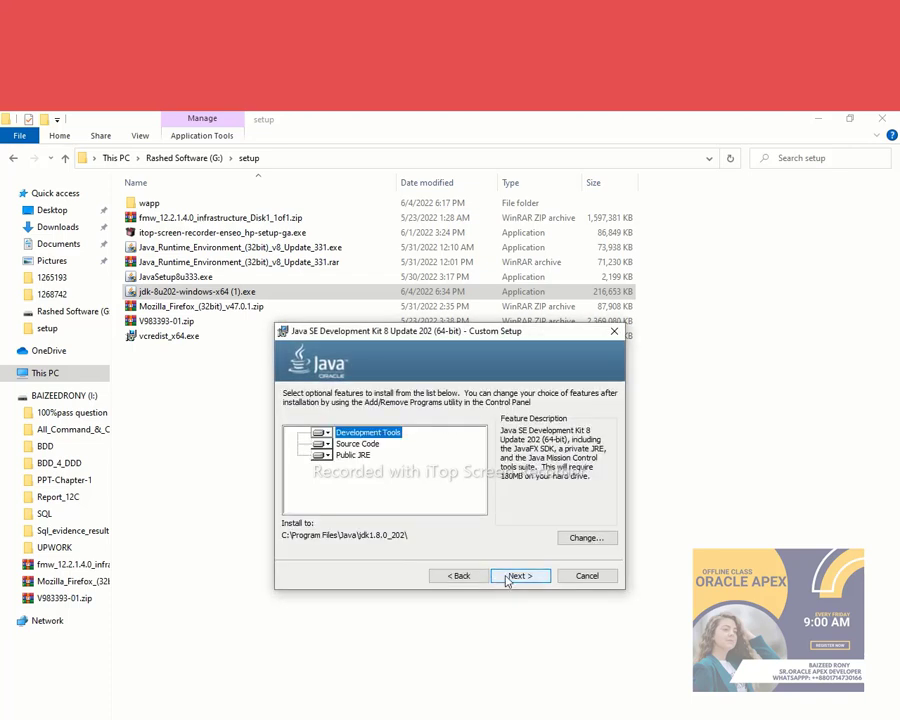
left_click(506, 577)
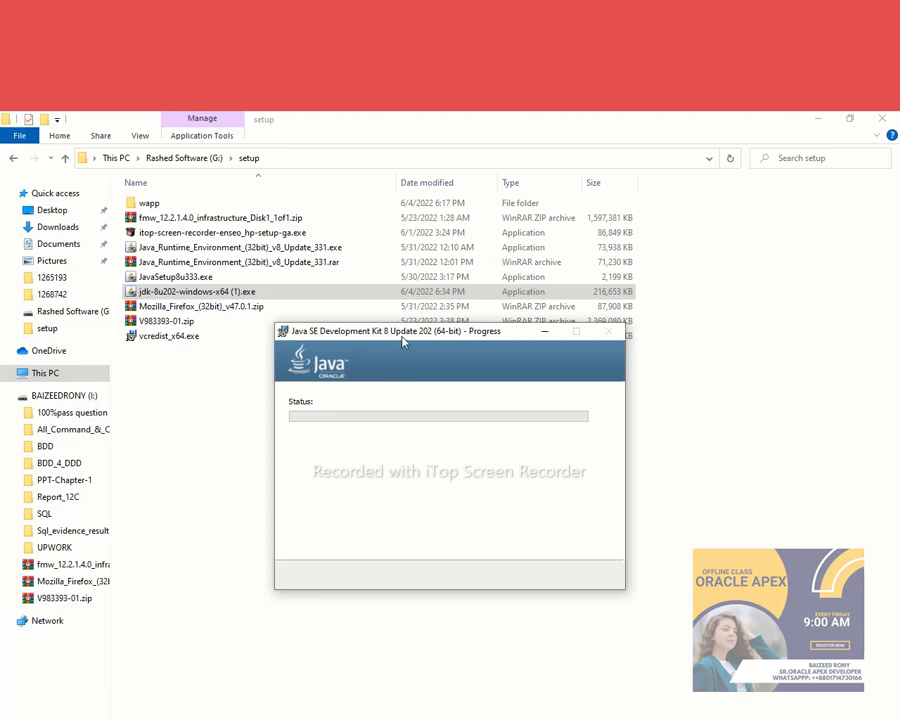
Step: Accept the Java notice and default install folder, then close the completed installer
left_click_drag(403, 342, 407, 296)
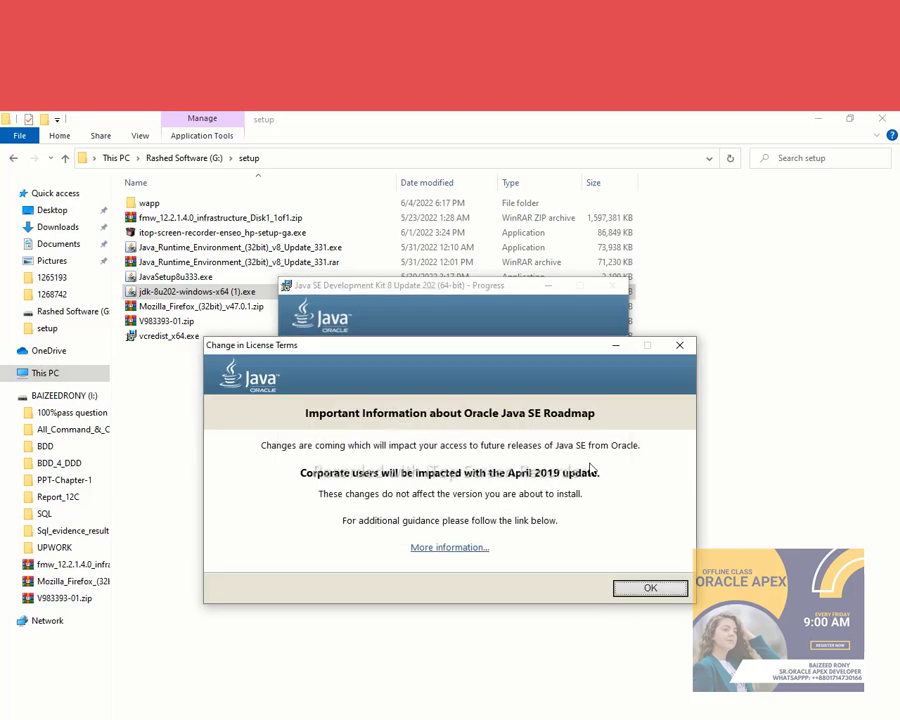
left_click(647, 588)
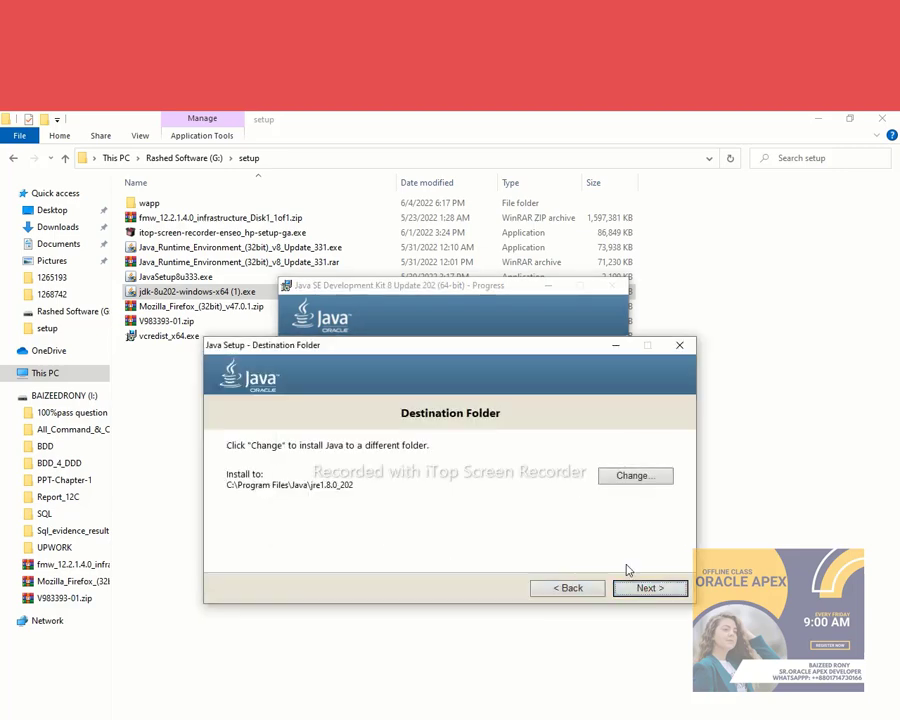
left_click(652, 590)
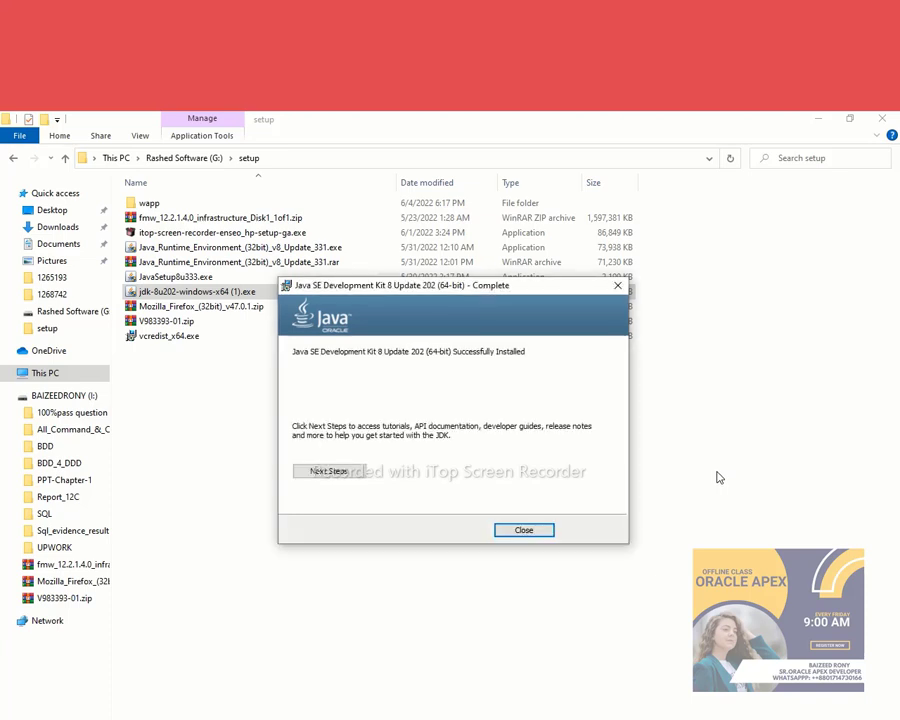
left_click(540, 531)
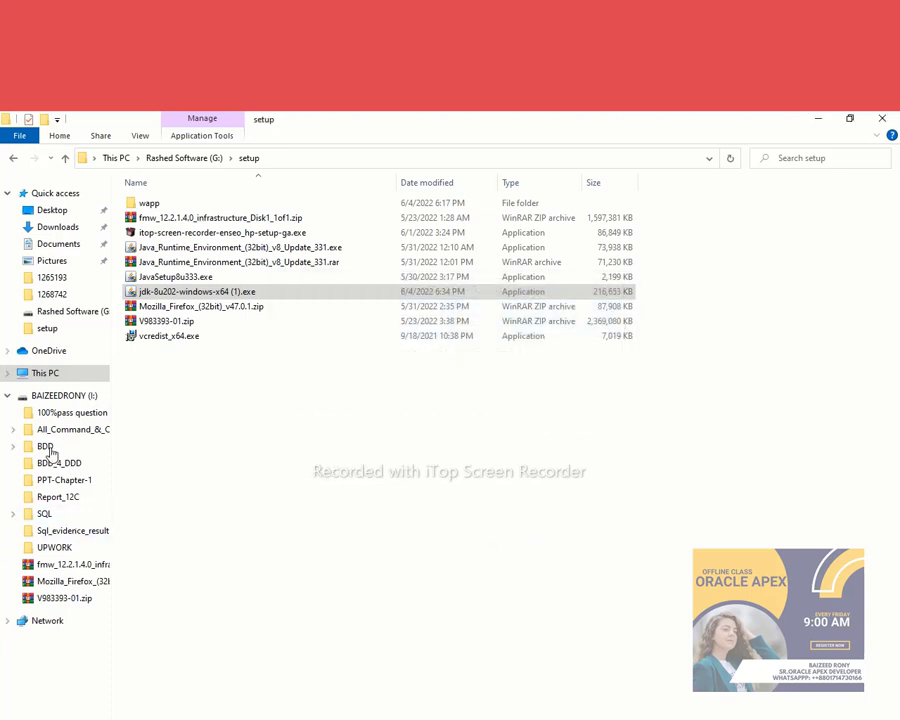
Step: Copy every file and folder in C:\Program Files\Java\jdk1.8.0_202
left_click(45, 373)
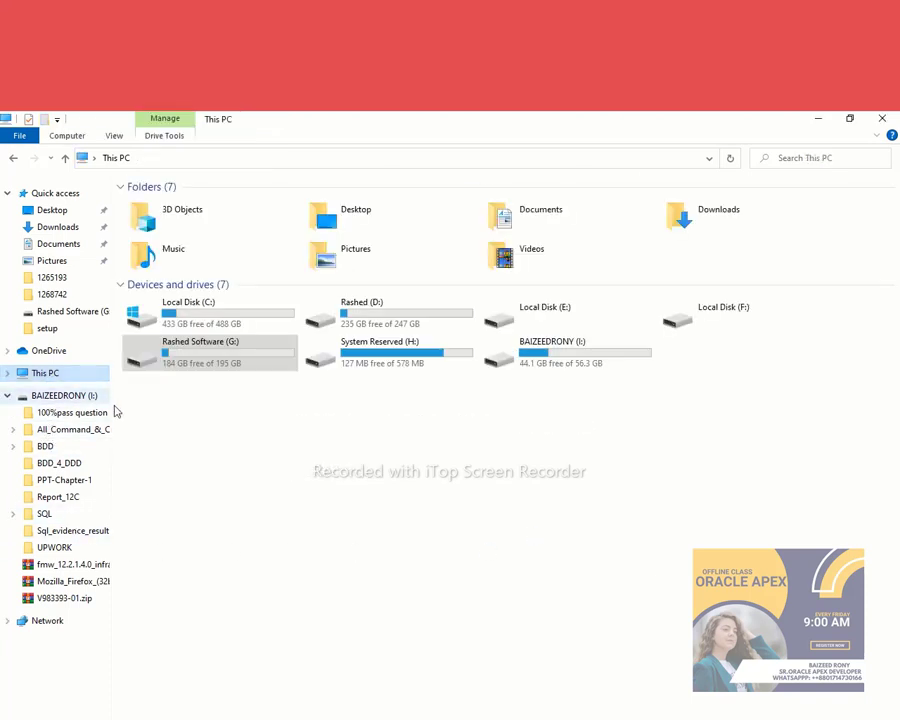
double_click(177, 327)
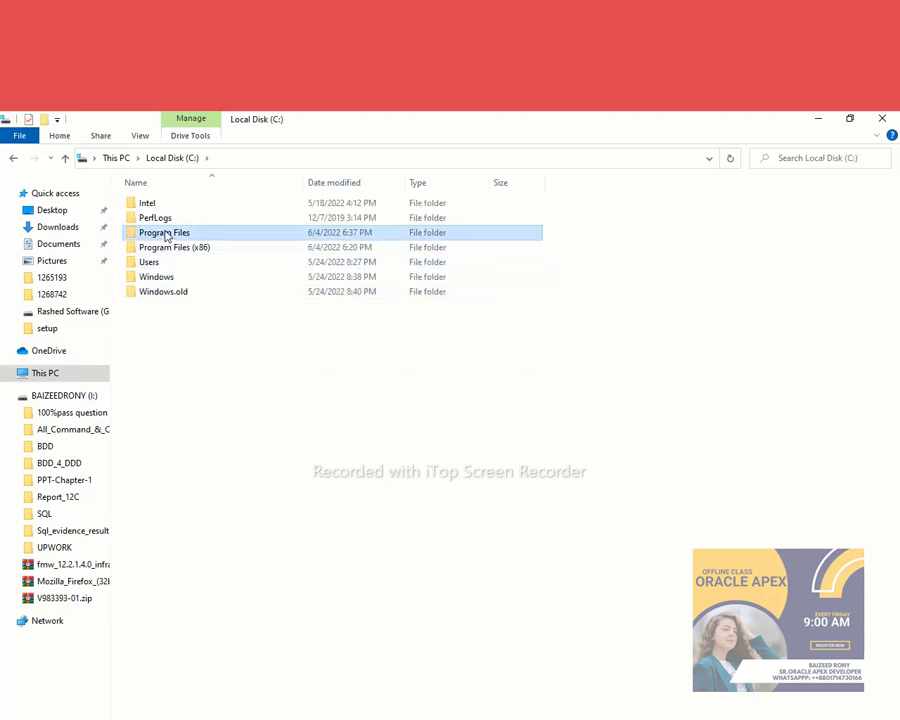
double_click(165, 233)
double_click(160, 280)
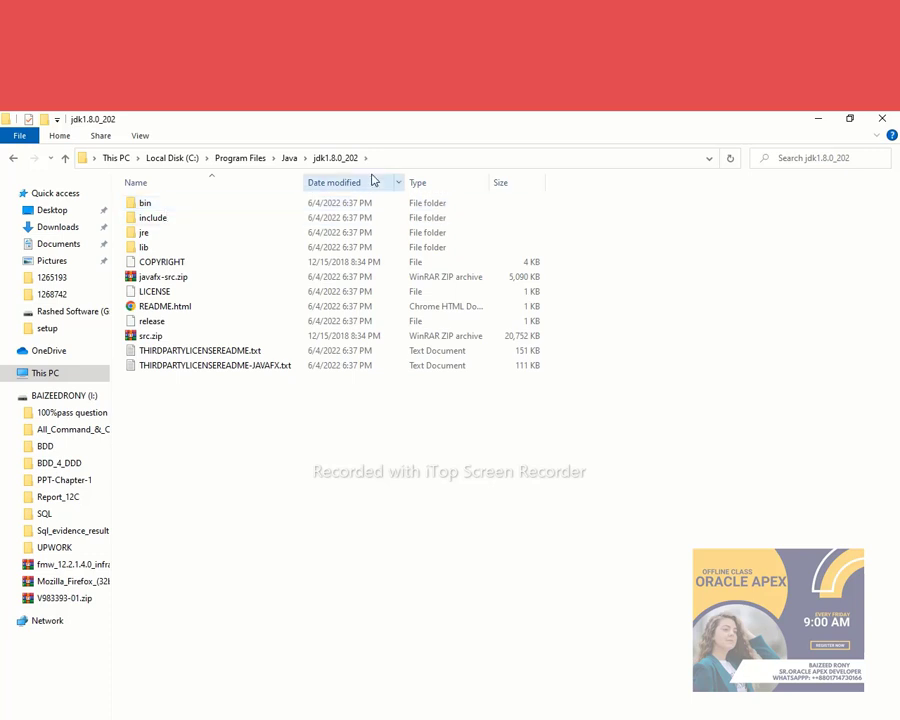
left_click_drag(448, 560, 206, 197)
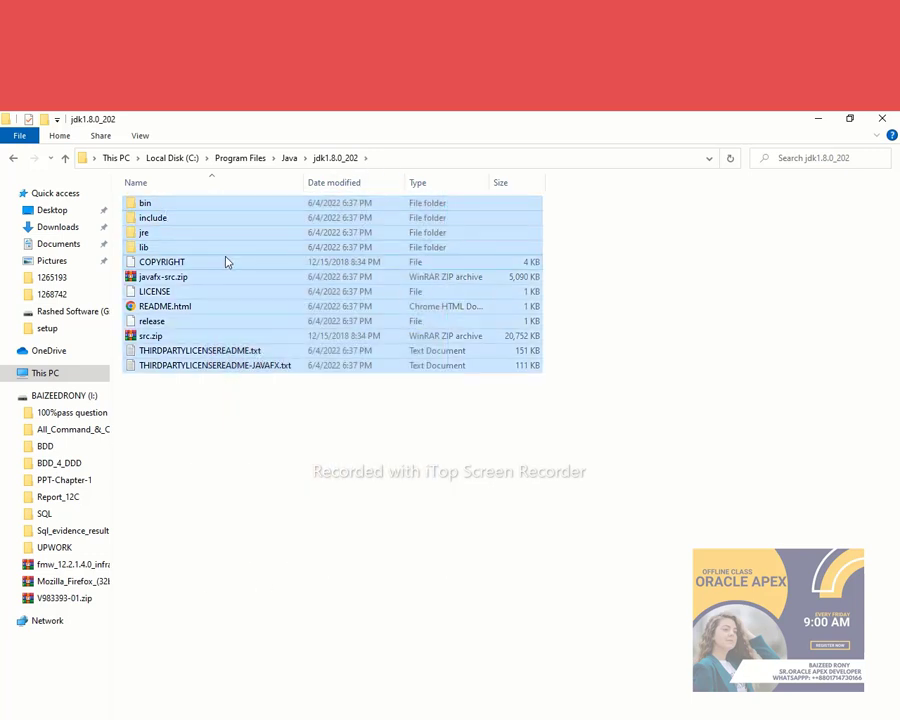
right_click(227, 261)
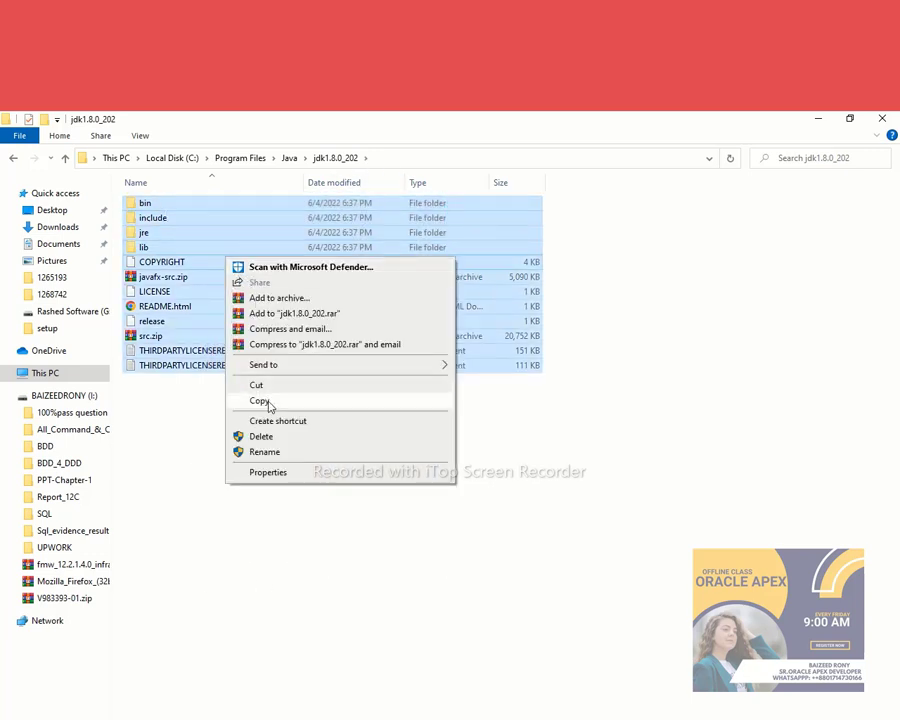
left_click(258, 400)
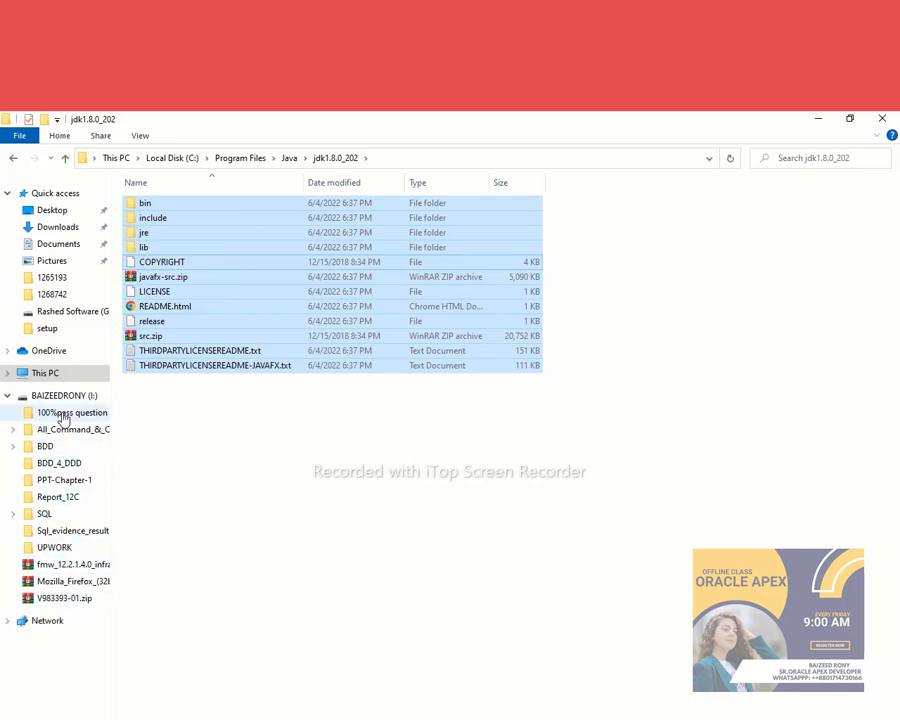
Step: Paste the JDK files into the empty G:\setup\wapp\jdk folder
left_click(50, 376)
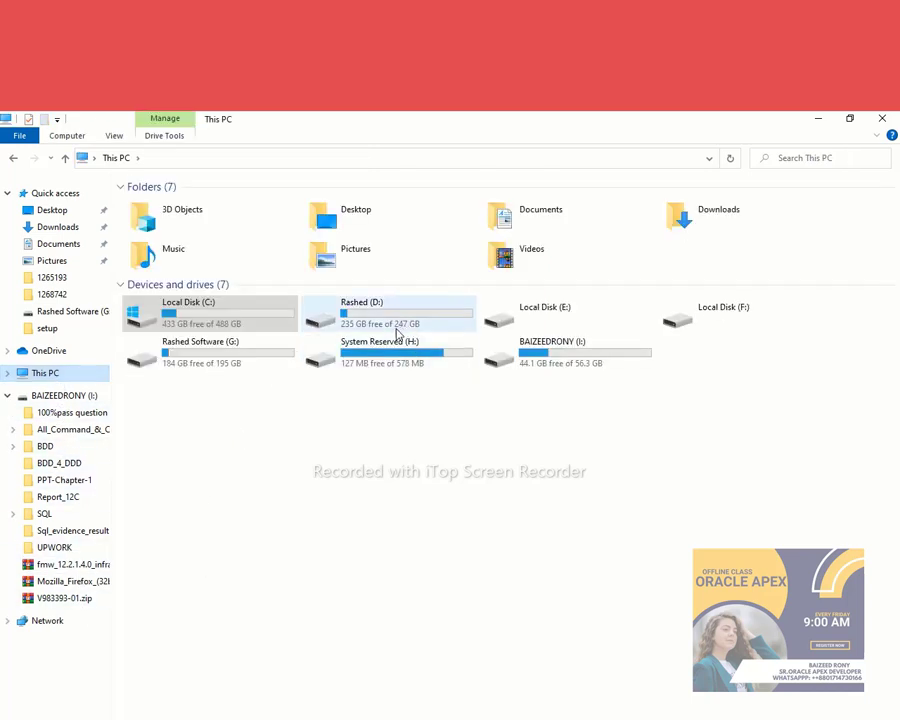
double_click(255, 360)
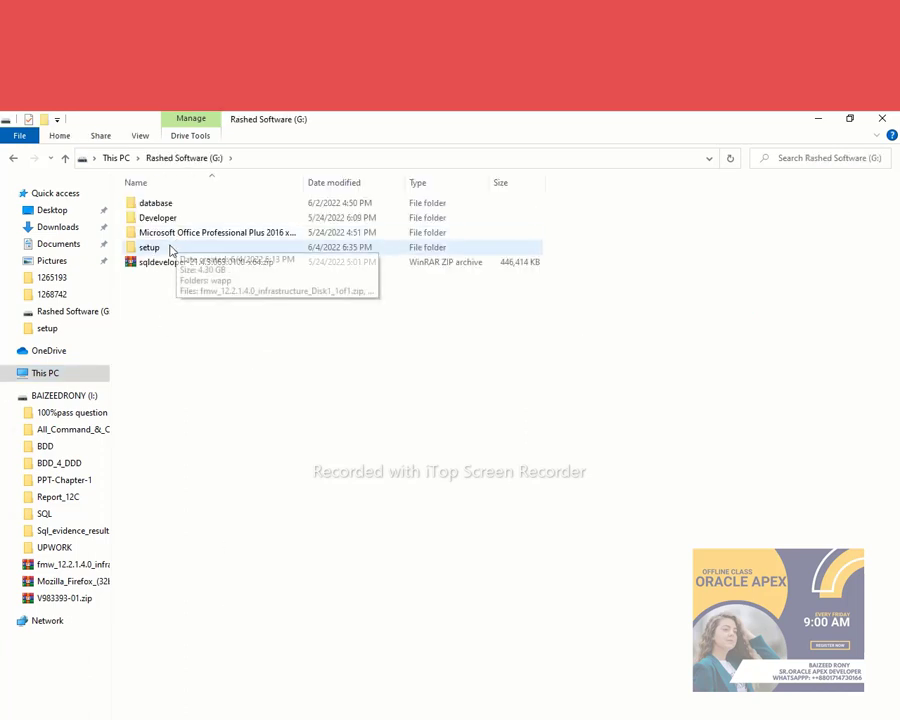
double_click(172, 248)
double_click(170, 204)
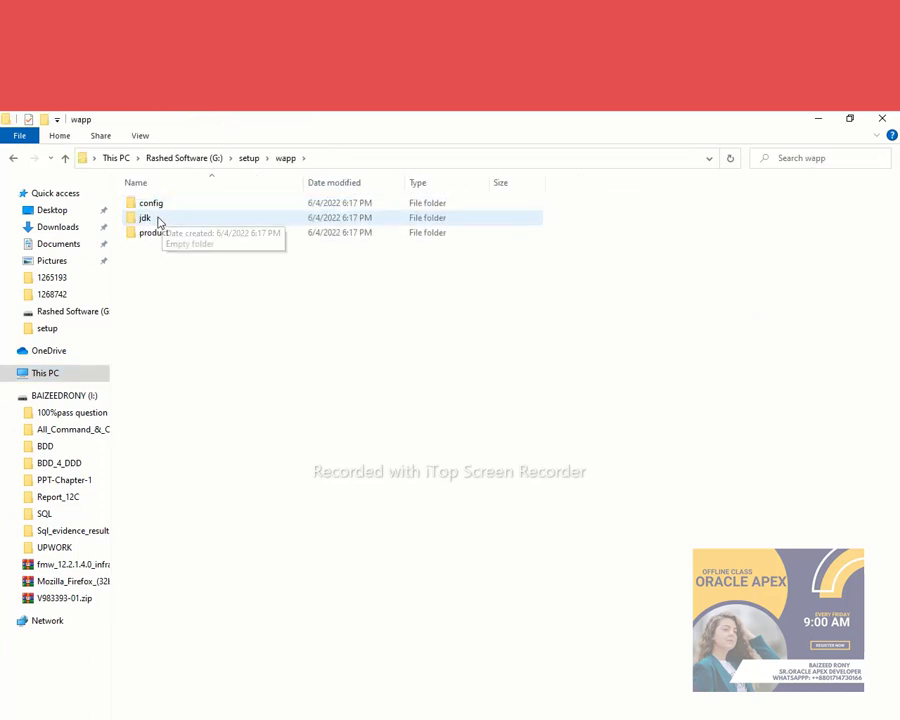
double_click(159, 223)
right_click(212, 306)
left_click(261, 404)
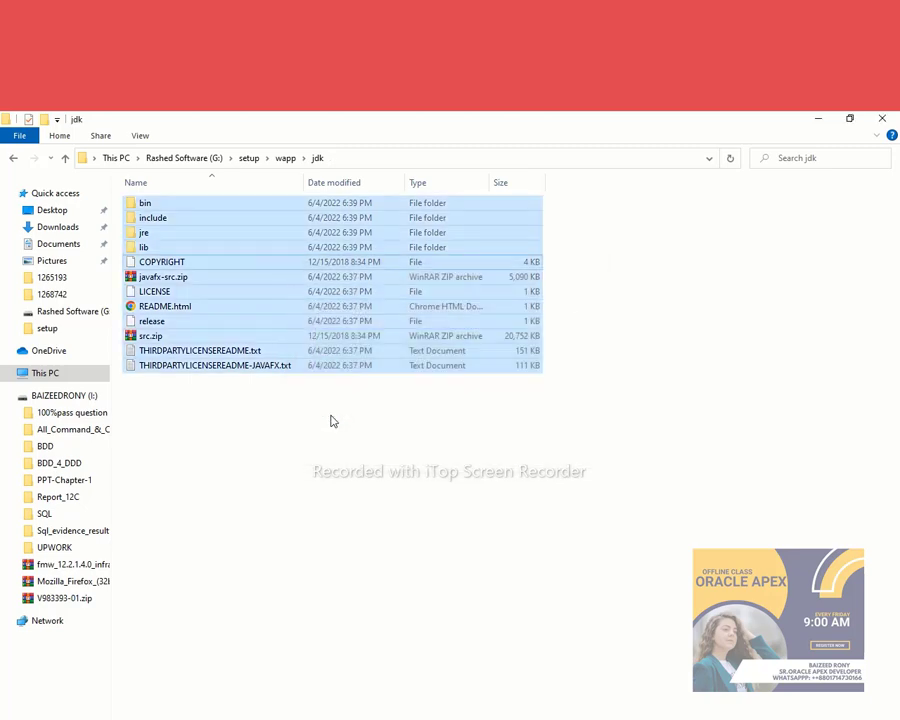
Step: Copy the G:\setup\wapp\jdk\bin folder path from the address bar
double_click(180, 205)
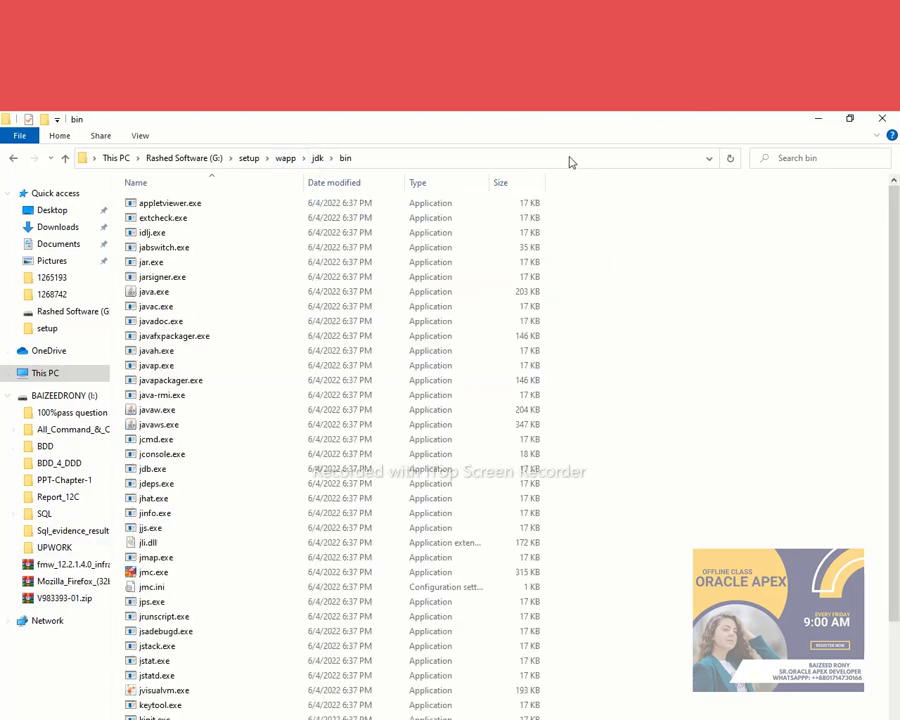
left_click(565, 158)
right_click(165, 162)
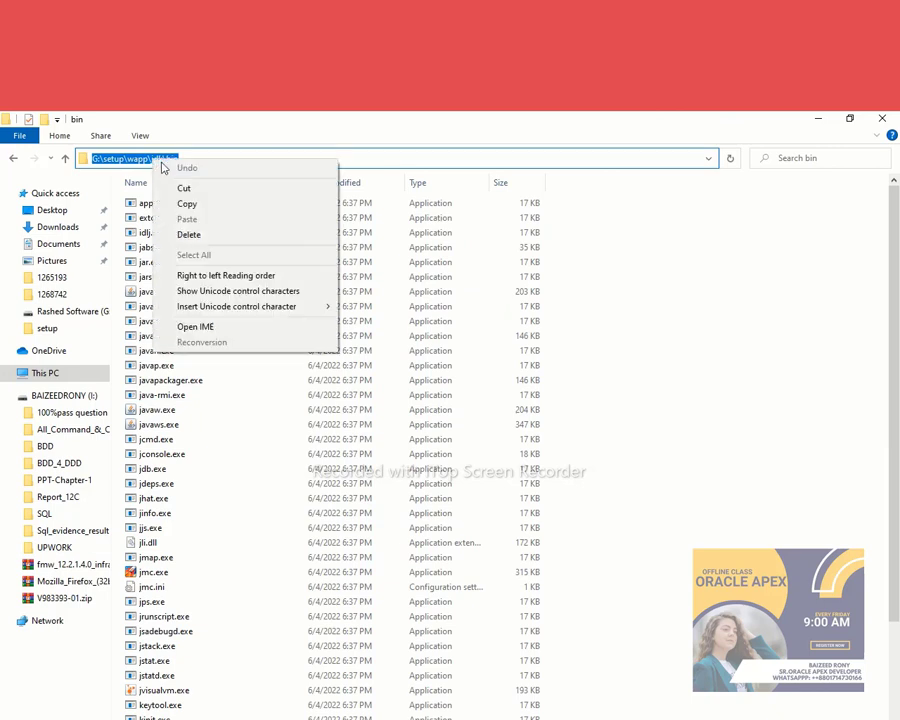
left_click(195, 203)
Step: Search for cmd and launch Command Prompt as administrator
key("super")
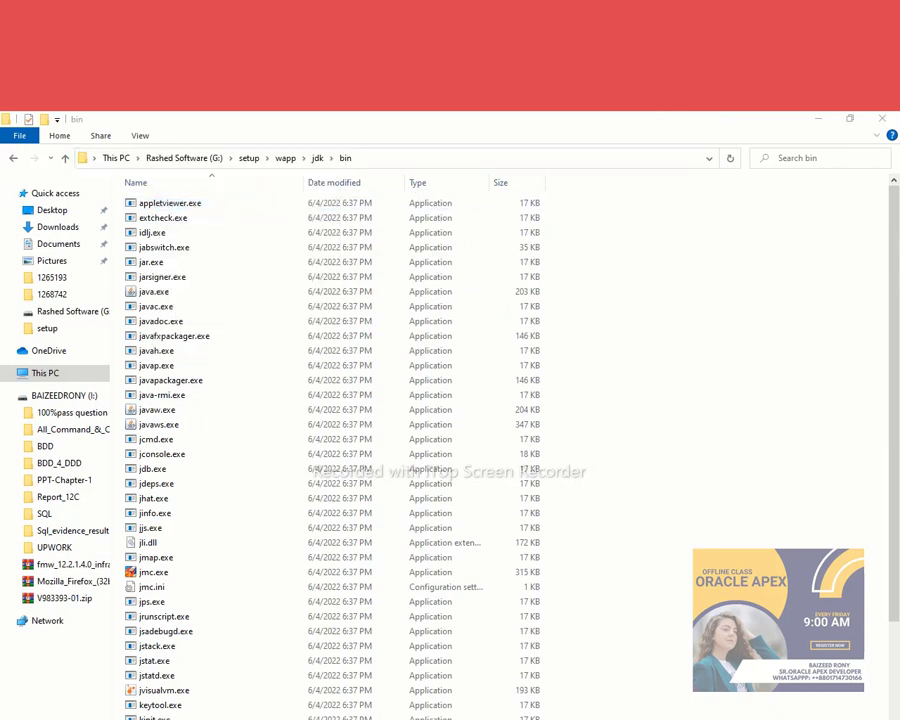
key("super+s")
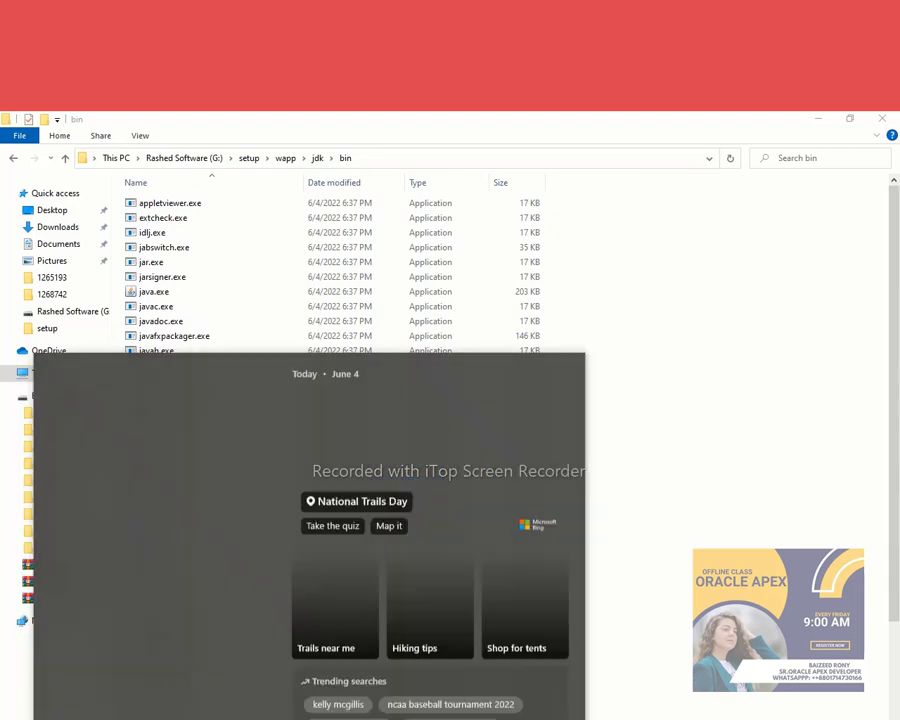
type("cmd")
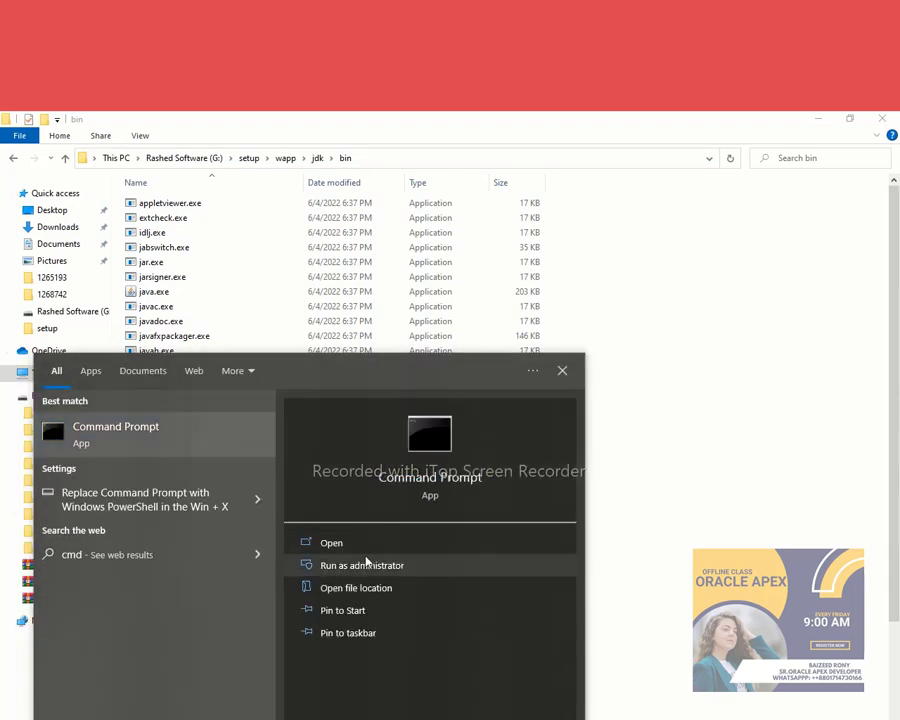
left_click(367, 563)
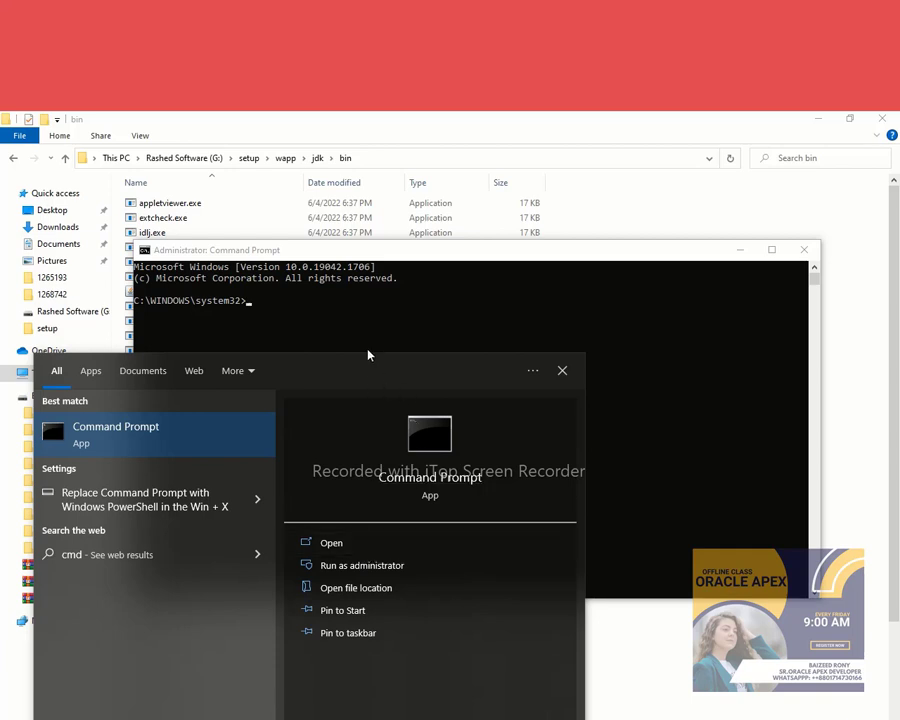
left_click(366, 346)
key("Escape")
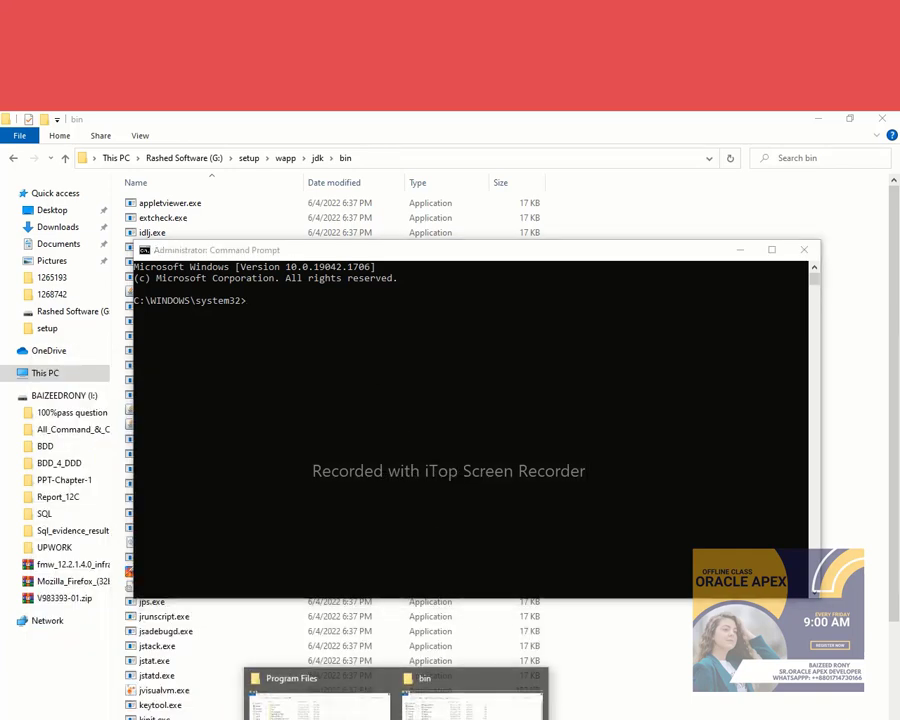
Step: Recopy the bin folder path and paste it at the administrator prompt
left_click(470, 694)
left_click(251, 157)
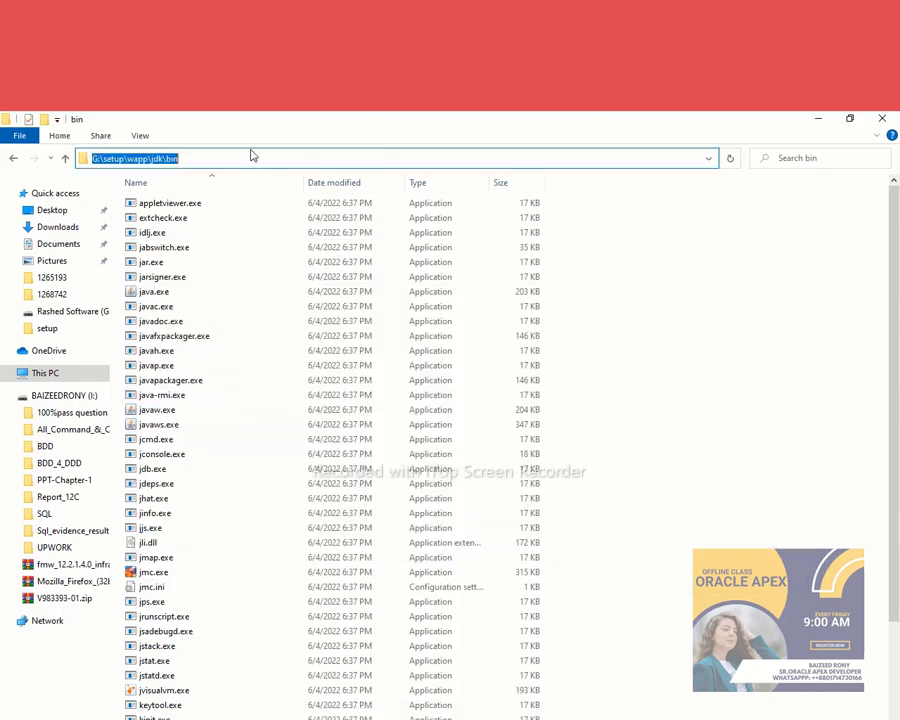
right_click(150, 162)
left_click(185, 209)
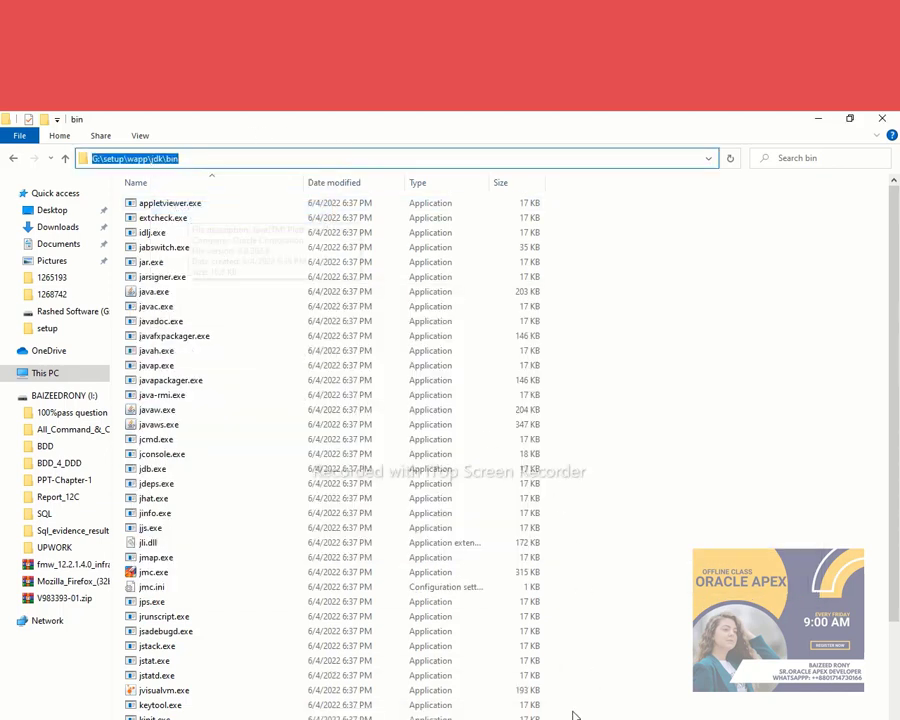
left_click(572, 710)
key("ctrl+v")
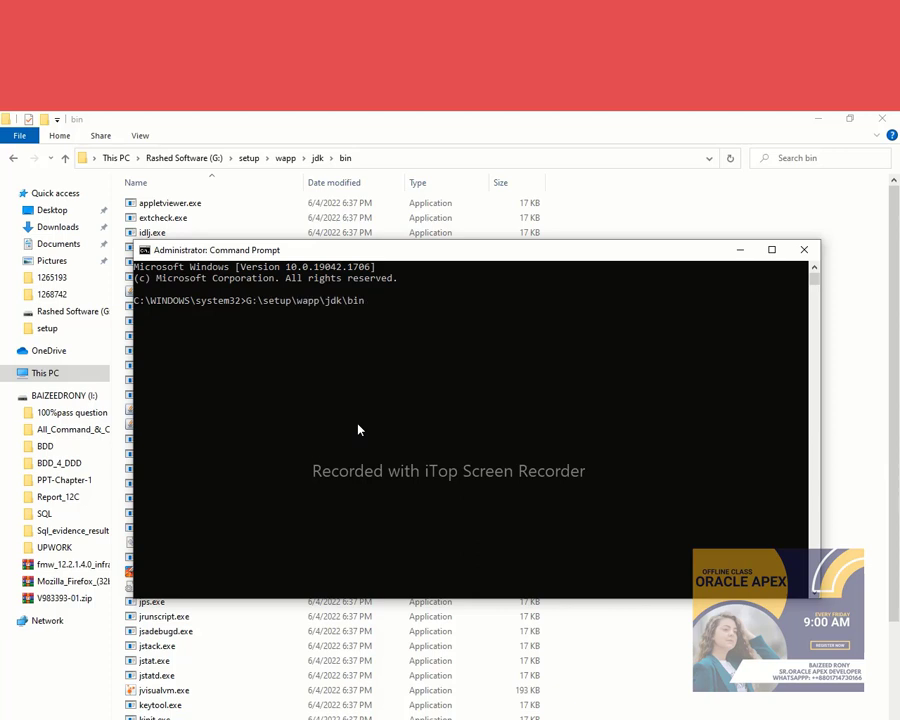
Step: Append \java.exe -jar to the command, then open G:\setup in Explorer
type("\\java.exe -jar")
left_click(40, 375)
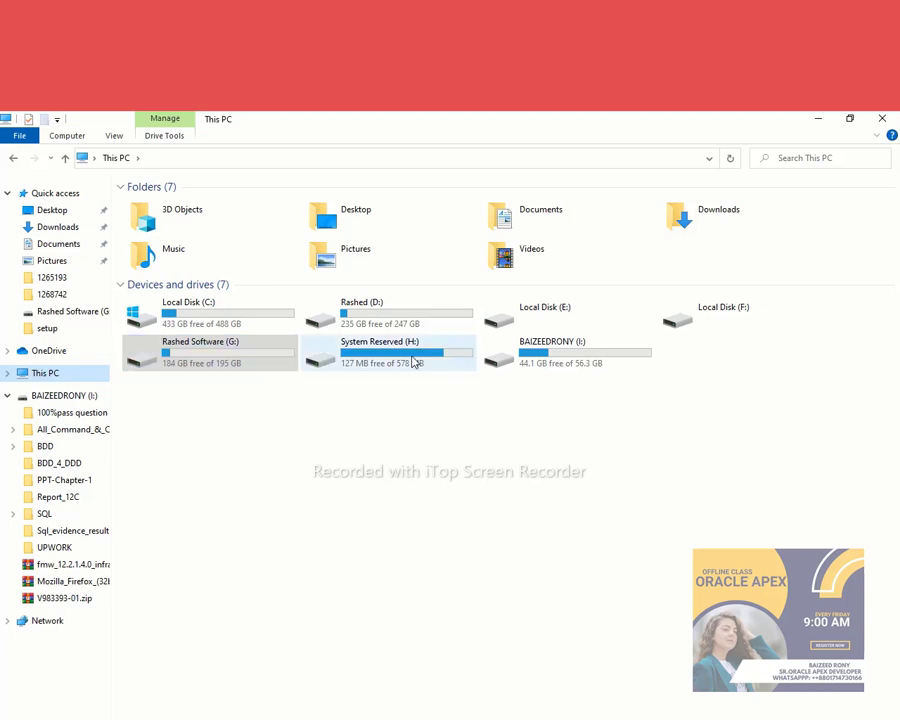
double_click(218, 360)
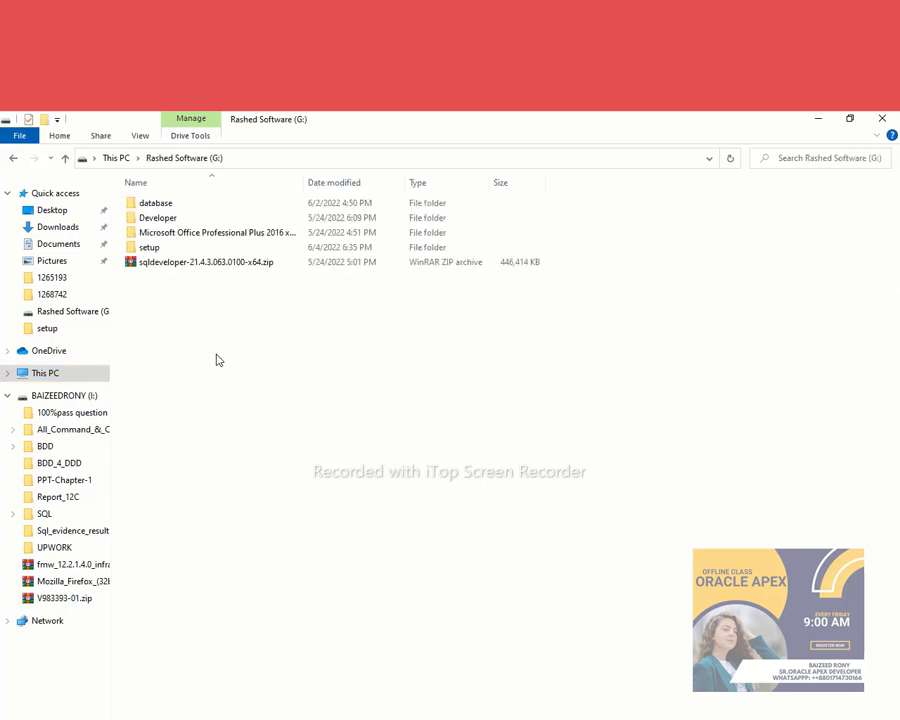
double_click(171, 252)
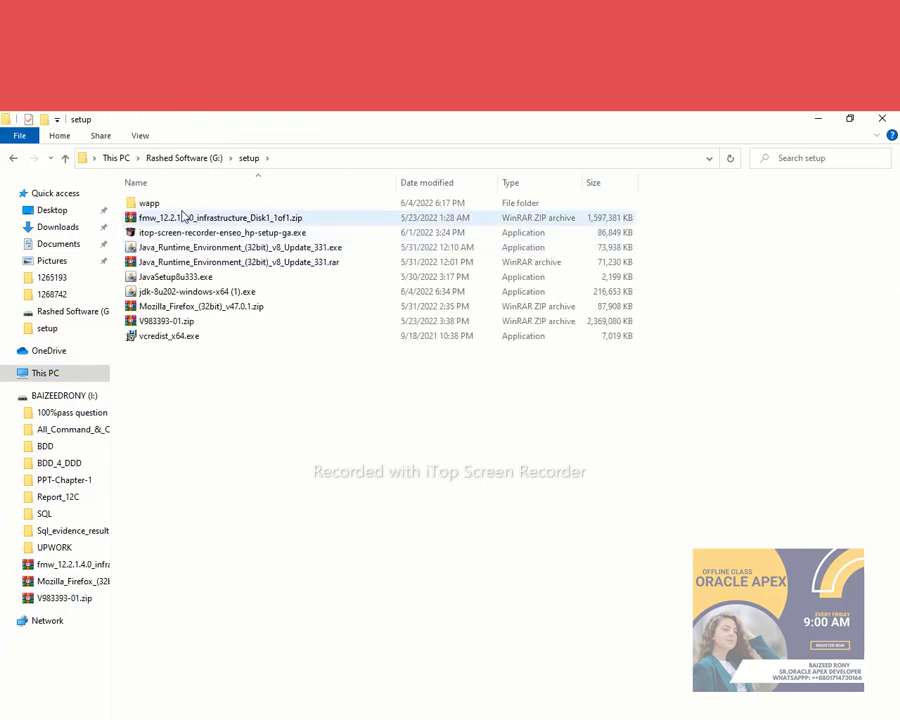
Step: Extract fmw_12.2.1.4.0_infrastructure_Disk1_1of1.zip into G:\setup with WinRAR
left_click(184, 218)
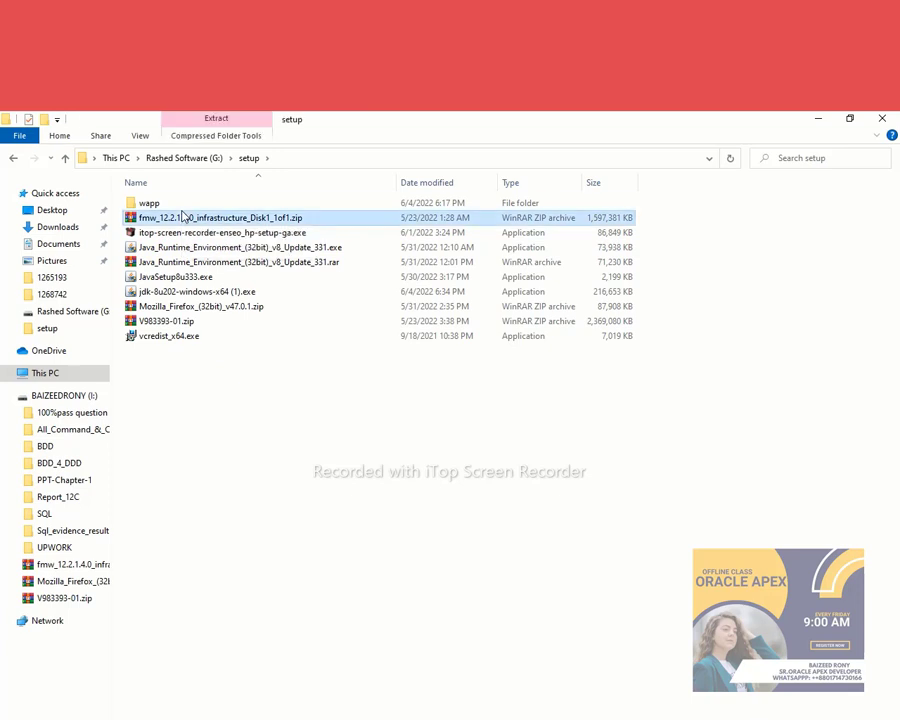
right_click(184, 218)
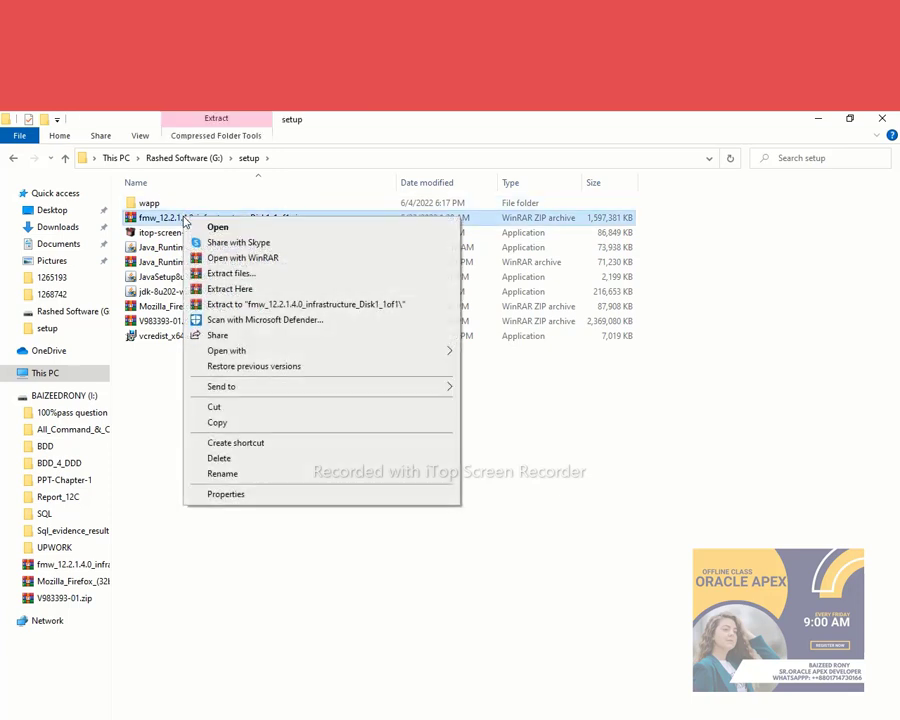
left_click(215, 302)
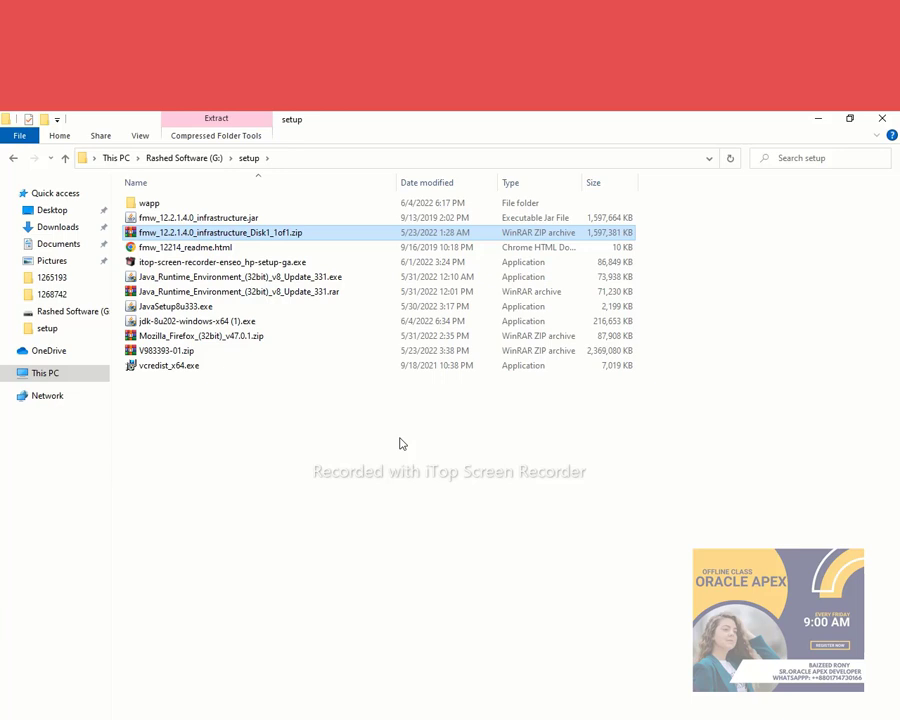
Step: Copy the jar's file name and append it to the G:\setup address bar path
left_click(271, 220)
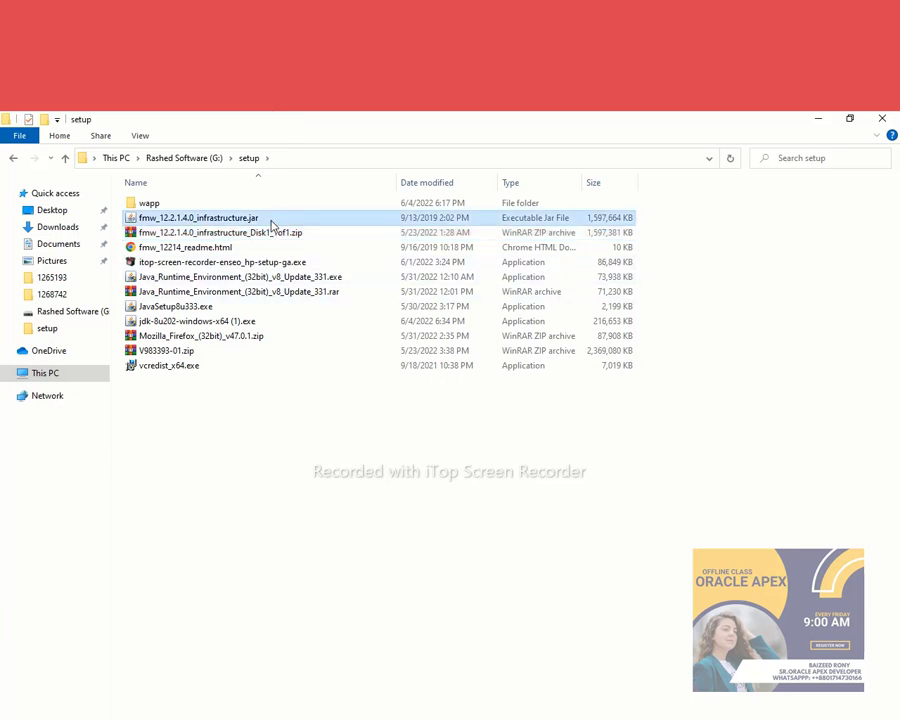
left_click(271, 220)
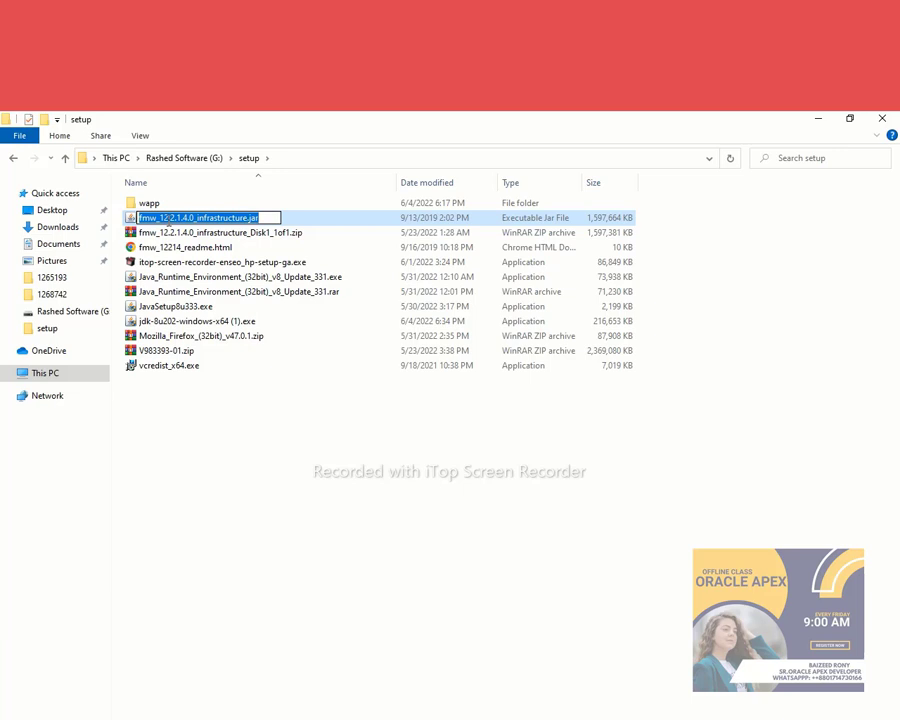
left_click(311, 157)
left_click(314, 158)
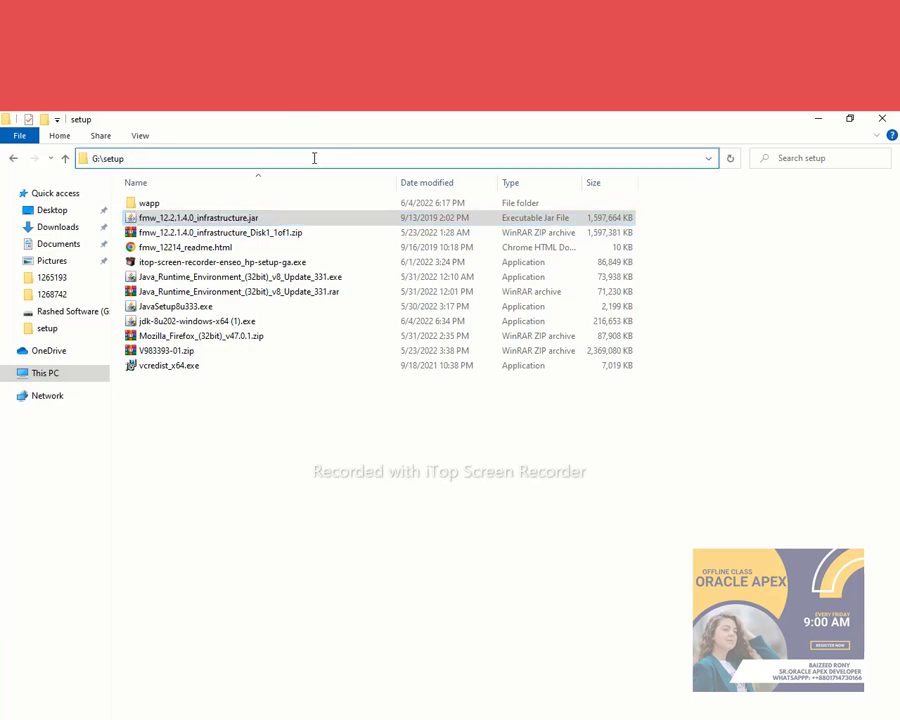
type("\\")
key("ctrl+v")
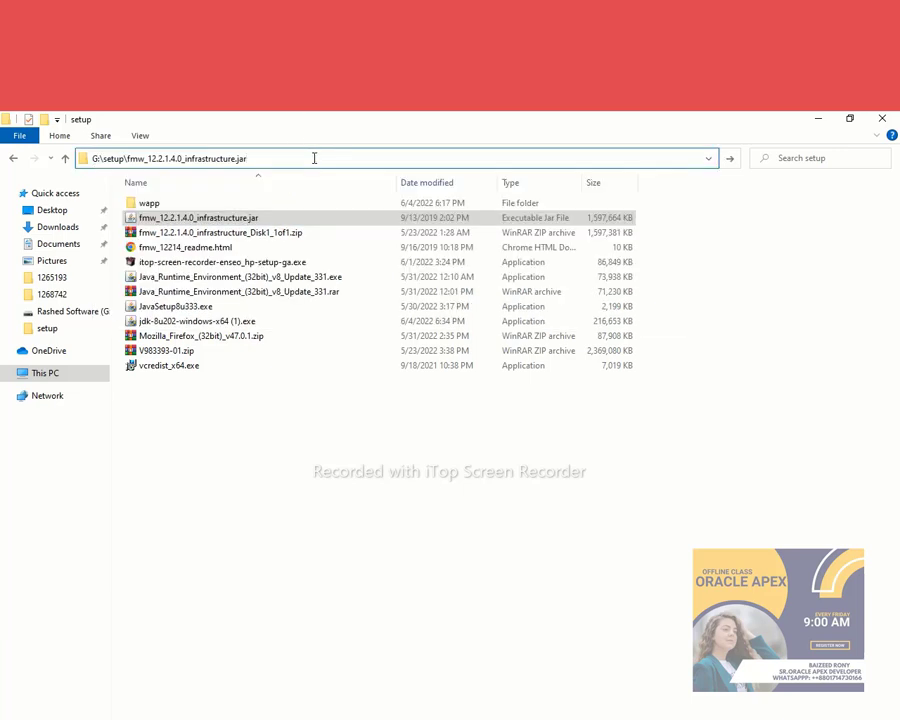
Step: Copy G:\setup\fmw_12.2.1.4.0_infrastructure.jar and paste it after -jar in Command Prompt
left_click_drag(314, 158, 90, 158)
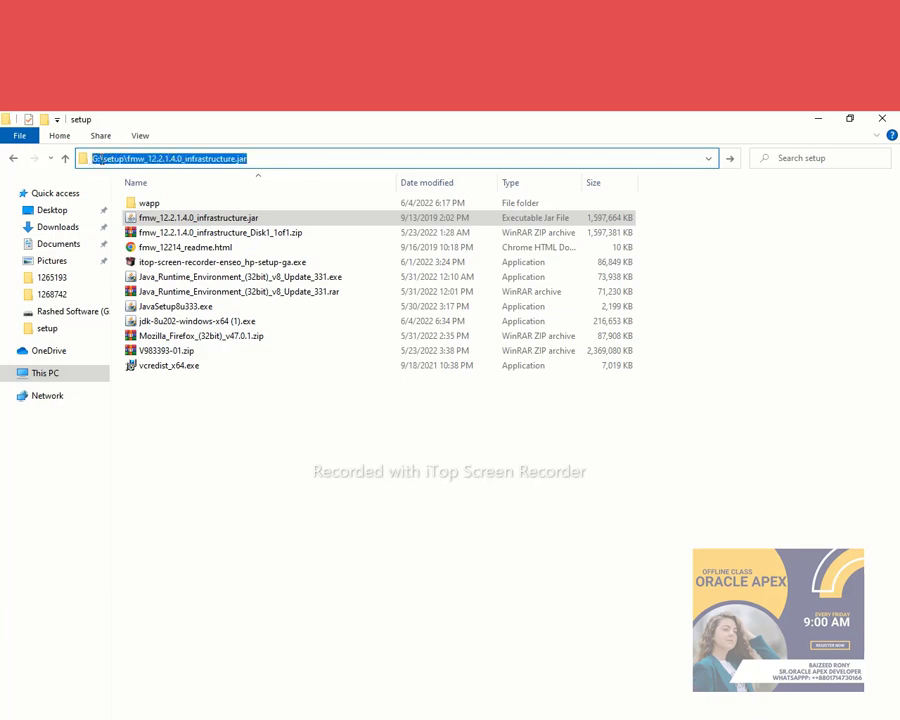
right_click(102, 159)
left_click(148, 204)
key("alt+Tab")
key("ctrl+v")
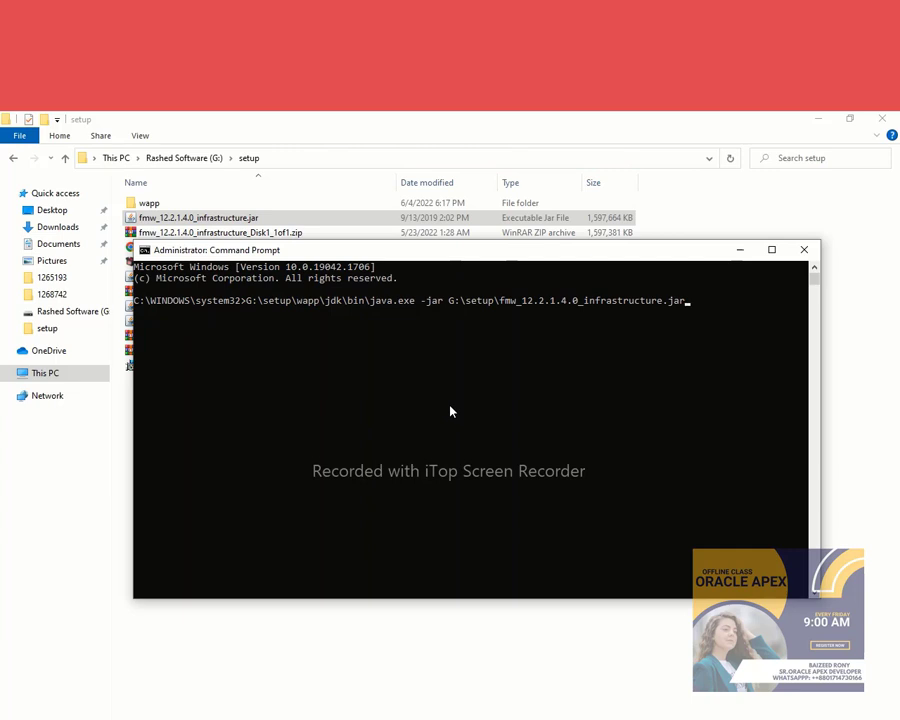
Step: Run the java -jar command and wait for the Infrastructure installer's Welcome page
key("Return")
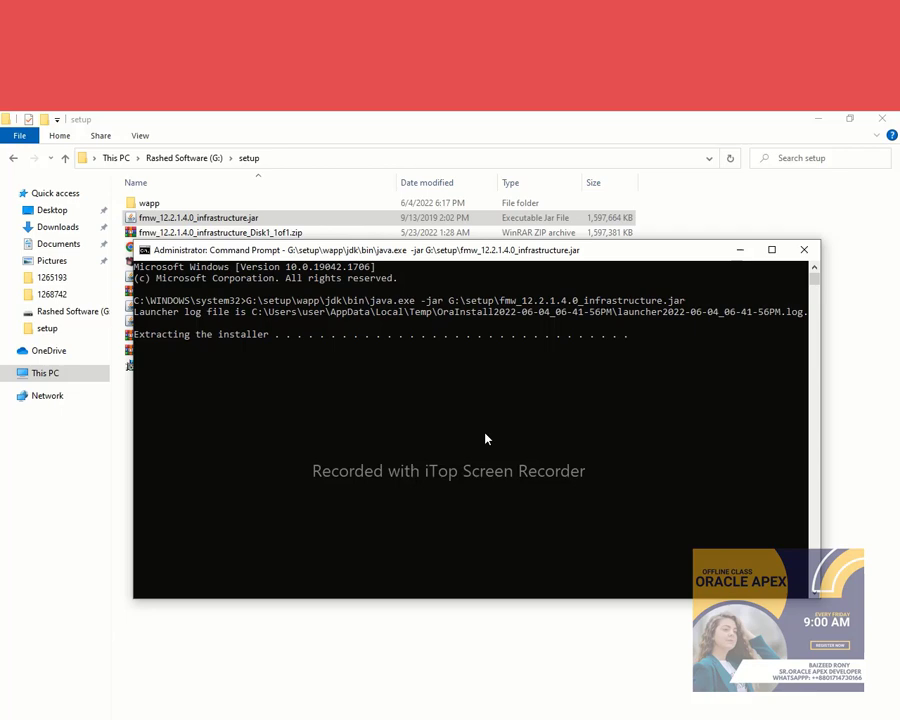
left_click(771, 249)
left_click(853, 120)
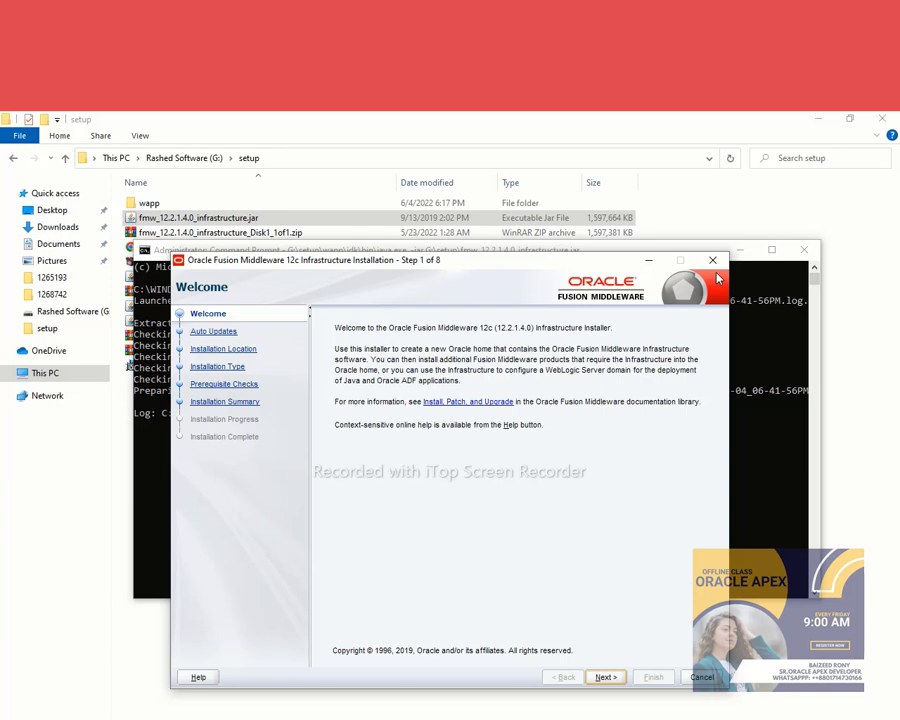
Step: Skip Welcome and Auto Updates, then browse for Oracle Home up to the drive list
left_click(607, 677)
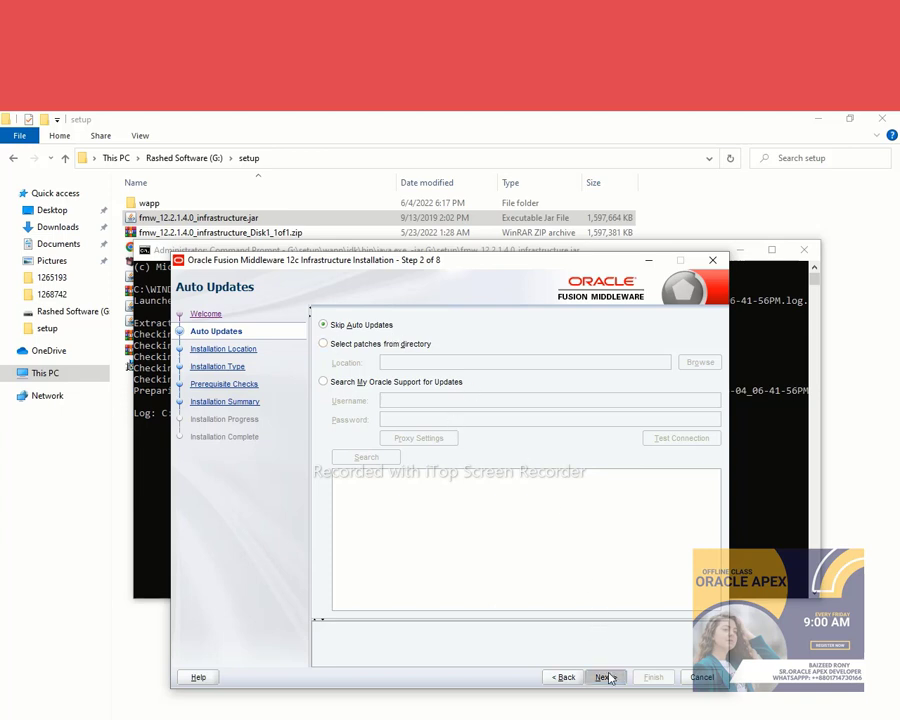
left_click(605, 677)
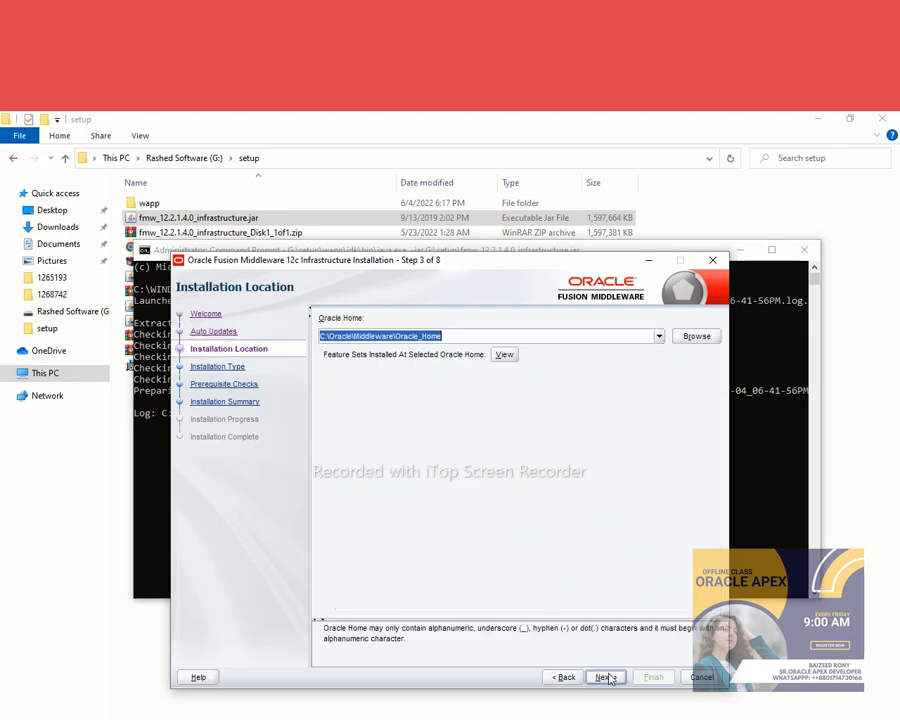
left_click(695, 338)
left_click(534, 382)
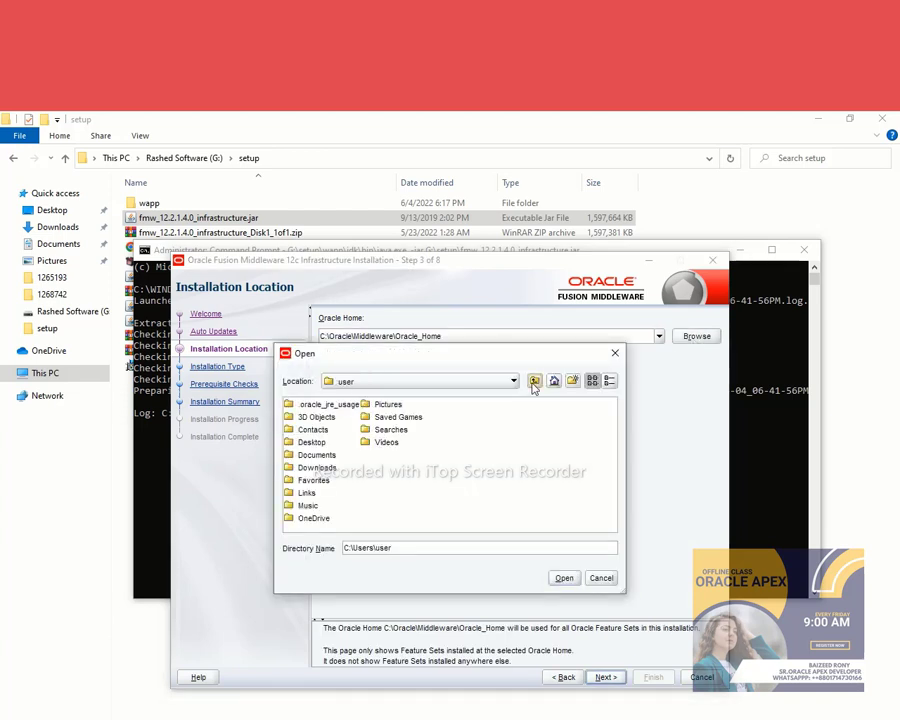
left_click(534, 382)
left_click(534, 382)
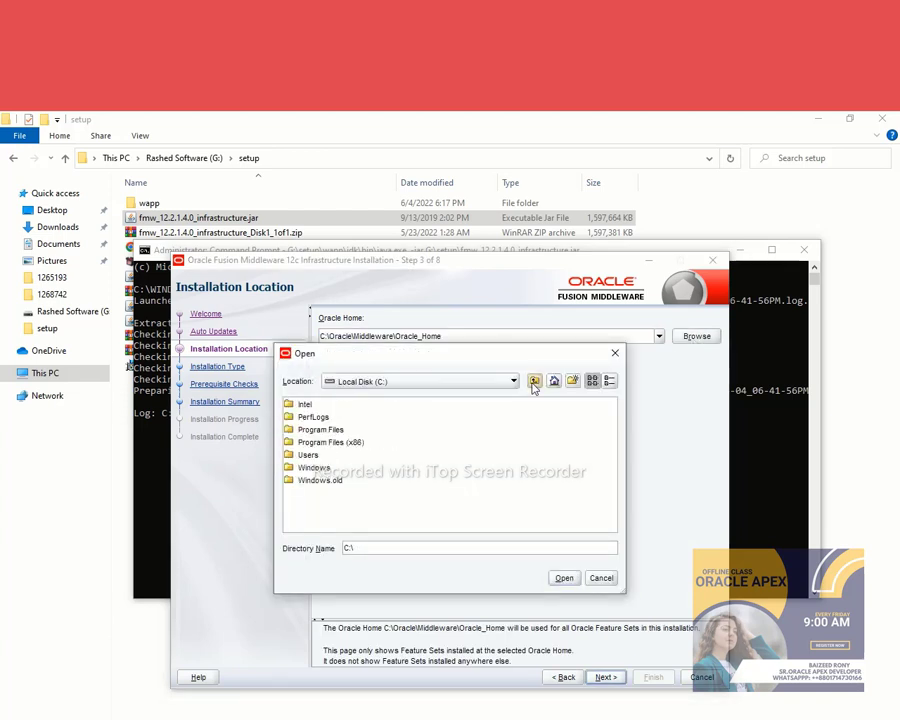
left_click(534, 382)
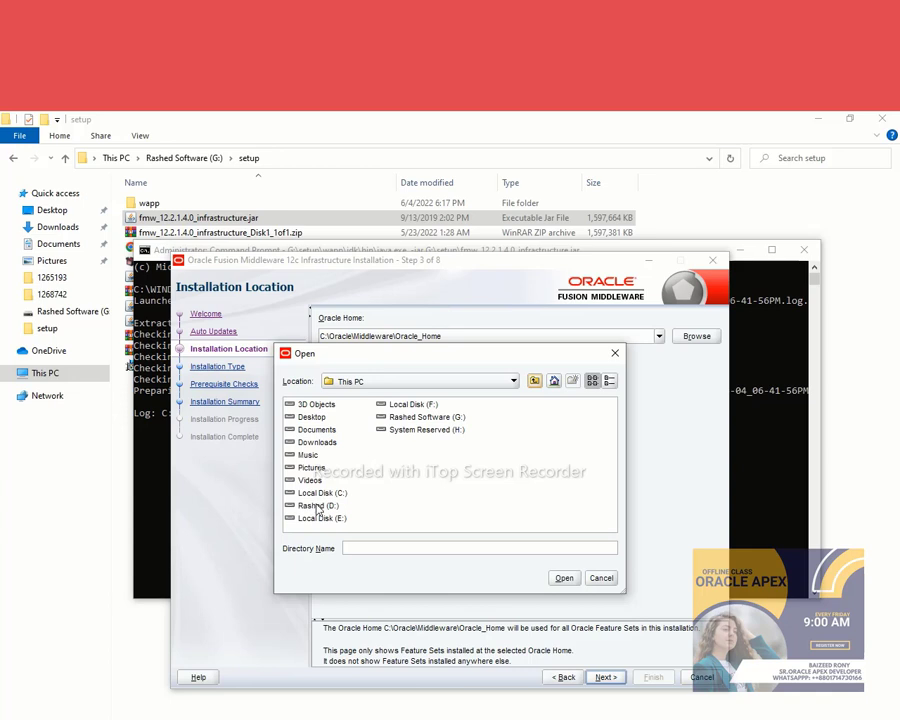
Step: Choose G:\setup\wapp\product as the Oracle Home folder
left_click(395, 719)
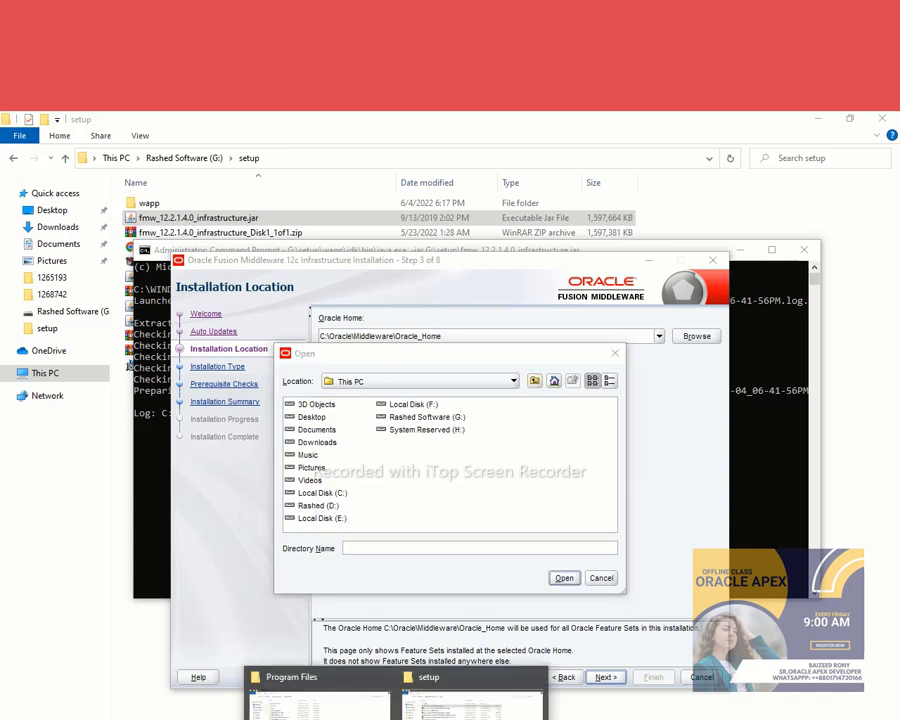
left_click(472, 700)
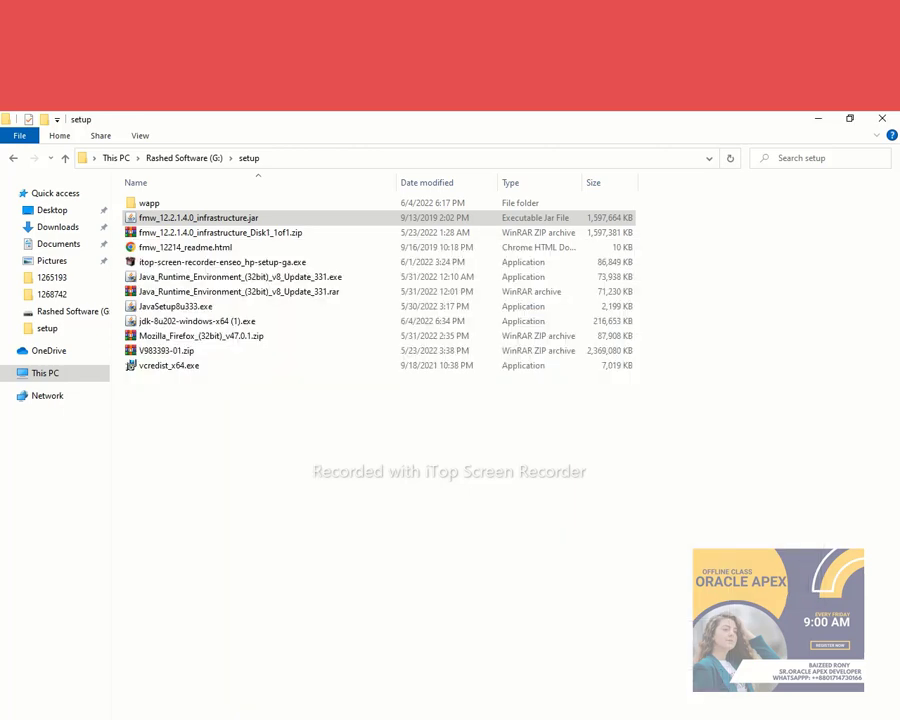
key("alt+Tab")
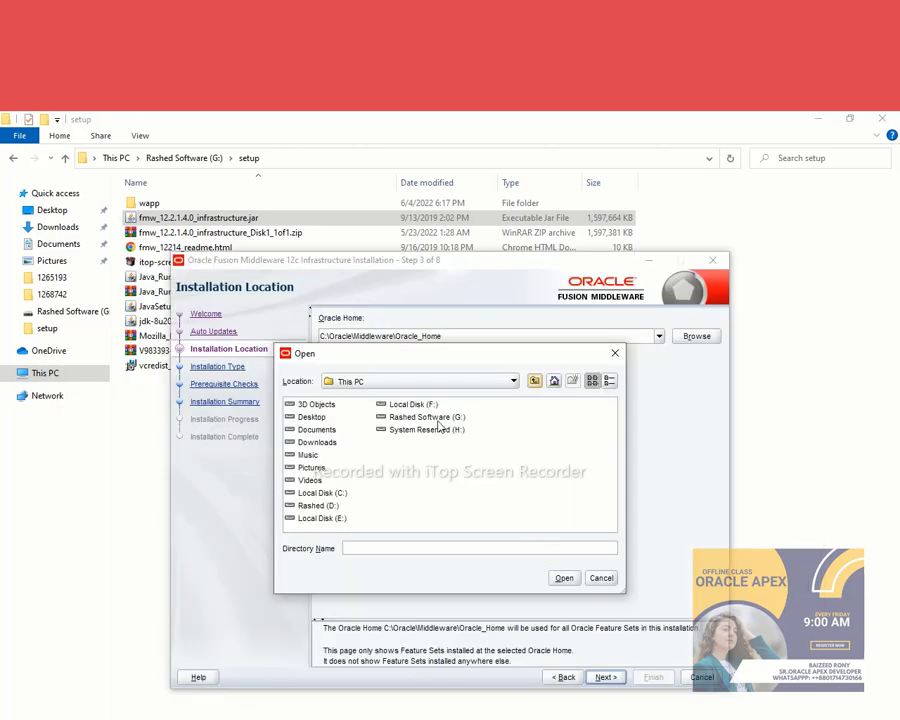
double_click(425, 418)
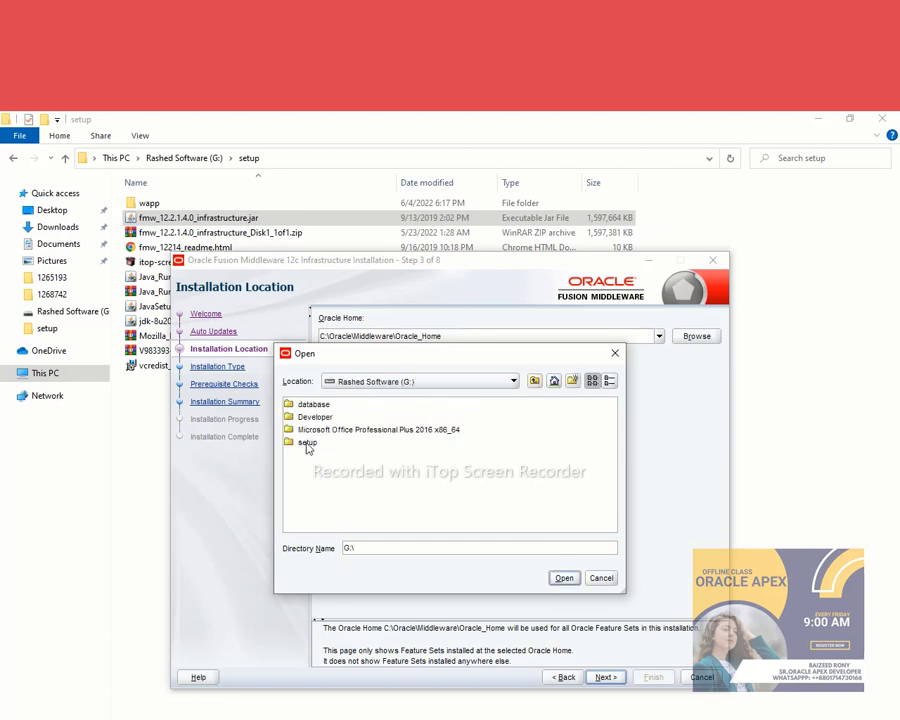
double_click(302, 443)
left_click(304, 406)
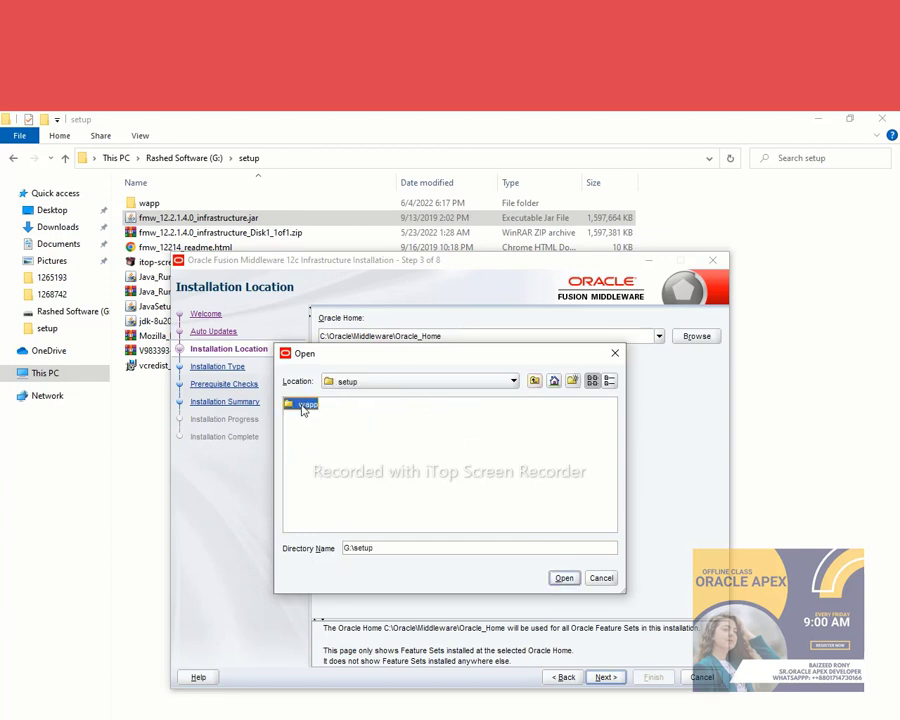
double_click(304, 406)
left_click(305, 434)
double_click(305, 434)
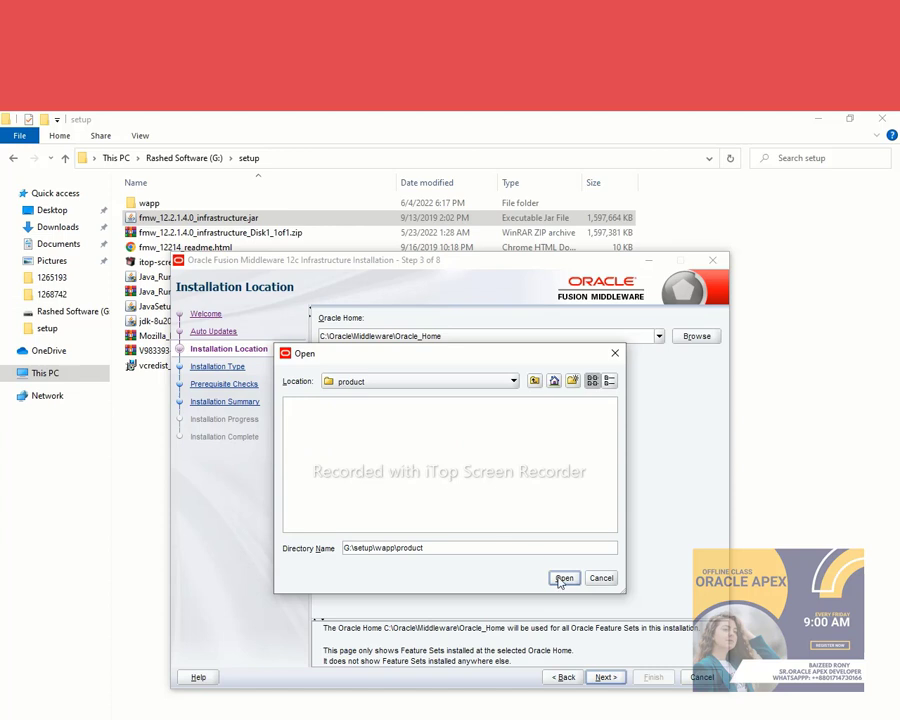
left_click(561, 581)
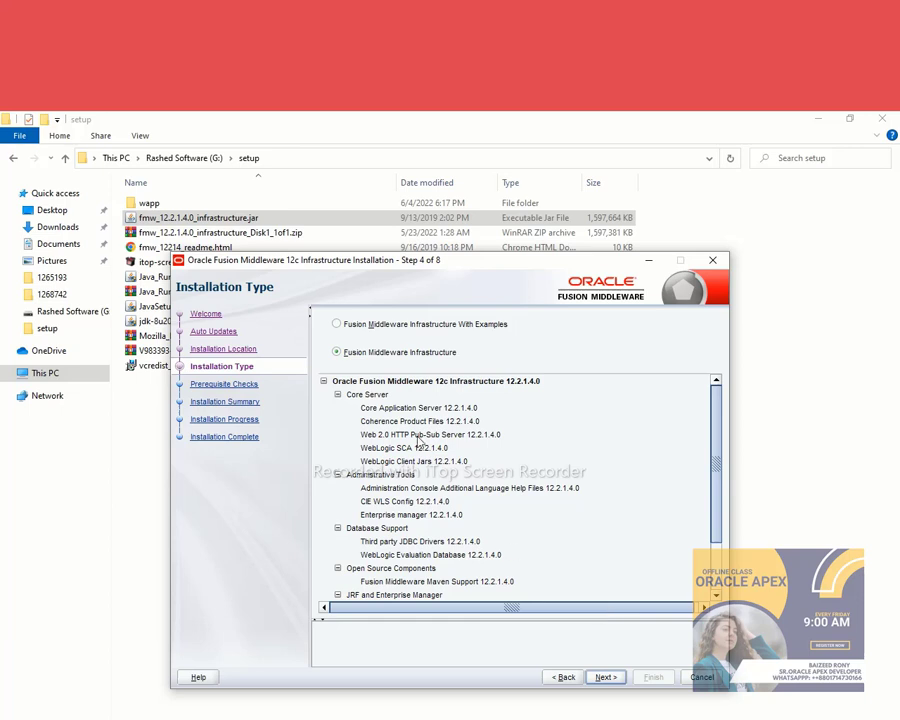
Step: Pass prerequisite checks and the summary, then start installing Fusion Middleware Infrastructure
left_click(606, 677)
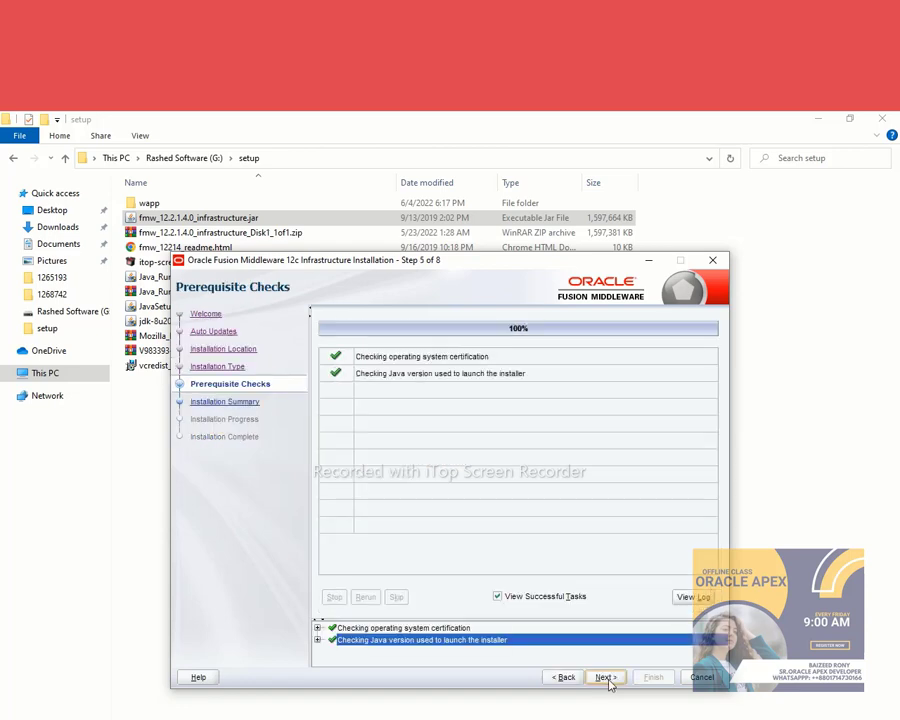
left_click(606, 677)
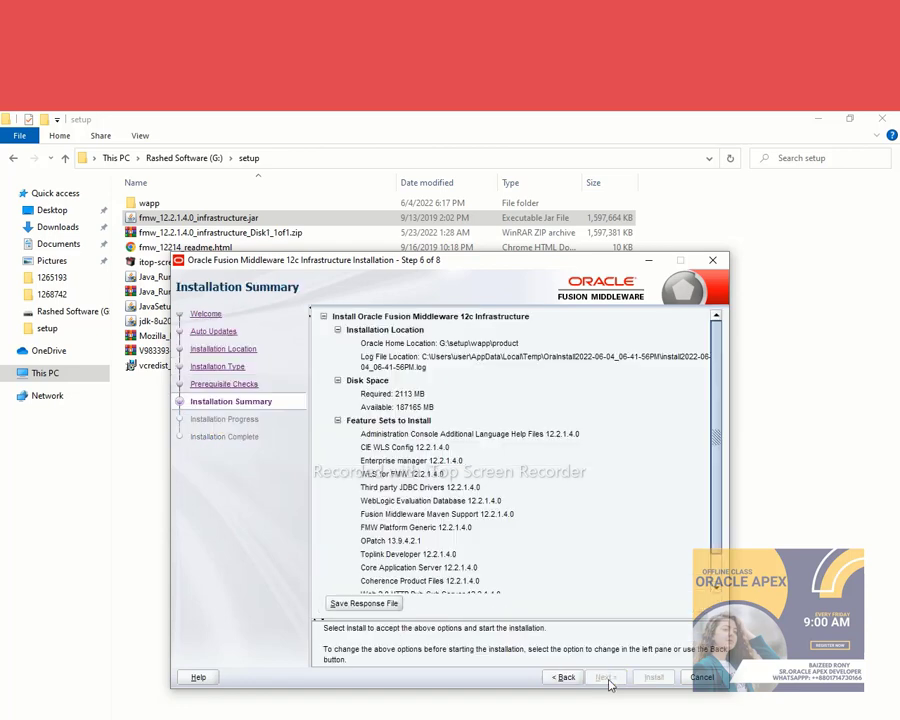
scroll(643, 620, "down", 2)
left_click(657, 677)
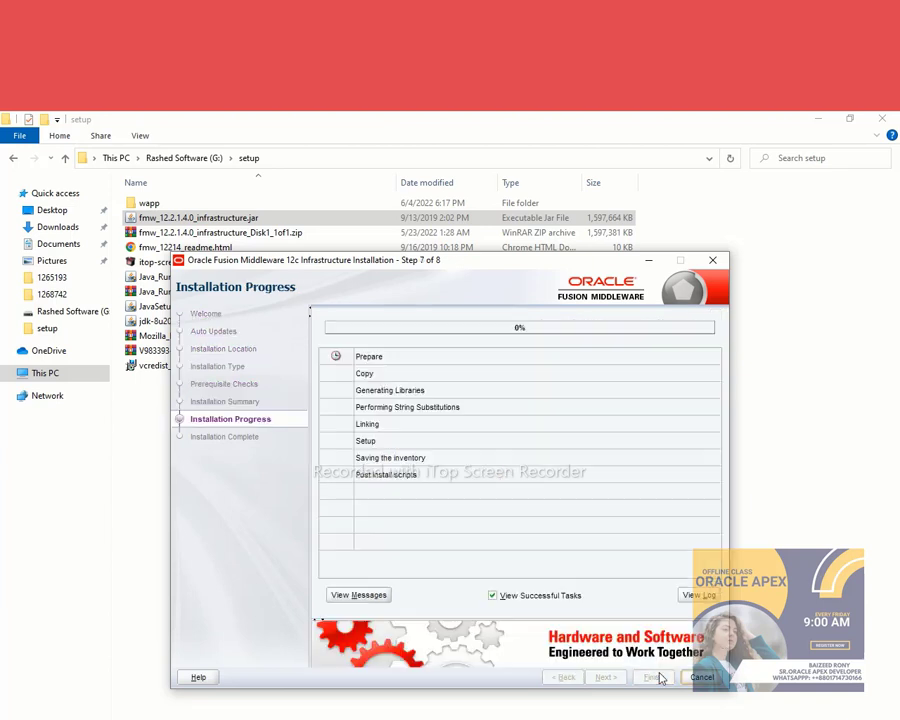
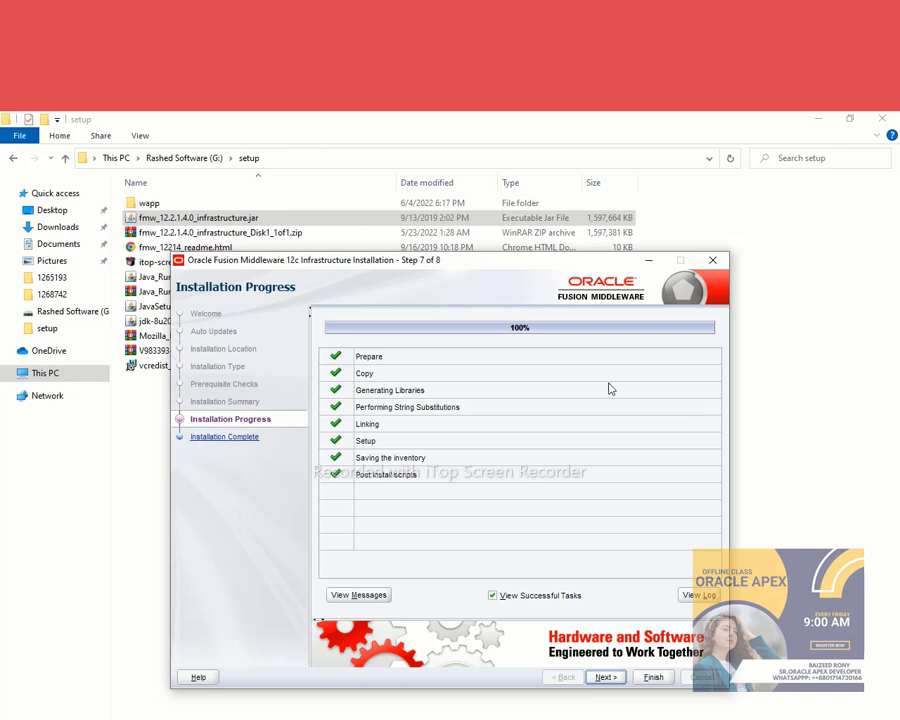
Step: Finish the Fusion Middleware Infrastructure installation and close the installer
left_click(605, 680)
left_click(605, 677)
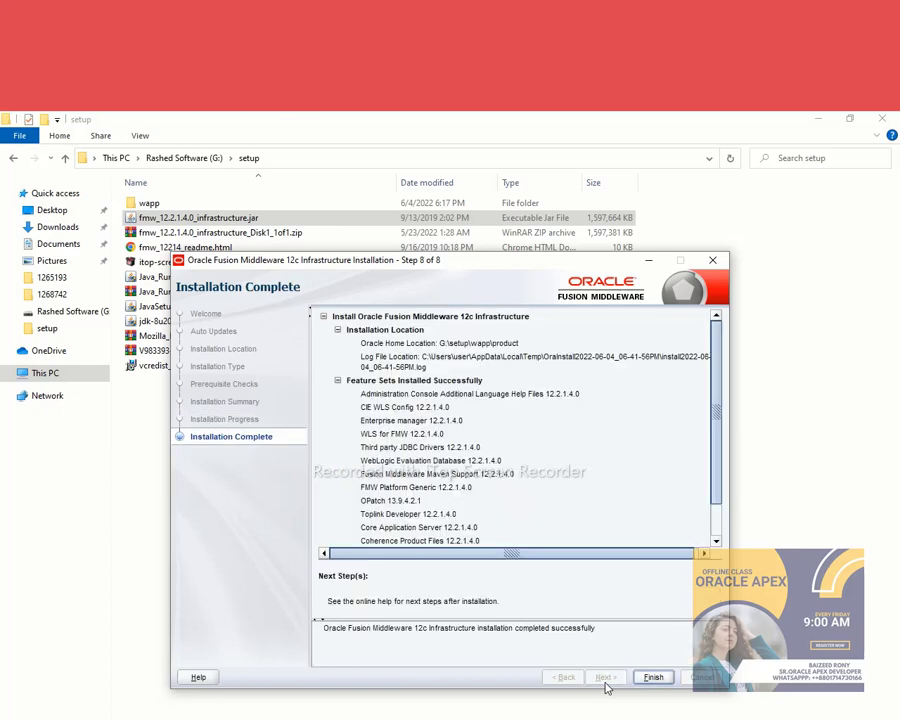
left_click(652, 677)
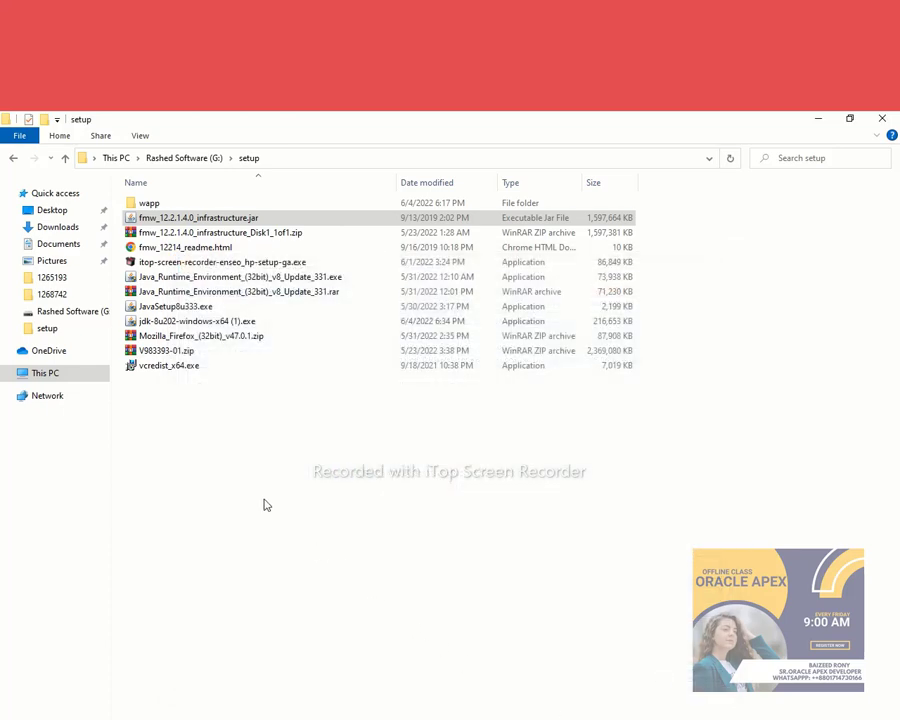
Step: Extract V983393-01.zip into the setup folder, replacing all files, and dismiss the error report
left_click(163, 234)
left_click(178, 352)
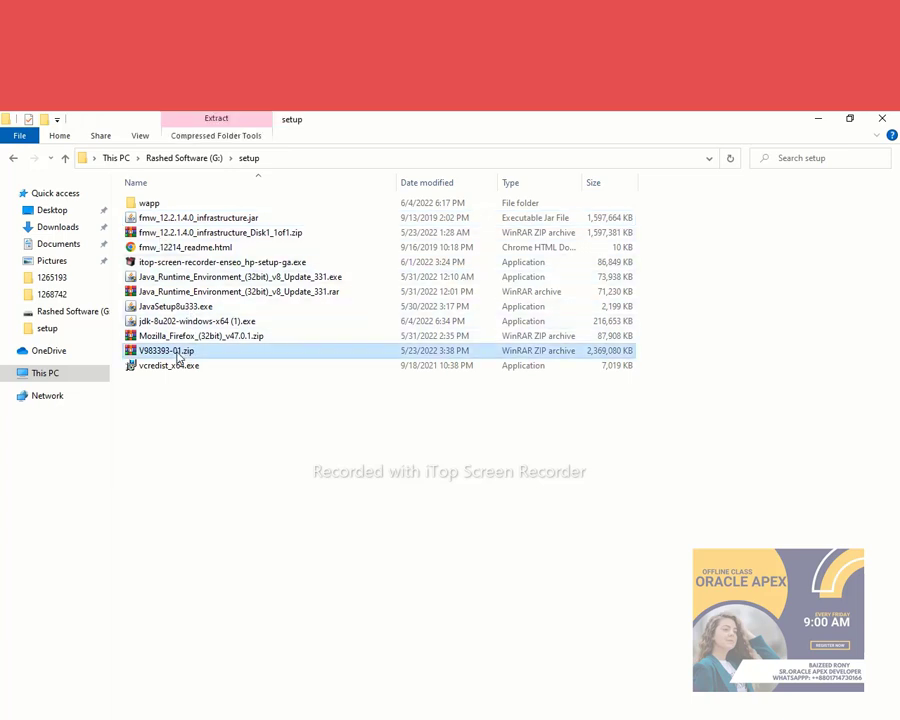
right_click(178, 356)
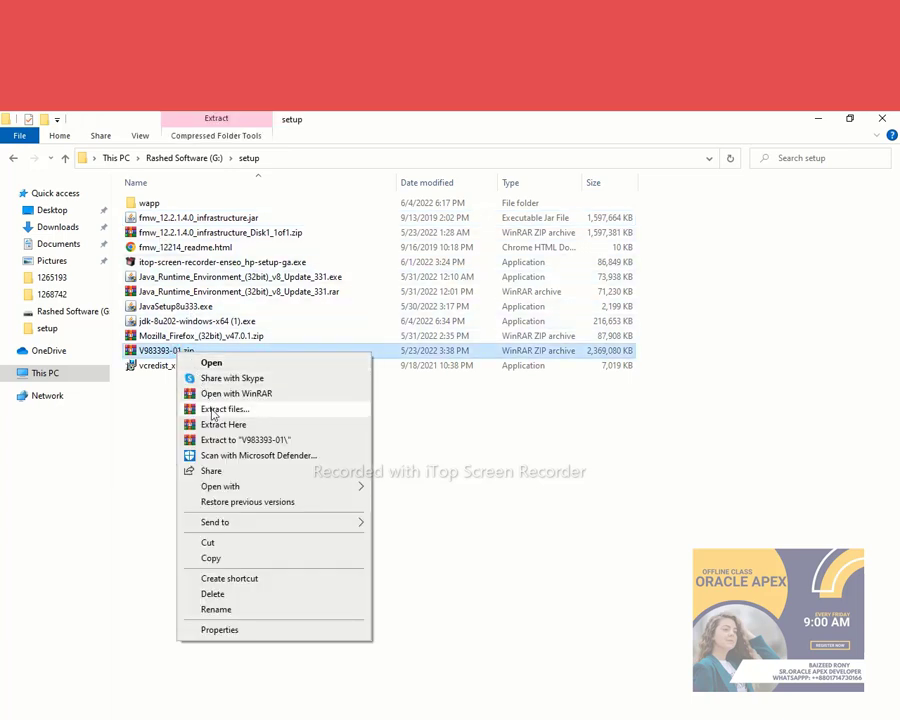
left_click(222, 425)
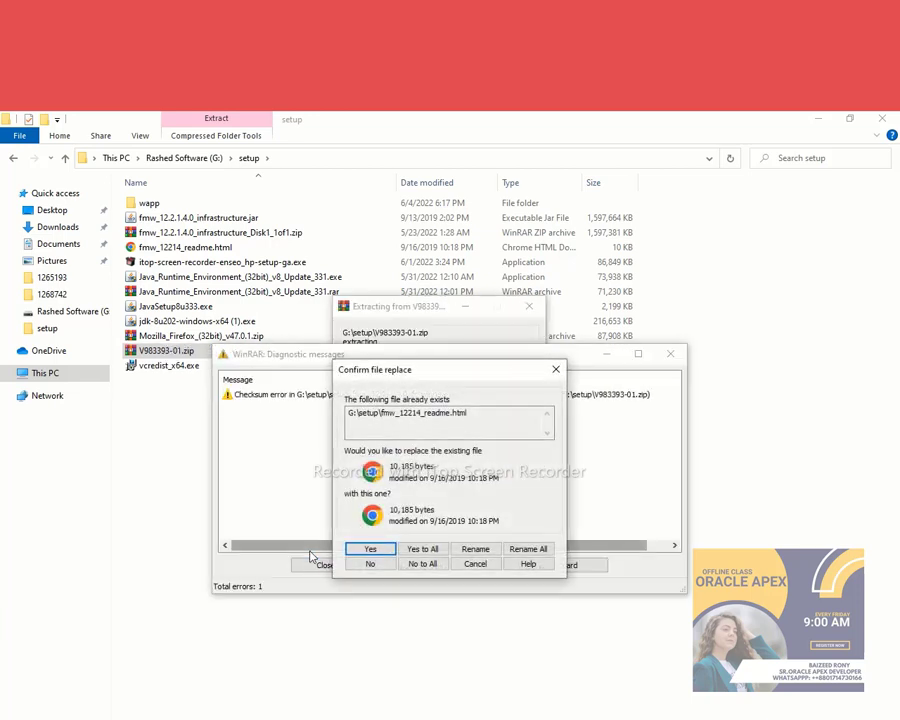
left_click(424, 549)
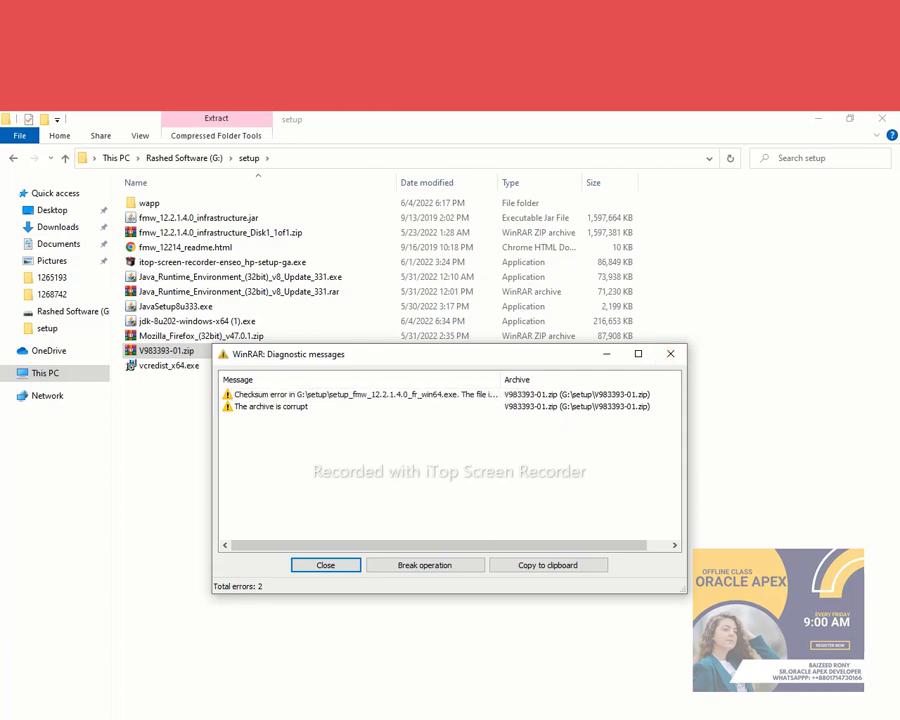
key("Return")
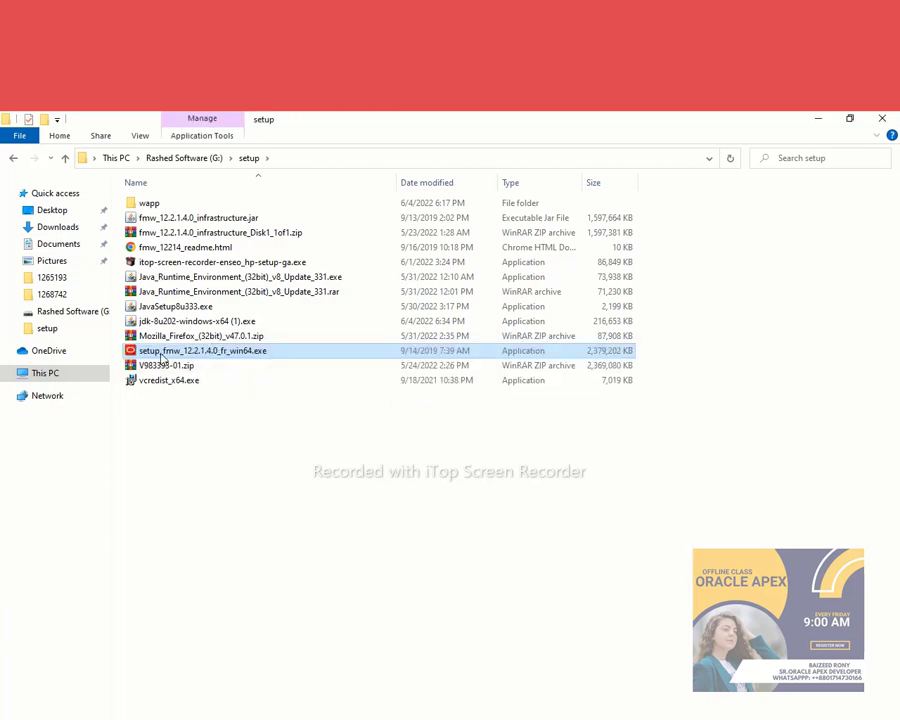
Step: Run setup_fmw_12.2.1.4.0_fr_win64.exe as administrator
right_click(161, 351)
left_click(196, 379)
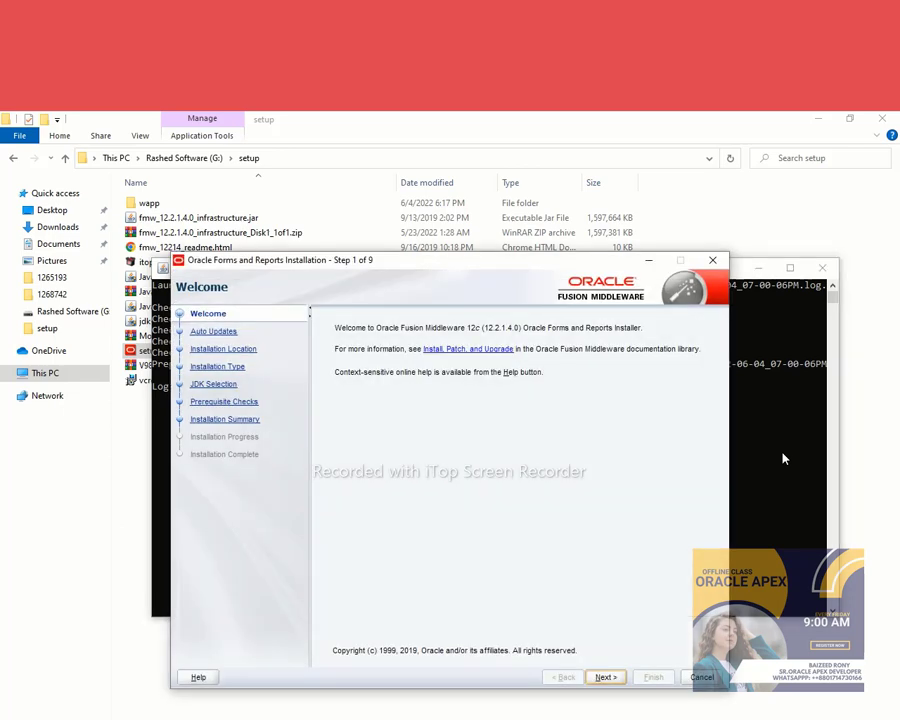
Step: Skip auto updates, set Oracle Home to G:\setup\wapp\product, and keep Forms and Reports Deployment
left_click(605, 677)
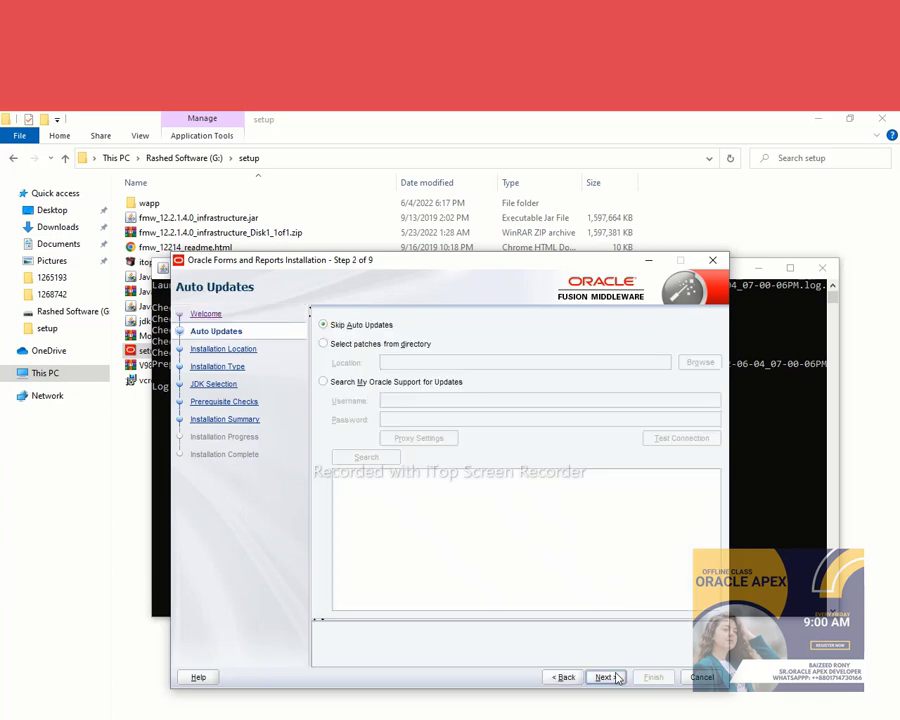
left_click(605, 677)
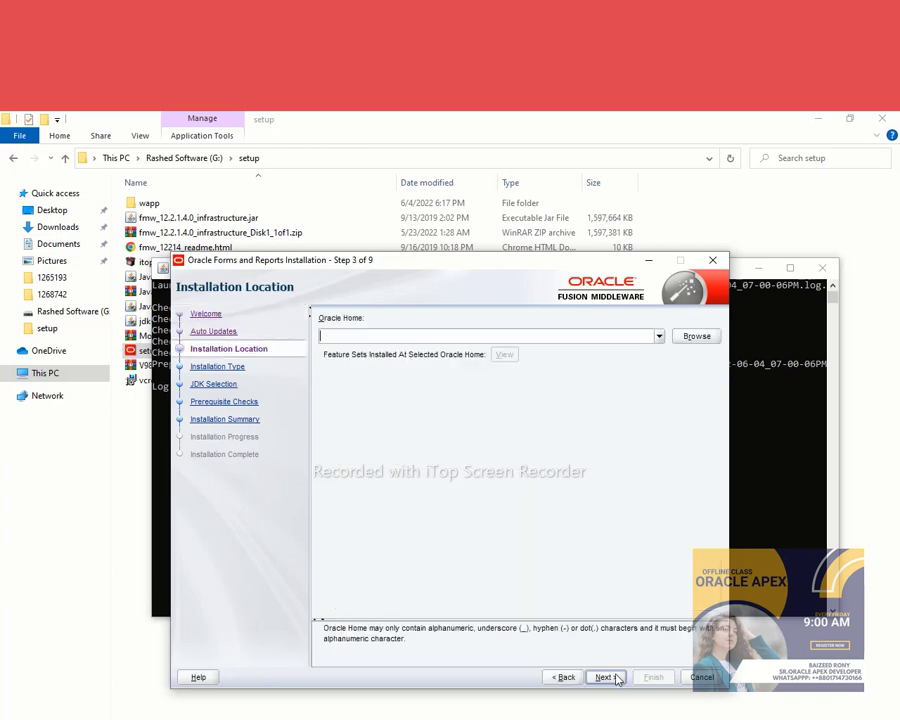
left_click(659, 336)
left_click(602, 366)
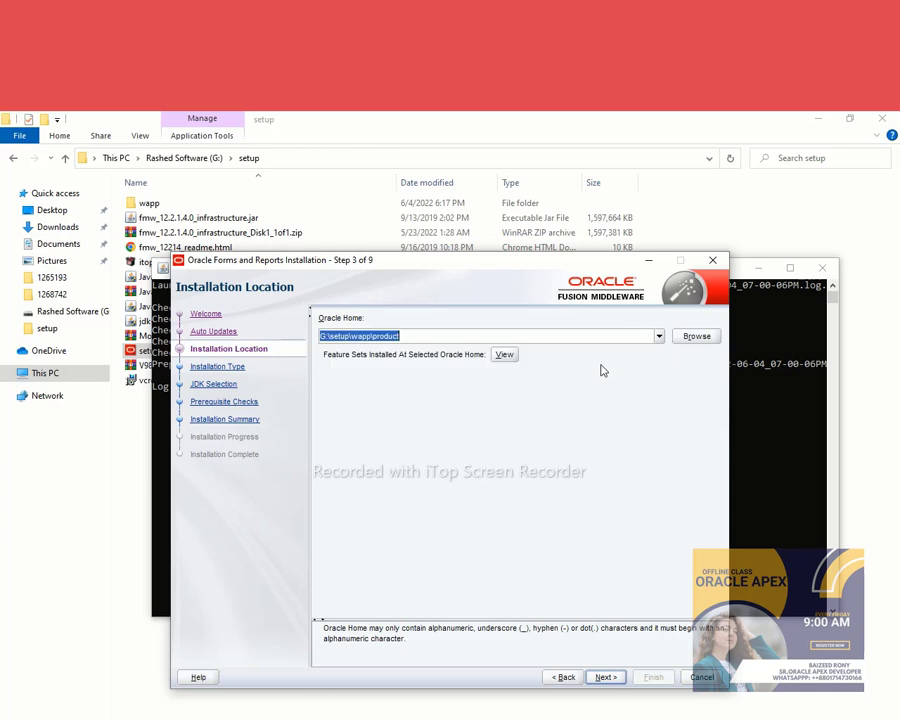
left_click(605, 677)
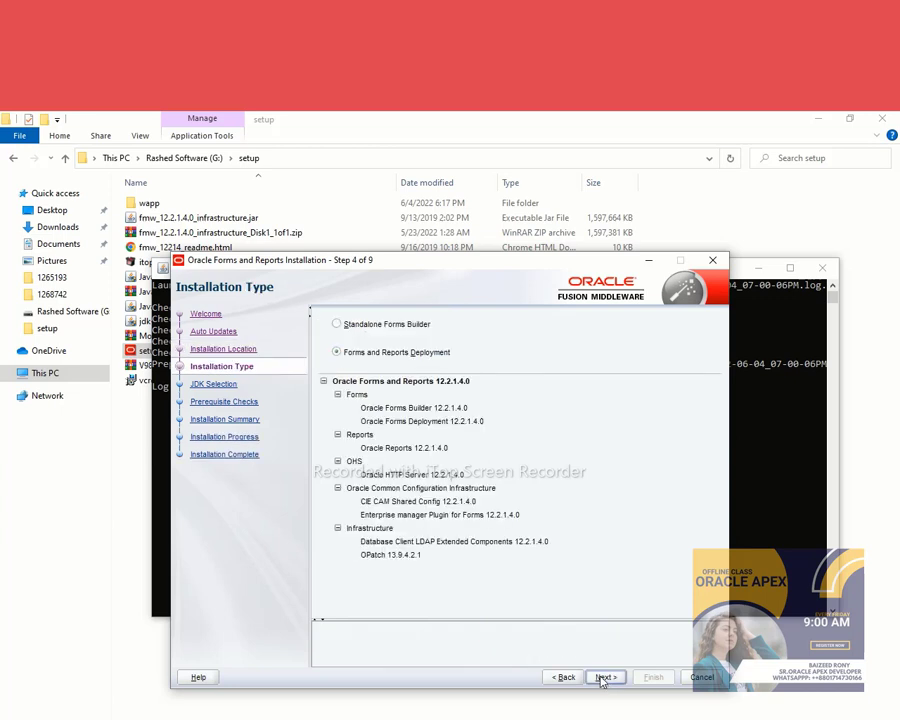
left_click(601, 680)
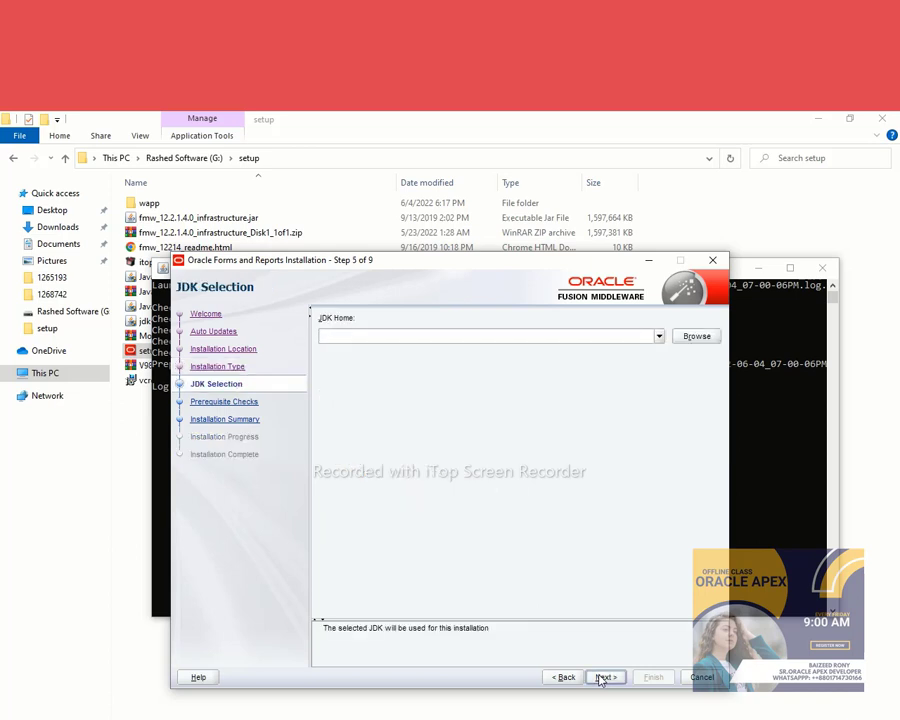
Step: Choose G:\setup\wapp\jdk as the JDK home and pass the prerequisite checks to the summary
left_click(659, 337)
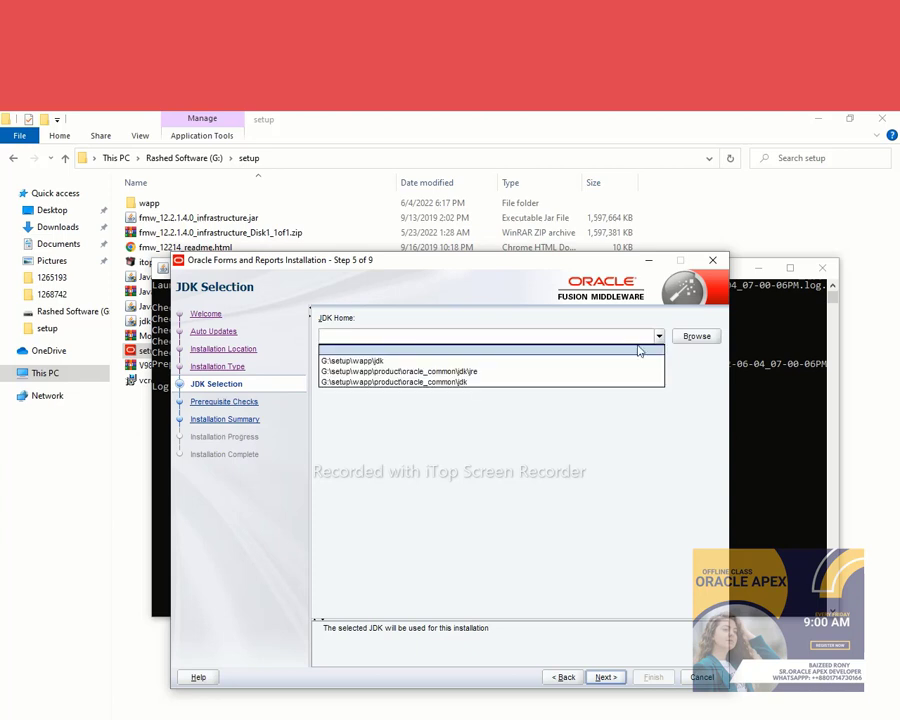
left_click(534, 362)
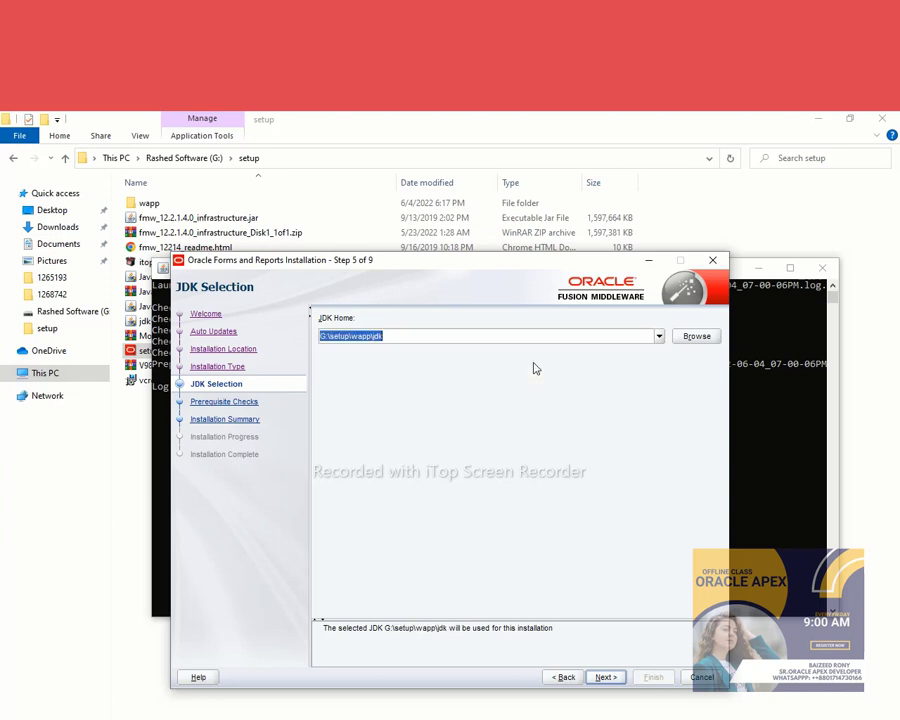
left_click(612, 678)
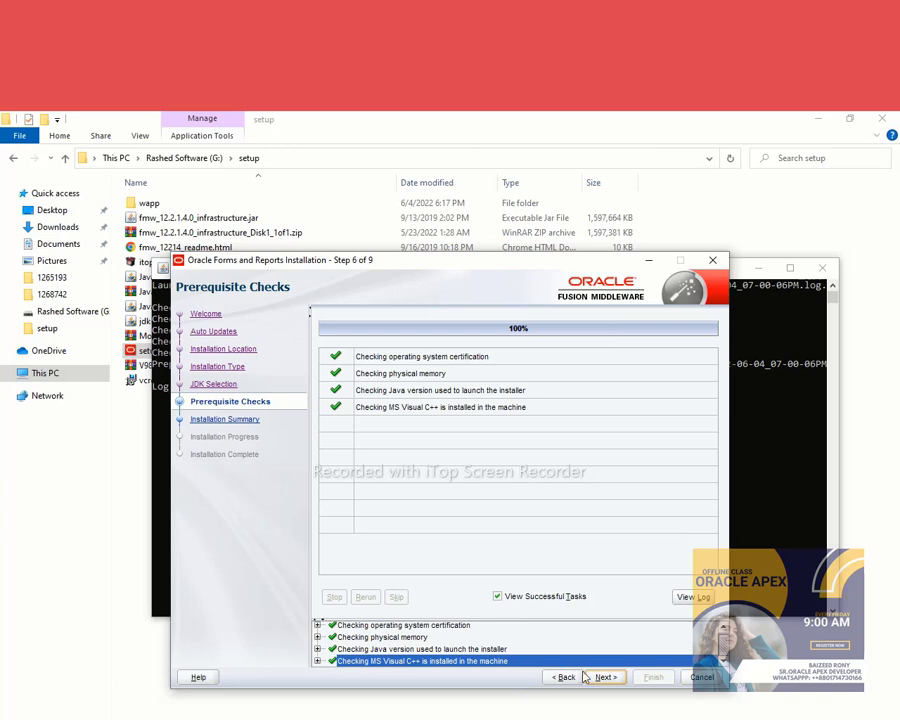
left_click(602, 678)
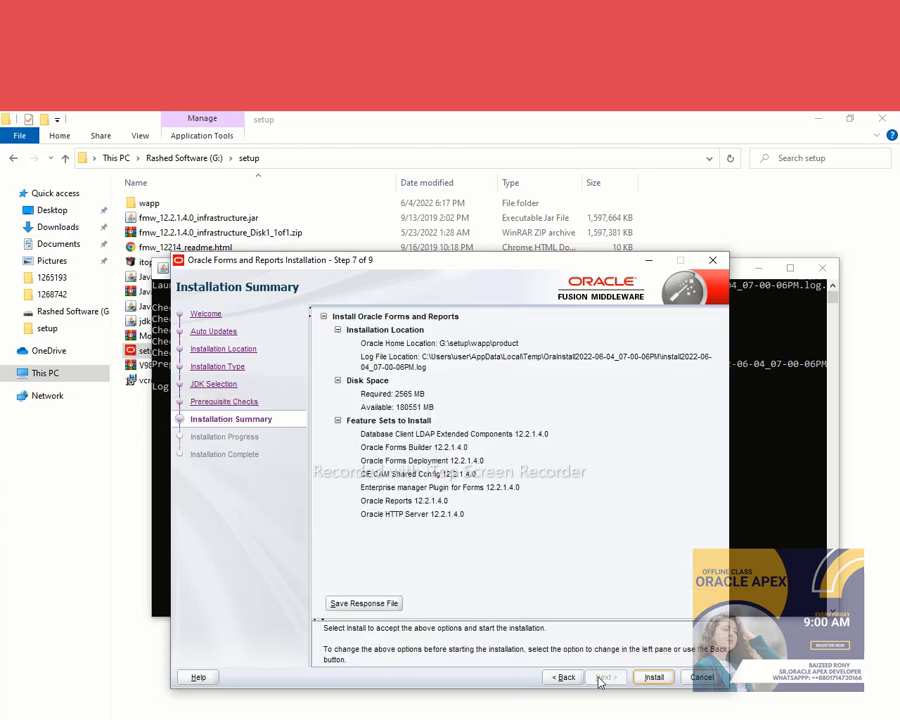
Step: Start the Forms and Reports installation from the summary page
left_click(653, 677)
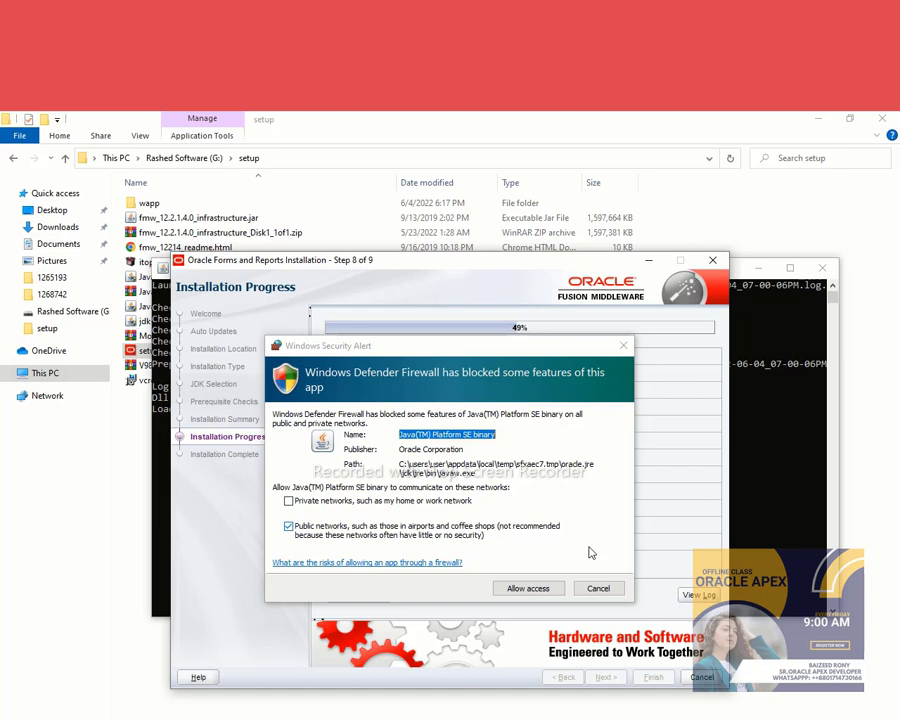
Step: Allow Java through Windows Defender Firewall so installation continues, then switch to Chrome
left_click(528, 588)
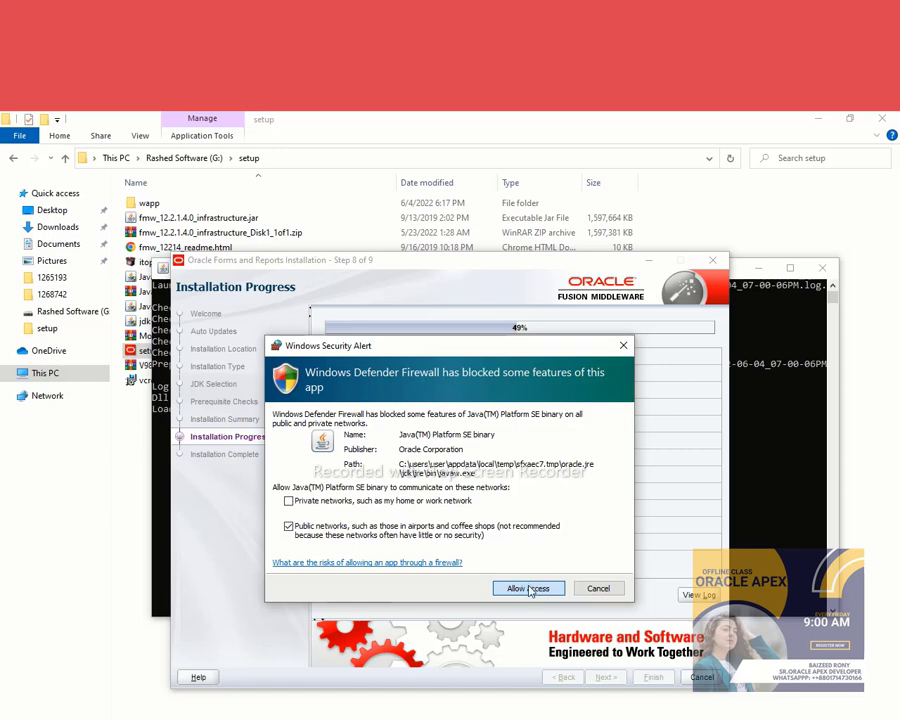
left_click(530, 589)
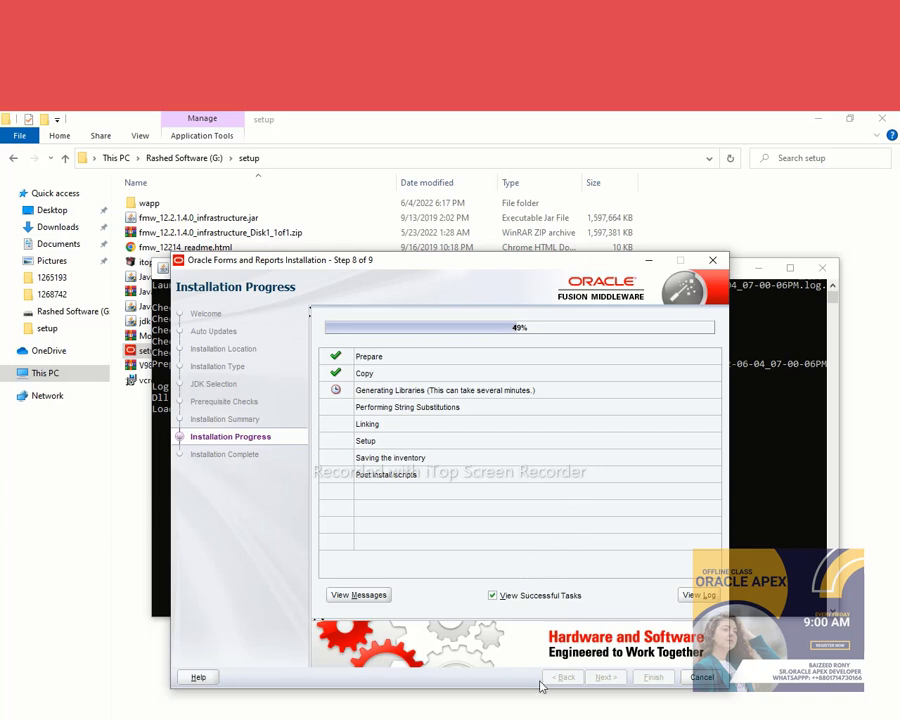
key("alt+Tab")
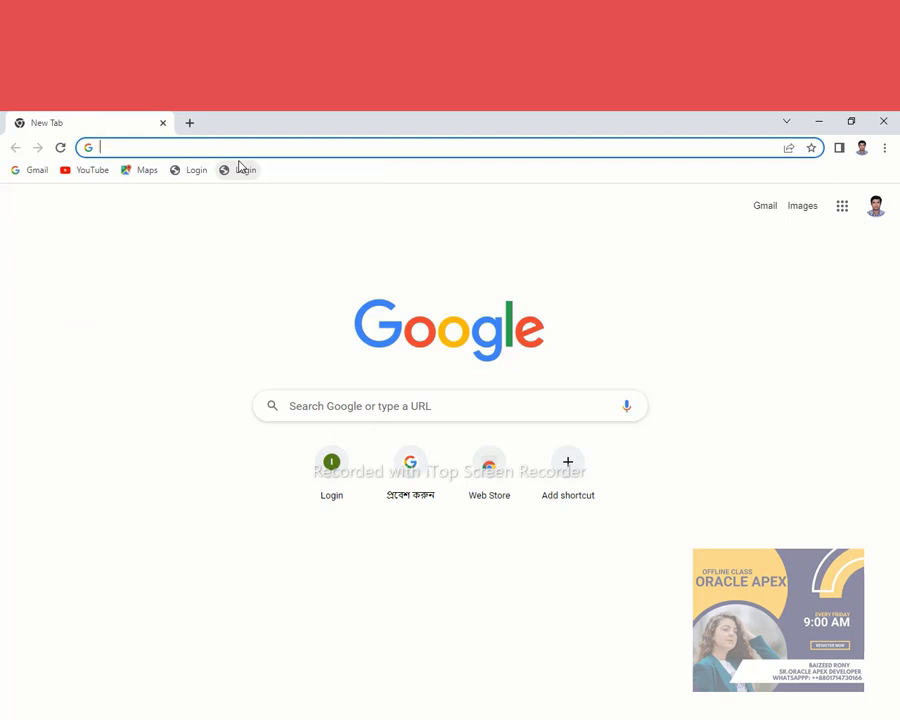
Step: Enter 182.160.122.61:7001/ords in the new tab's address bar
type("11")
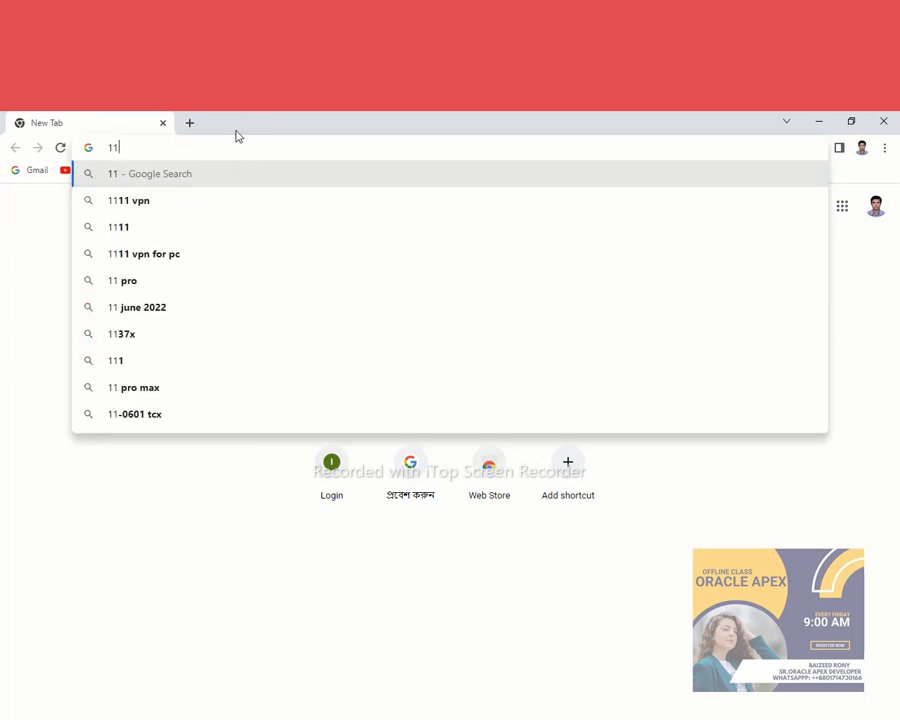
key("BackSpace")
type("82")
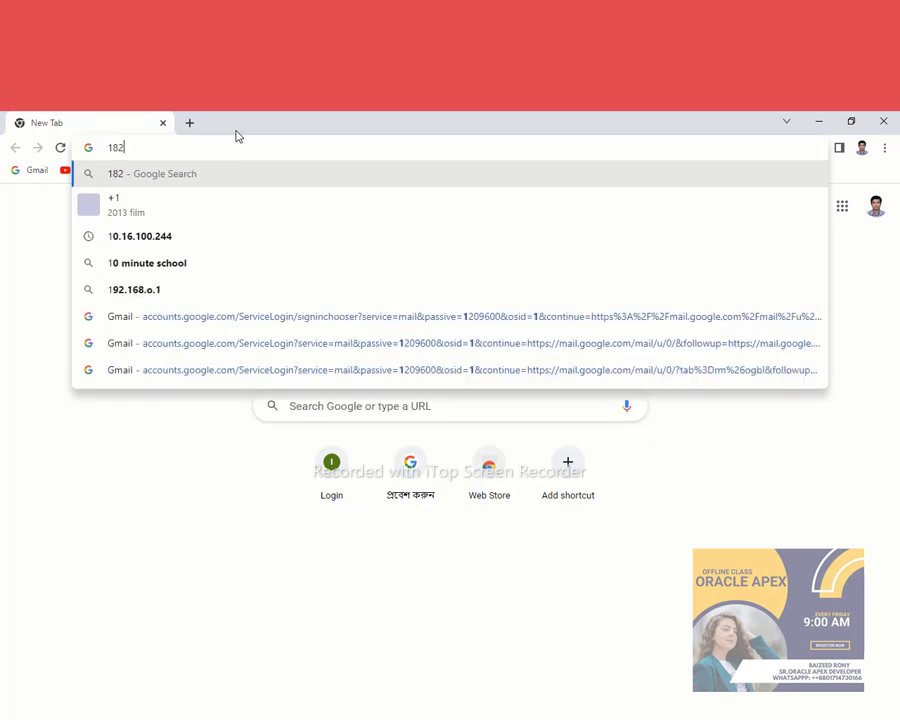
type(".16")
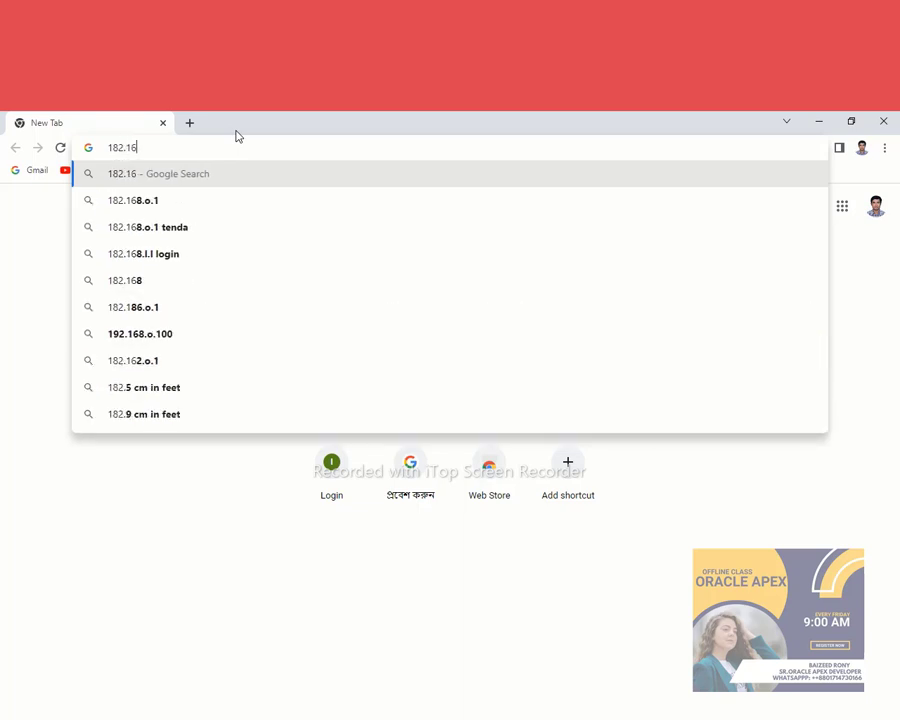
type("0.122.")
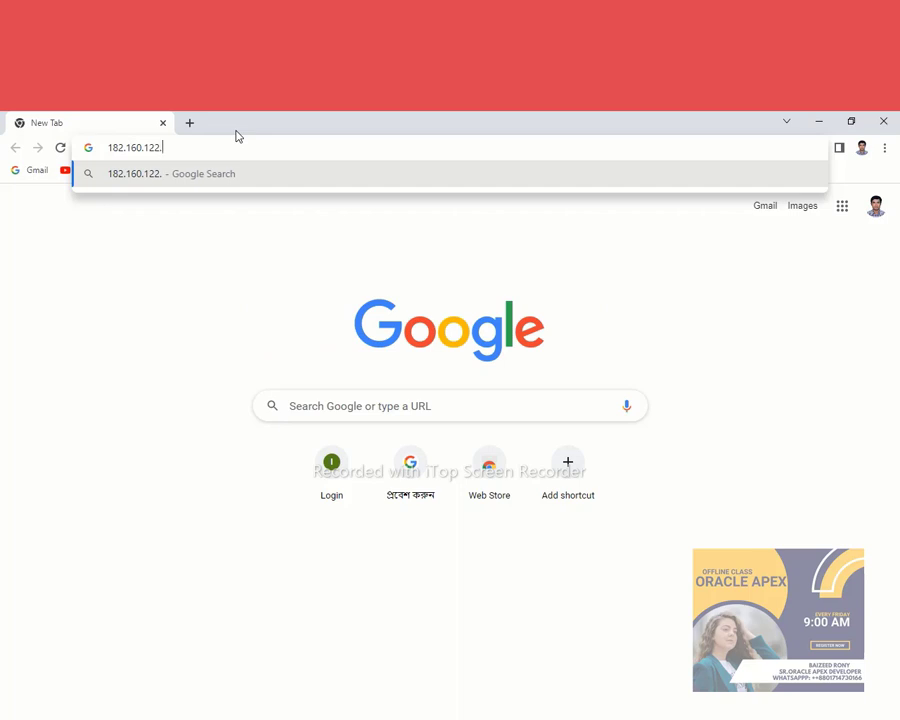
type("61")
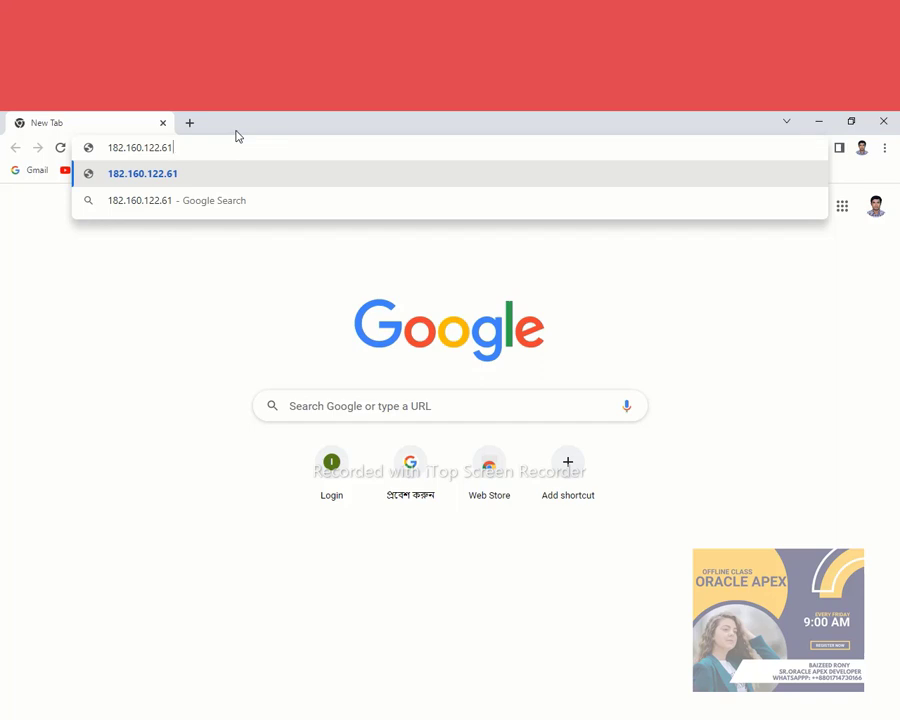
type(":700")
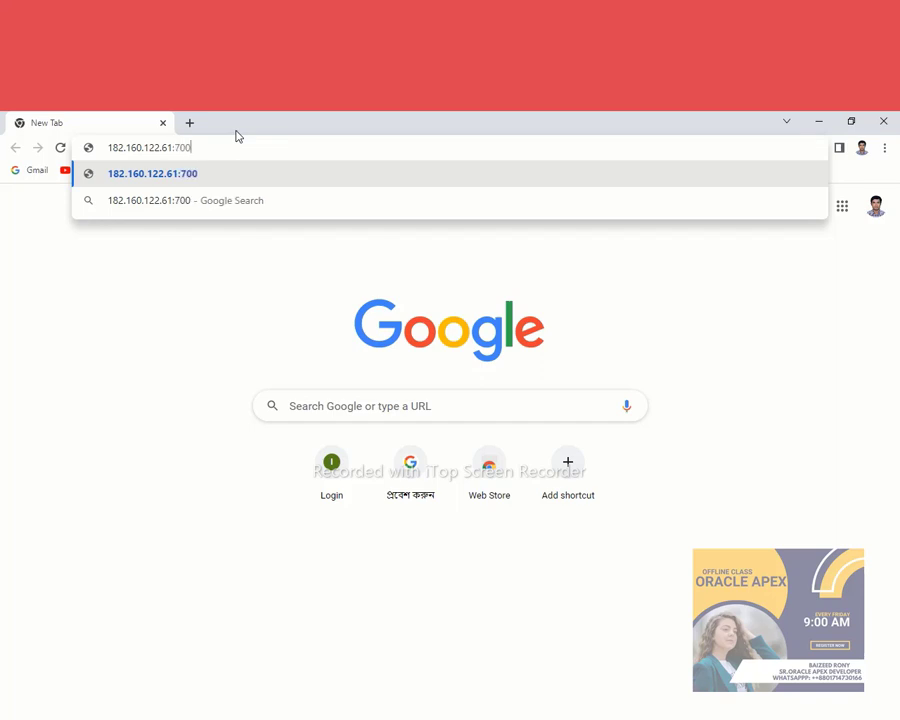
type("1/ords")
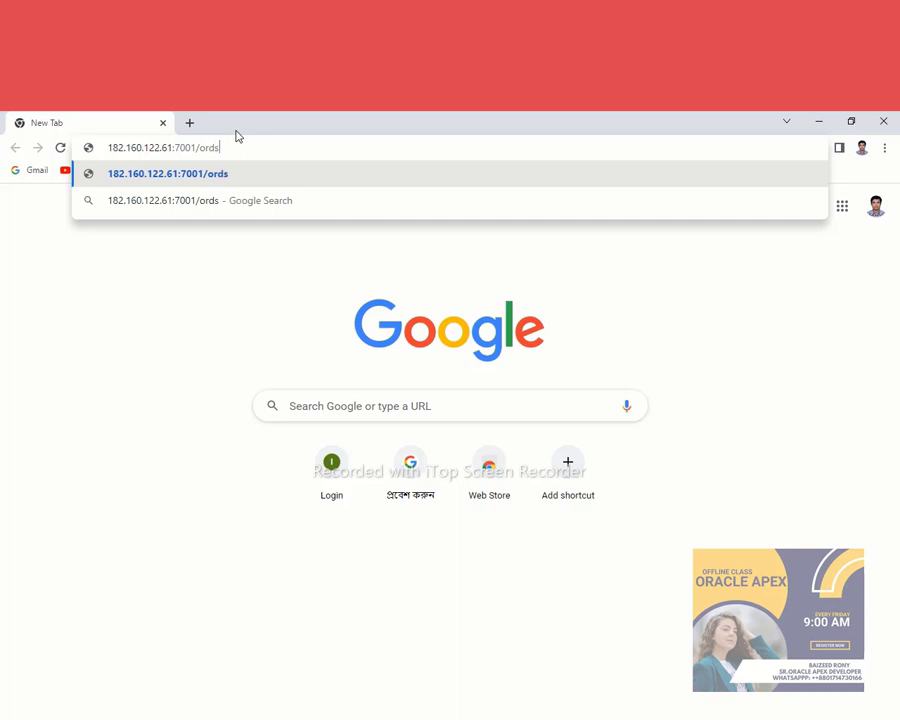
Step: Open 182.160.122.61:7001/ords and change the application id in the URL to 100
key("Return")
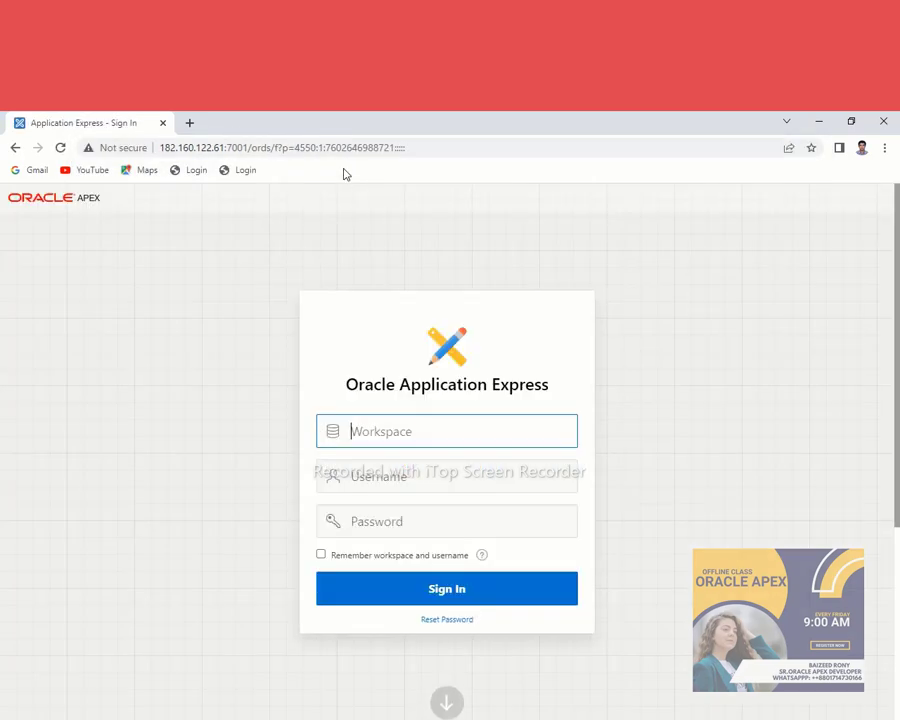
left_click_drag(295, 147, 534, 140)
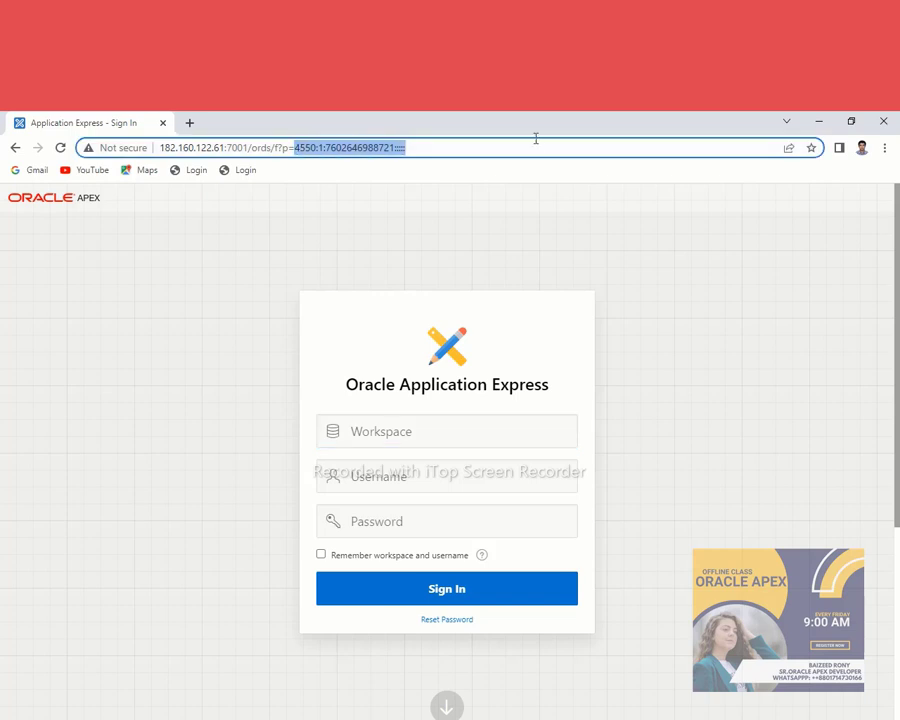
type("100")
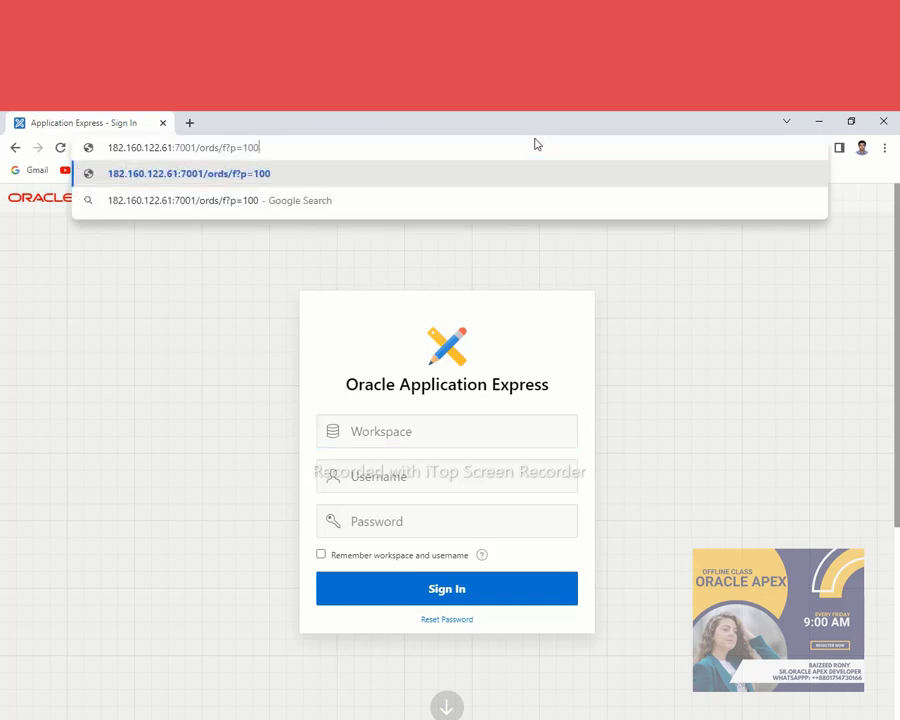
key("Return")
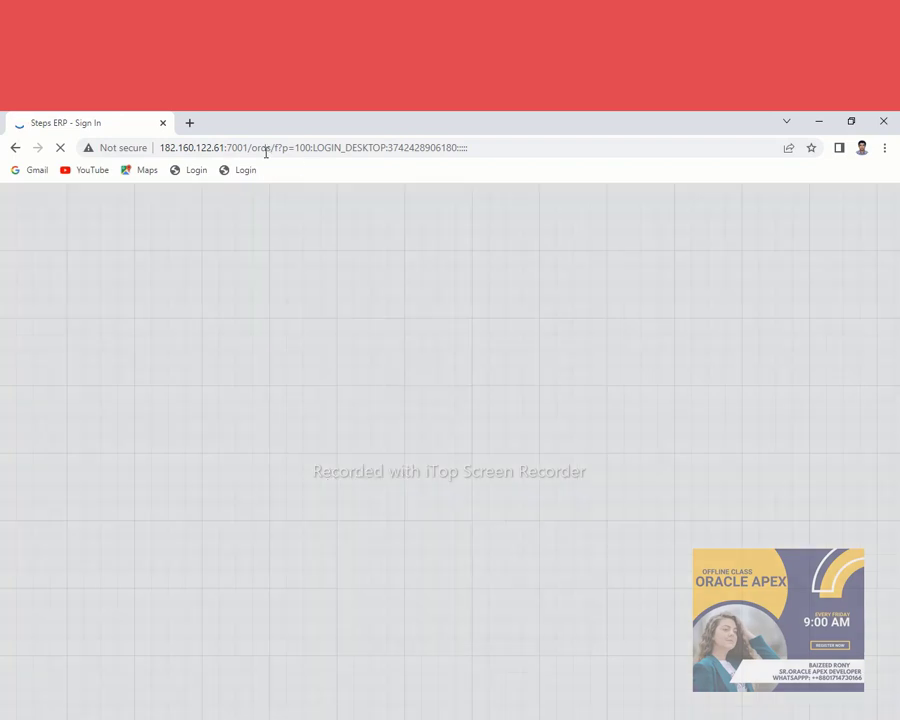
Step: Choose ABC PHARMA LIMITED in the Steps ERP Select Company dropdown
left_click(271, 149)
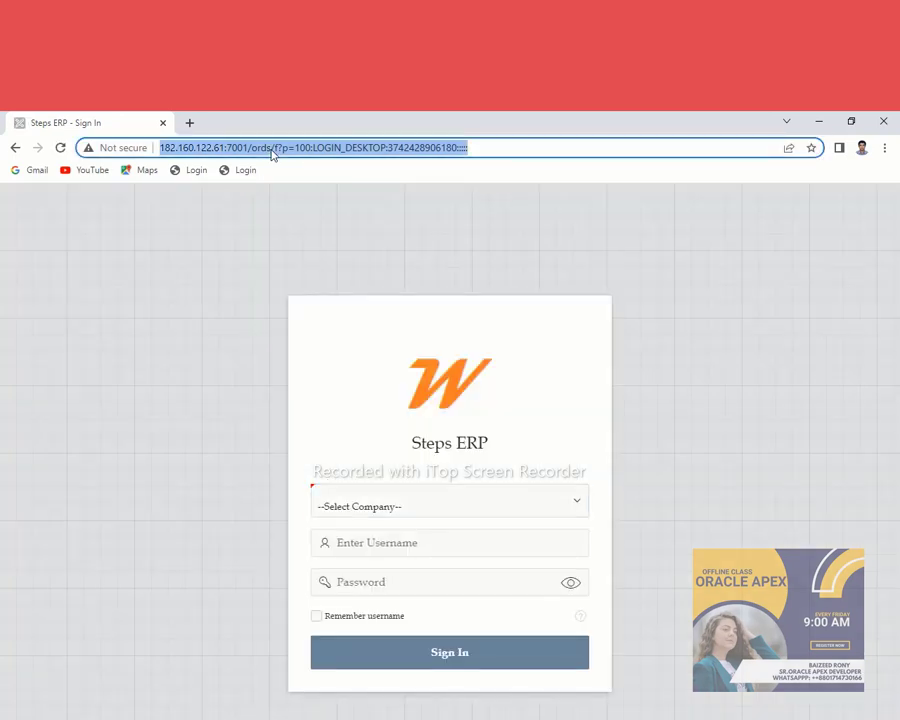
left_click(372, 300)
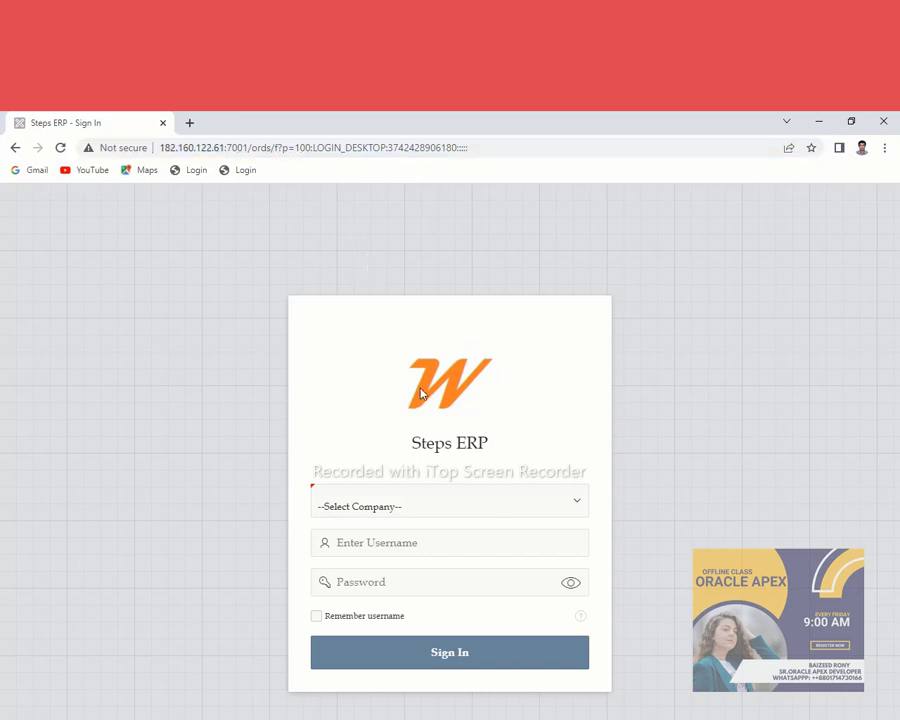
left_click(540, 506)
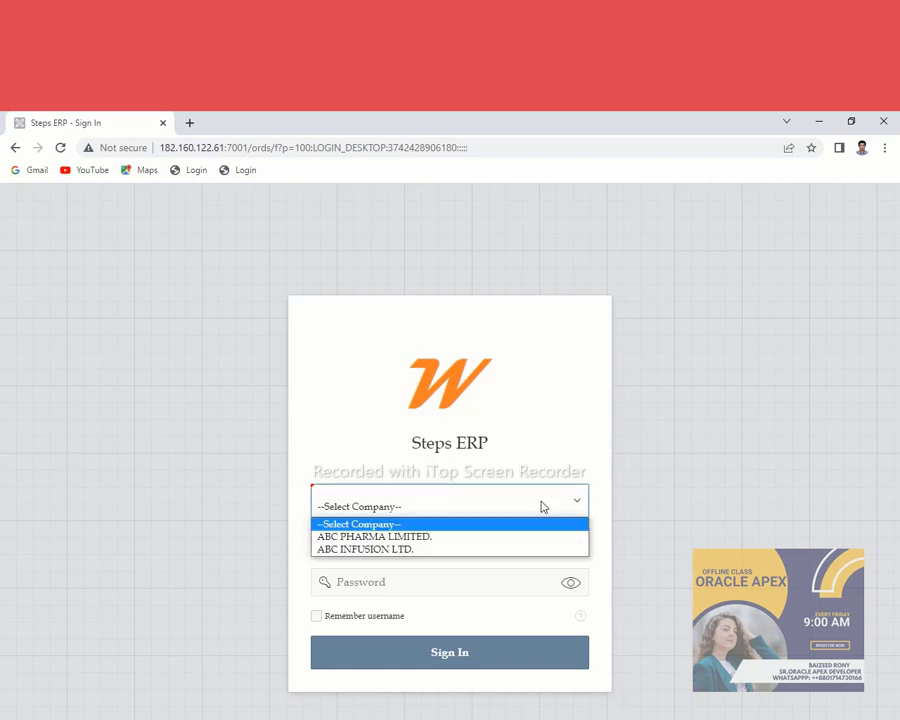
left_click(374, 504)
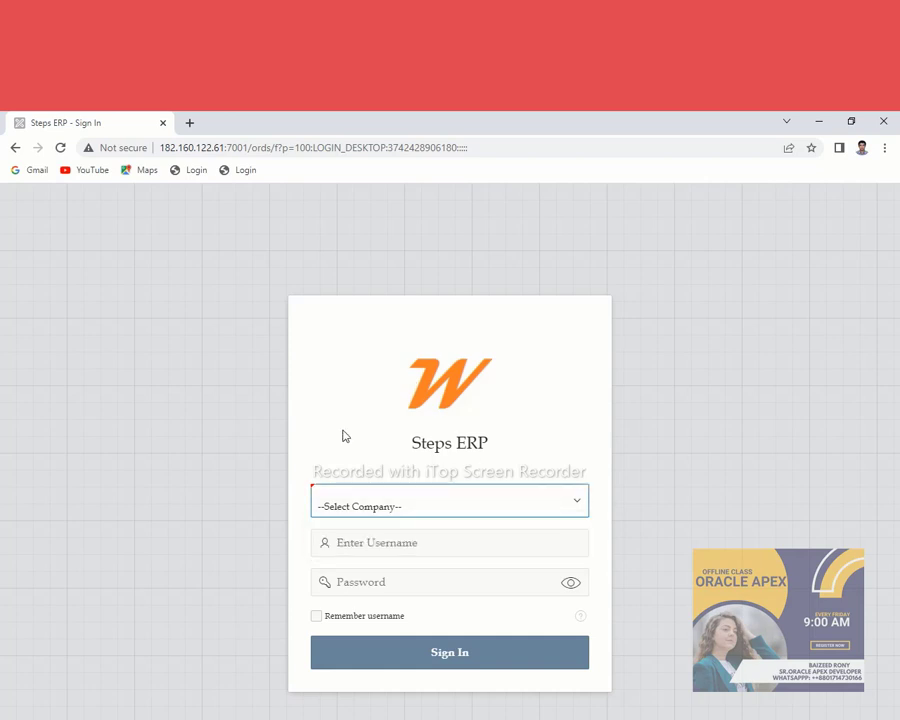
left_click(434, 503)
left_click(390, 536)
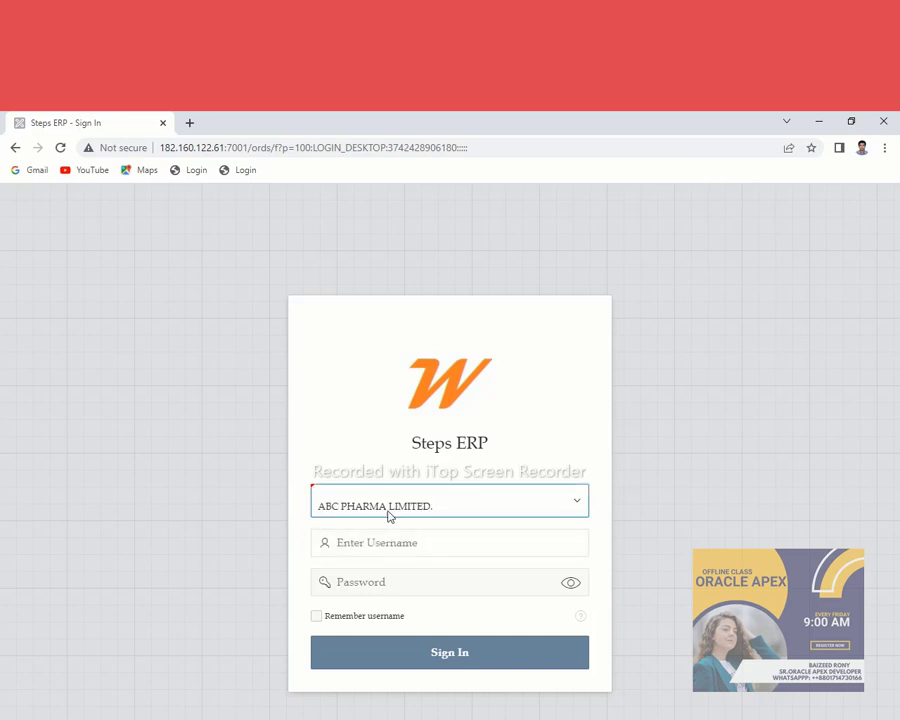
left_click(389, 507)
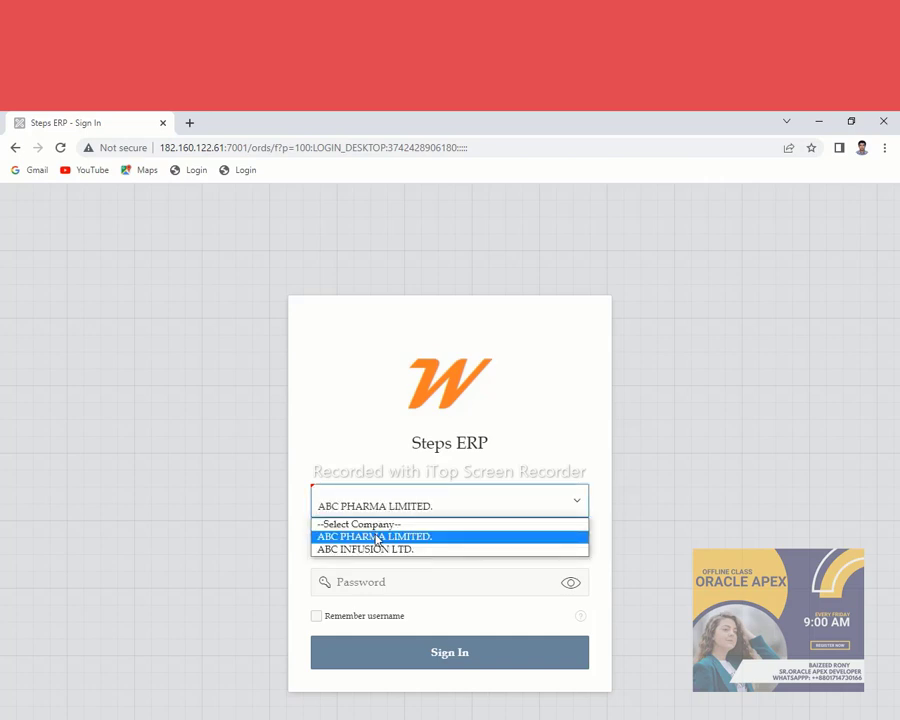
left_click(358, 446)
left_click(365, 512)
left_click(341, 442)
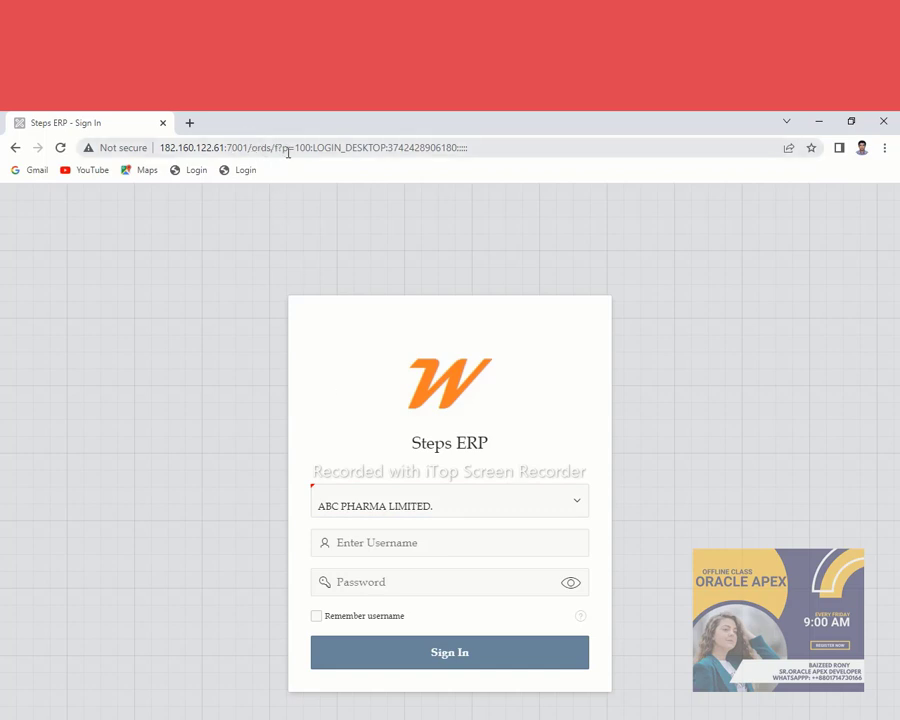
left_click(271, 147)
Step: Trim the URL back to 182.160.122.61:7001/ords and load it
left_click_drag(271, 147, 503, 140)
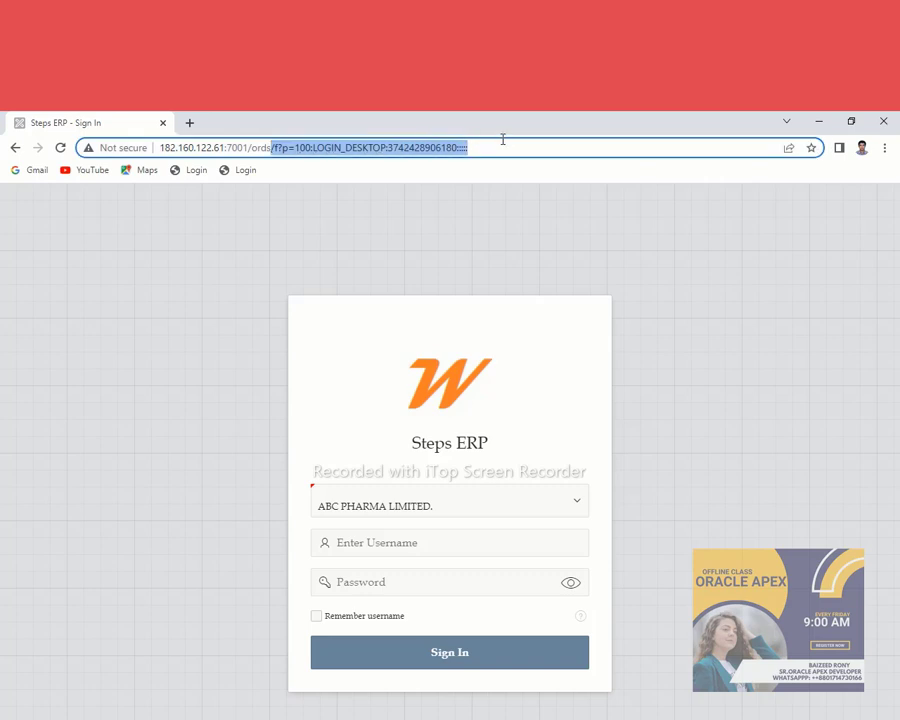
key("BackSpace")
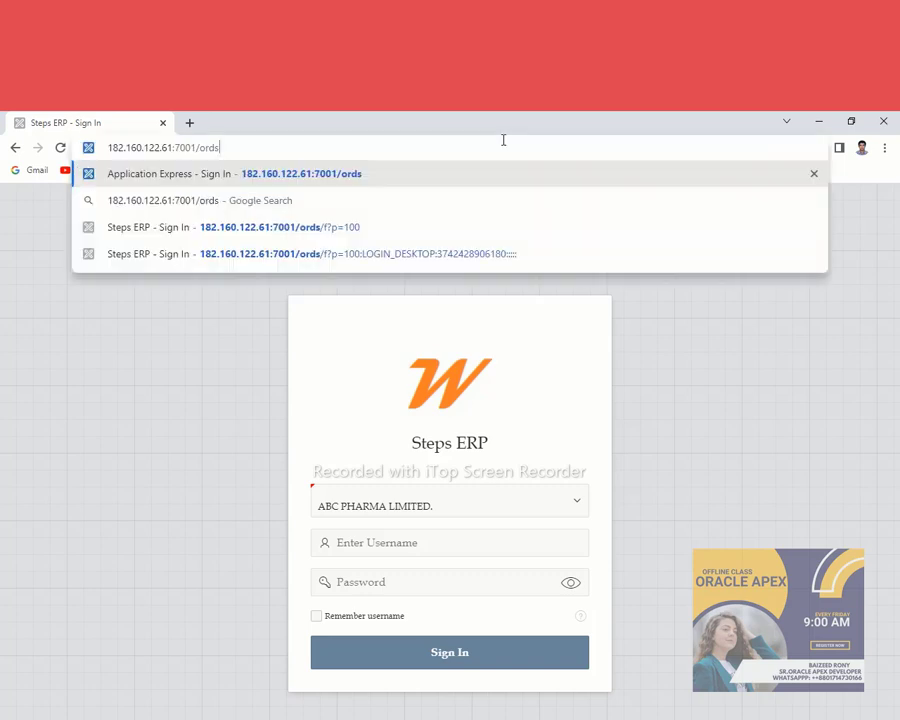
key("Return")
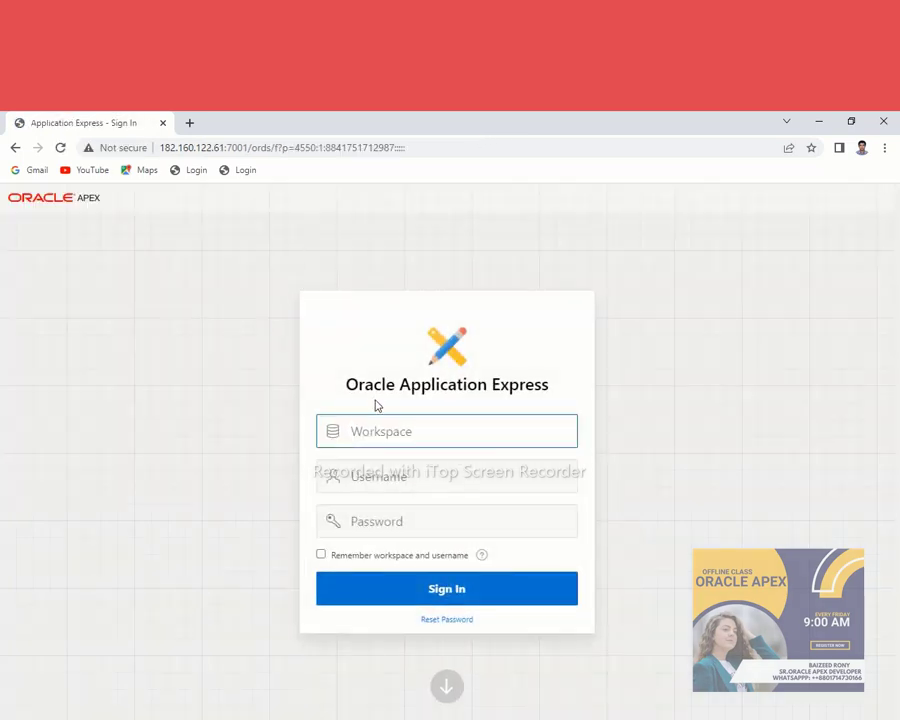
Step: Attempt to sign in to workspace orion with the account username and password, which is rejected
type("orion")
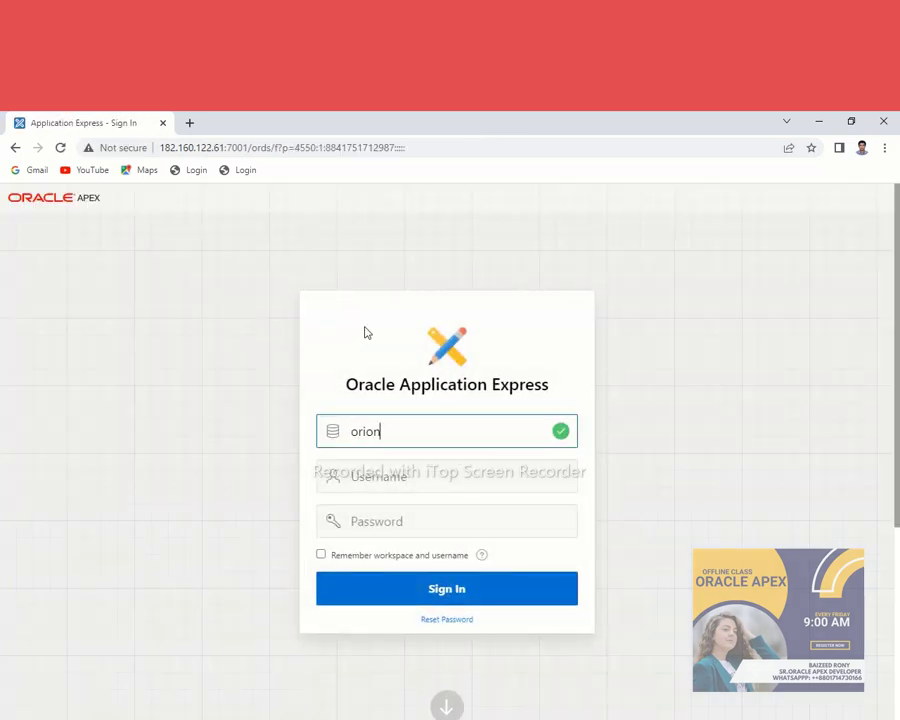
key("Tab")
type("admin")
key("Tab")
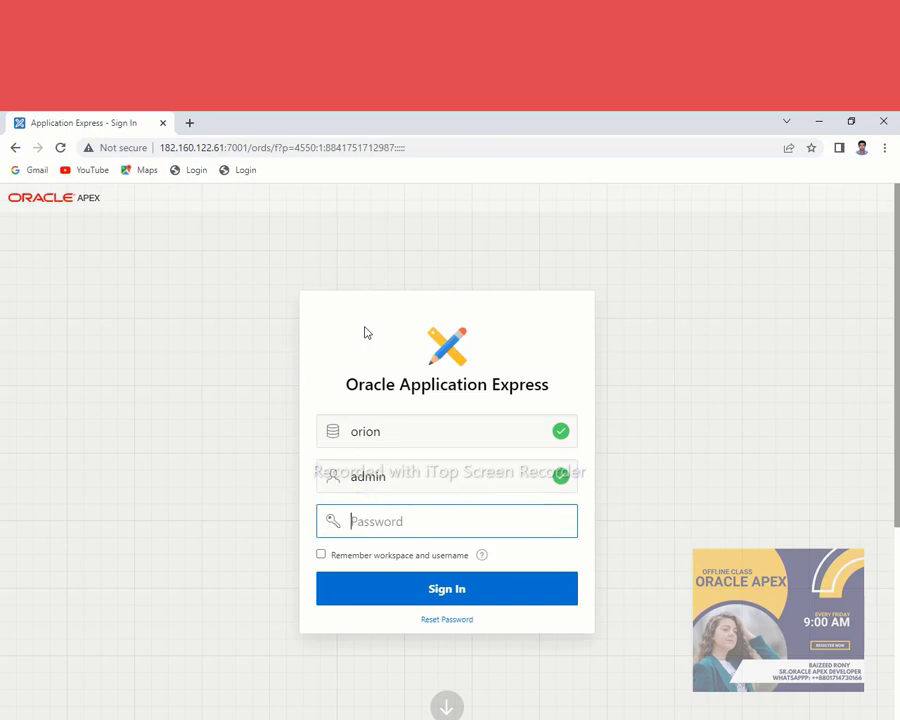
type("••••")
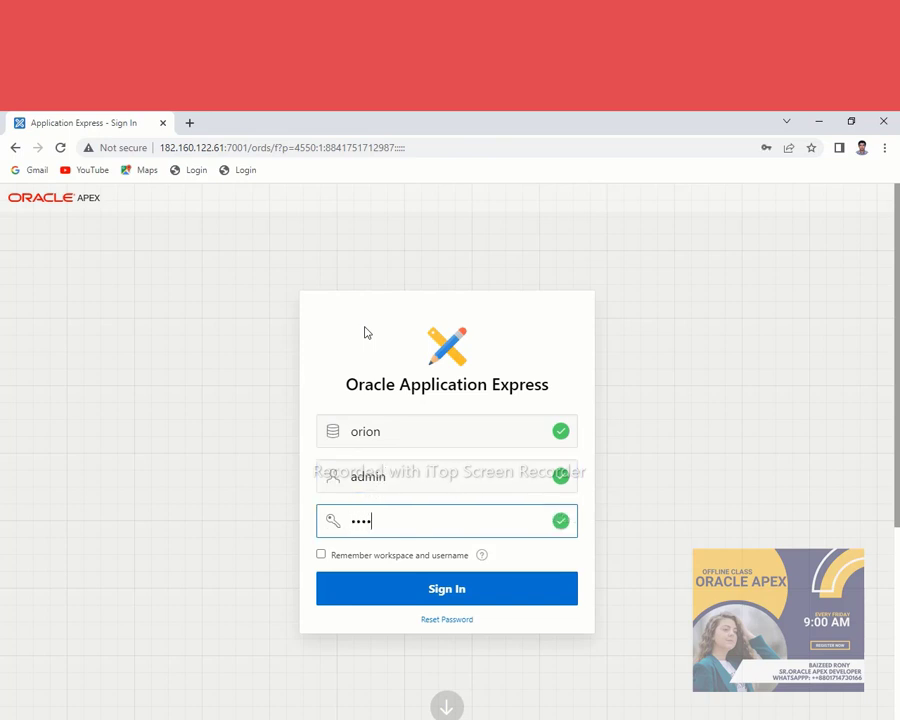
type("••")
key("Return")
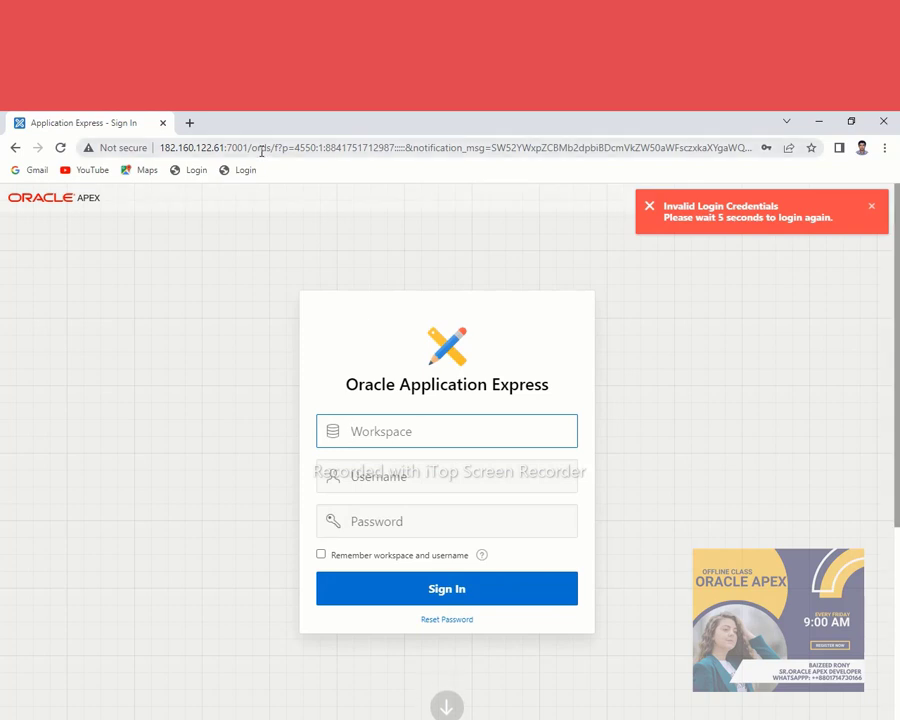
left_click_drag(258, 150, 760, 148)
Step: Open the WebLogic console address and log in with the administrator username and password
key("BackSpace")
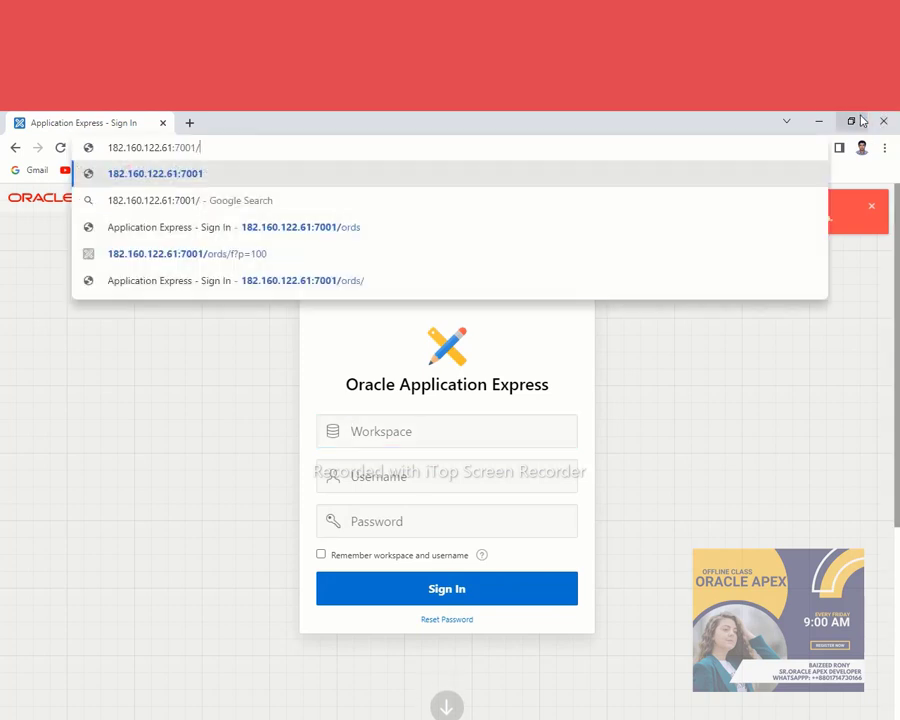
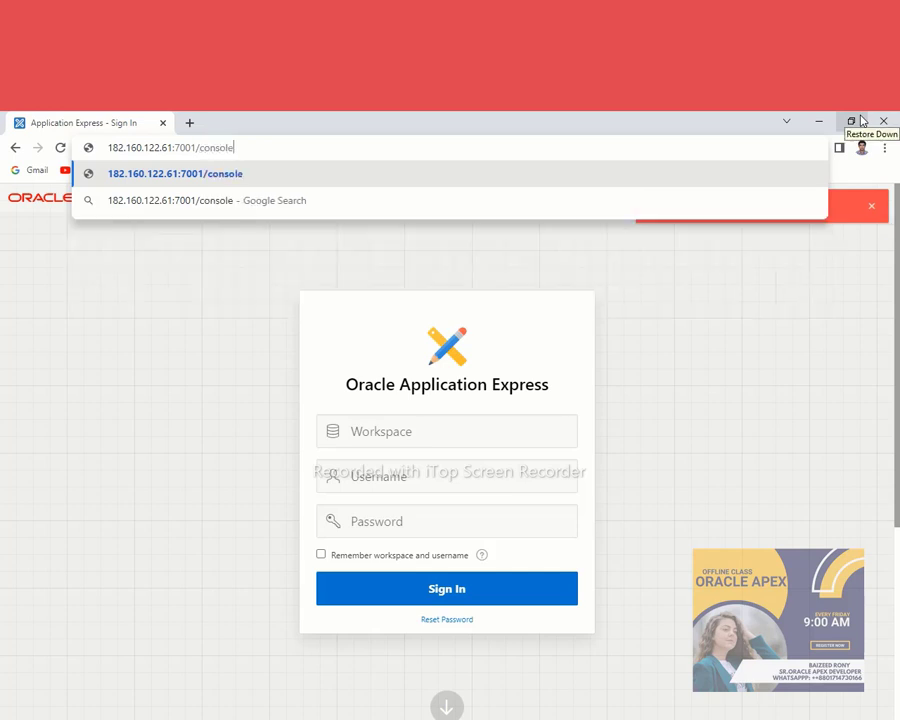
key("Return")
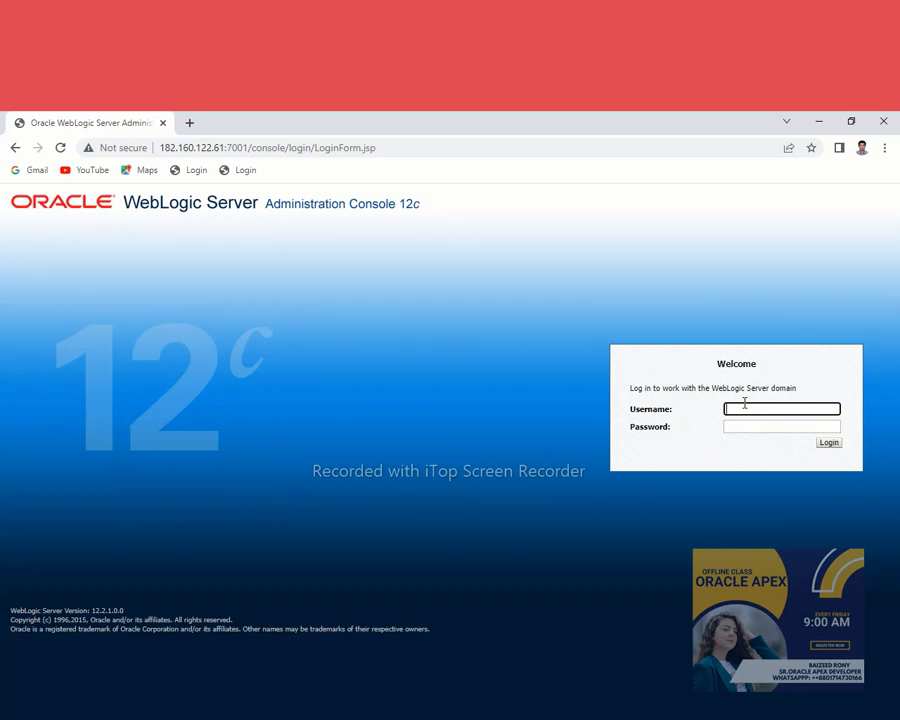
key("Tab")
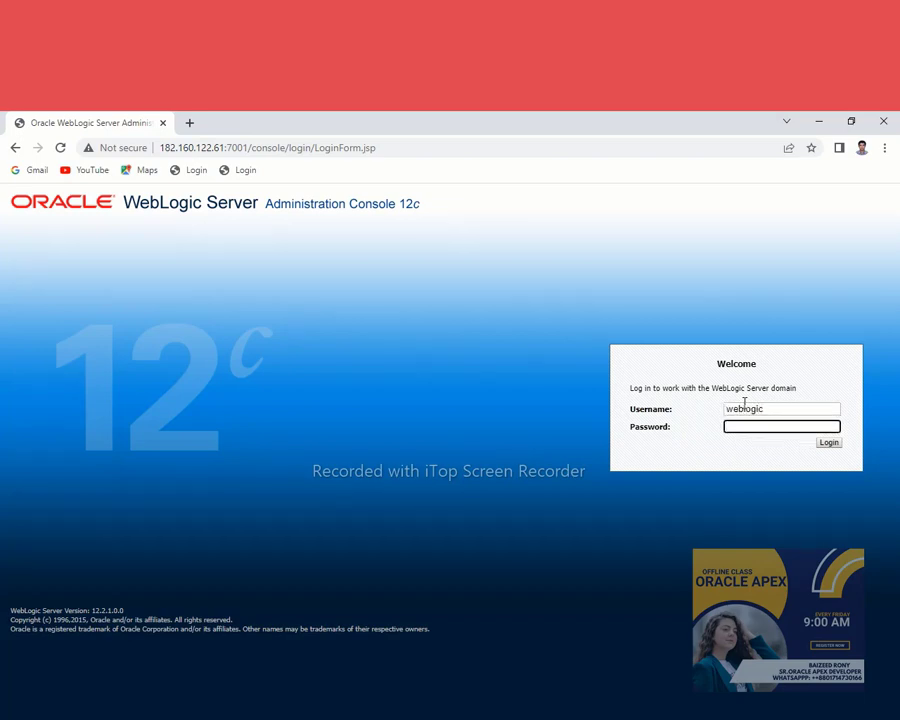
key("Return")
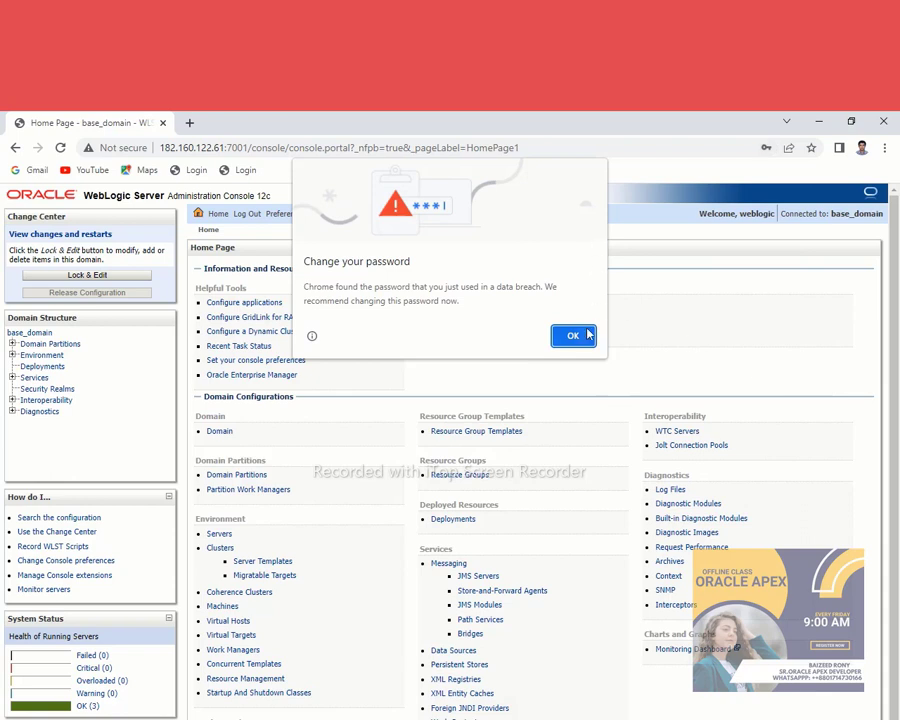
Step: Dismiss Chrome's password alerts, view Partition Work Managers and Servers, then close Chrome
left_click(570, 336)
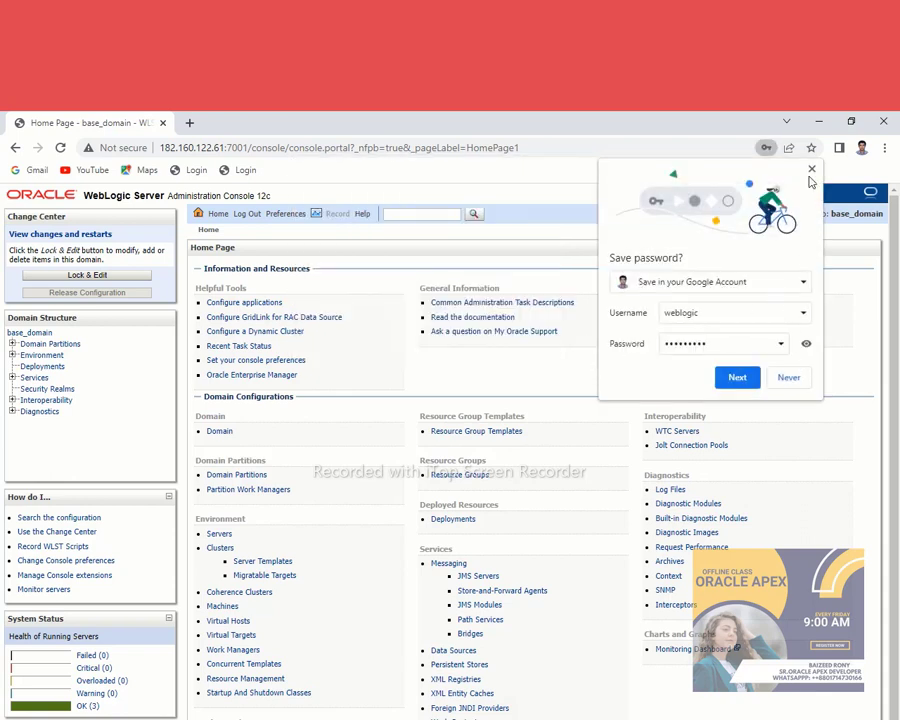
left_click(811, 170)
left_click(12, 344)
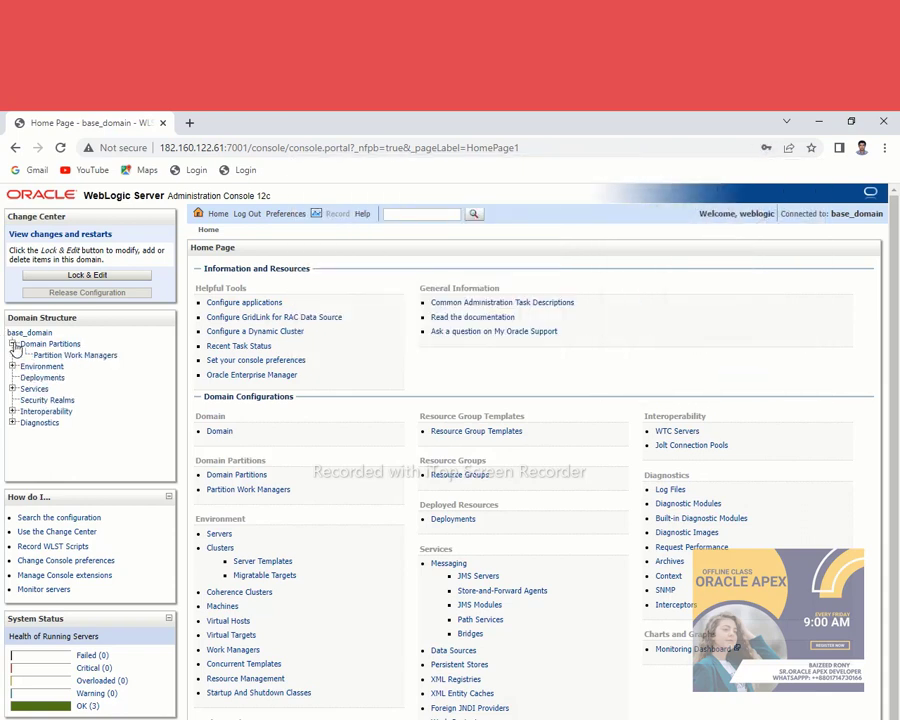
left_click(40, 355)
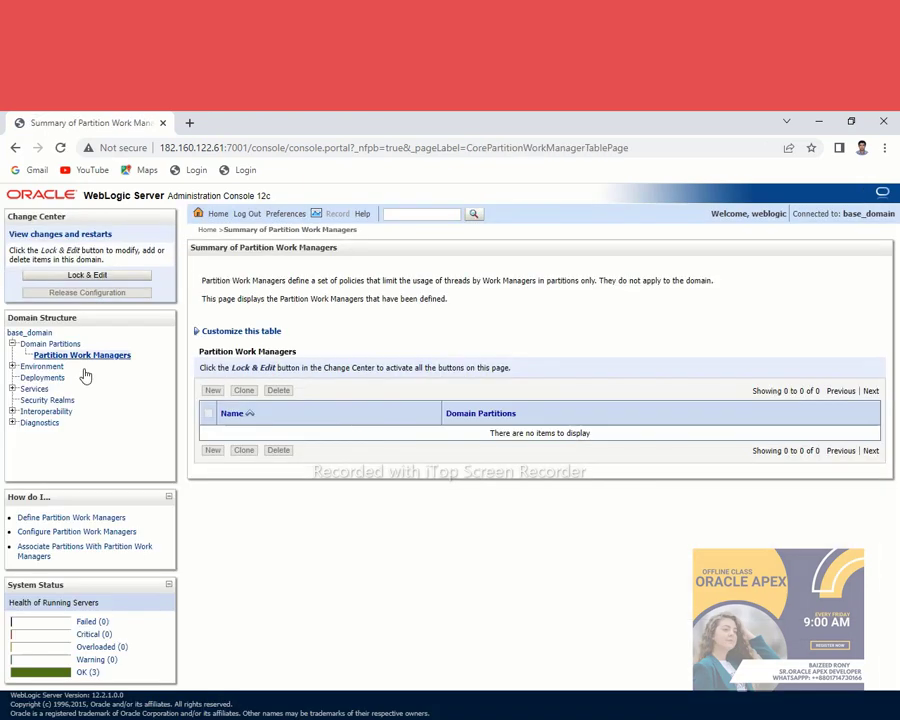
left_click(12, 366)
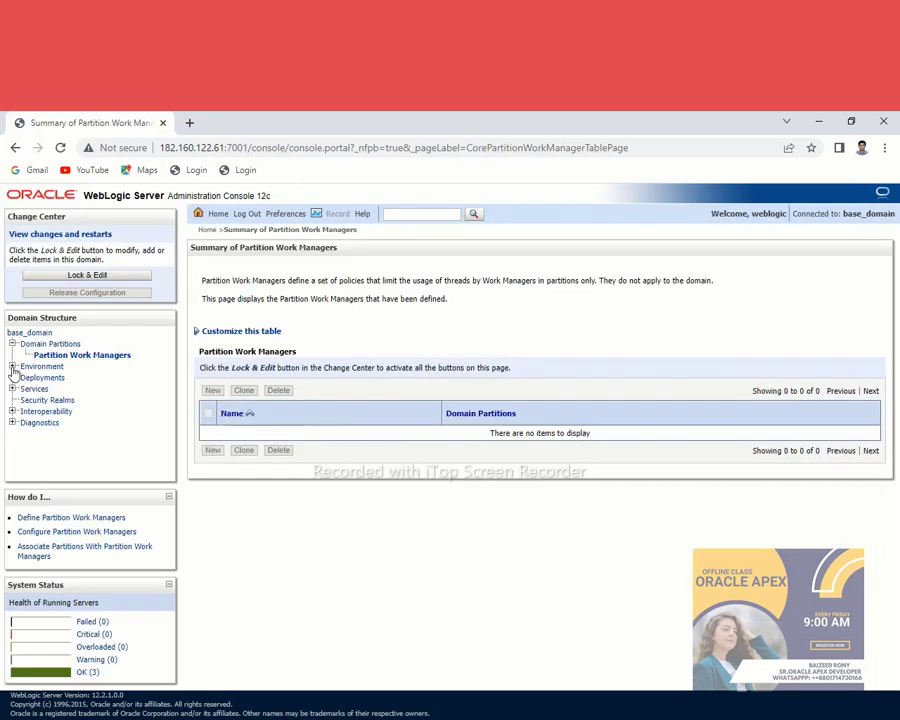
left_click(45, 378)
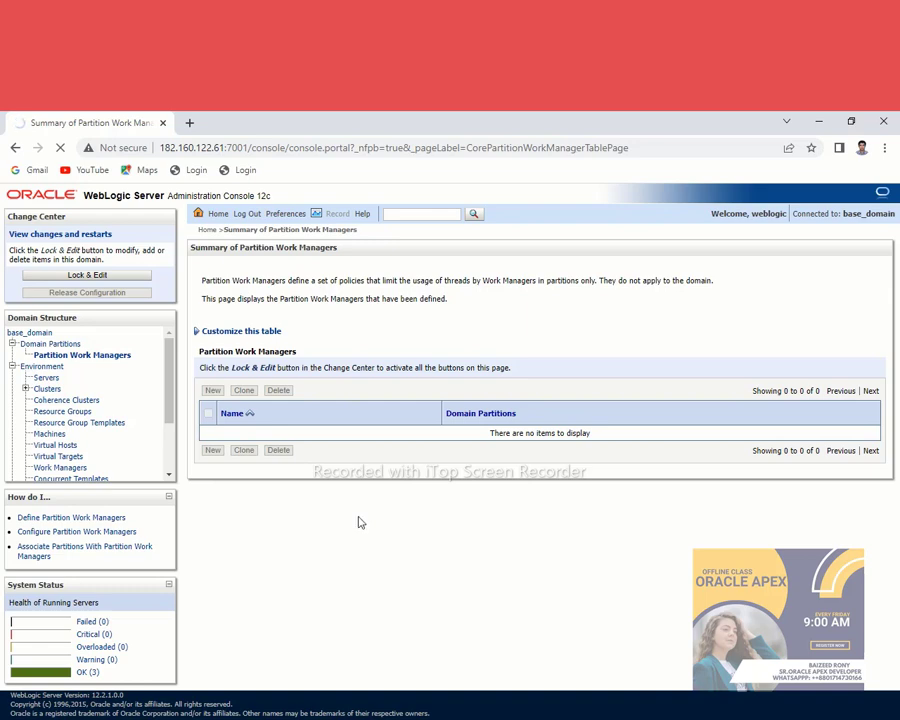
left_click(886, 121)
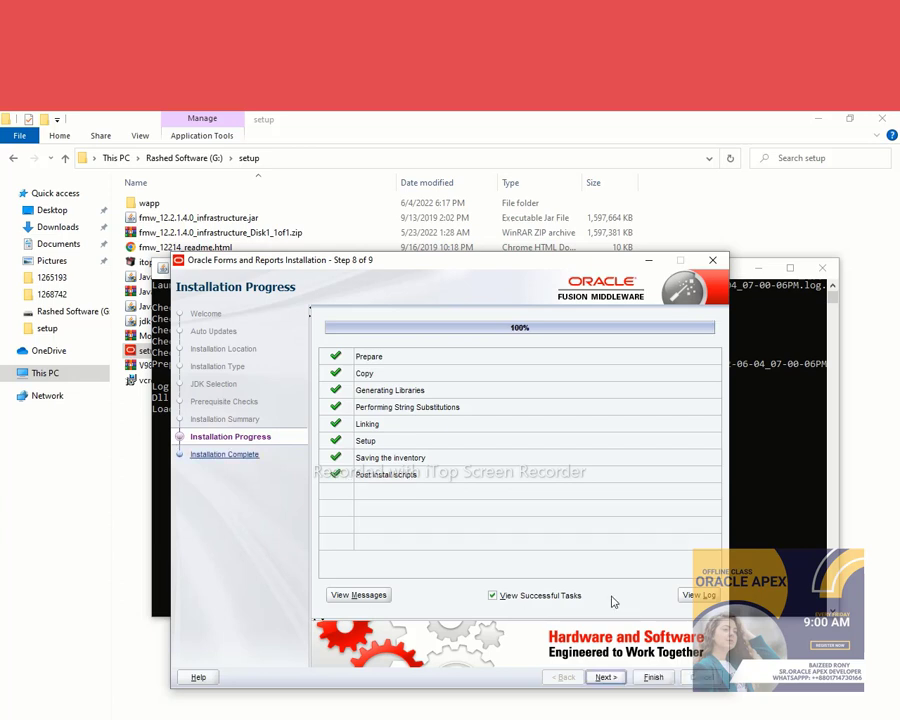
Step: Move to the Installation Complete summary and finish the Forms and Reports installer
left_click(608, 678)
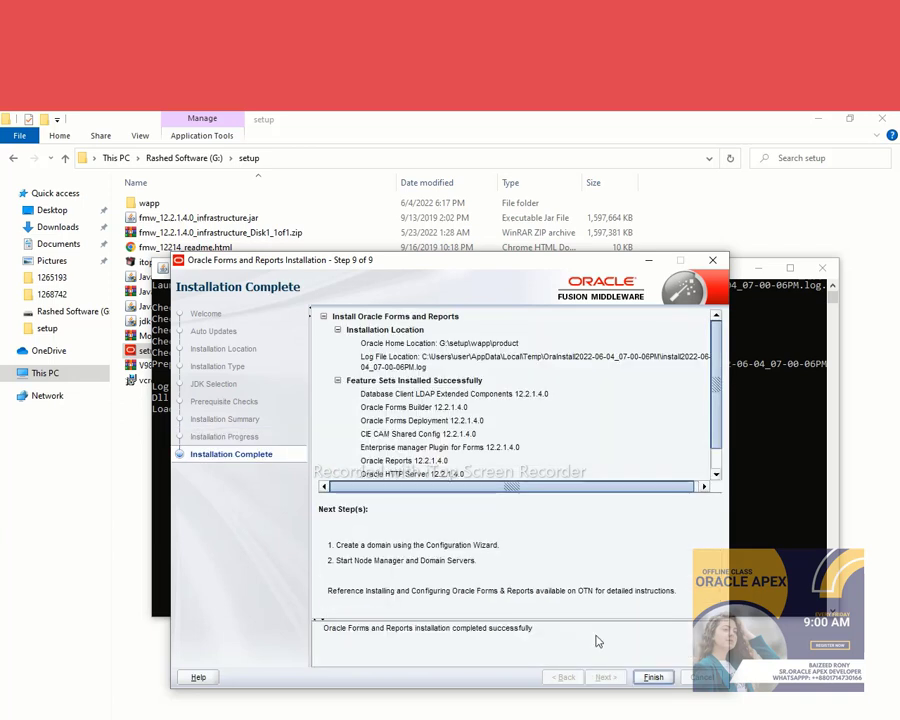
left_click(653, 678)
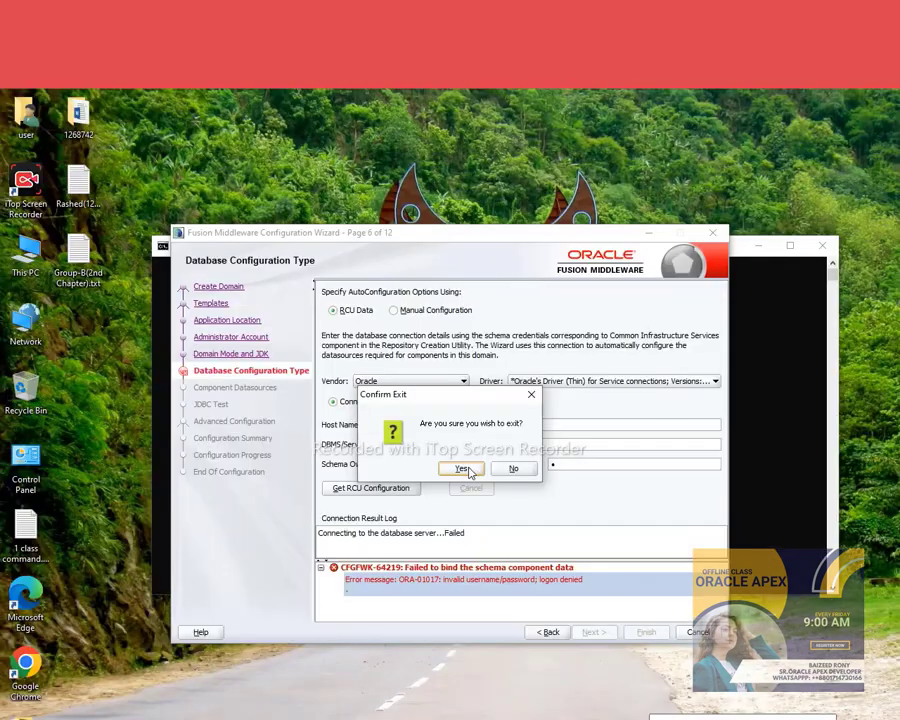
Step: Close the console, browse to G:\setup\wapp\product\oracle_common\bin and run rcu.bat as administrator
left_click(462, 468)
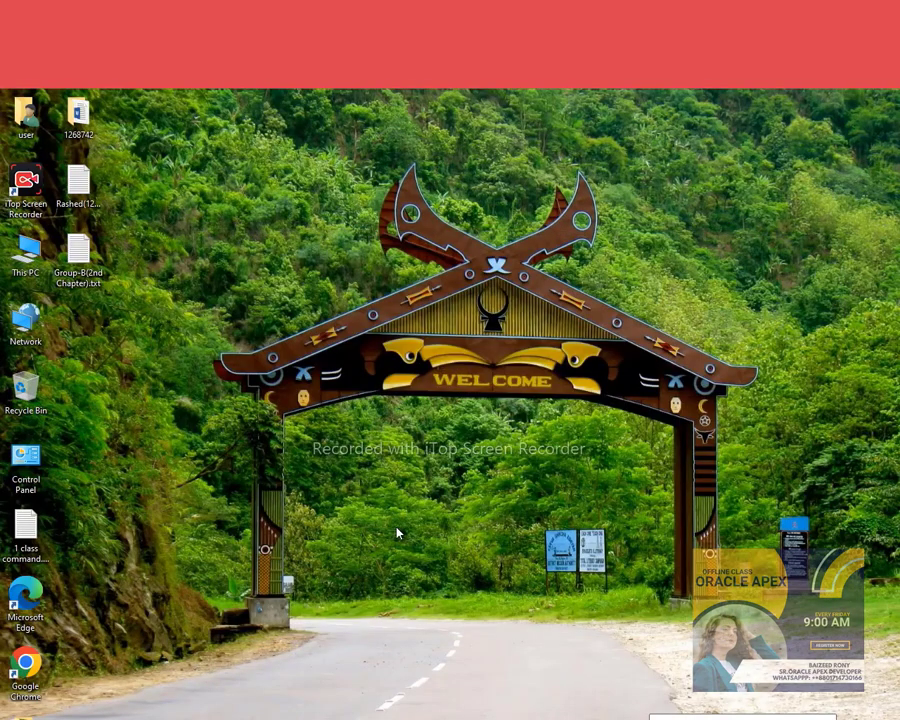
double_click(17, 267)
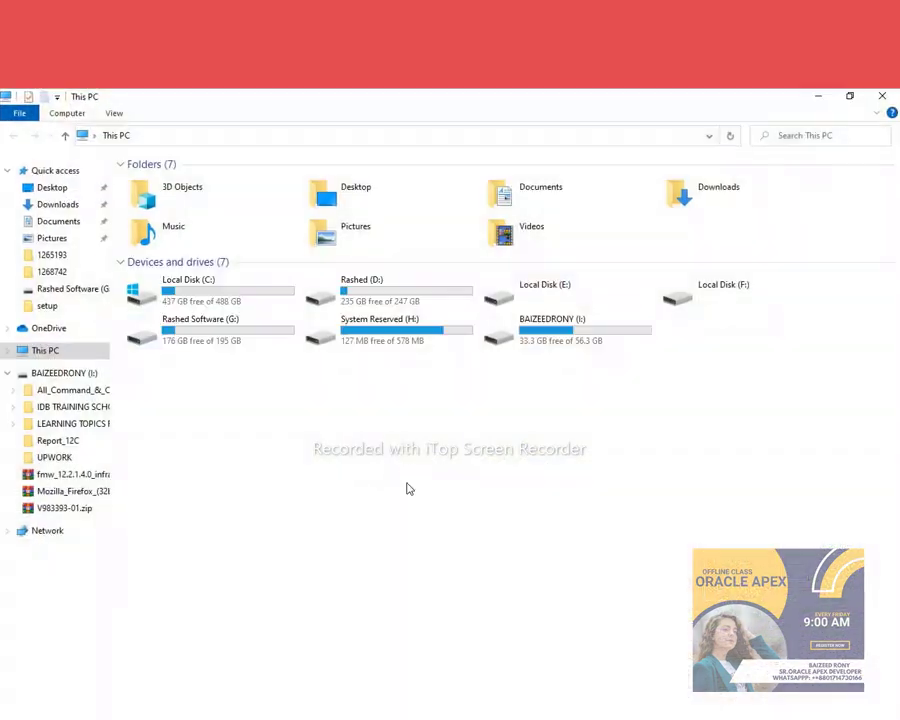
double_click(245, 342)
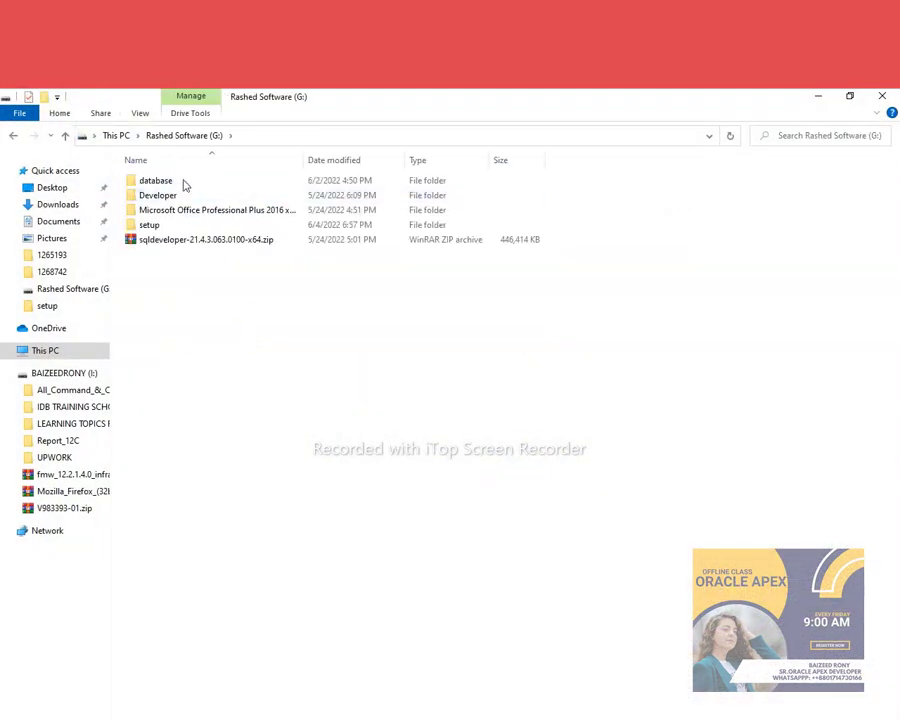
double_click(172, 230)
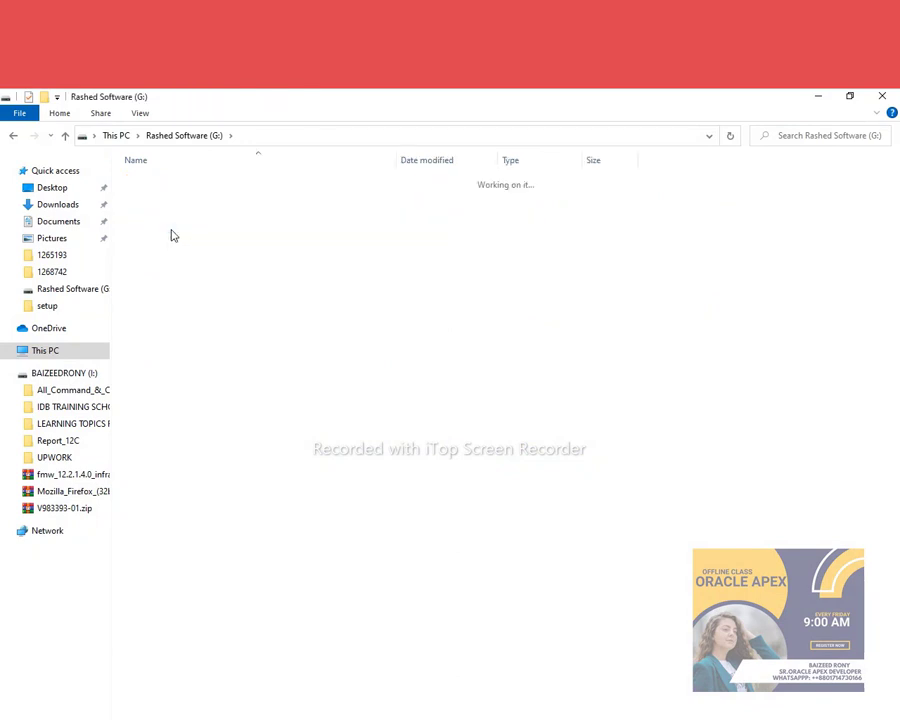
double_click(180, 180)
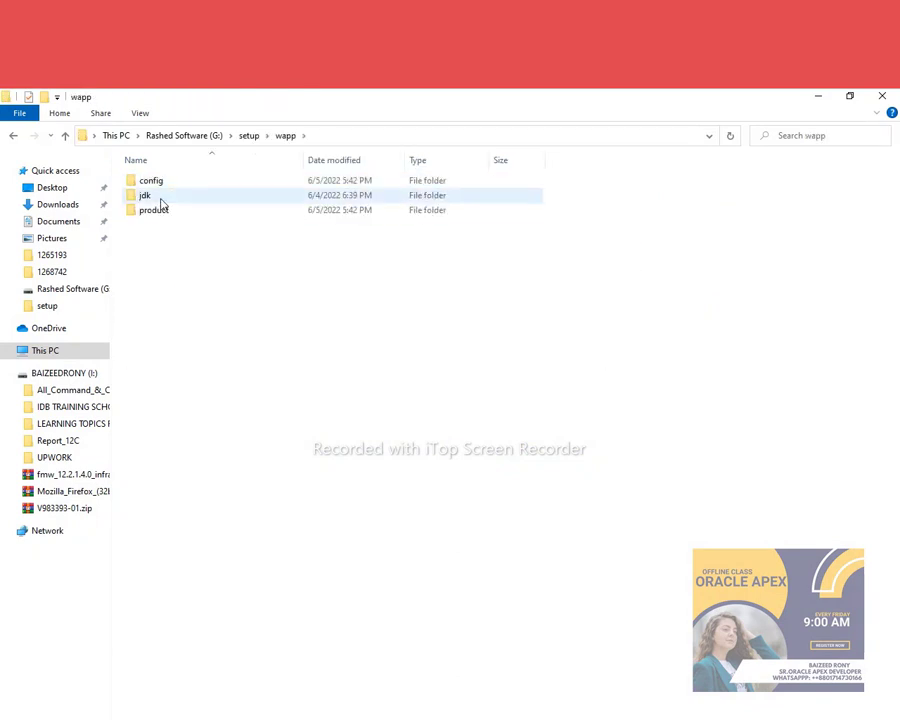
double_click(164, 210)
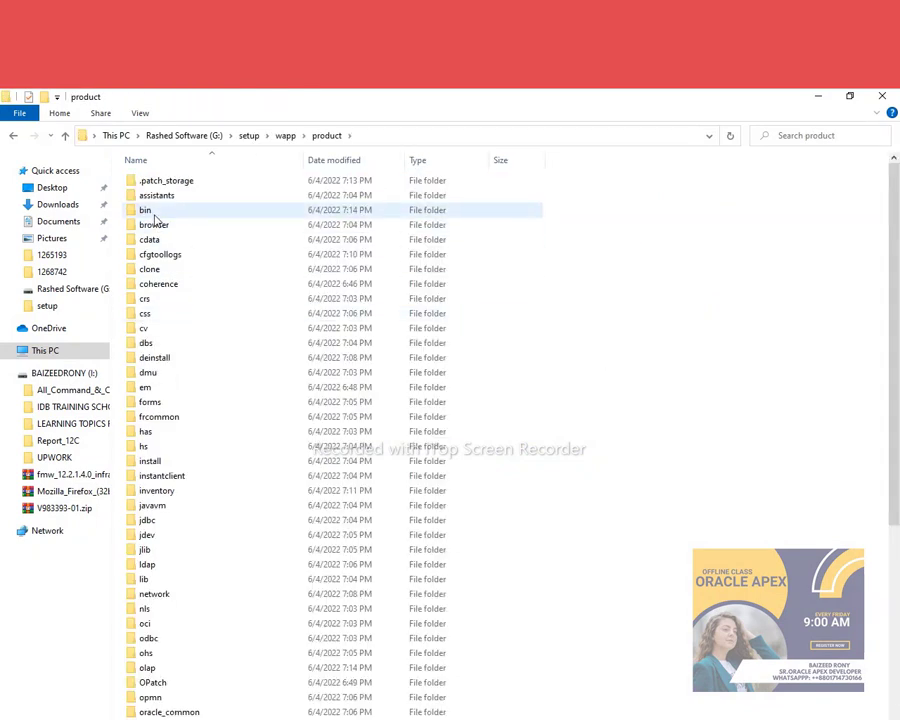
double_click(175, 710)
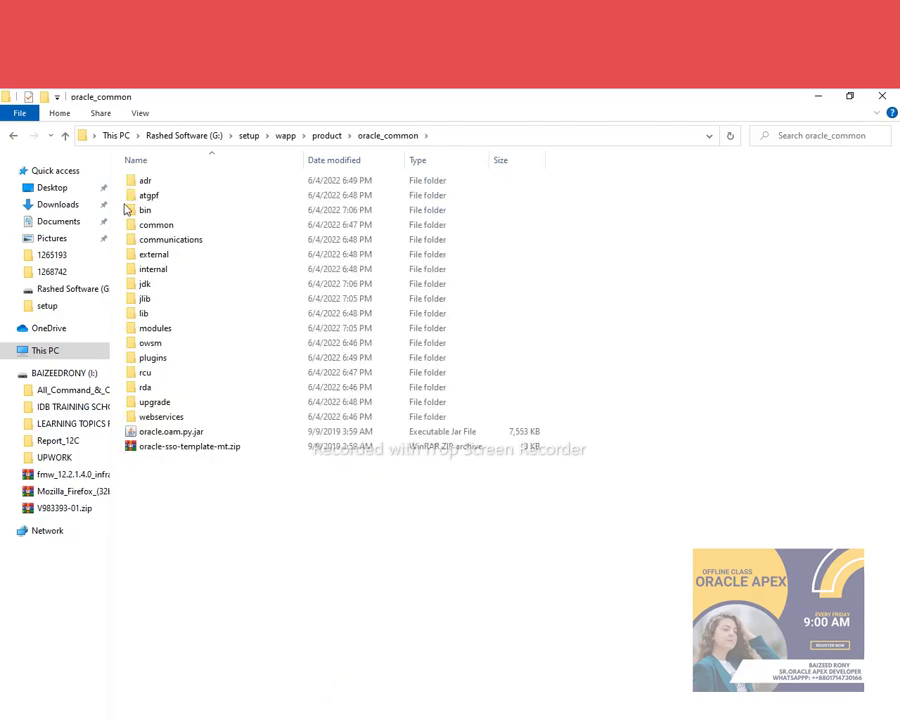
double_click(158, 212)
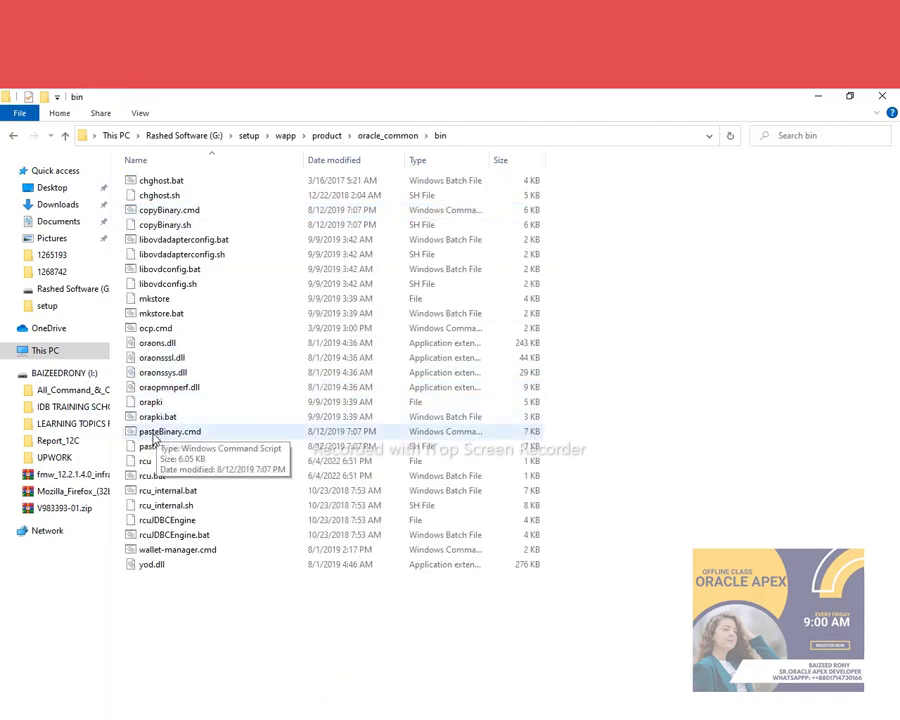
right_click(152, 475)
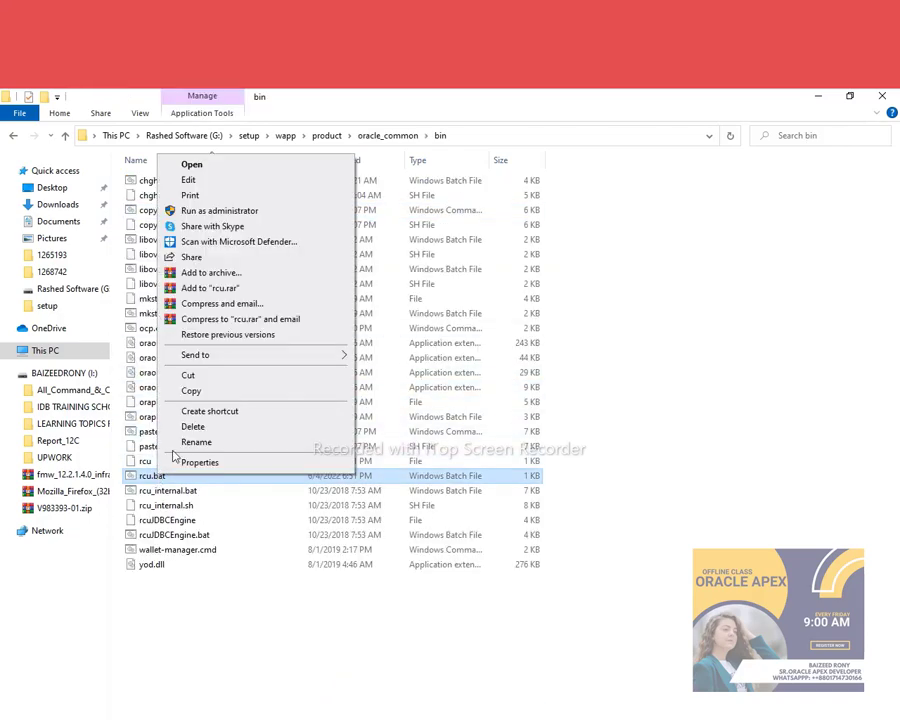
left_click(219, 210)
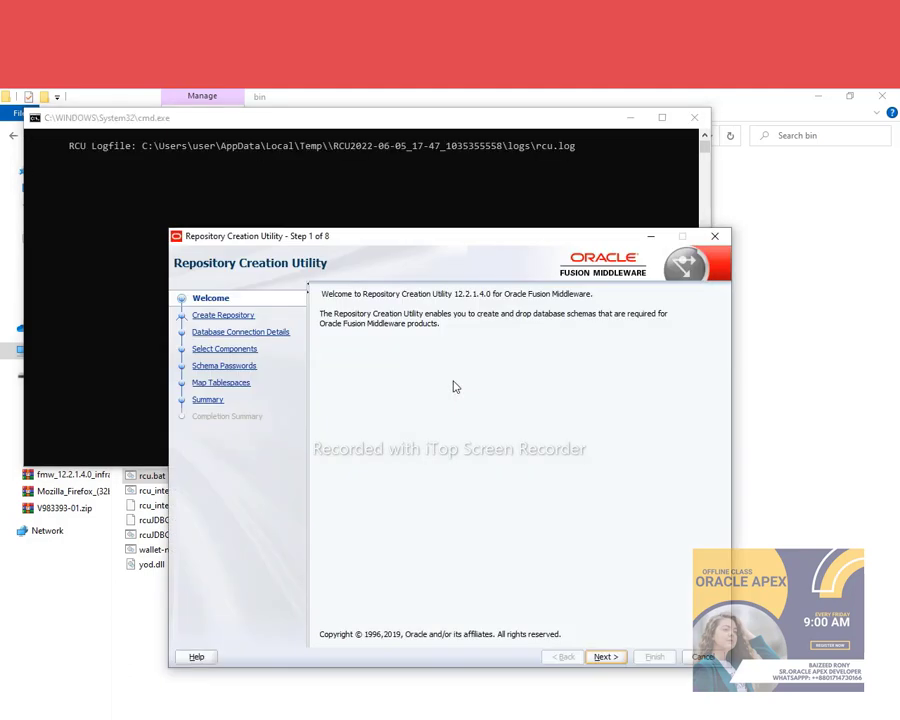
Step: Pass the RCU Welcome page and continue with Create Repository using System Load and Product Load
left_click(605, 657)
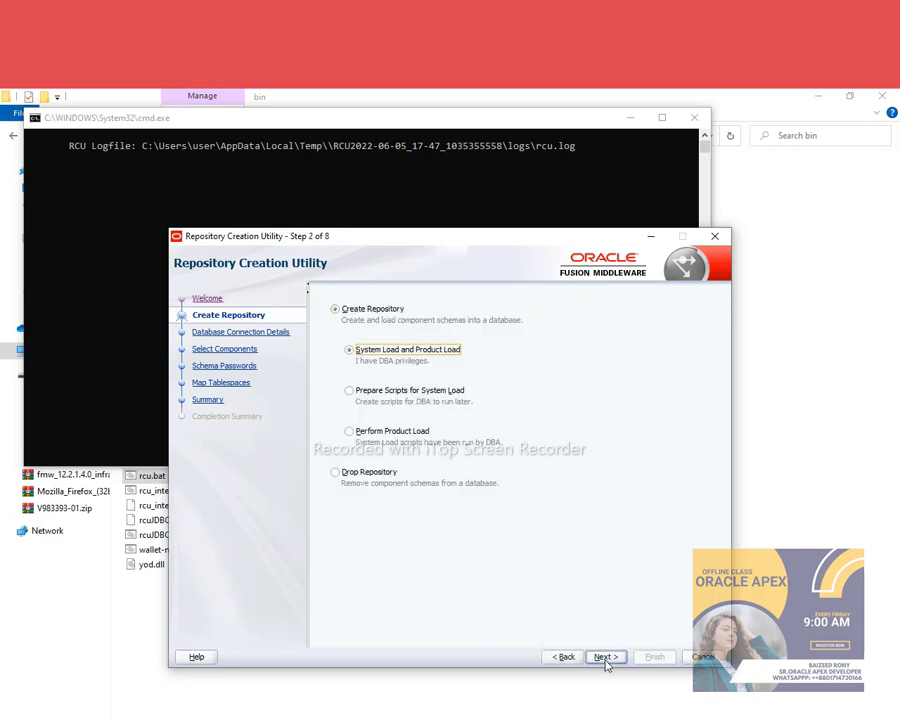
left_click(605, 657)
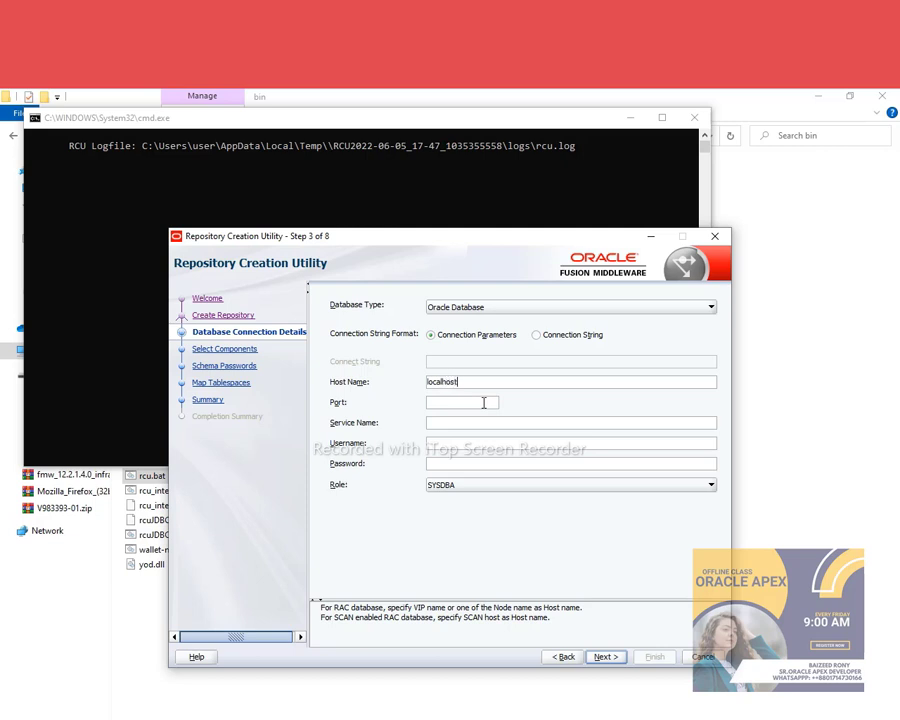
Step: Fill in the database port, username and password, and accept the passed prerequisite checks
left_click(484, 402)
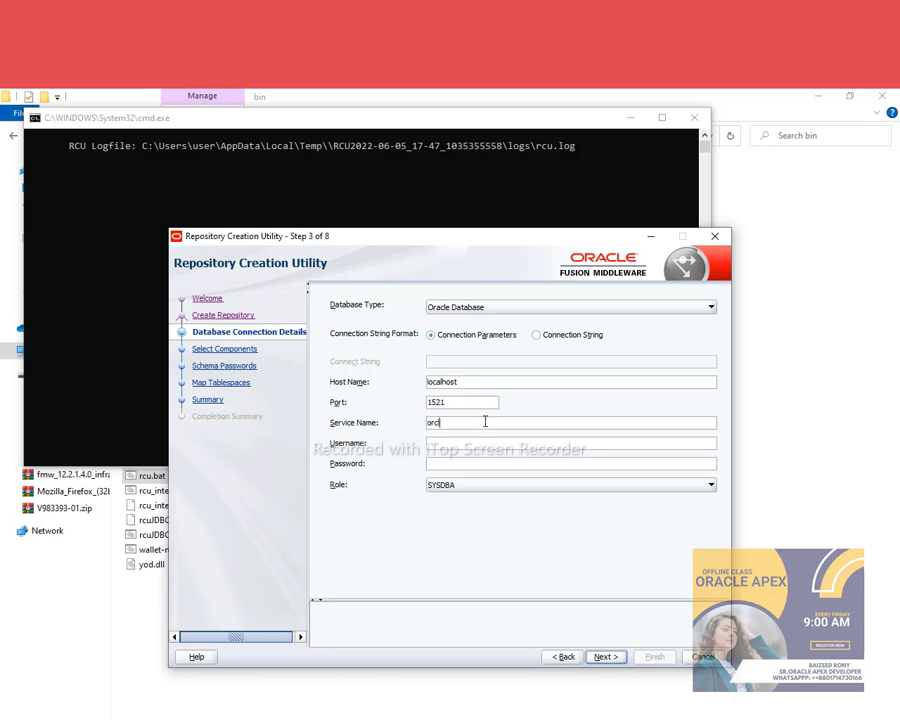
left_click(475, 446)
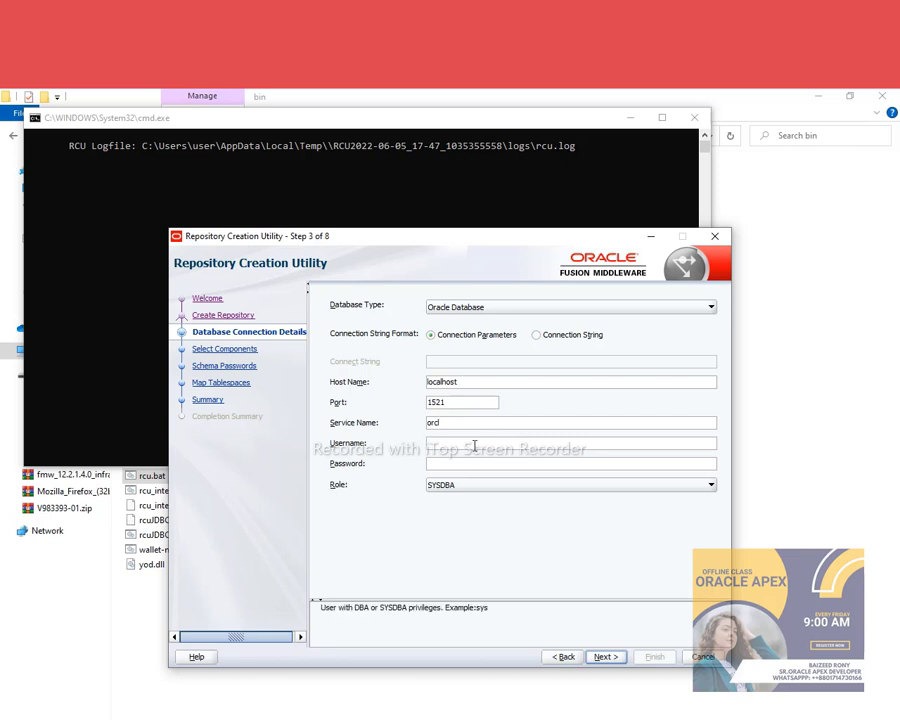
left_click(483, 463)
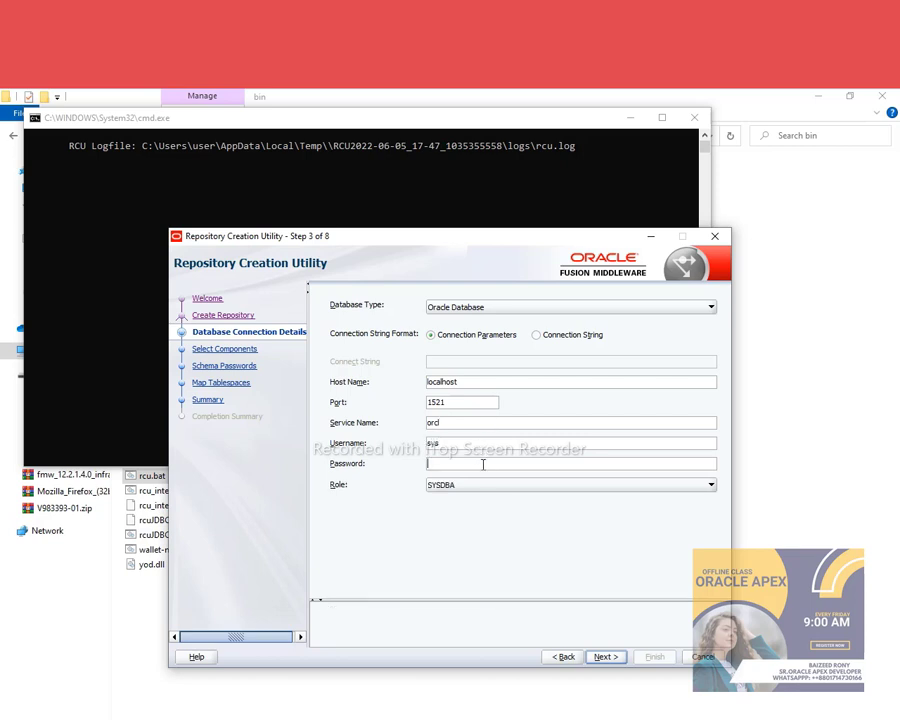
left_click(612, 658)
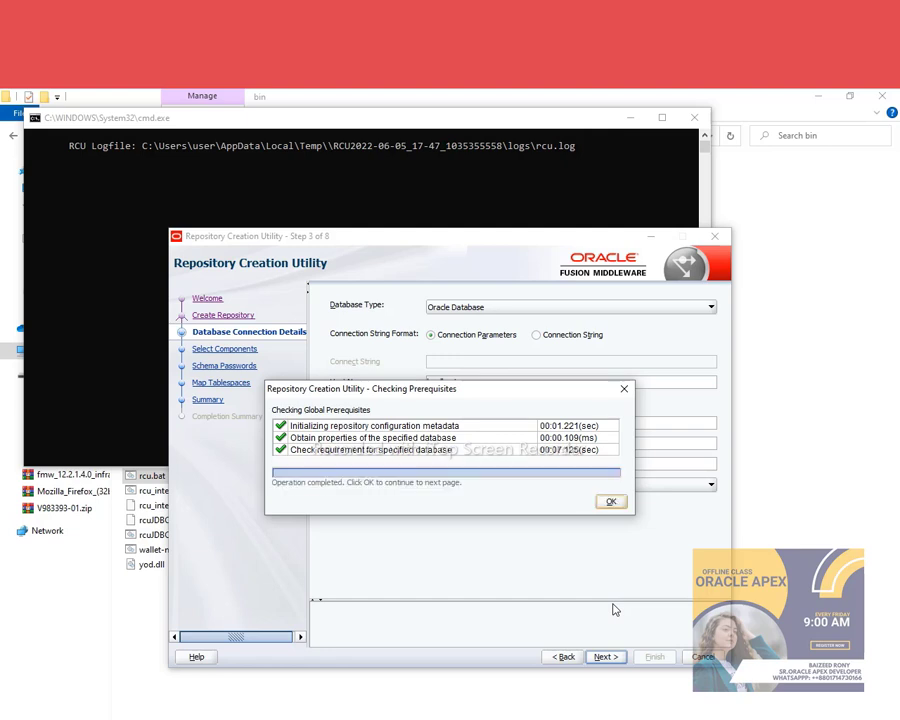
left_click(610, 501)
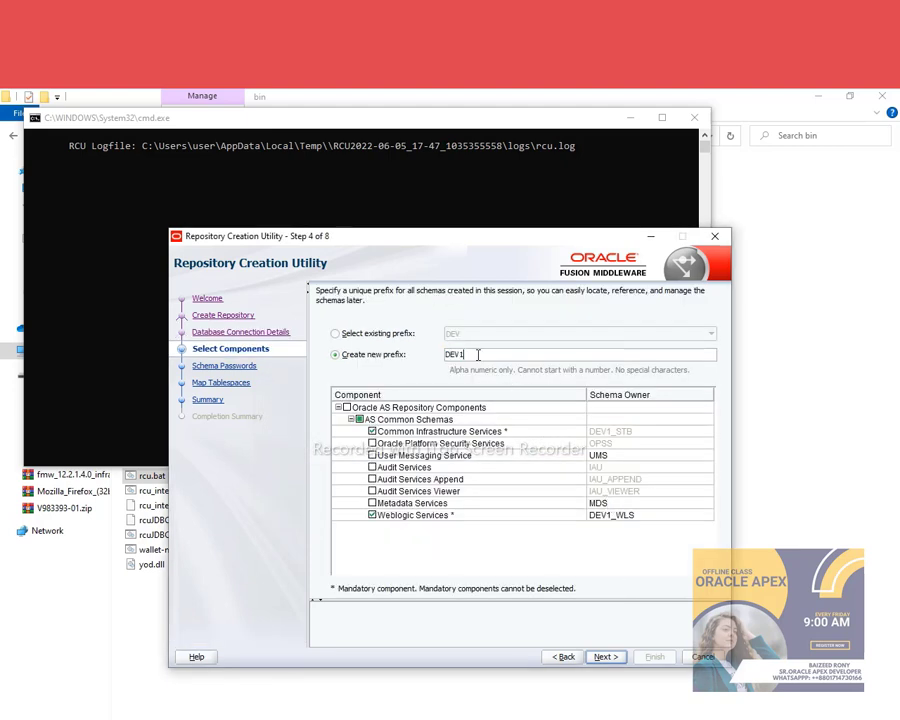
Step: Add Oracle Platform Security Services to the components and accept the passed prerequisite check
left_click(373, 444)
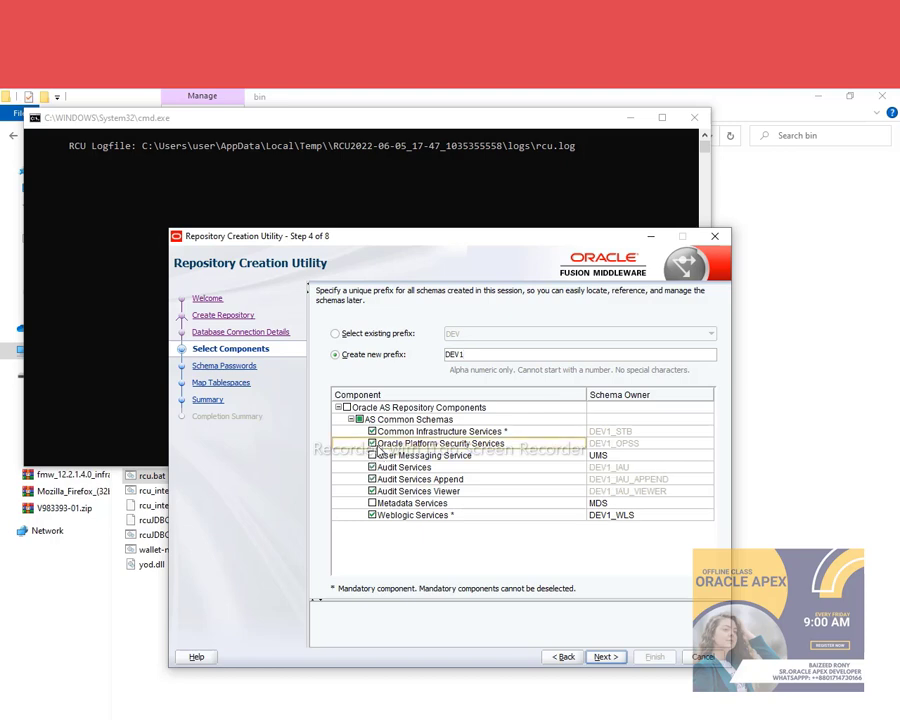
left_click(605, 656)
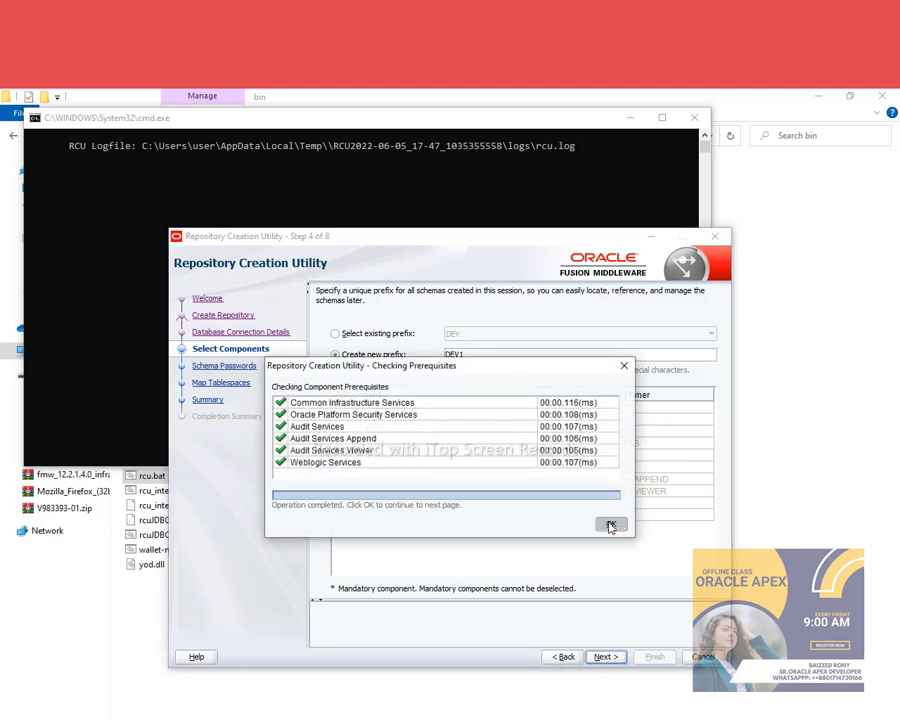
left_click(611, 525)
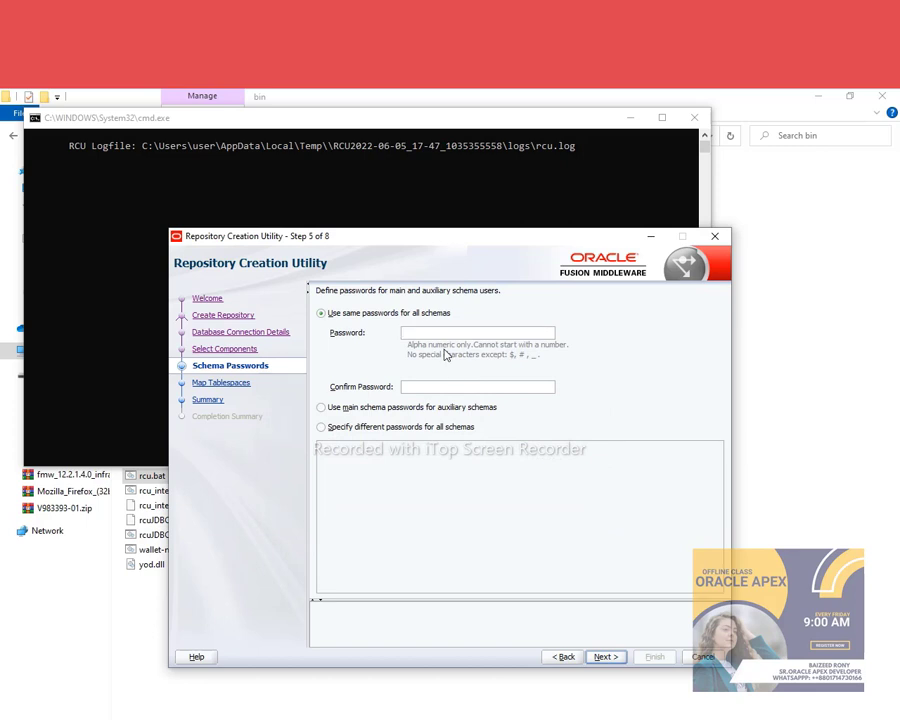
Step: Move past schema passwords and tablespace mapping, and approve creating the DEV1 tablespaces
left_click(605, 656)
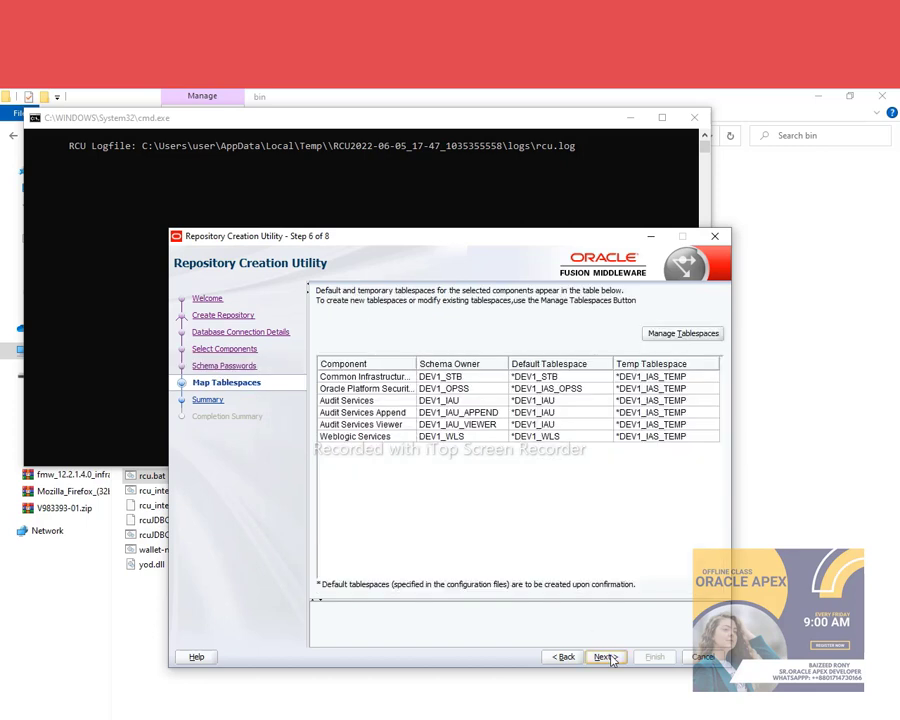
left_click(608, 657)
left_click(510, 498)
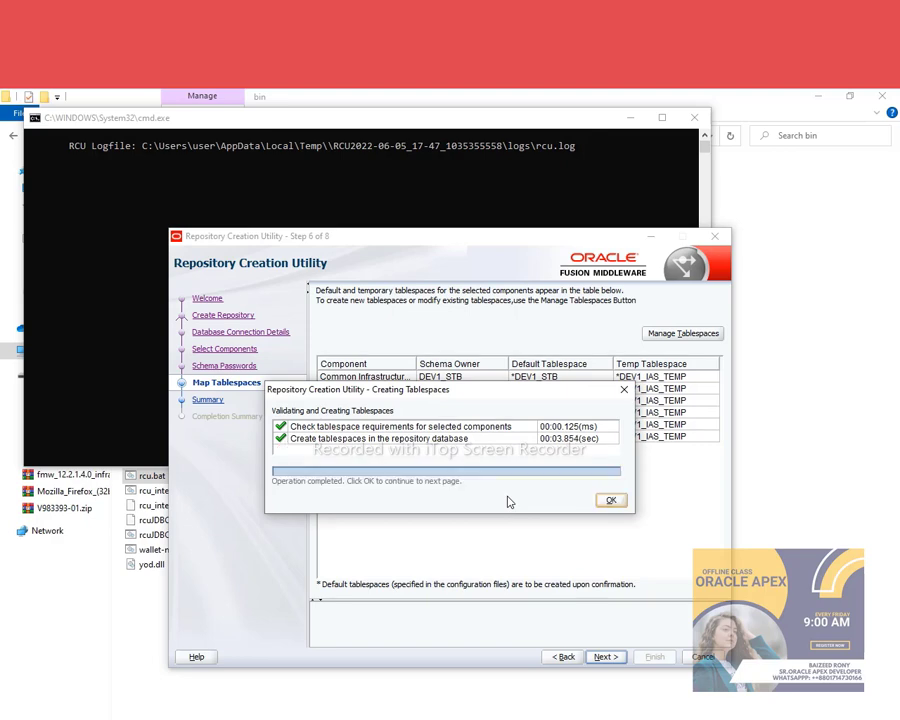
left_click(611, 500)
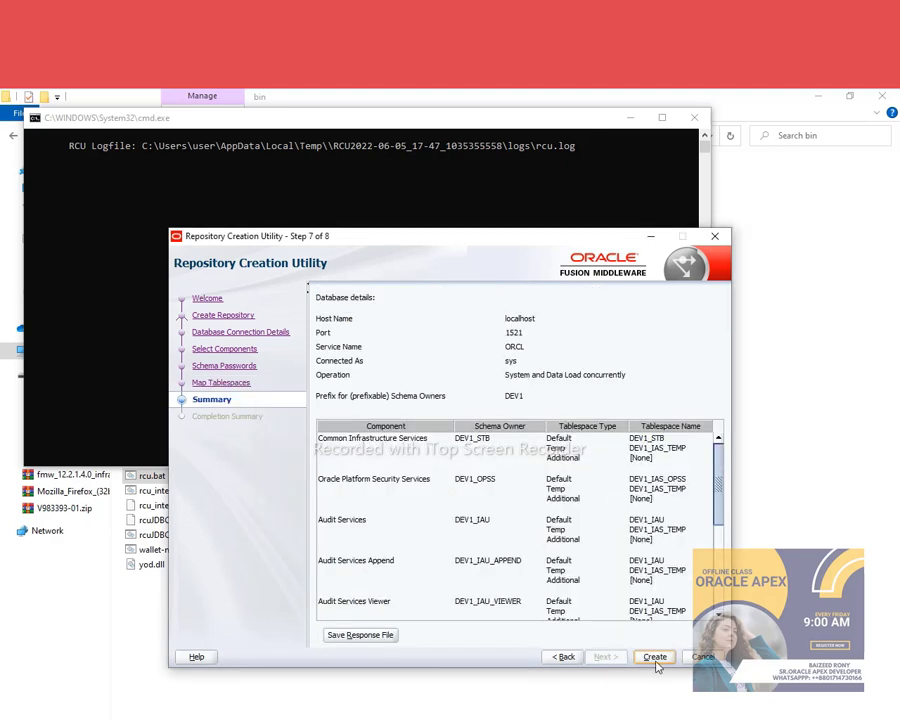
Step: Create the DEV1 repository schemas from the Summary page
left_click(655, 662)
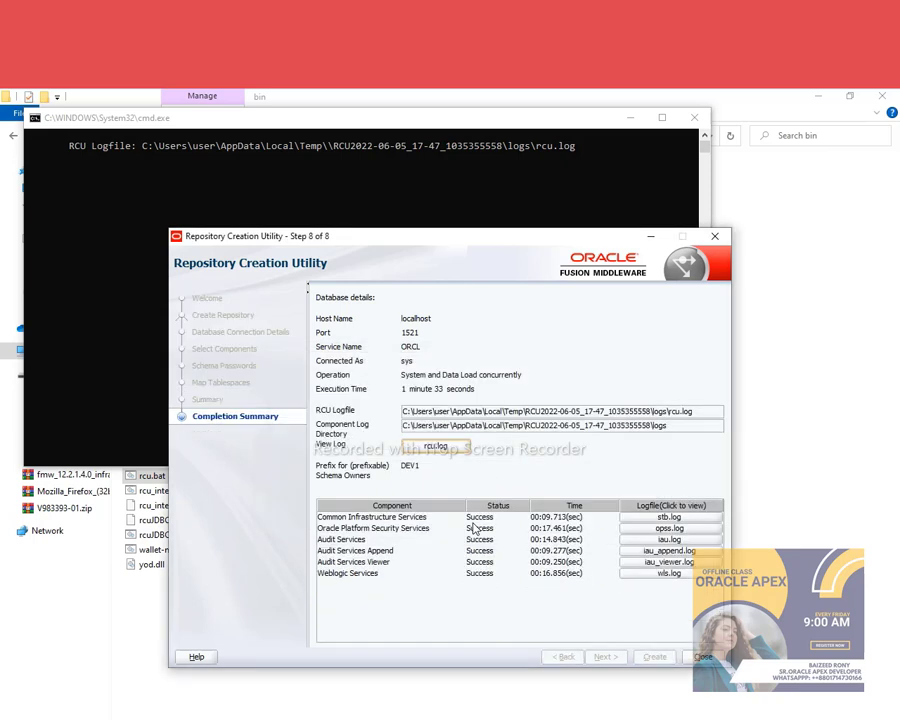
Step: Close RCU and run oracle_common\common\bin\config.cmd as administrator
left_click(709, 659)
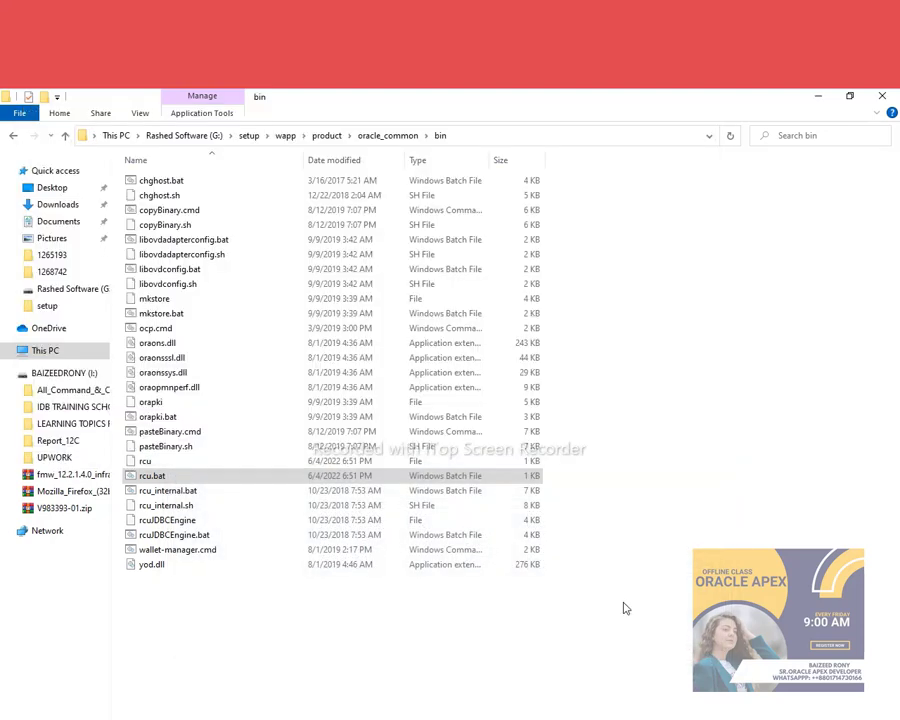
left_click(387, 137)
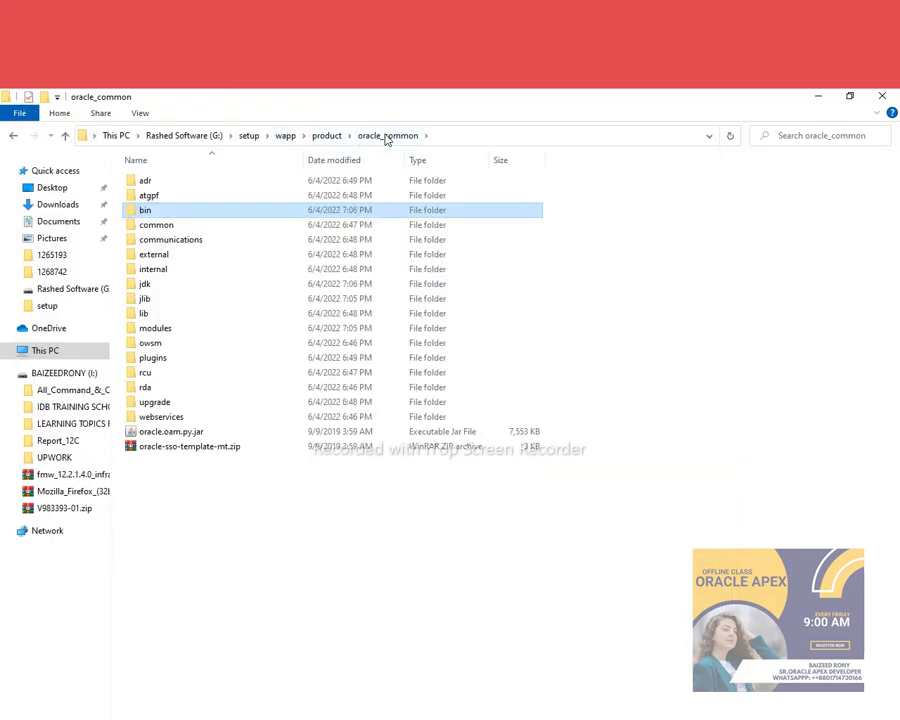
double_click(174, 226)
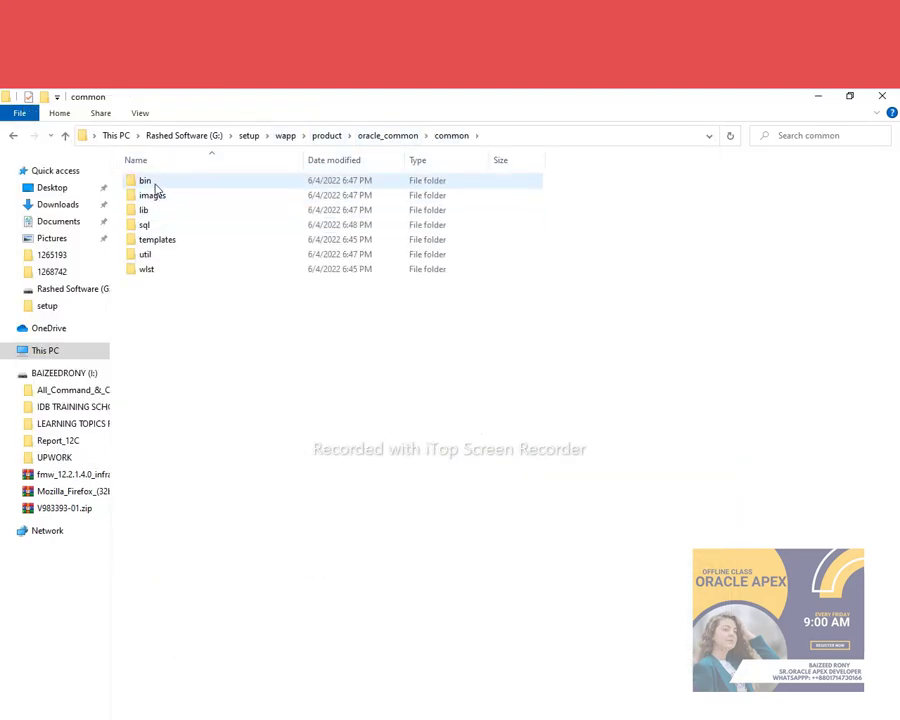
double_click(153, 184)
left_click(171, 332)
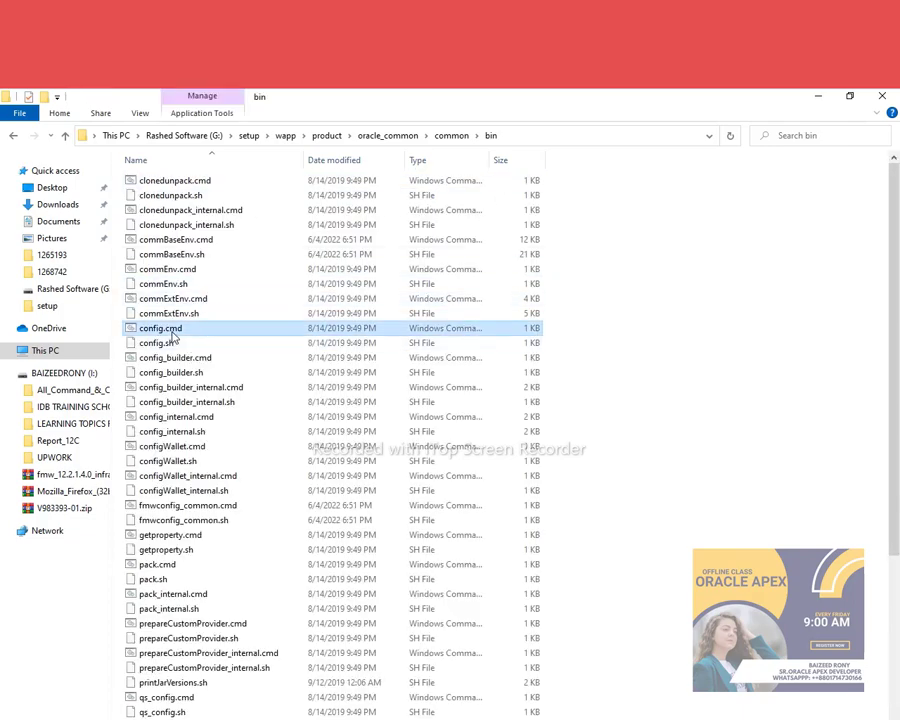
right_click(172, 337)
left_click(211, 389)
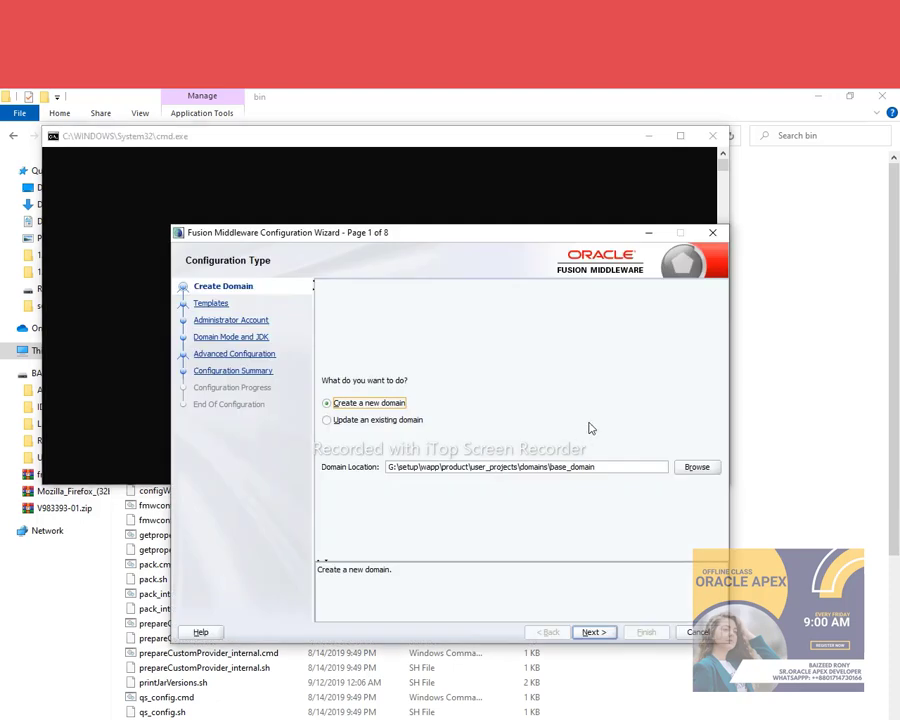
Step: Change the domain location to G:\setup\wapp\config\domains\ws
left_click(604, 466)
key("BackSpace")
key("BackSpace")
key("BackSpace")
key("BackSpace")
key("BackSpace")
key("BackSpace")
key("BackSpace")
key("BackSpace")
key("BackSpace")
key("BackSpace")
key("BackSpace")
type("ws")
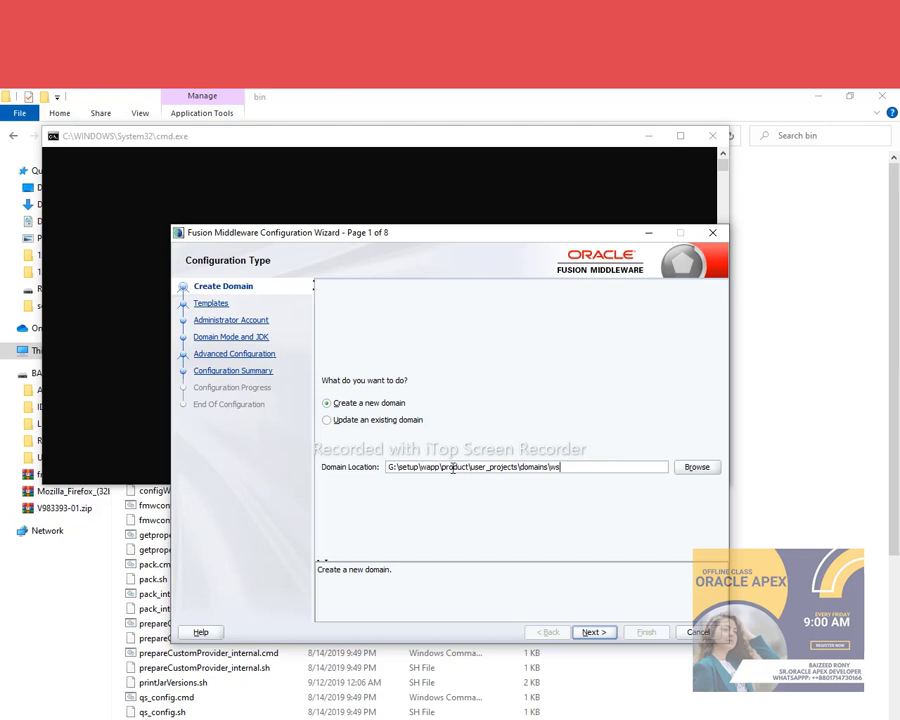
left_click_drag(442, 467, 519, 468)
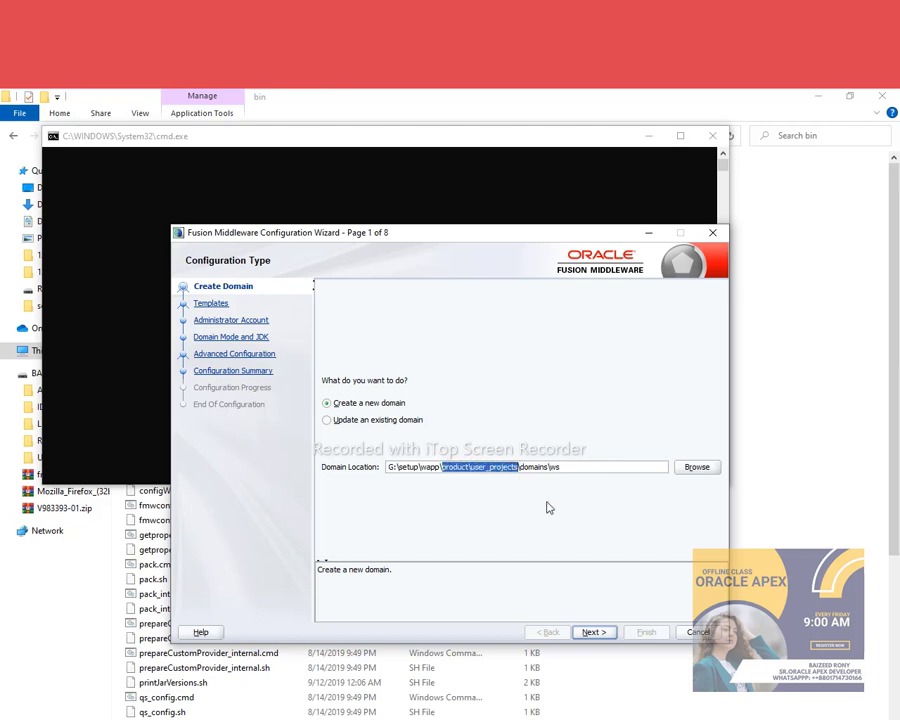
key("BackSpace")
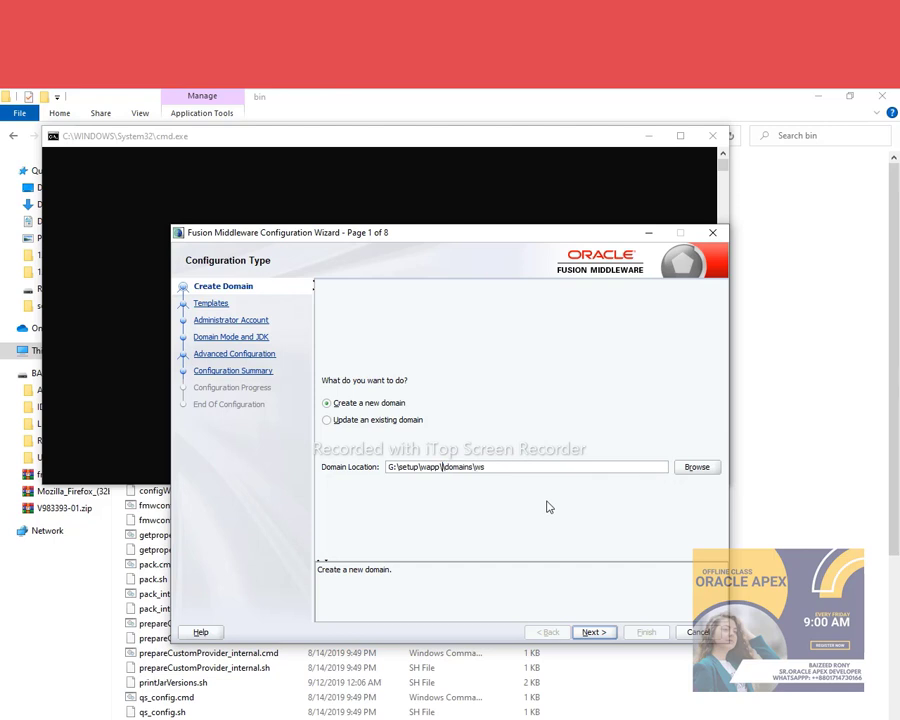
type("config\\")
Step: Check the wapp\config folder contents in File Explorer, then return to the wizard
mouse_move(400, 712)
mouse_move(315, 690)
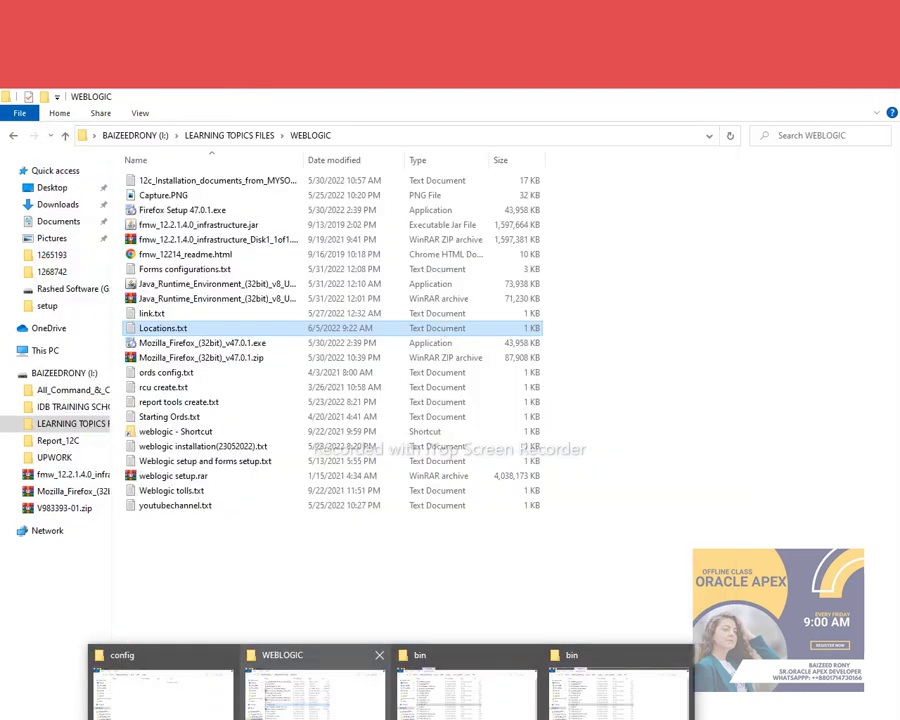
left_click(160, 690)
left_click(65, 135)
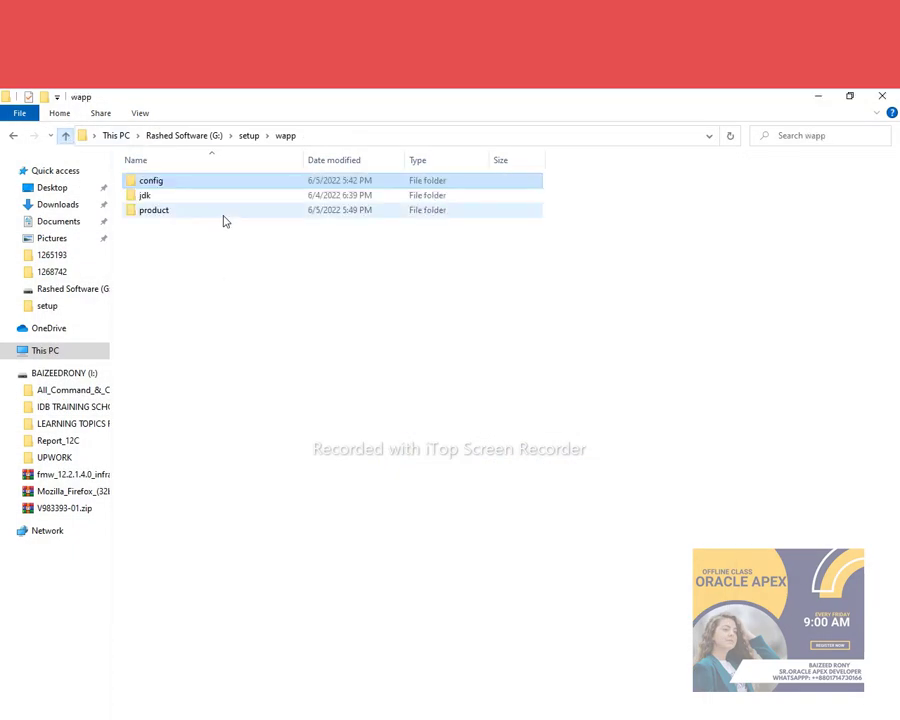
double_click(196, 186)
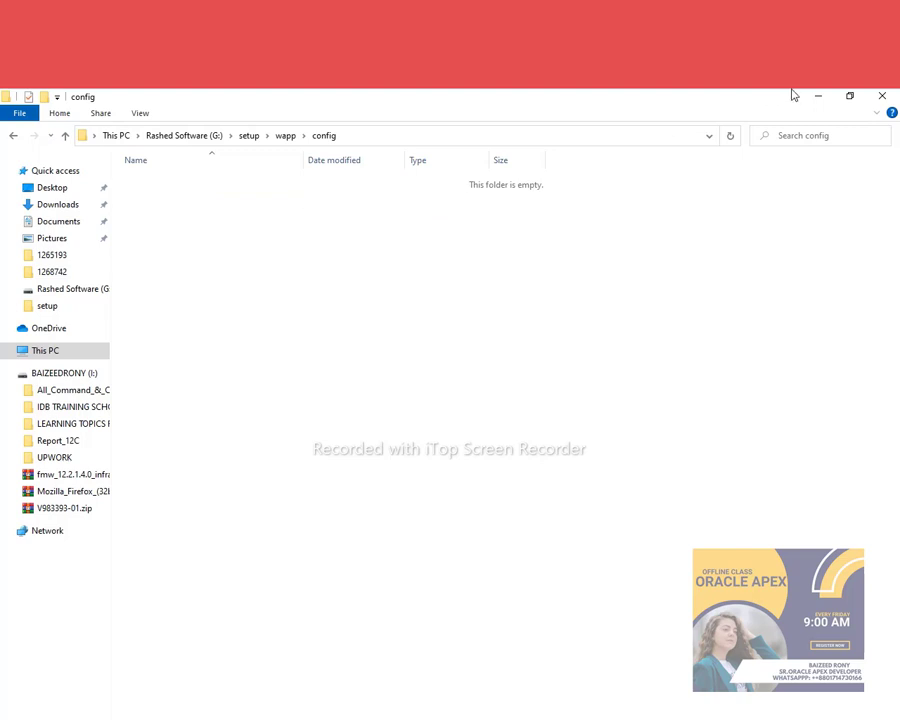
left_click(818, 96)
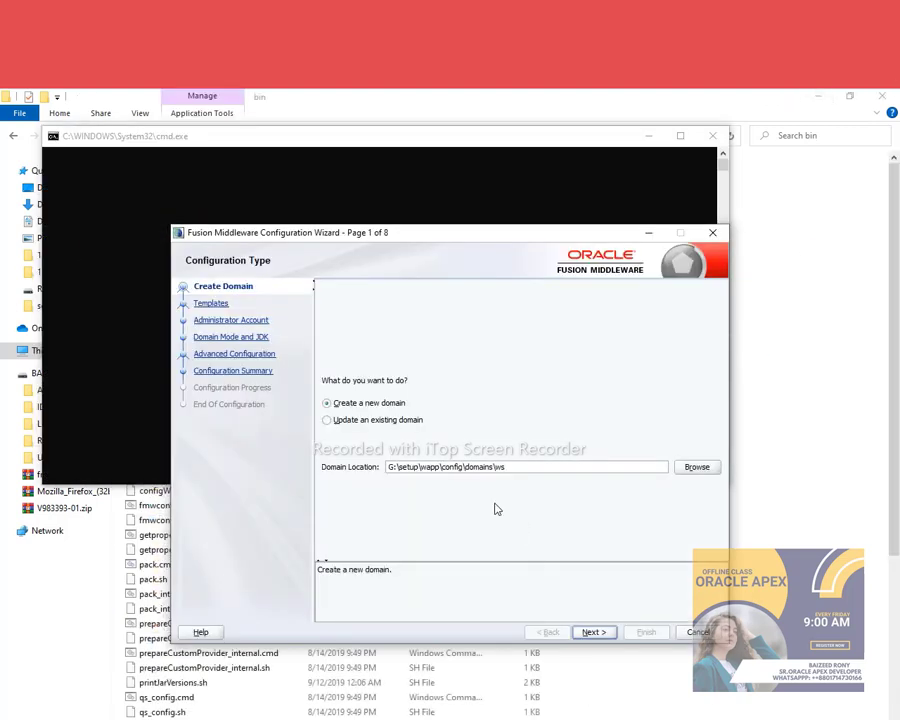
Step: Select the Oracle Forms, Reports Application, HTTP Server (Collocated) and Reports Server templates
left_click(588, 633)
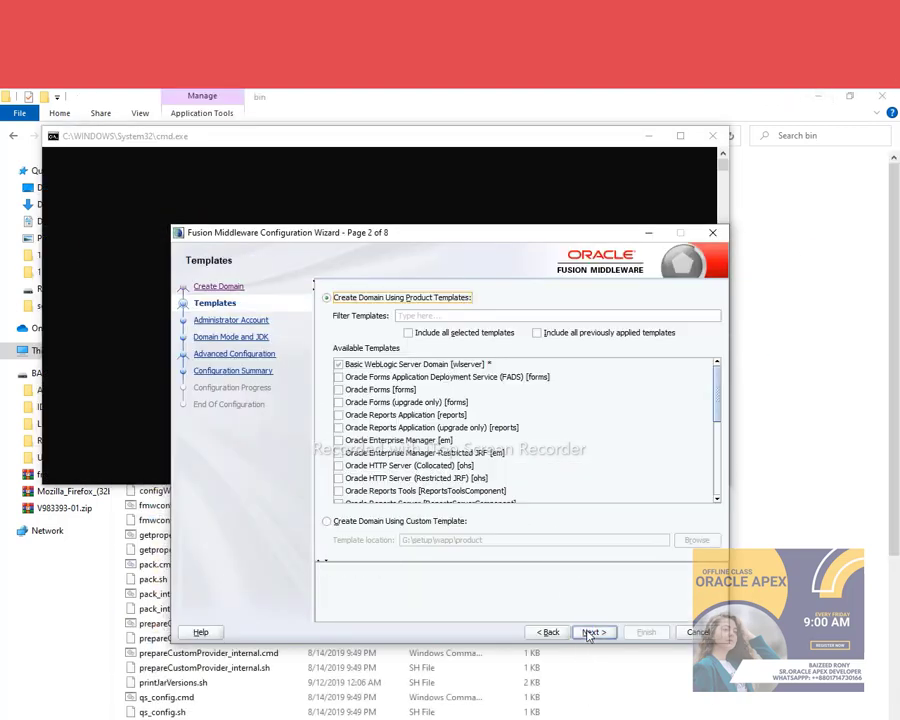
left_click(381, 390)
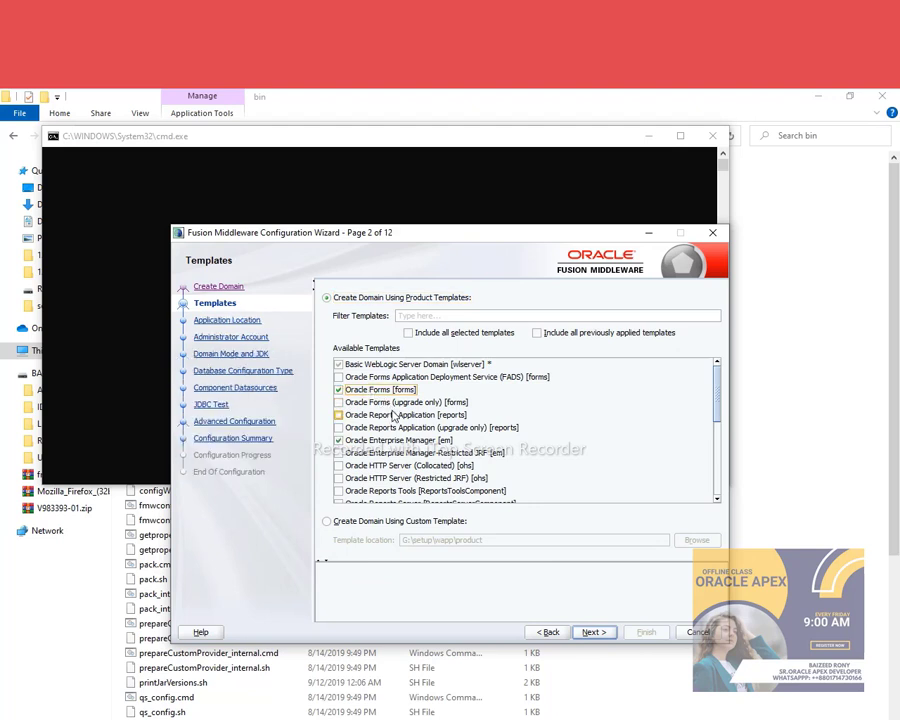
left_click(394, 415)
left_click(424, 464)
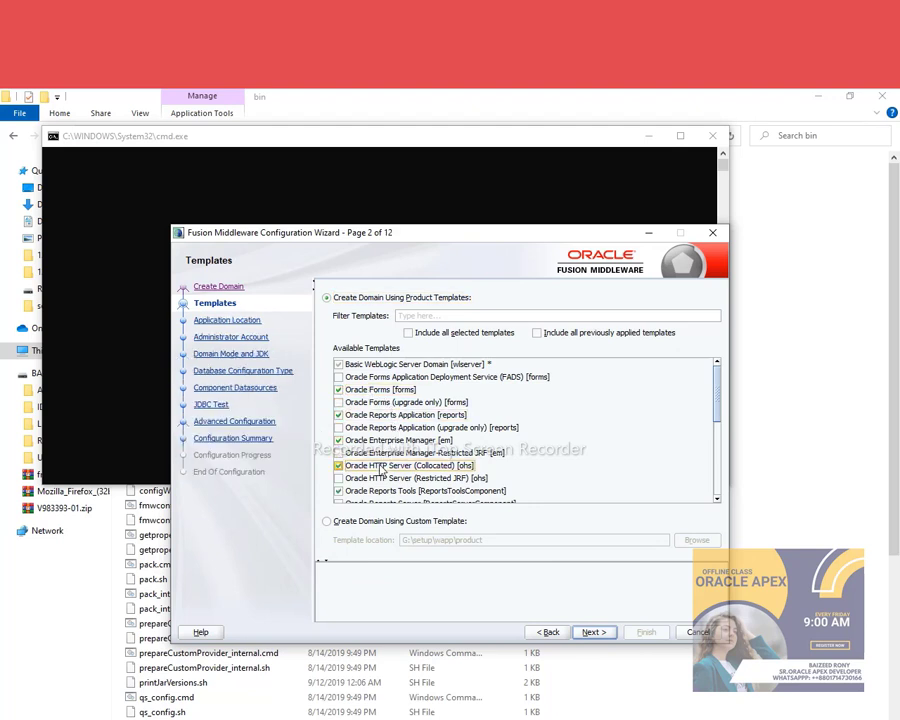
scroll(426, 458, "down", 2)
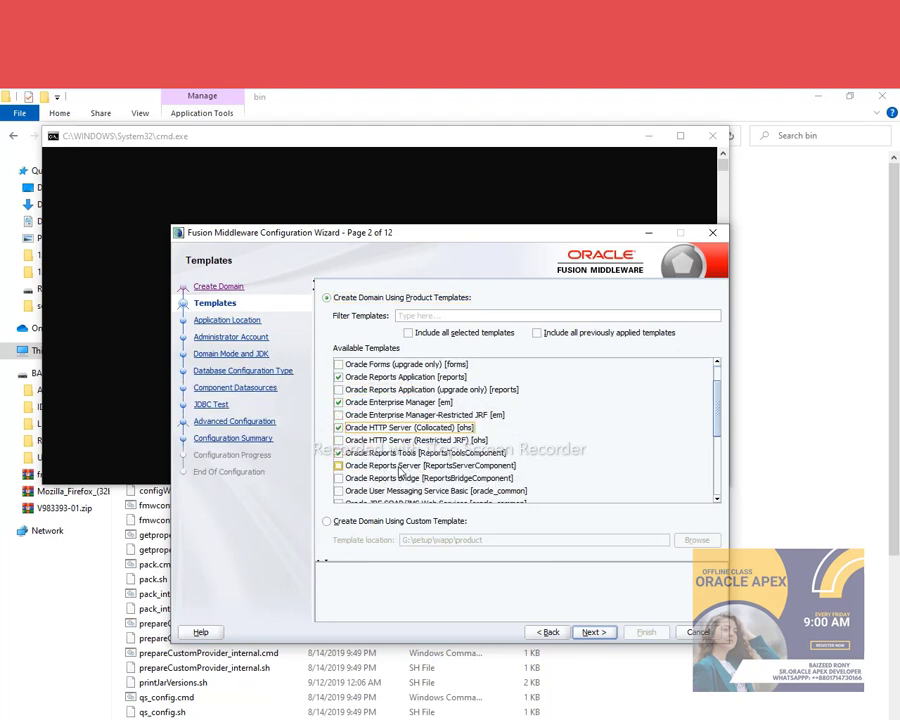
left_click(437, 466)
scroll(437, 470, "down", 5)
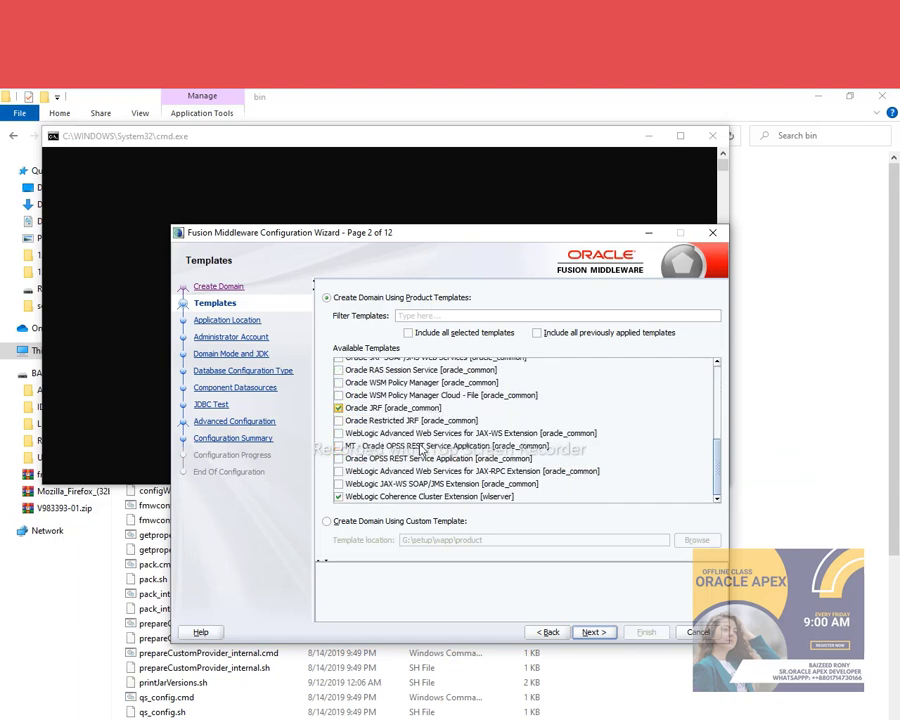
left_click(592, 633)
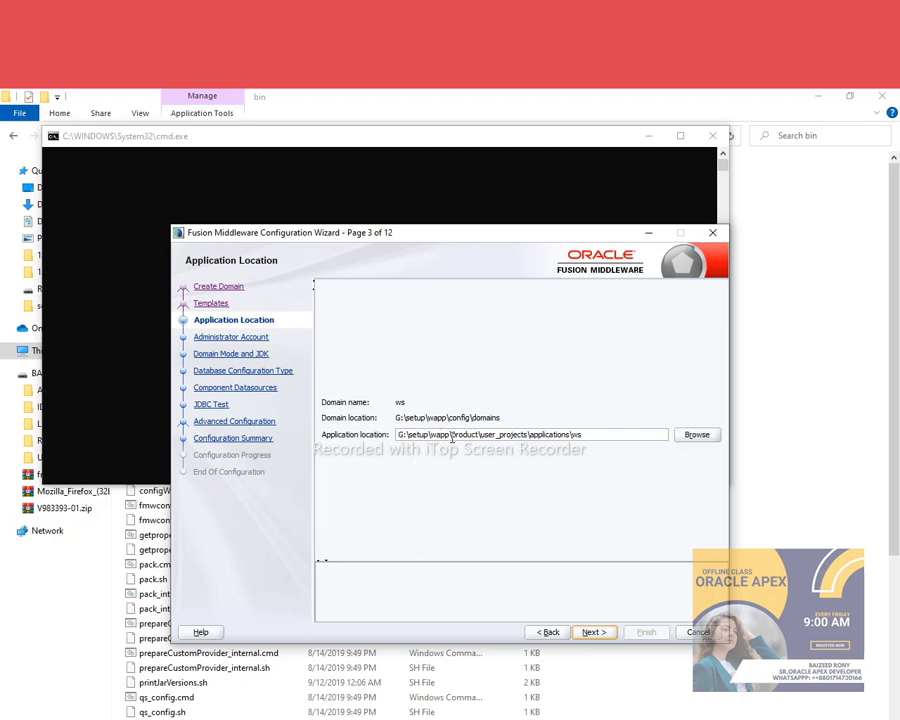
Step: Change the application location path from product\user_projects to config and continue
left_click(453, 436)
left_click_drag(453, 436, 528, 436)
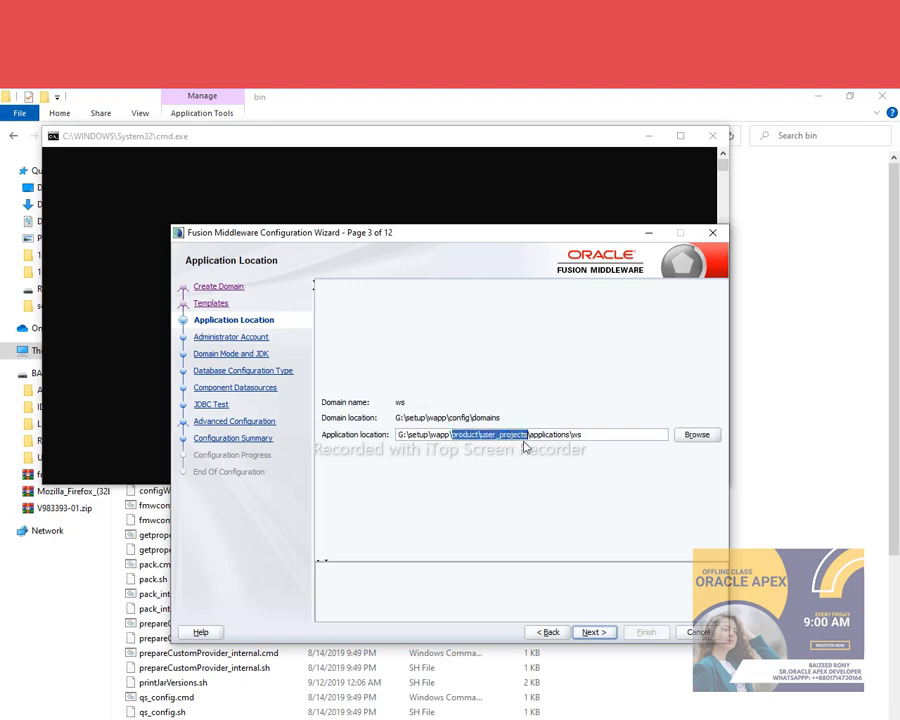
type("config")
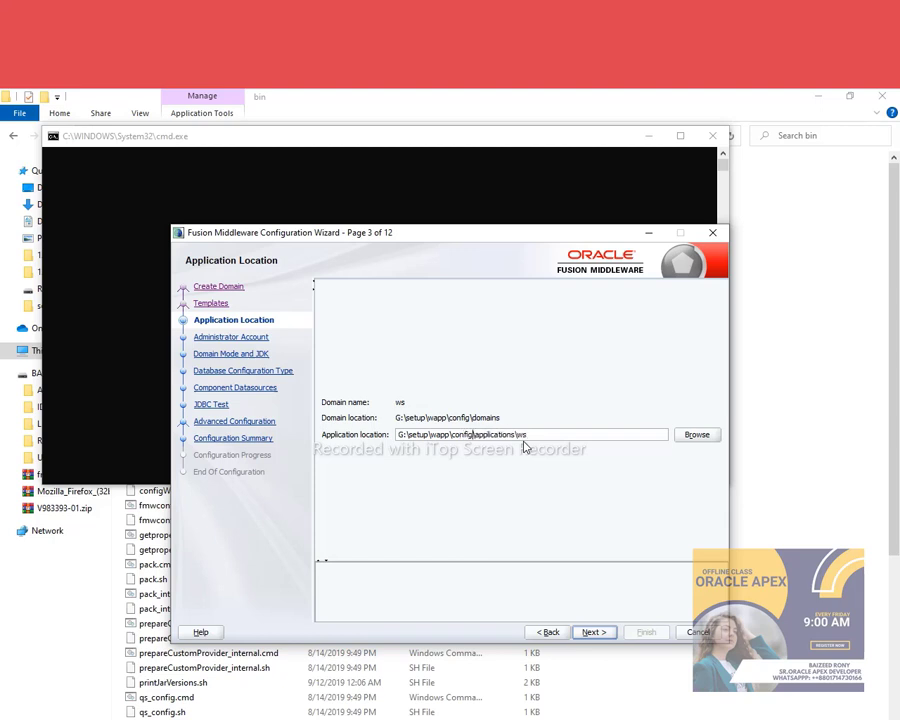
left_click(430, 436)
left_click(591, 633)
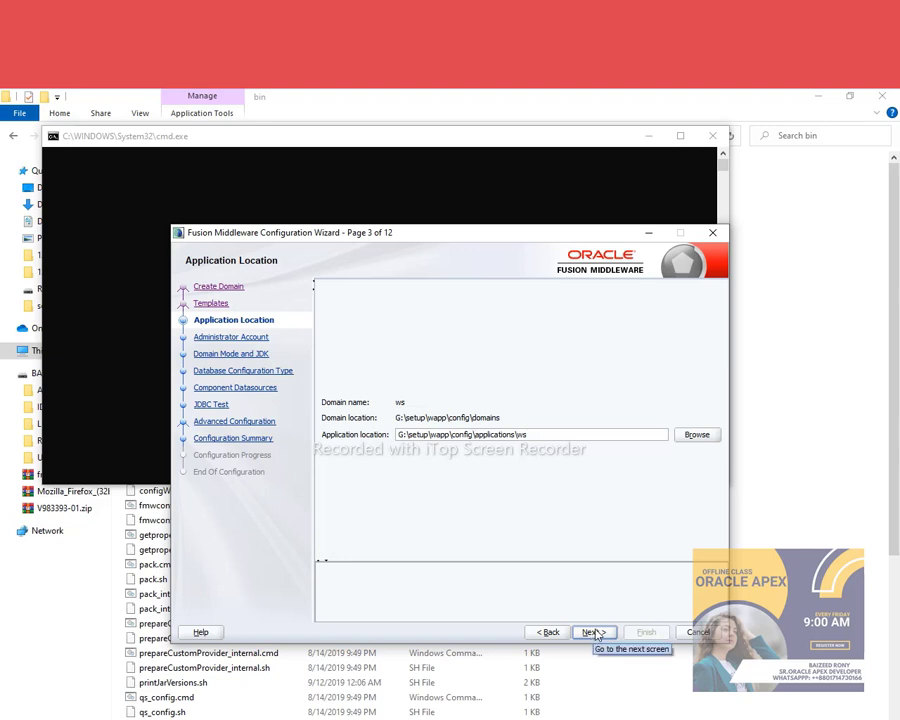
left_click(594, 632)
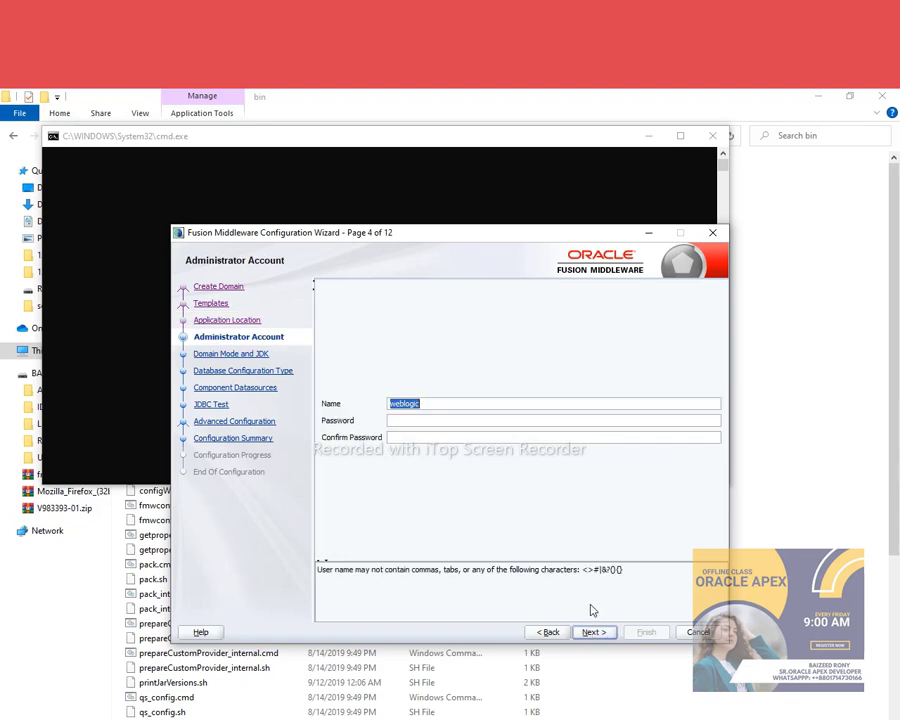
Step: Enter and confirm the administrator password, then choose Production domain mode
left_click(402, 421)
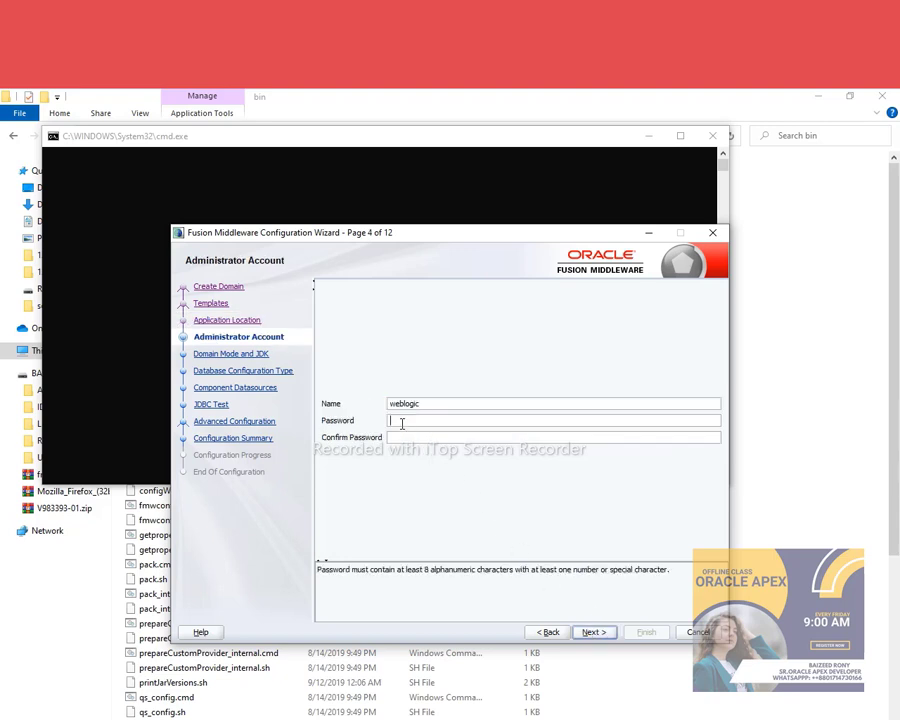
left_click(402, 434)
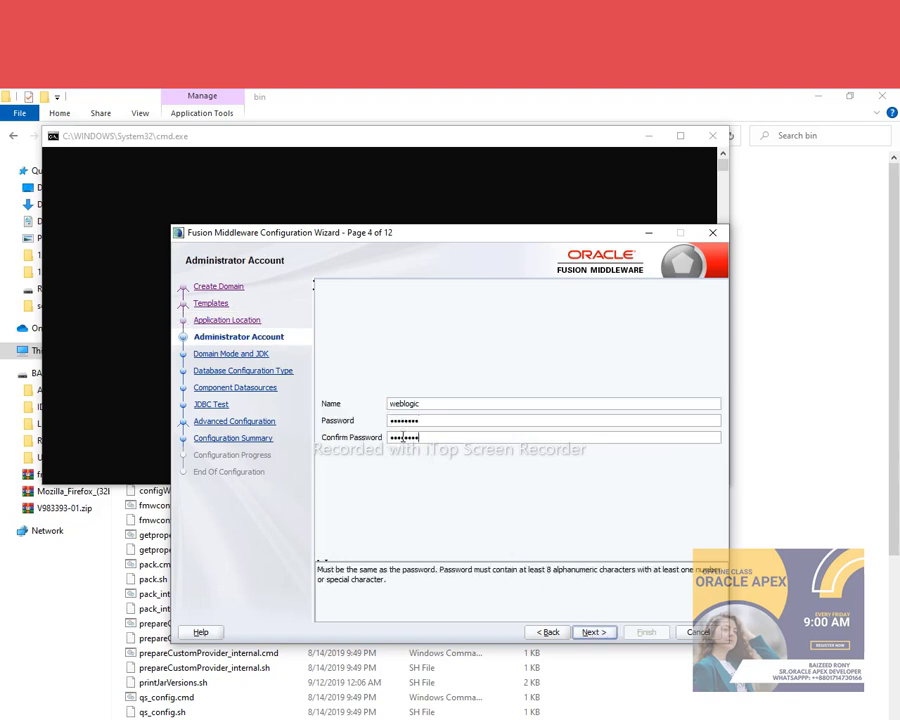
left_click(450, 420)
type("1")
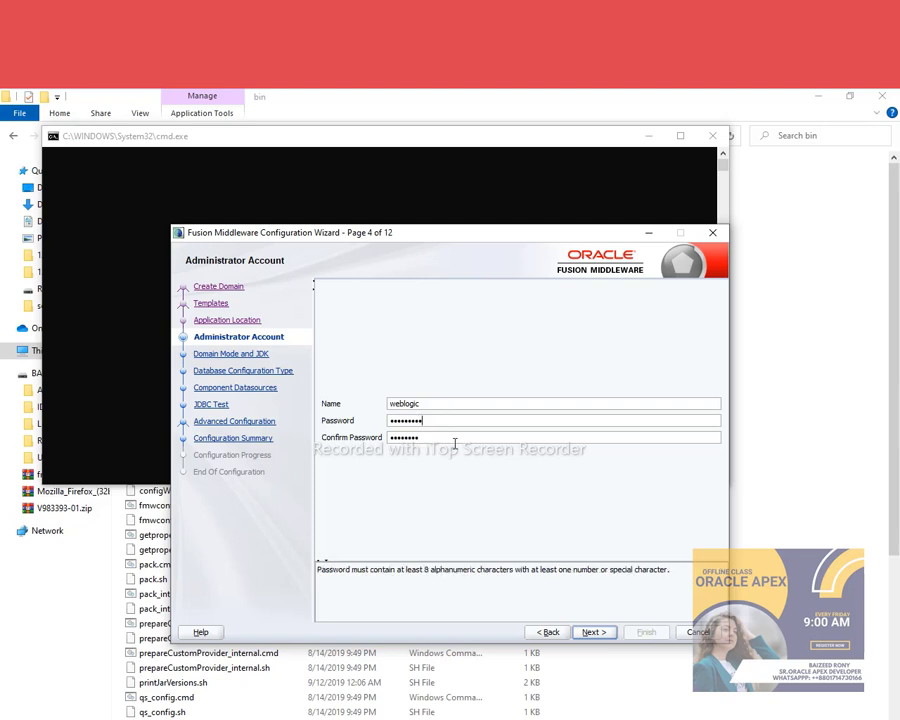
left_click(454, 437)
type("1")
left_click(595, 632)
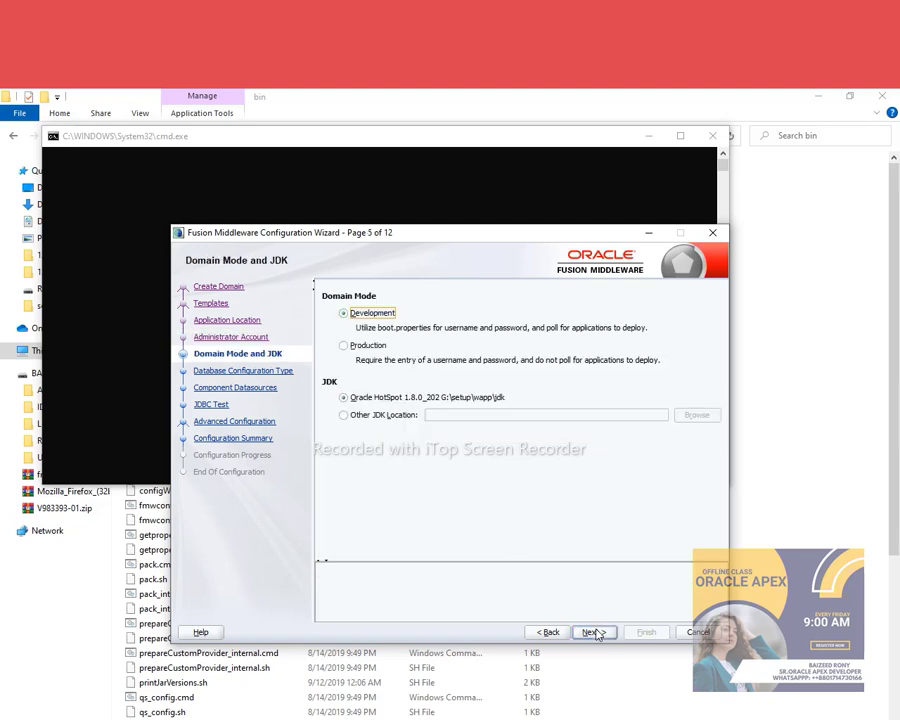
left_click(367, 345)
Step: Load the RCU configuration from host localhost with schema owner DEV1_STB and its schema password
left_click(595, 632)
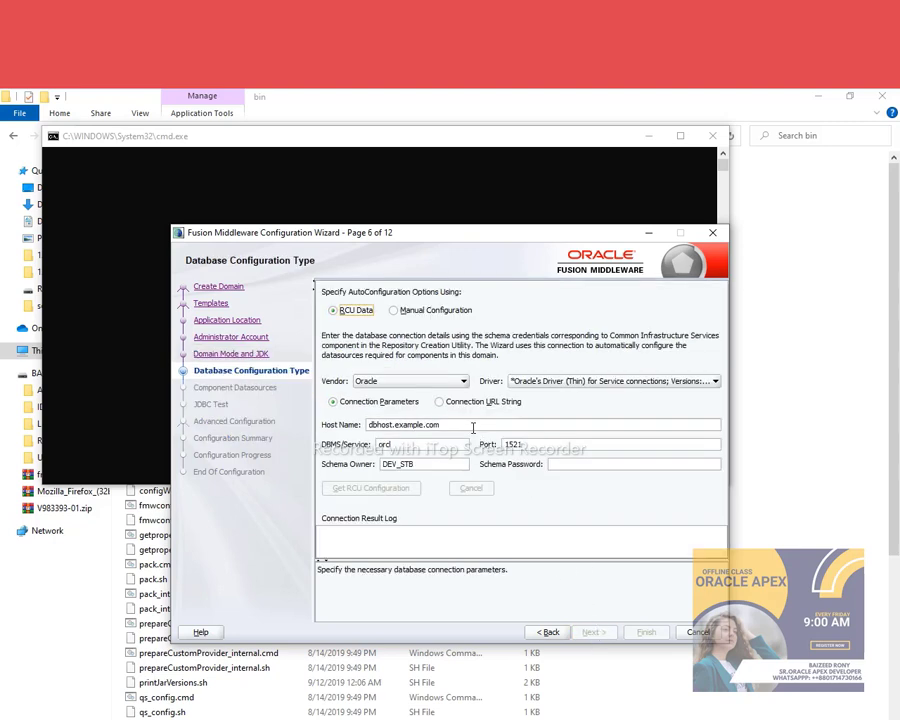
double_click(371, 425)
type("lo")
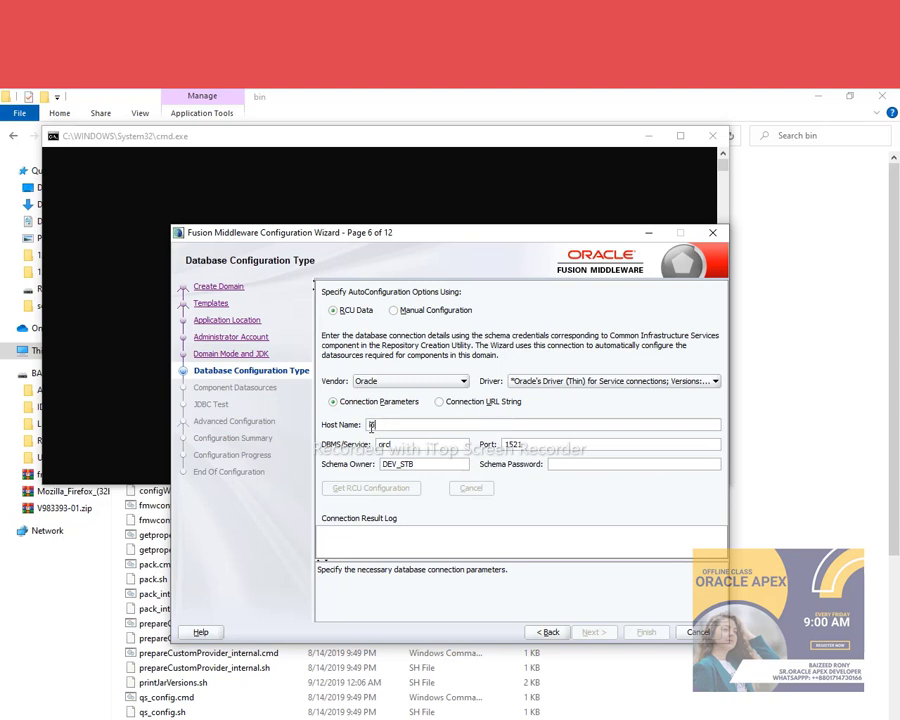
type("calhost")
left_click(397, 464)
type("1")
left_click(567, 468)
type("1")
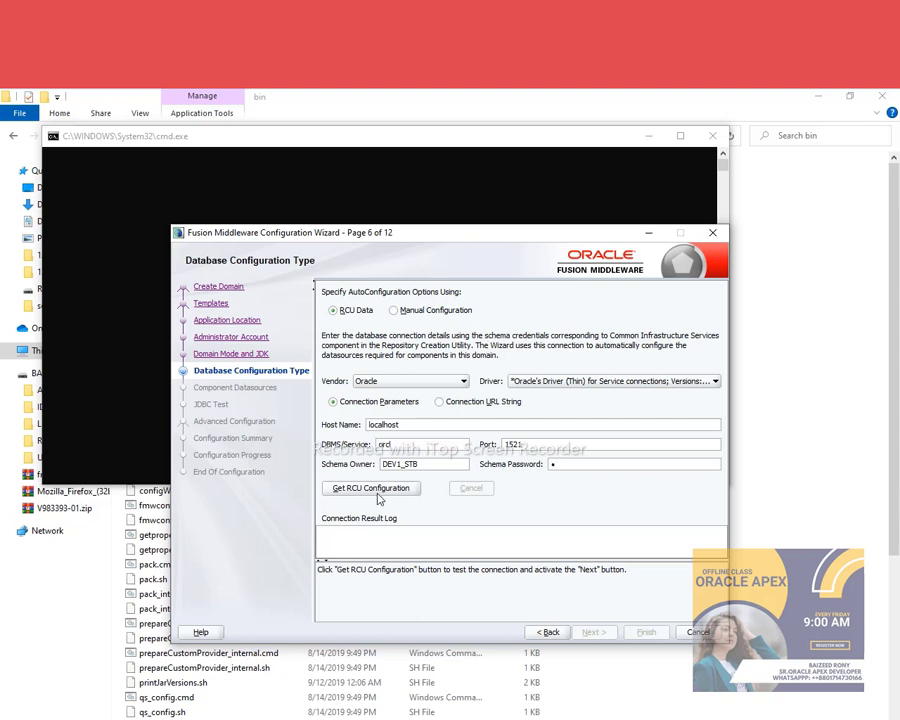
left_click(370, 490)
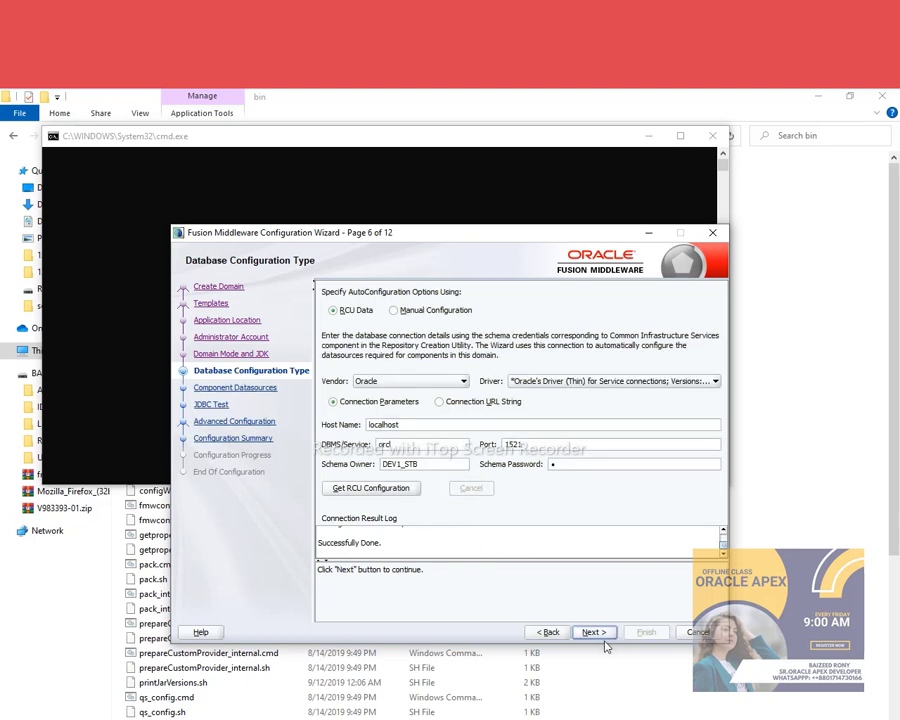
left_click(604, 634)
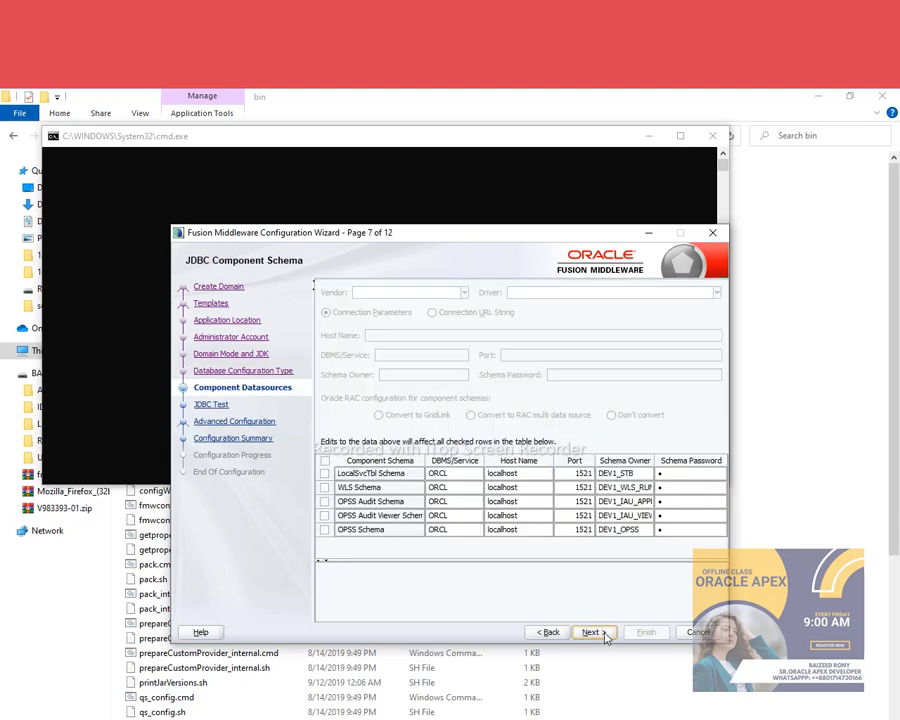
Step: Pass the JDBC schema tests and select Administration Server, Node Manager, Topology and System Components
left_click(600, 633)
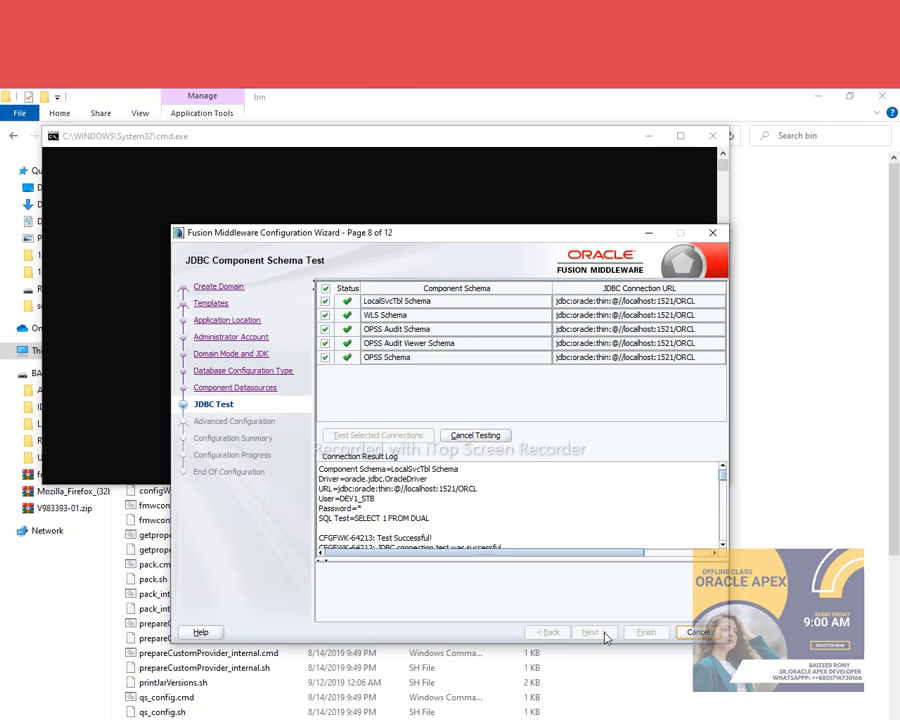
left_click(596, 632)
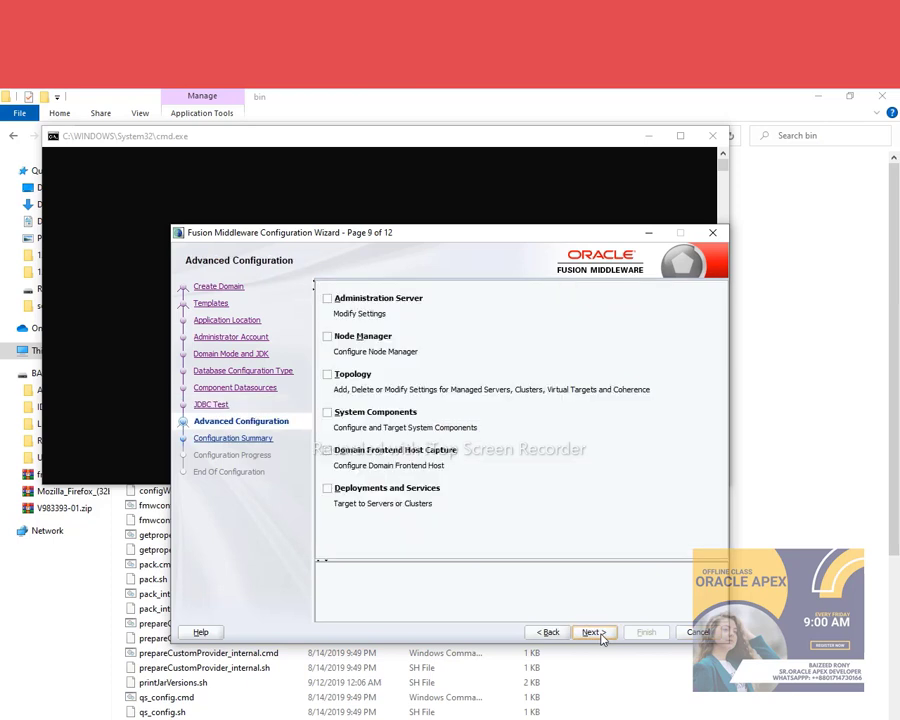
left_click(327, 298)
left_click(327, 336)
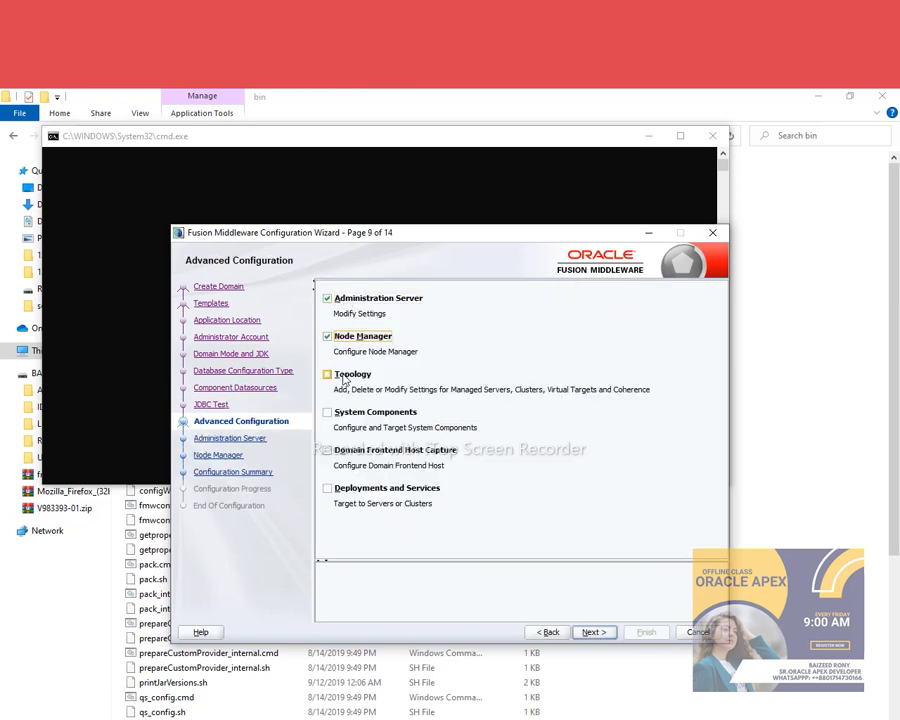
left_click(327, 374)
left_click(347, 418)
left_click(592, 630)
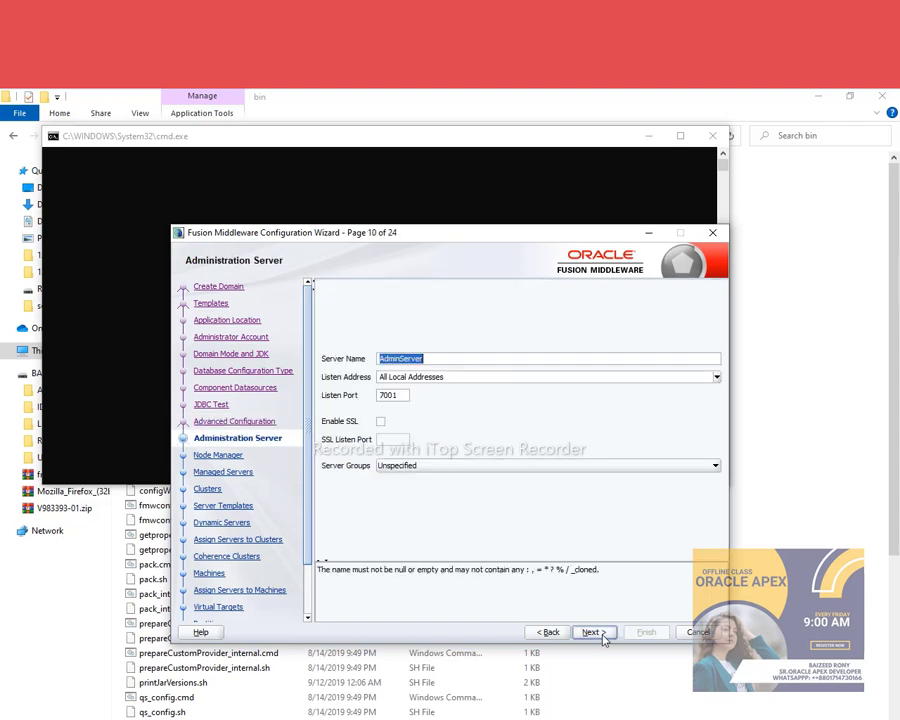
left_click(594, 632)
Step: Set the Node Manager username to weblogic and paste its password and confirmation
left_click(426, 461)
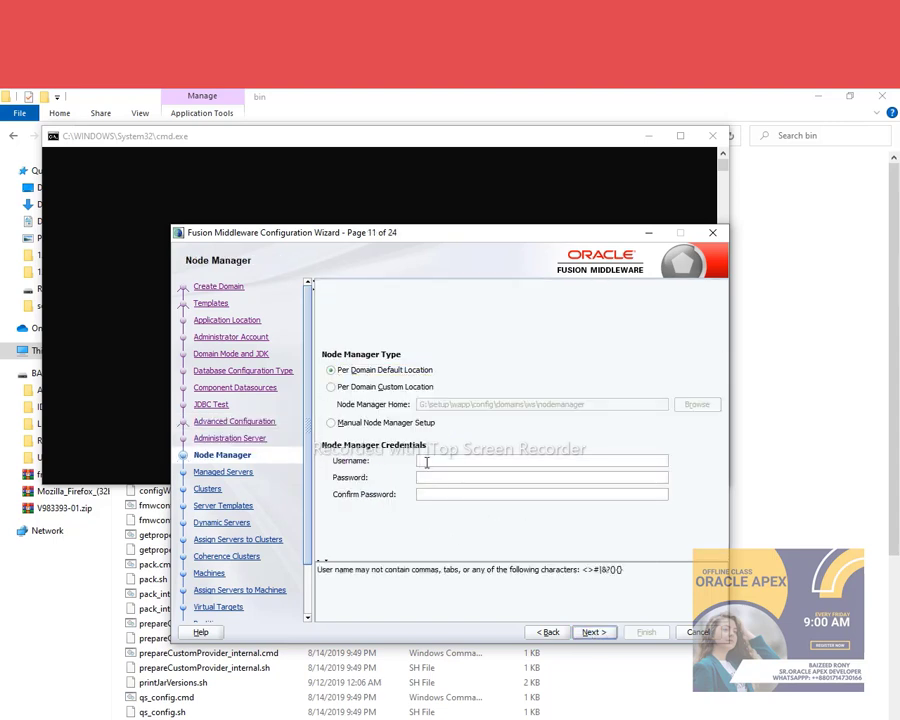
left_click(448, 477)
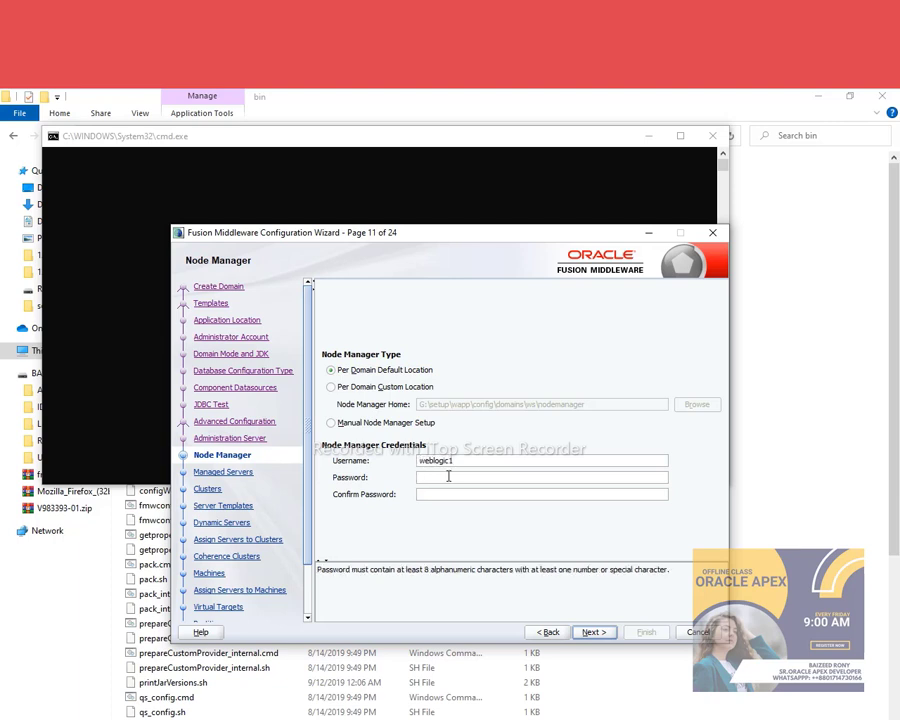
key("ctrl+v")
left_click(446, 493)
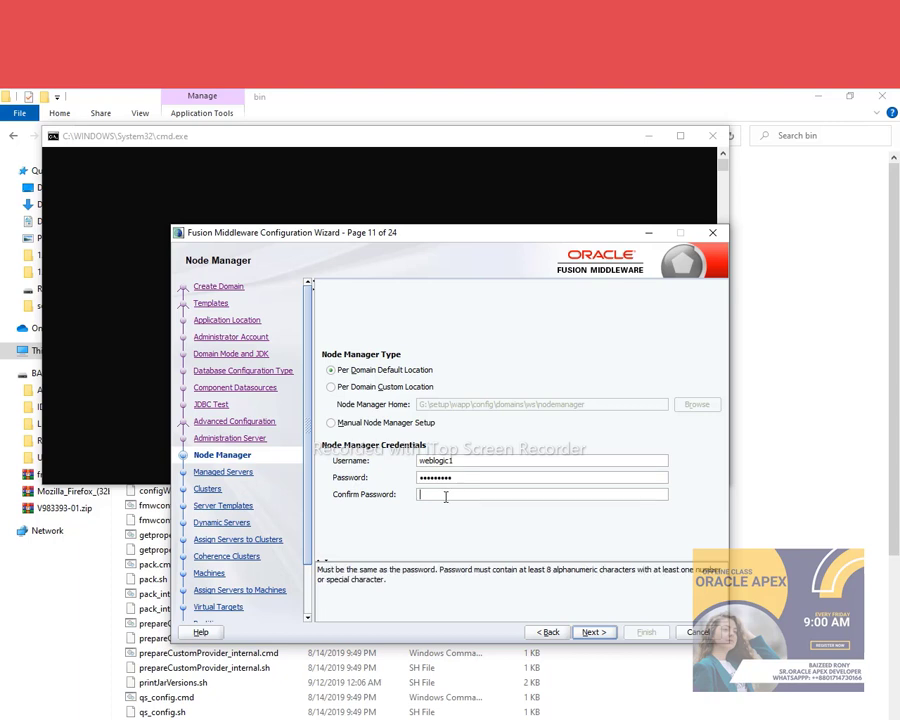
key("ctrl+v")
left_click(472, 462)
key("BackSpace")
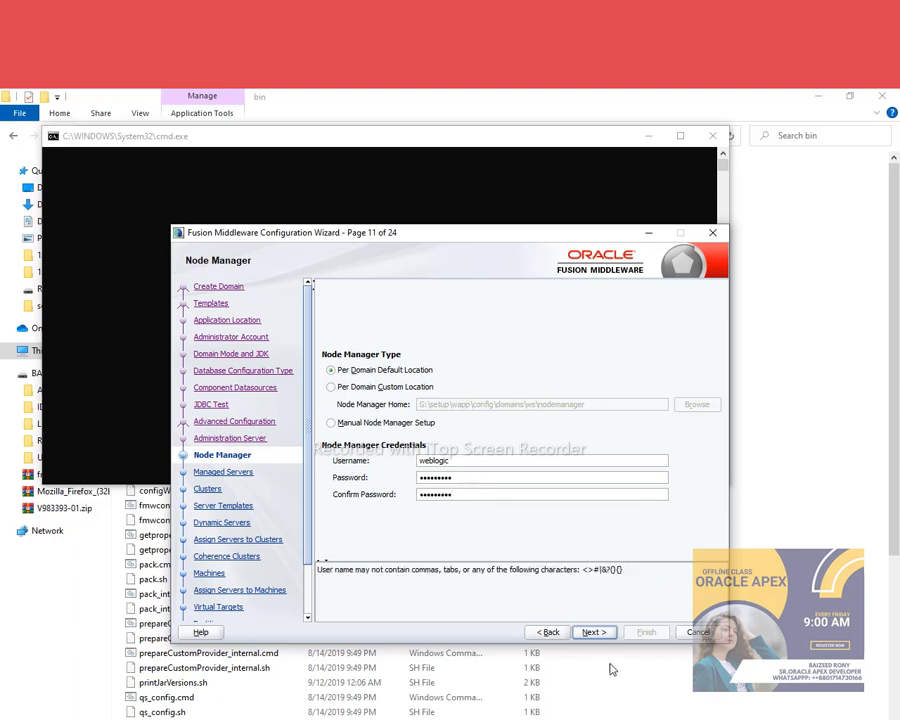
left_click(596, 634)
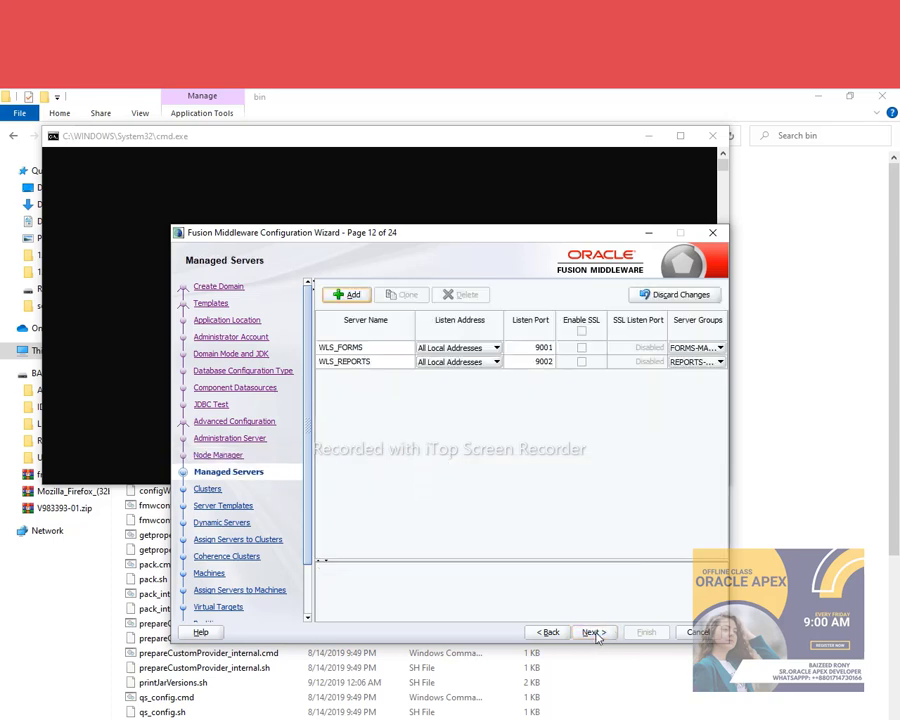
Step: Keep defaults through servers, clusters and machines, and assign AdminServer to AdminServerMachine
left_click(594, 633)
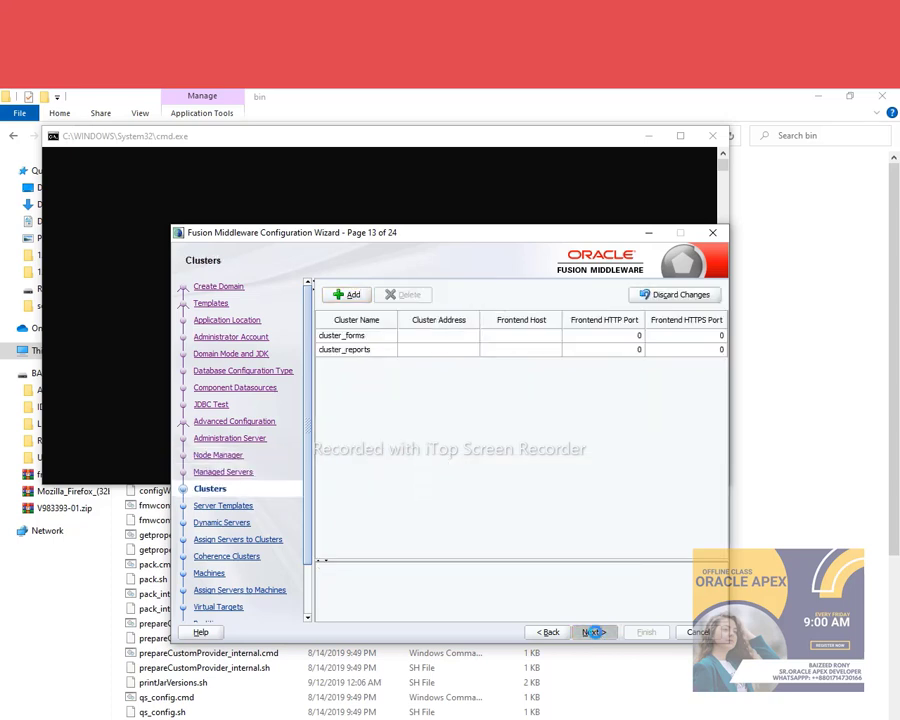
left_click(594, 633)
left_click(594, 633)
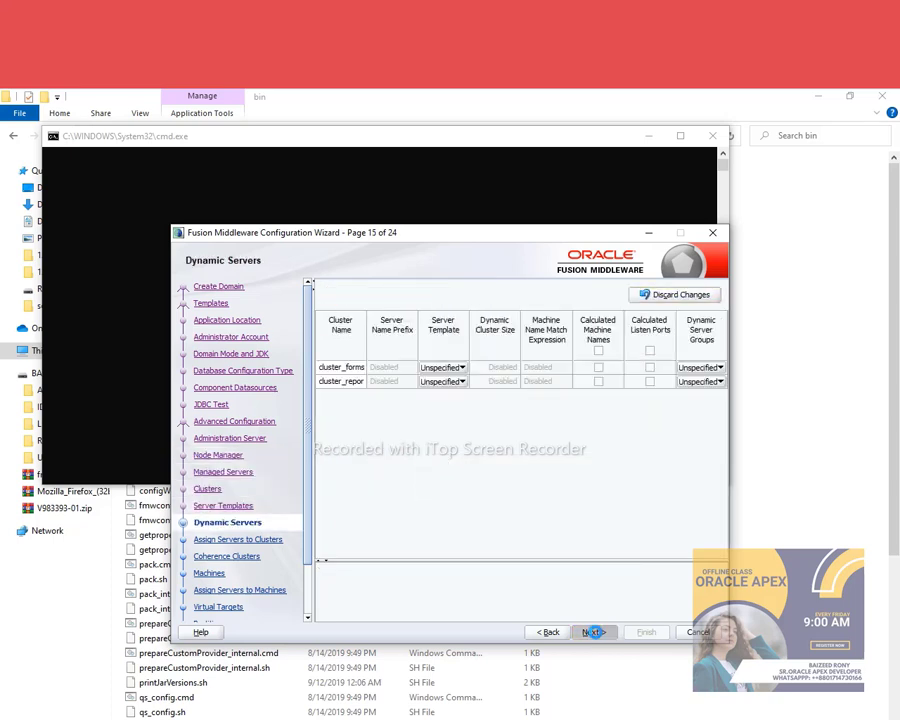
left_click(594, 633)
left_click(594, 633)
left_click(594, 633)
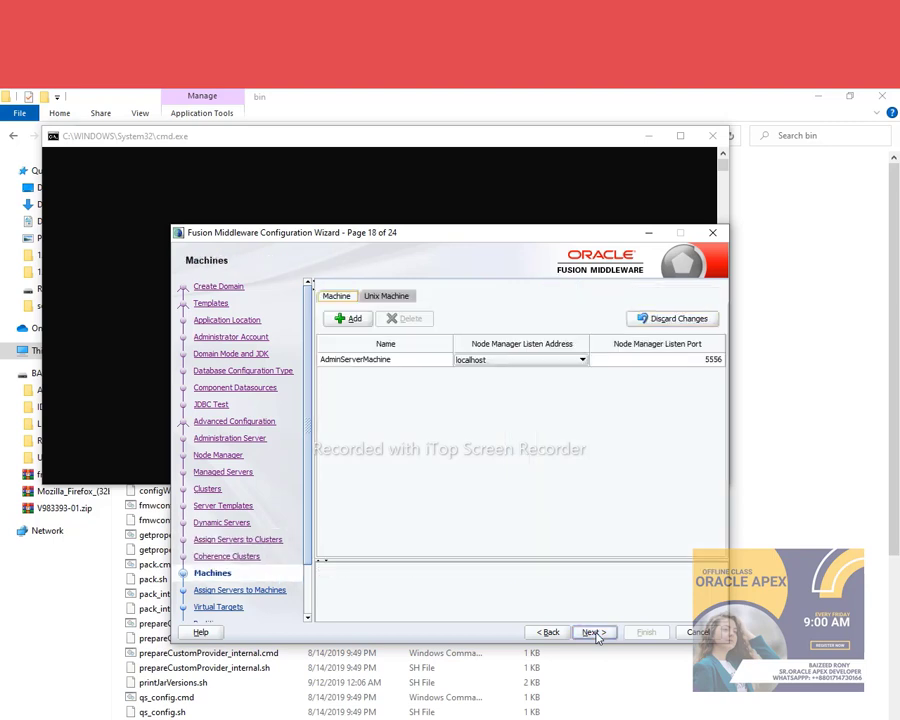
left_click(594, 633)
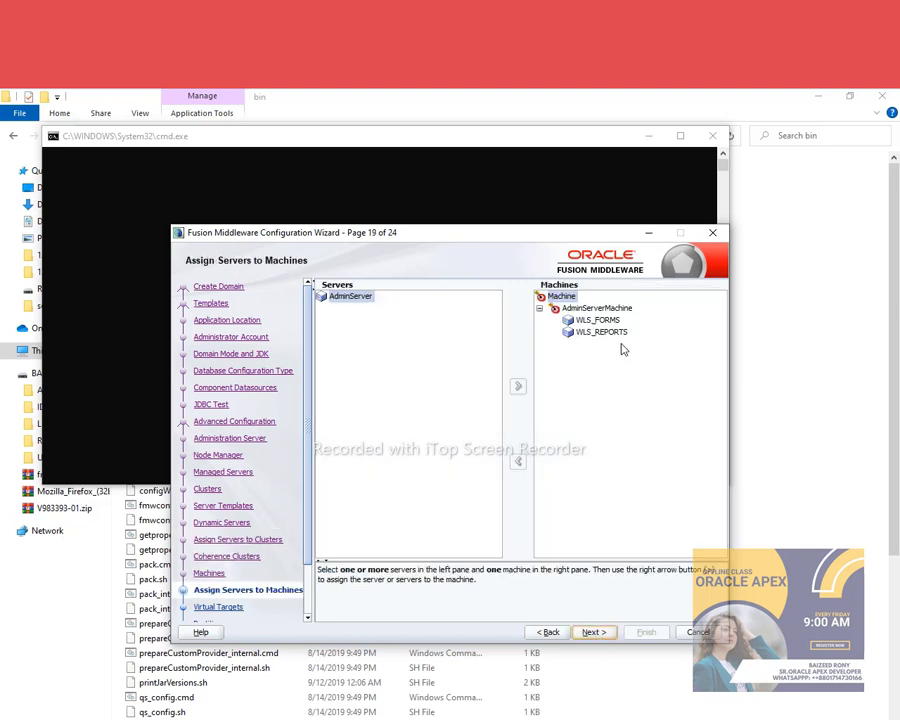
left_click(592, 308)
left_click(518, 386)
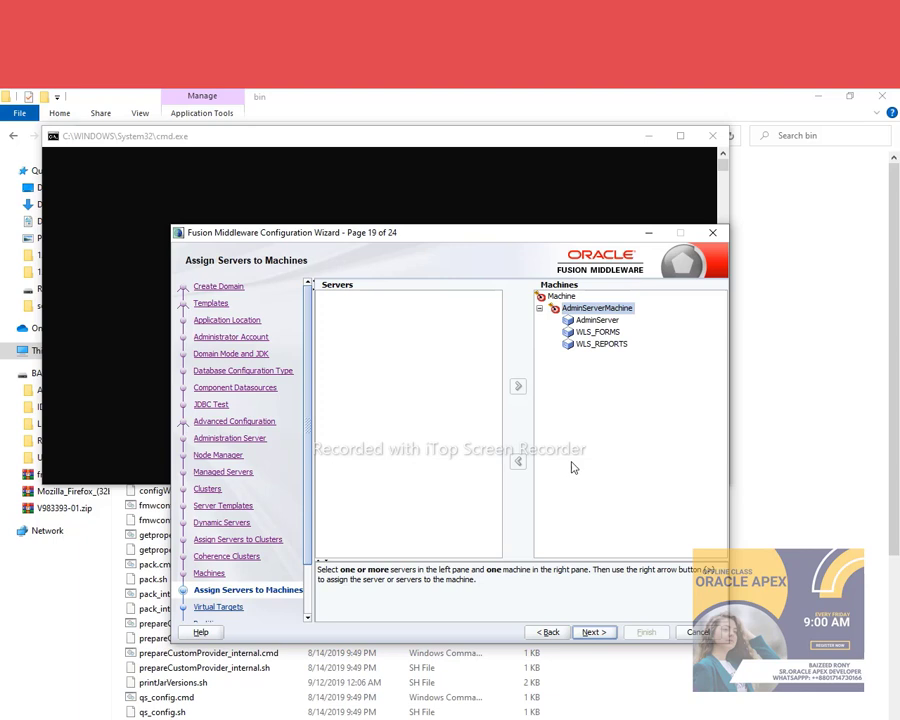
Step: Skip the Virtual Targets and Partitions pages and add a new System Components row
left_click(594, 633)
left_click(594, 633)
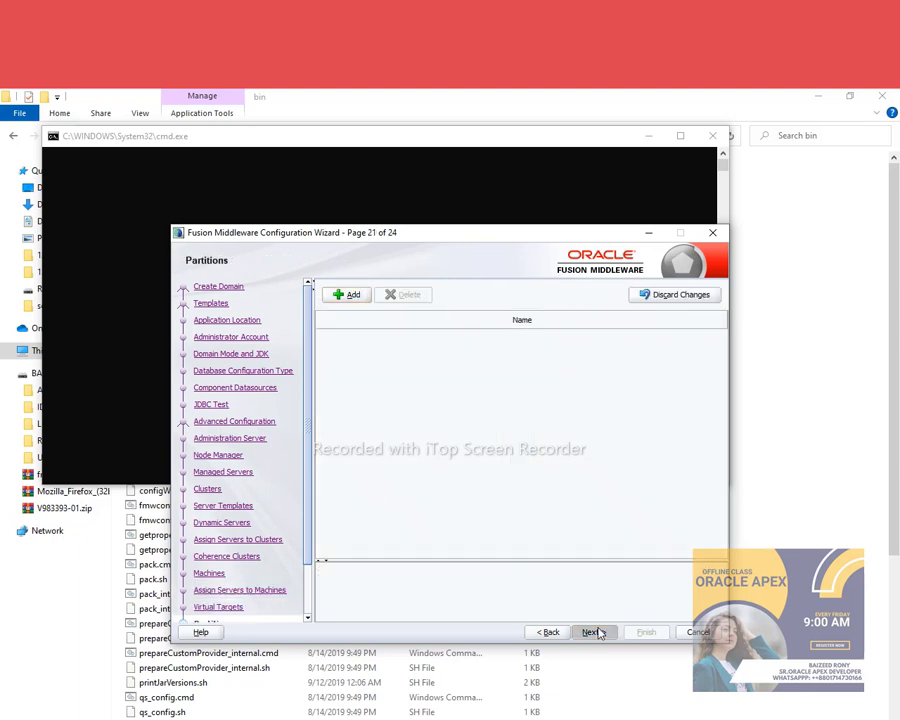
left_click(594, 633)
left_click(347, 294)
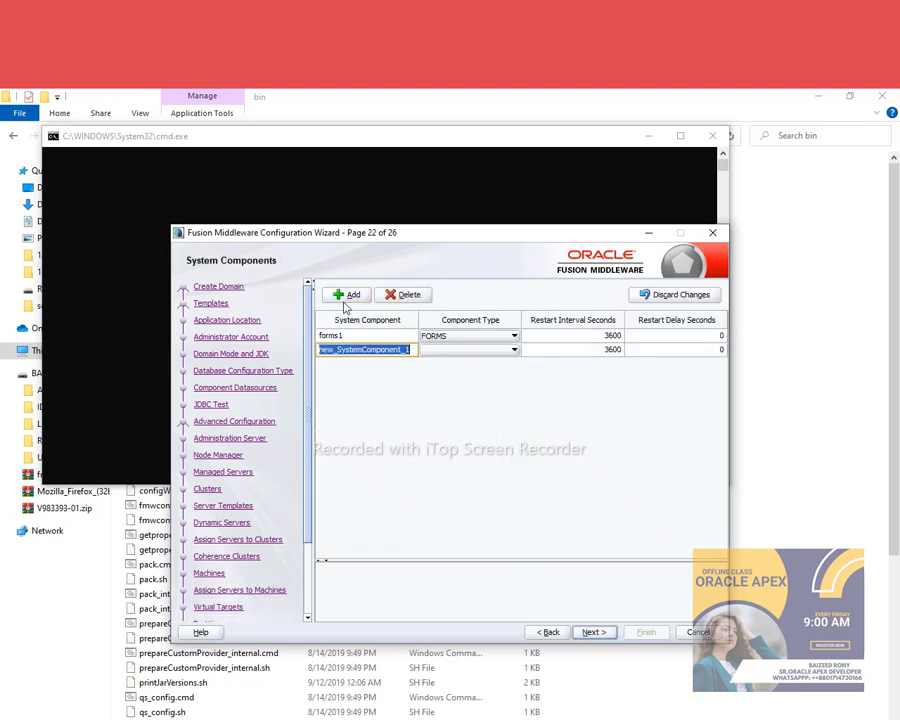
Step: Name the new system component ohs1 and set its component type to OHS
double_click(404, 352)
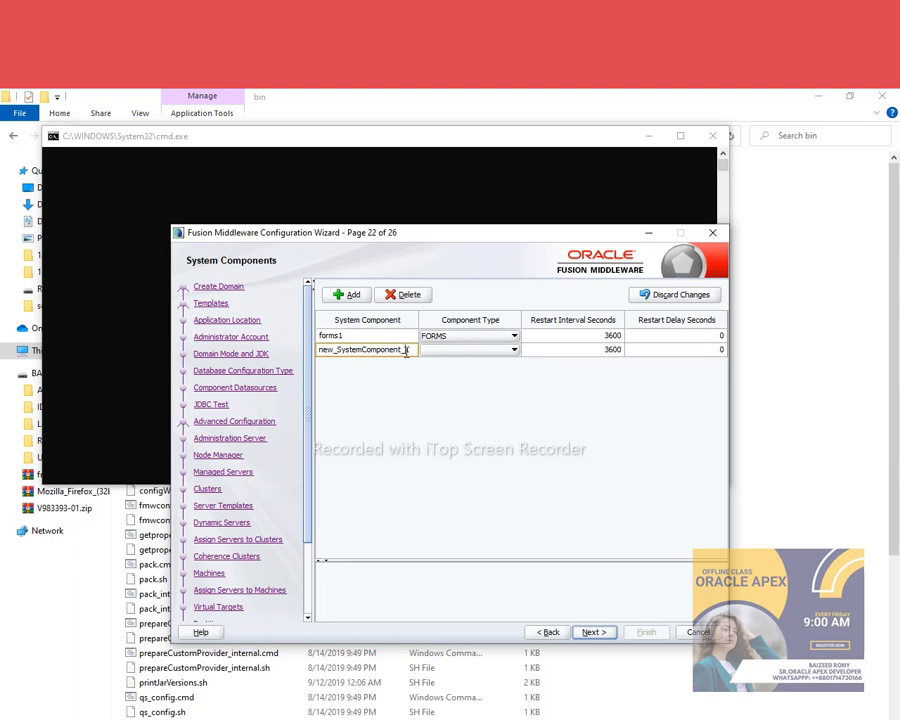
left_click_drag(396, 349, 310, 360)
type("ohs1")
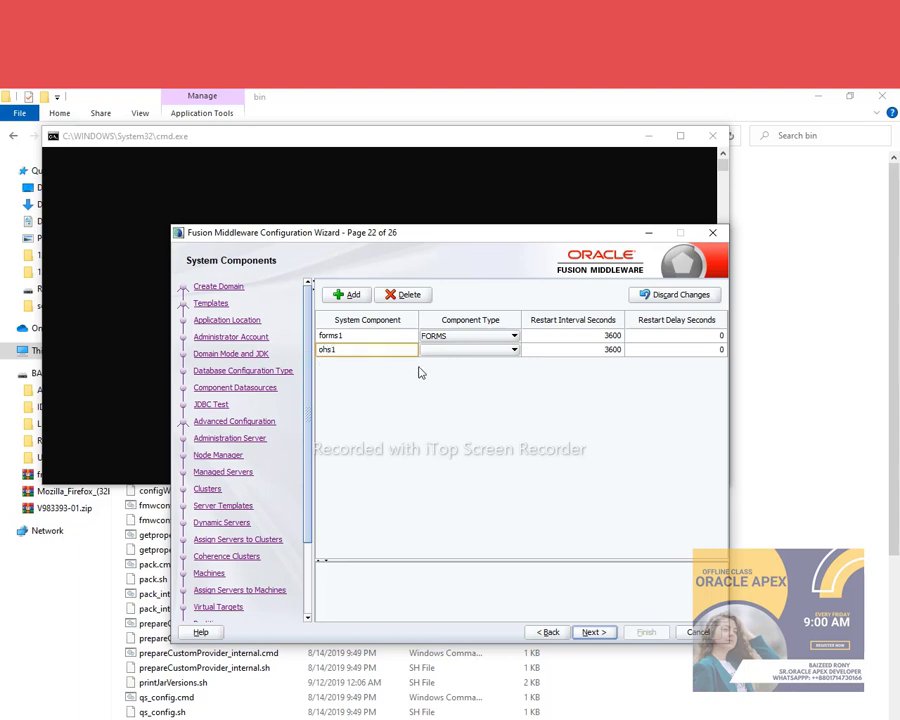
left_click(450, 350)
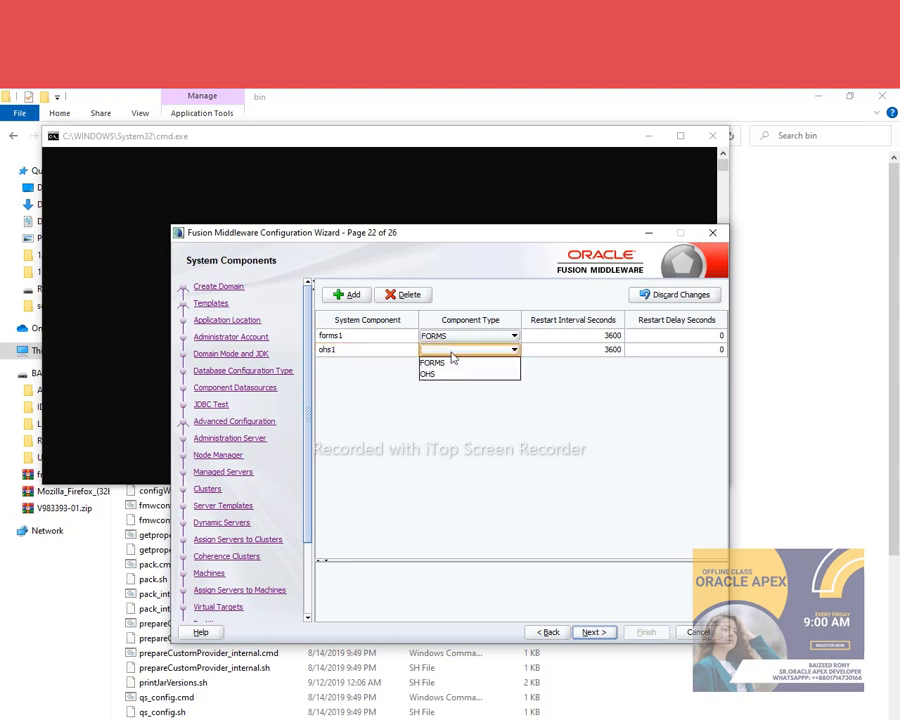
left_click(426, 373)
Step: Assign ohs1 to AdminServerMachine and start creating the domain
left_click(594, 633)
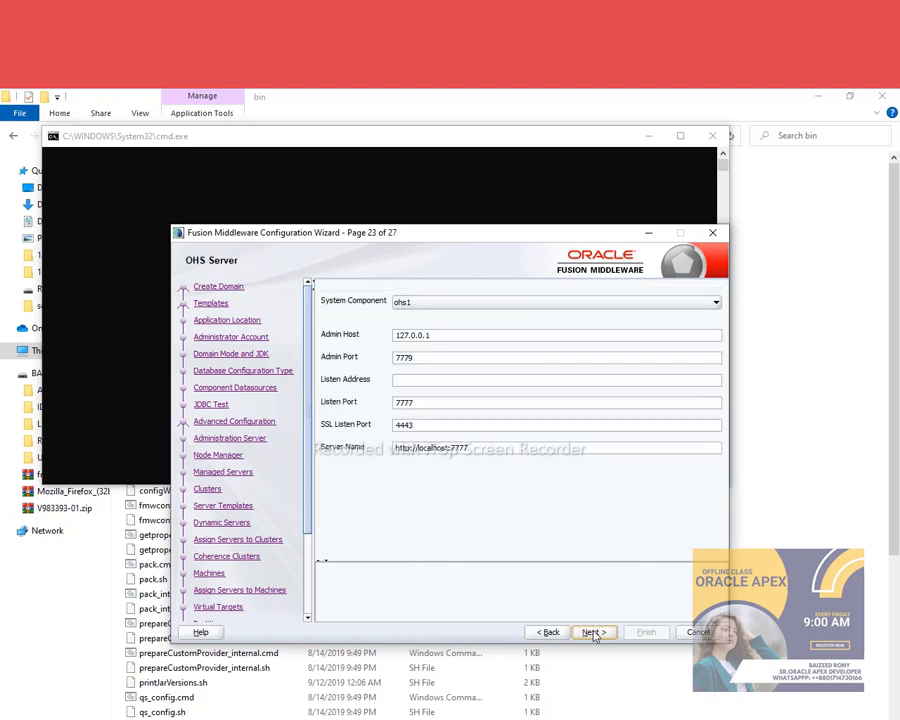
left_click(594, 633)
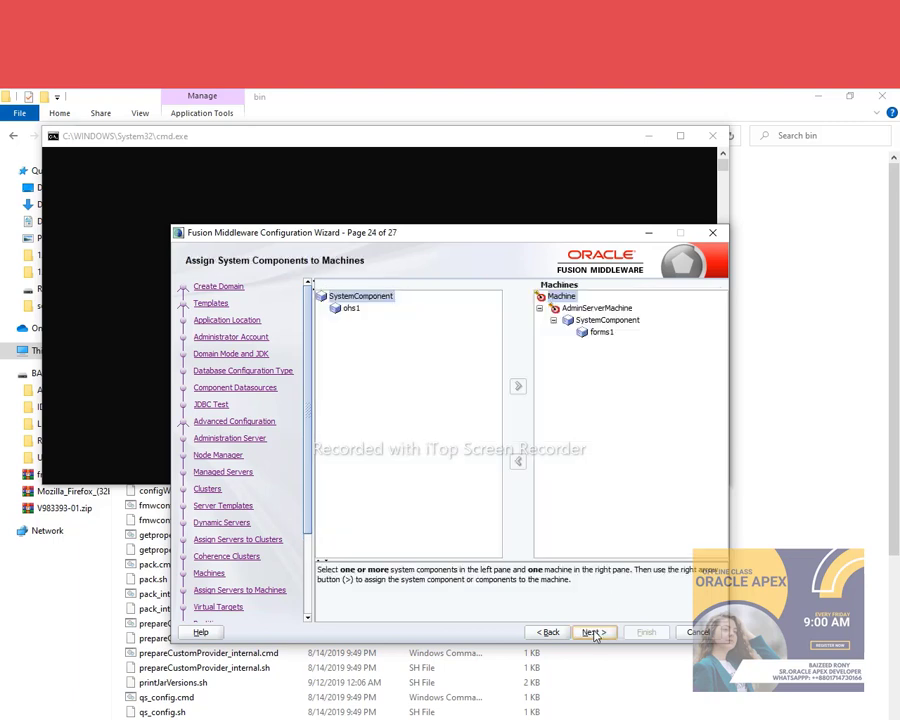
left_click(570, 310)
left_click(517, 386)
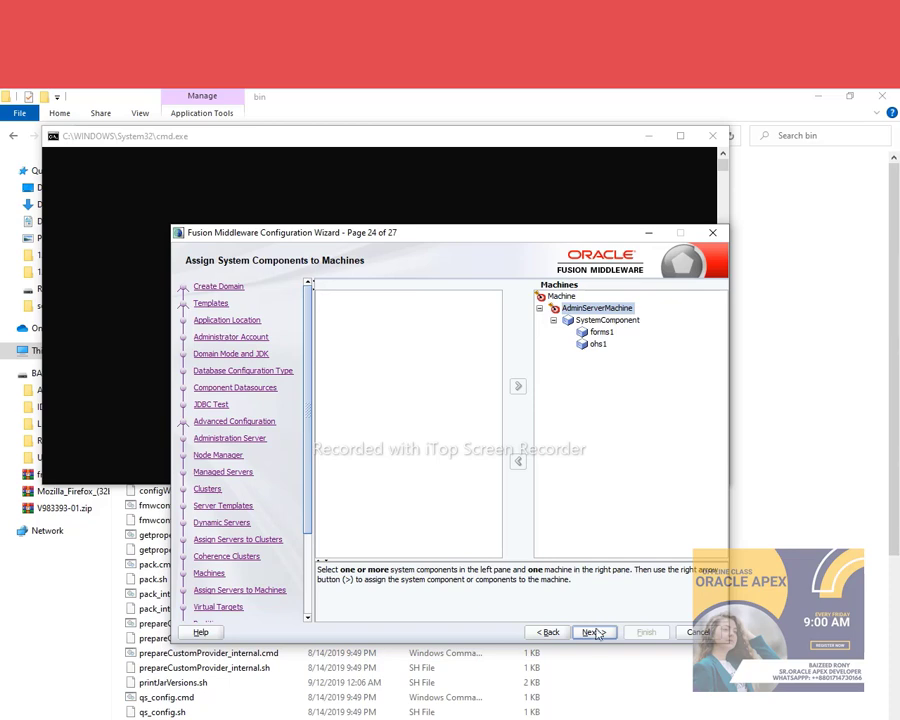
left_click(594, 632)
left_click(648, 632)
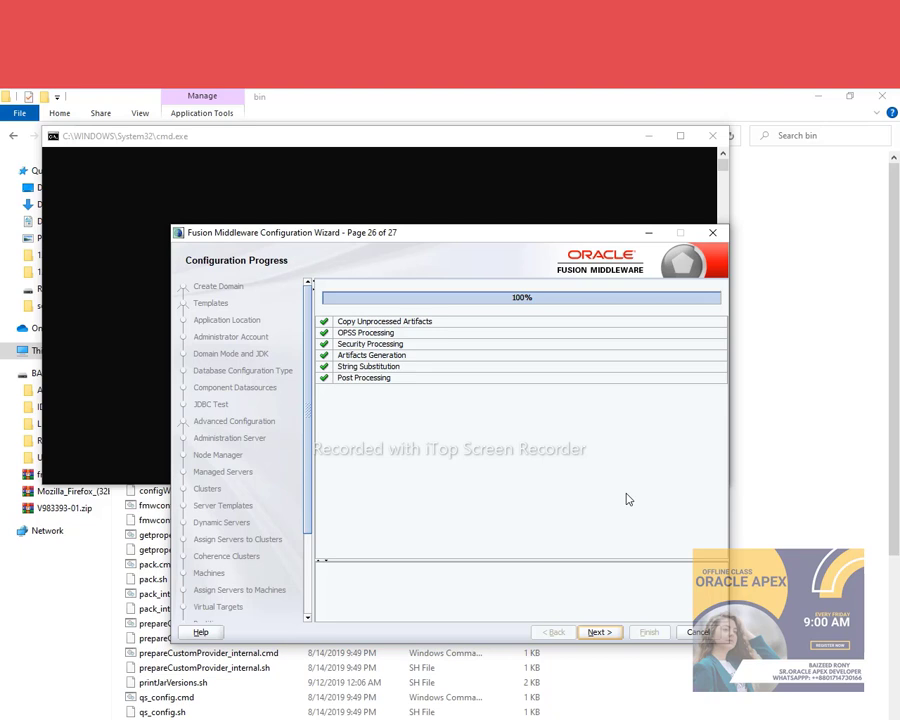
Step: Finish the wizard after the ws domain is created successfully
left_click(599, 632)
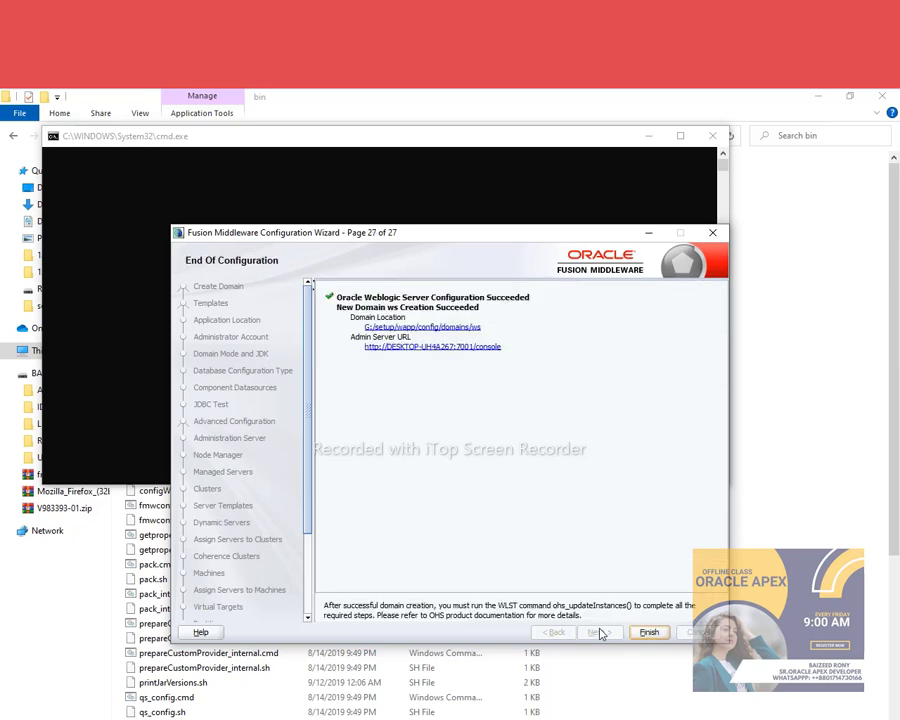
left_click(649, 632)
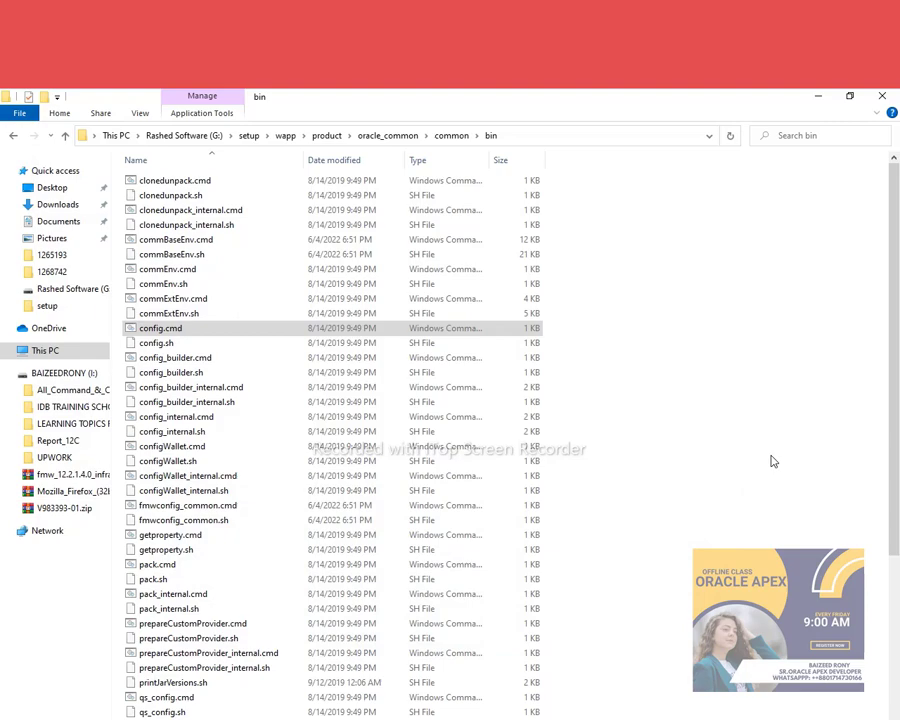
Step: Close the Explorer window and refresh the desktop
left_click(880, 97)
right_click(573, 237)
left_click(603, 278)
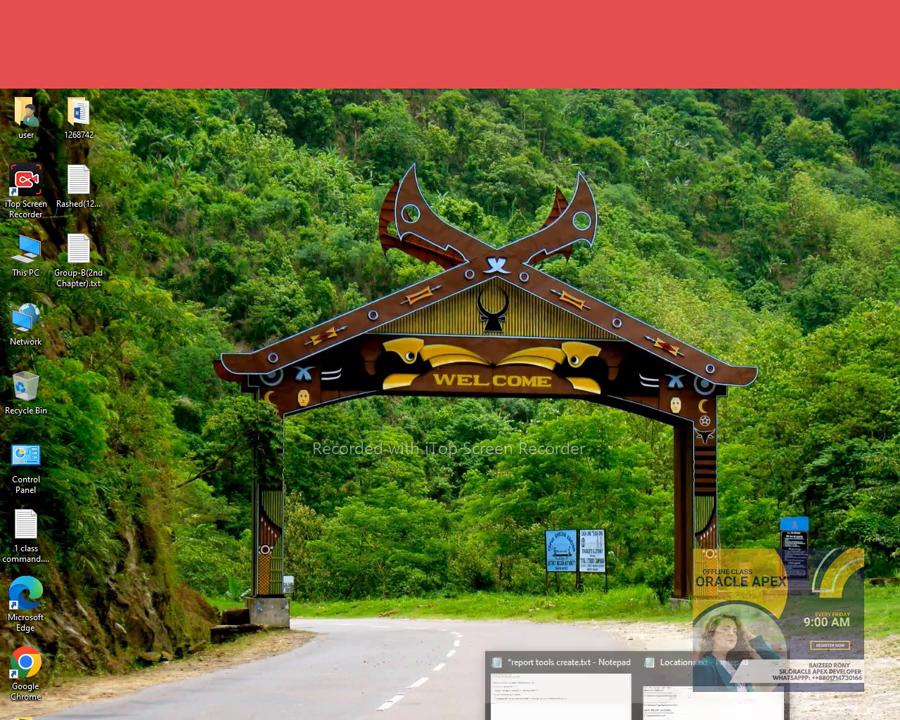
Step: Review the WebLogic shortcut path ending config\domains\ws\bin in Locations.txt
left_click(655, 677)
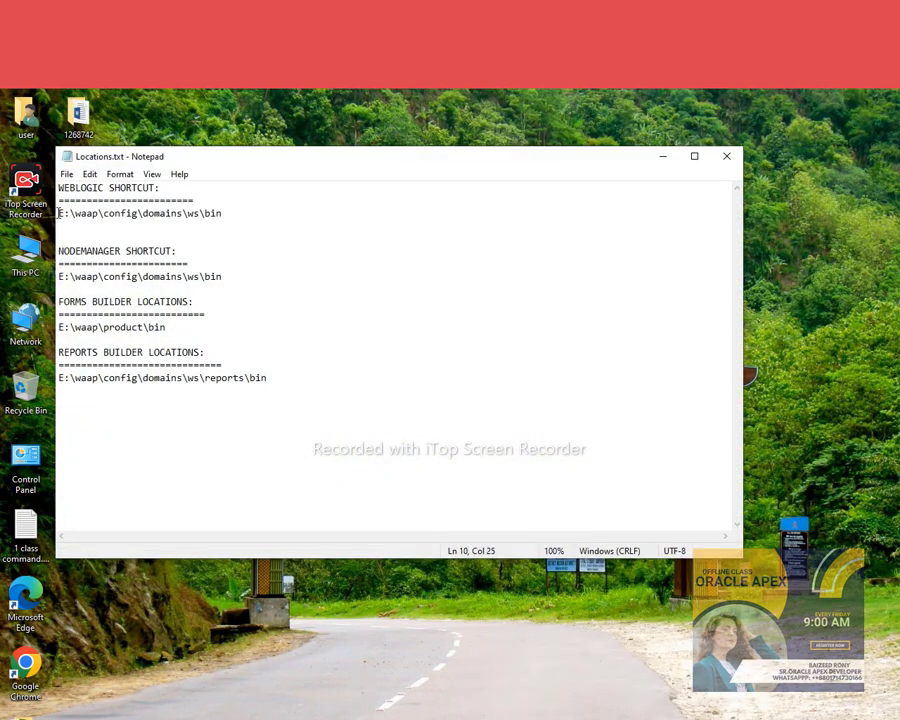
left_click_drag(54, 152, 108, 152)
left_click(157, 214)
left_click_drag(157, 214, 280, 207)
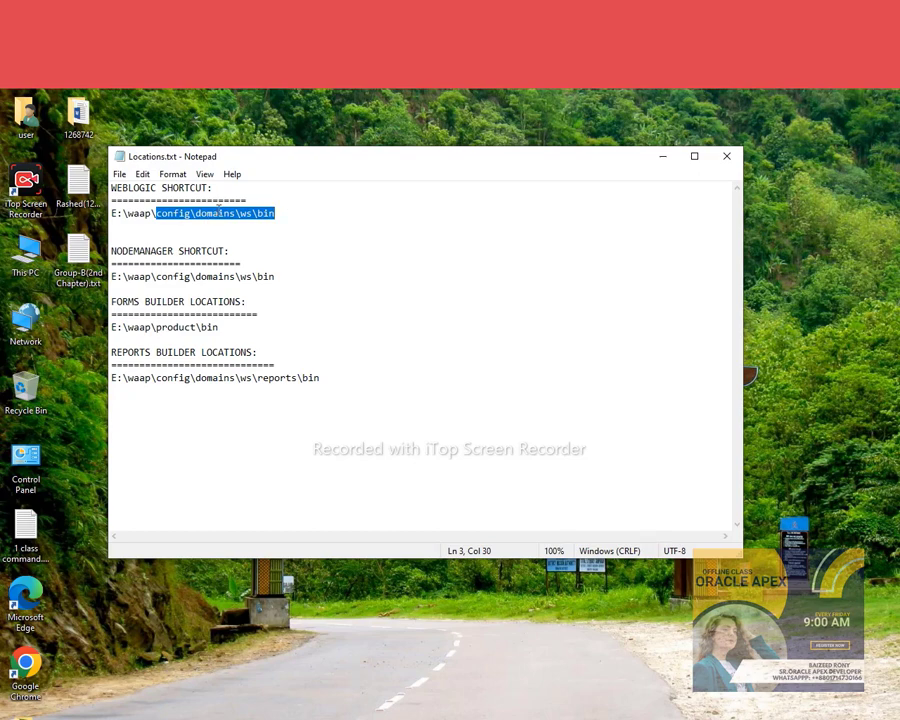
left_click_drag(112, 187, 213, 188)
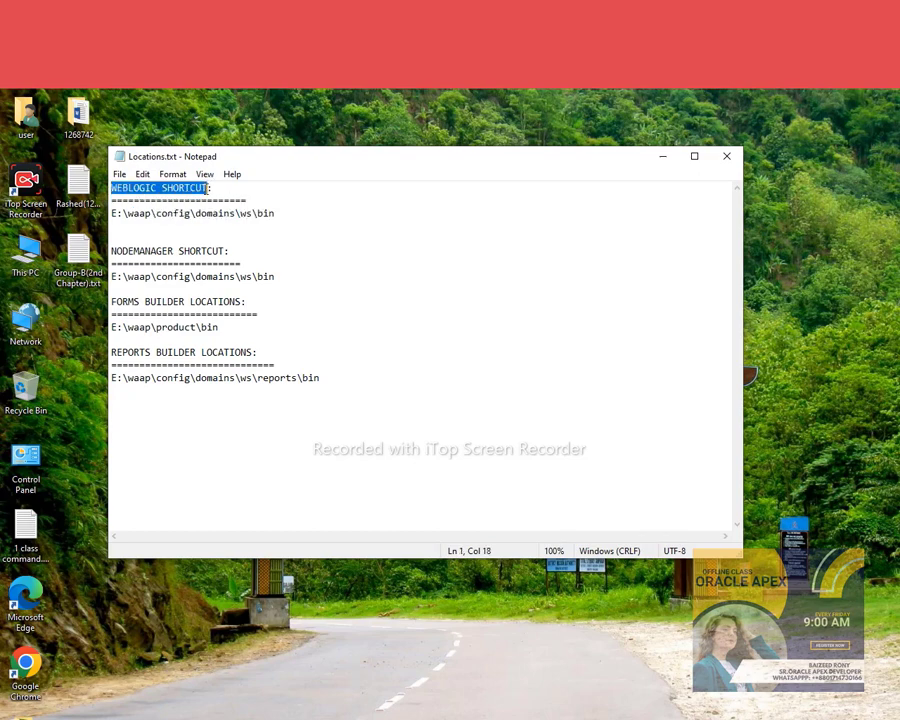
left_click(186, 213)
left_click(222, 213)
left_click(285, 213)
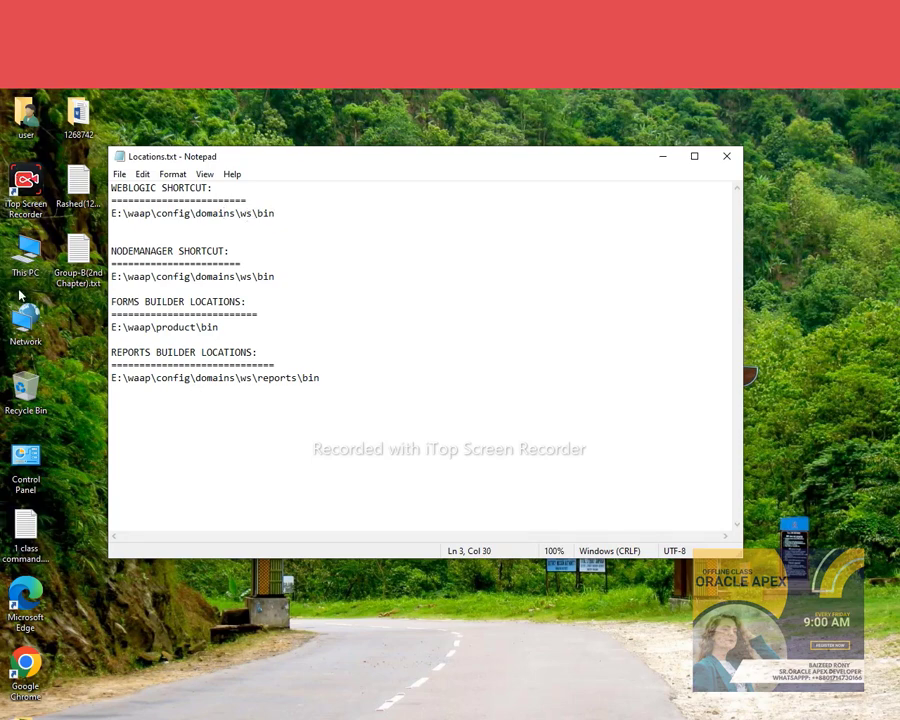
Step: Open the Rashed Software (G:) drive from This PC
double_click(26, 252)
double_click(206, 333)
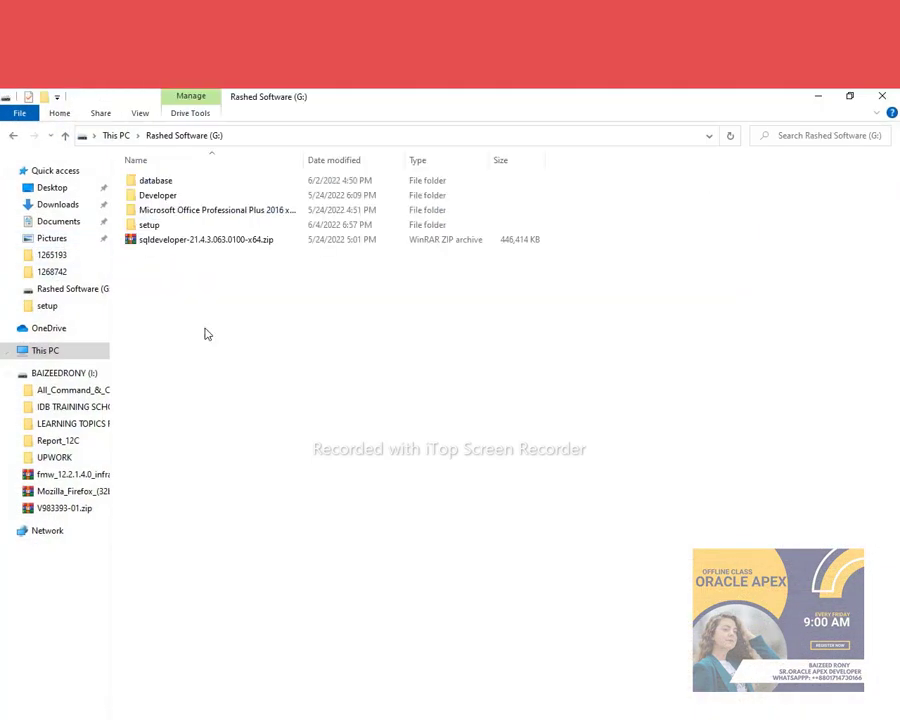
left_click(177, 195)
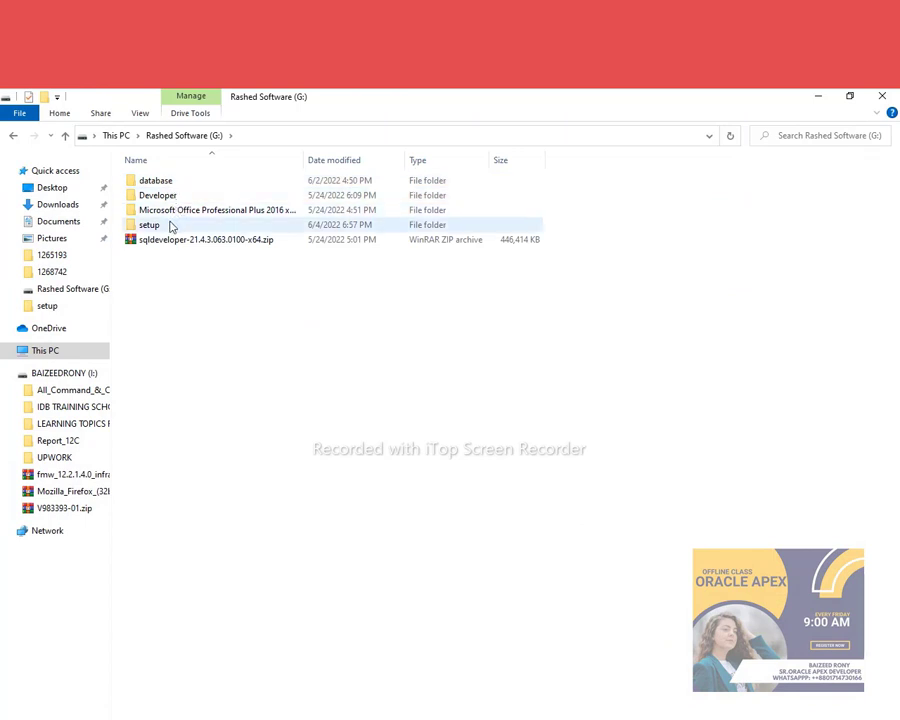
Step: Browse to G:\setup\wapp\config\domains\ws\bin
double_click(171, 224)
double_click(171, 181)
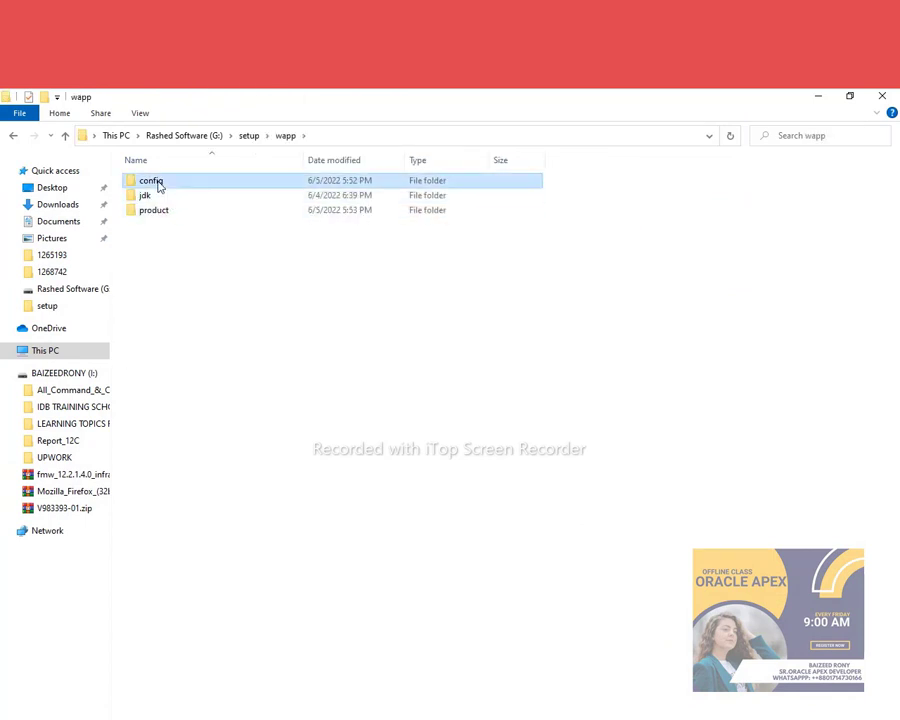
double_click(157, 182)
double_click(172, 196)
double_click(157, 182)
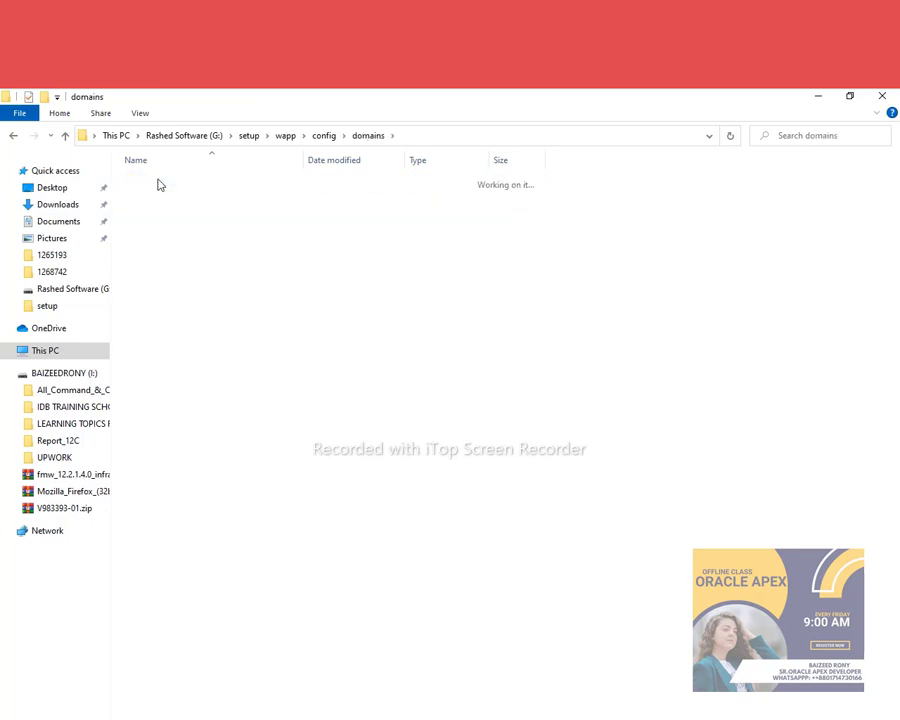
double_click(157, 193)
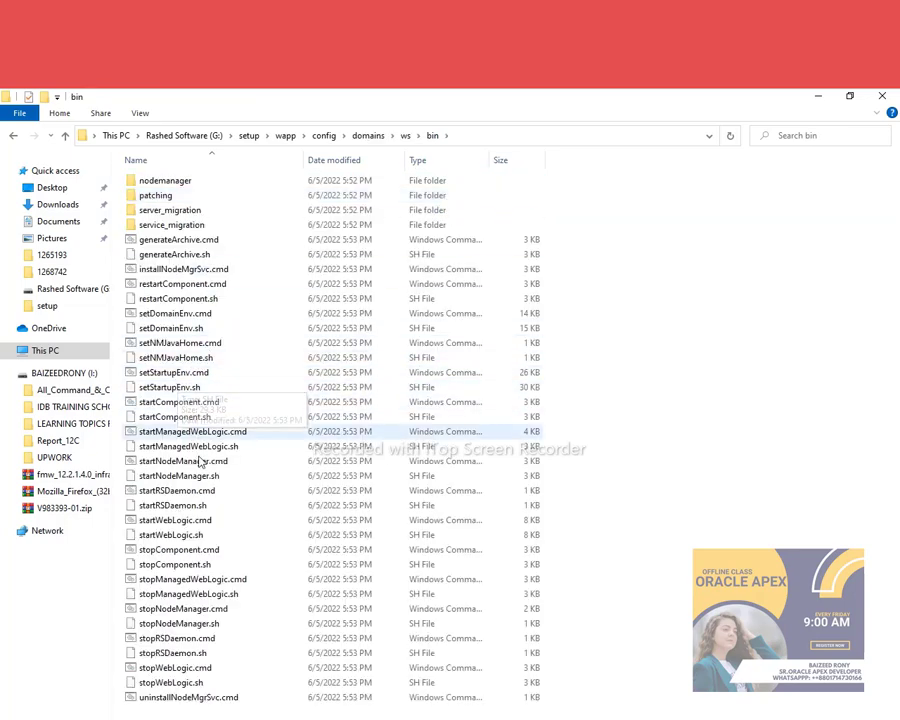
Step: Send startWebLogic.cmd to the desktop as a shortcut
left_click(175, 505)
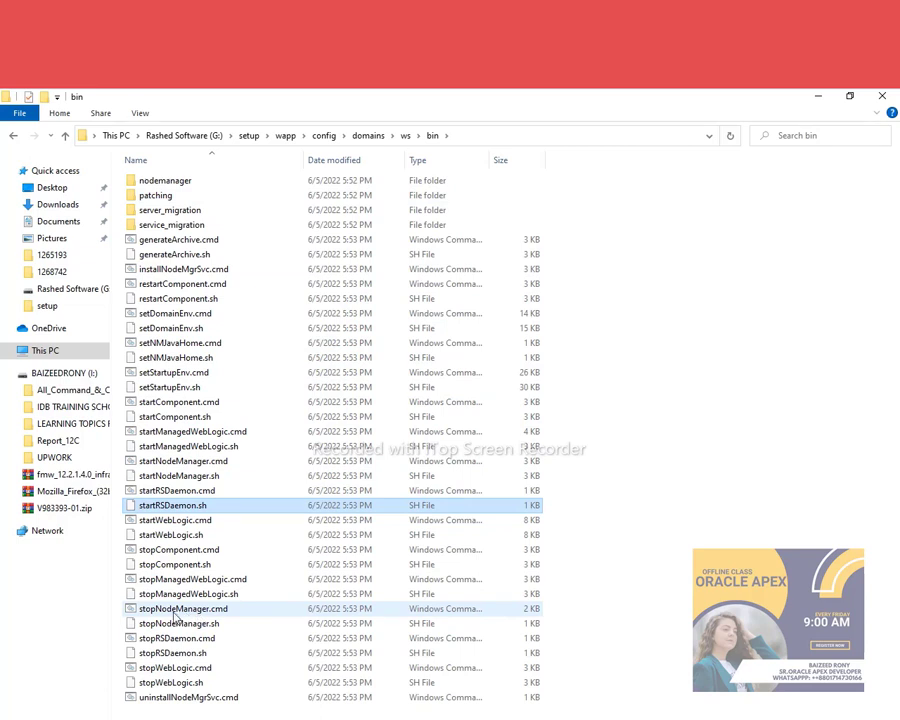
left_click(185, 610)
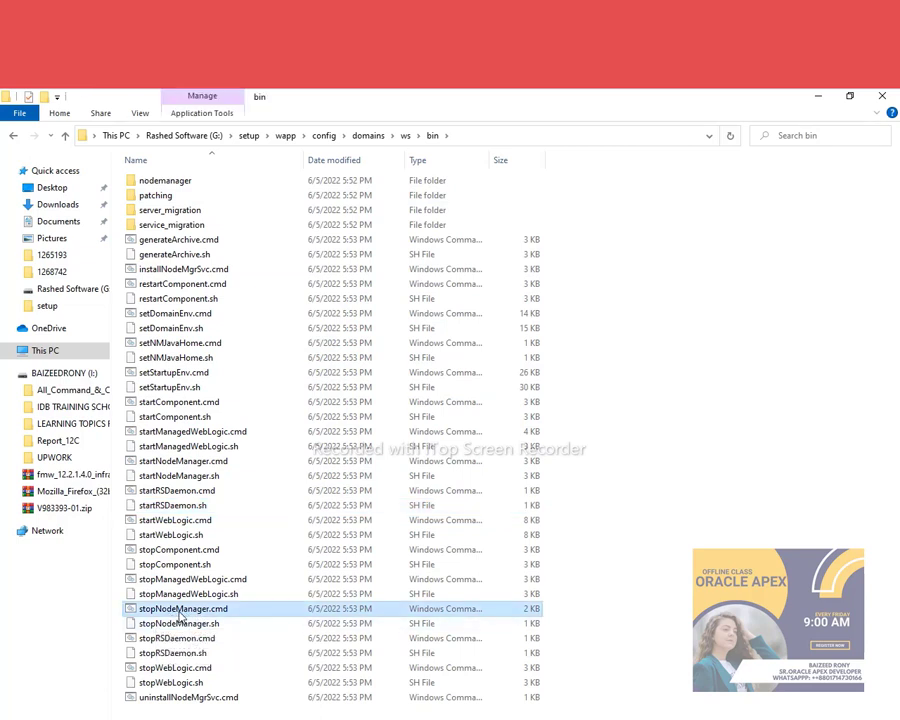
left_click(185, 522)
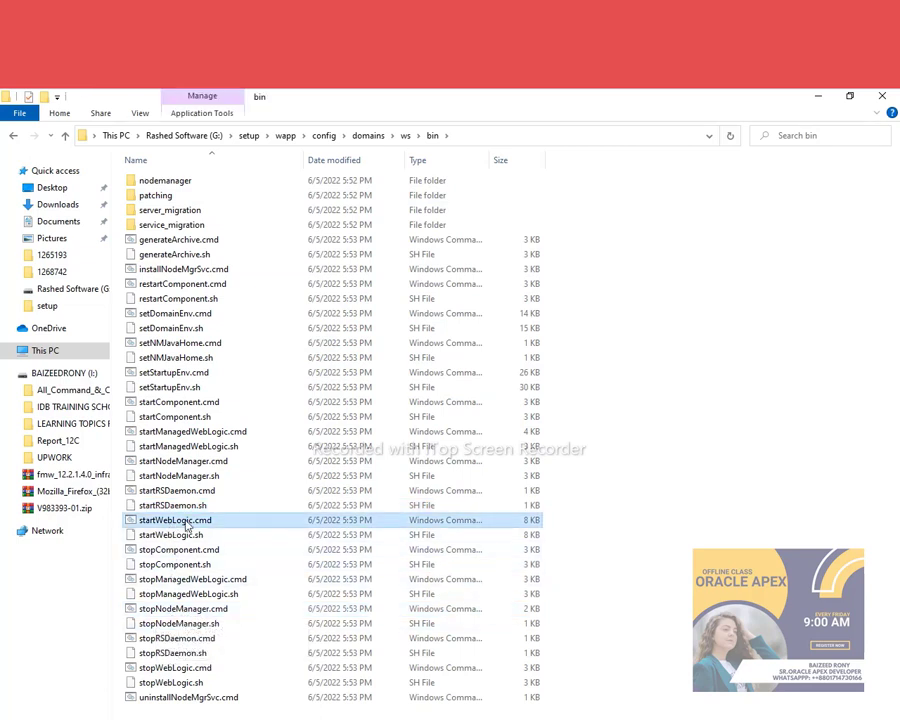
right_click(190, 520)
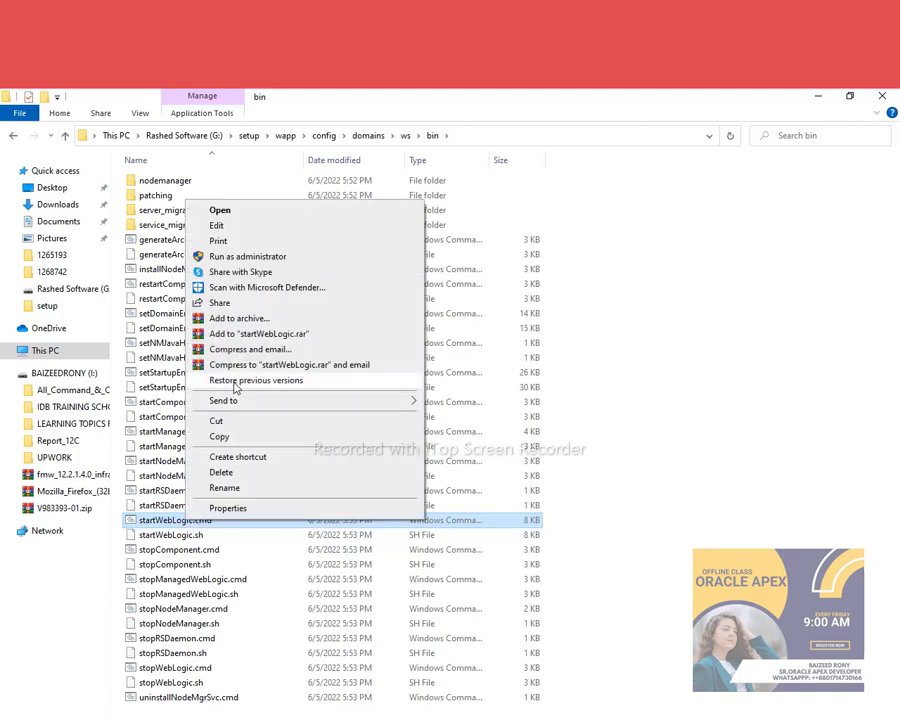
mouse_move(393, 404)
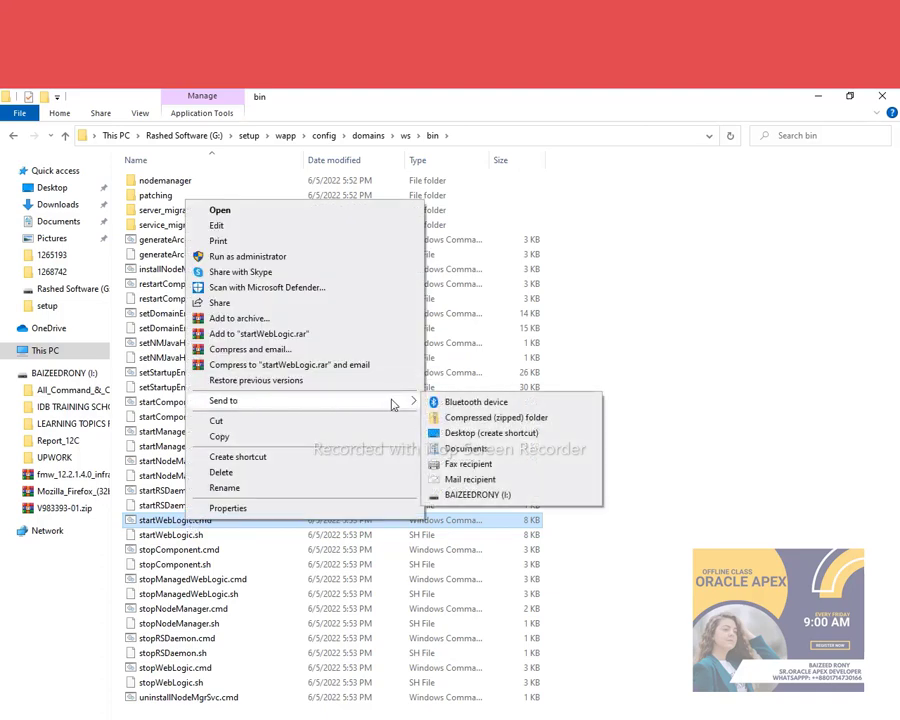
left_click(474, 448)
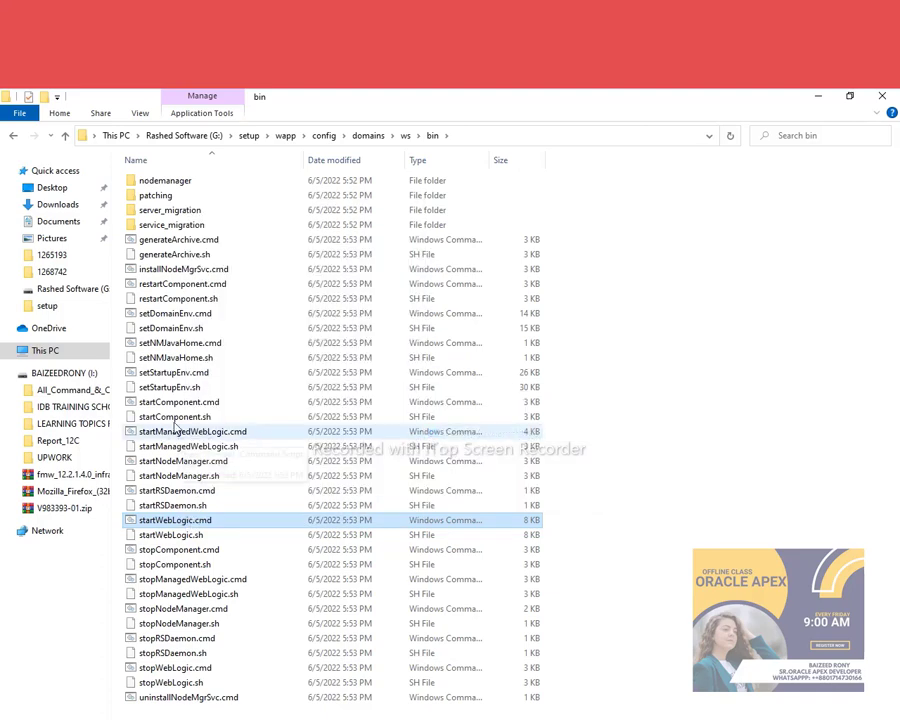
Step: Send startNodeManager.cmd to the desktop as a shortcut
left_click(183, 462)
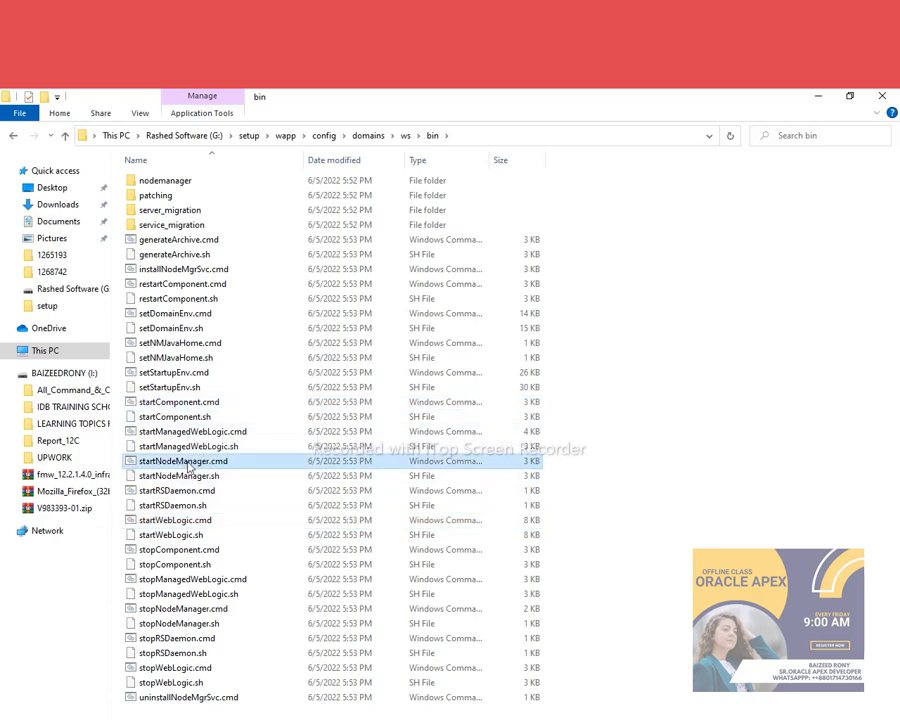
right_click(188, 461)
mouse_move(227, 343)
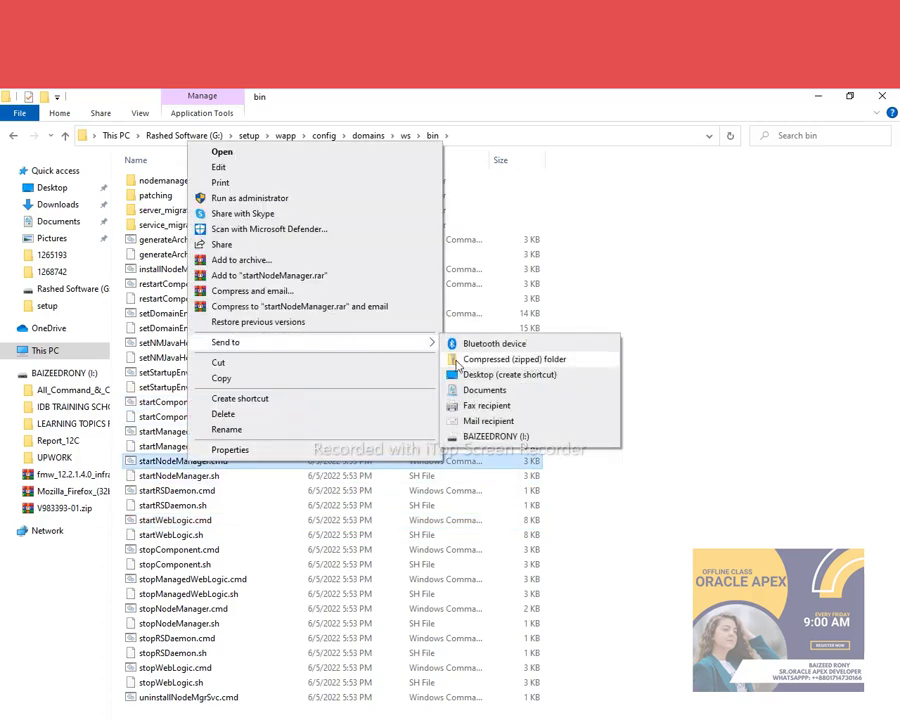
left_click_drag(488, 381, 495, 441)
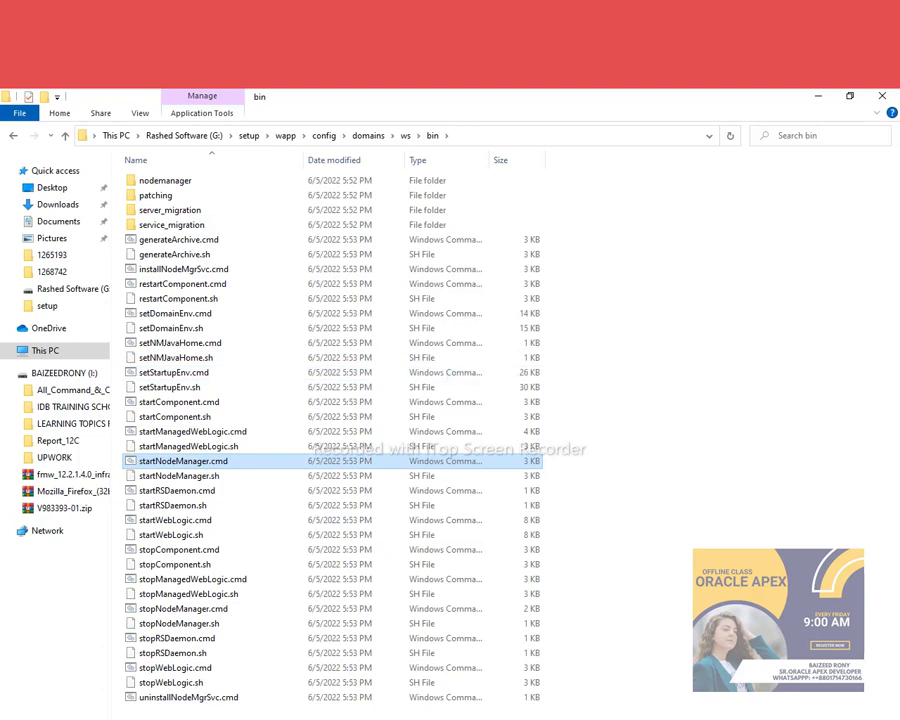
Step: Check the WEBLOGIC and NODEMANAGER SHORTCUT entries in Locations.txt
left_click(682, 700)
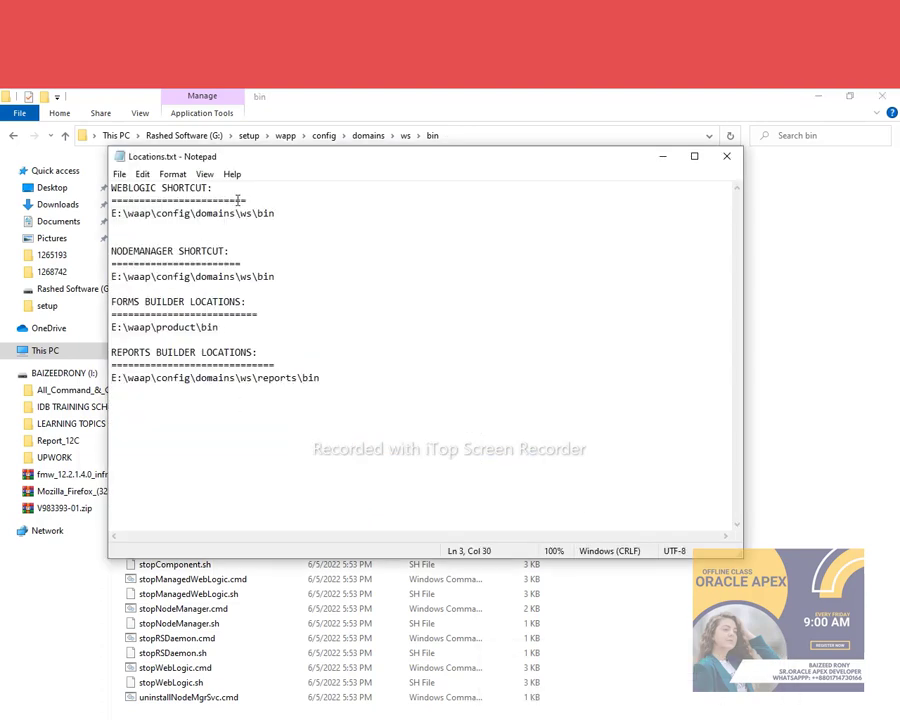
left_click_drag(238, 200, 111, 188)
left_click_drag(252, 261, 124, 238)
left_click(242, 316)
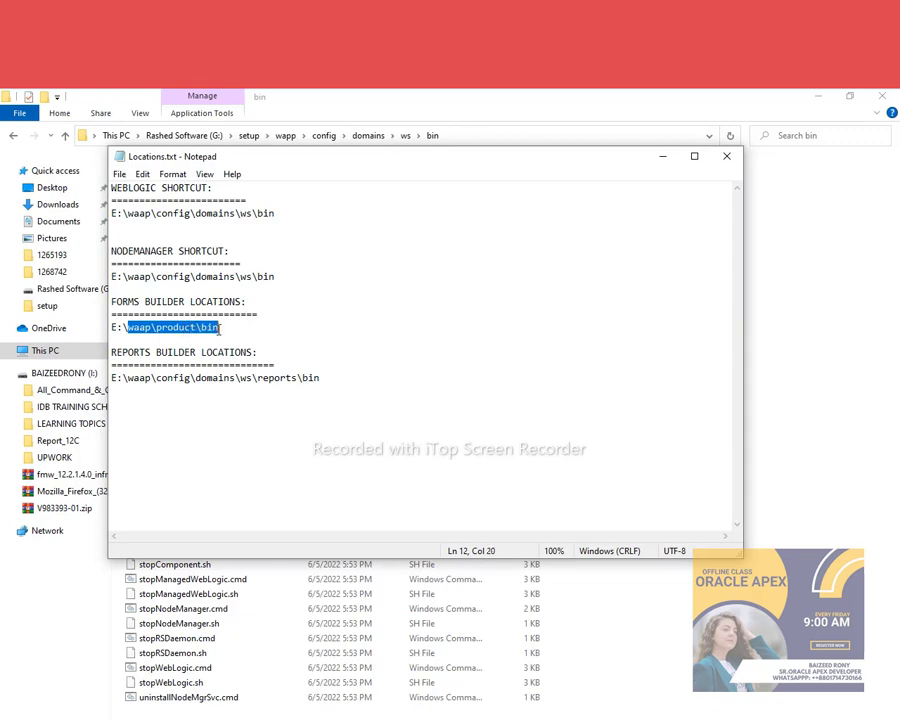
left_click(661, 158)
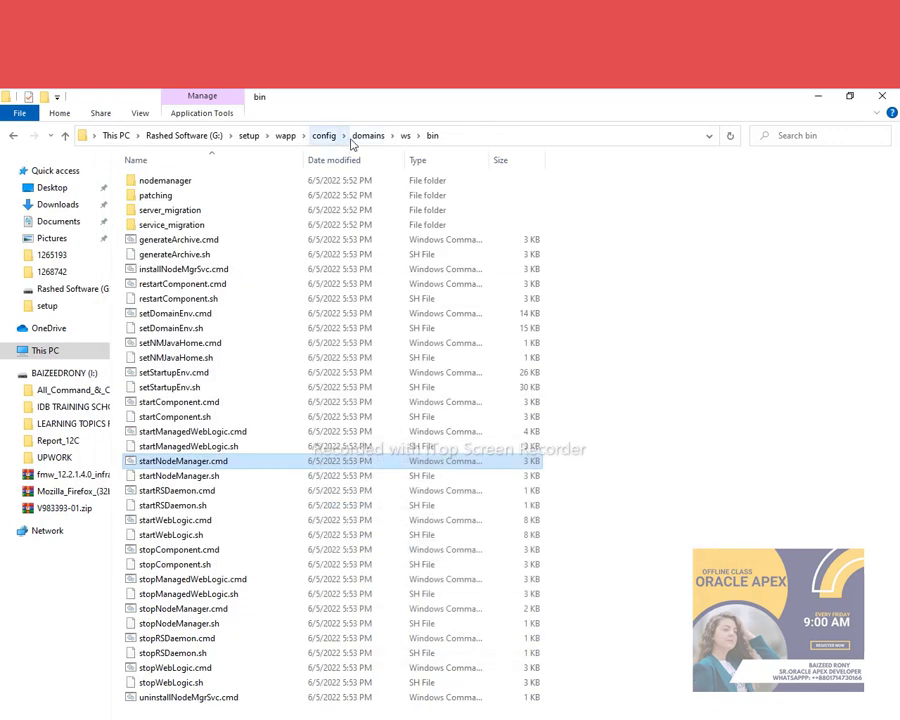
Step: Create a desktop shortcut for frmbld.exe from wapp\product\bin and show the desktop
left_click(285, 136)
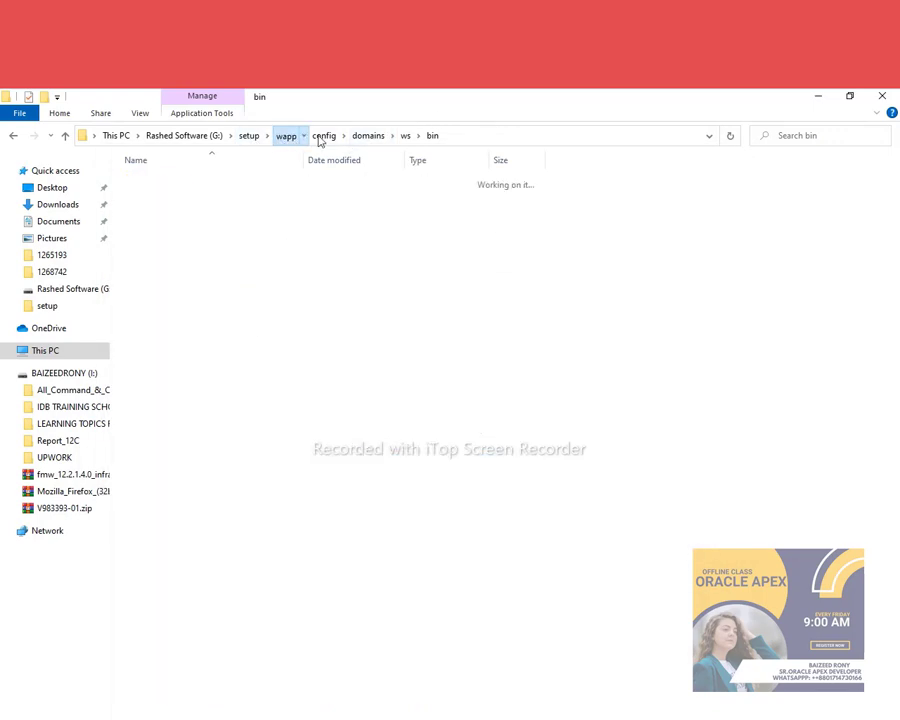
double_click(173, 209)
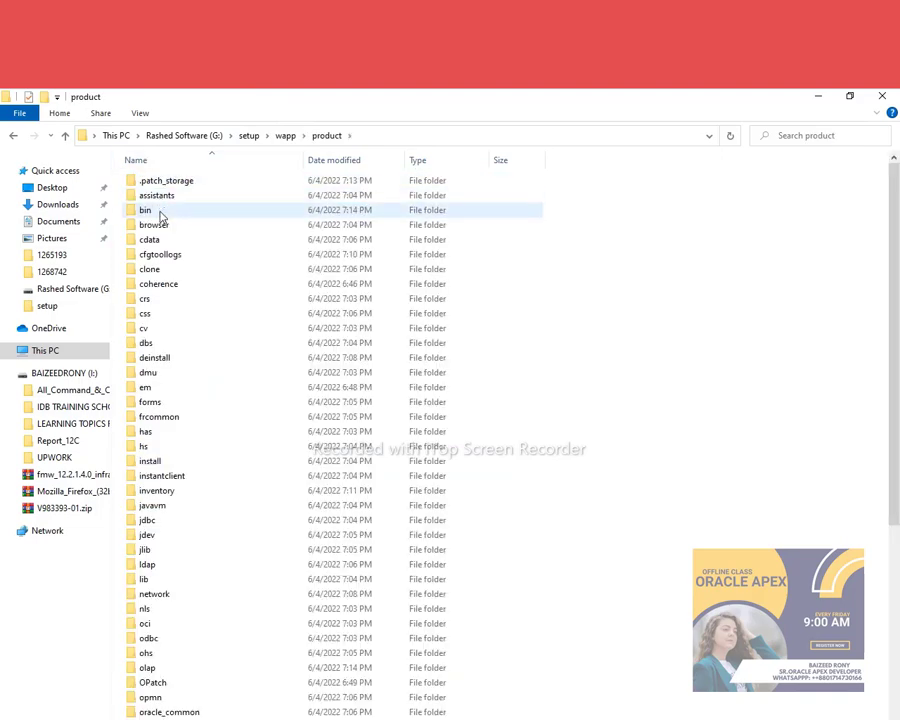
double_click(158, 212)
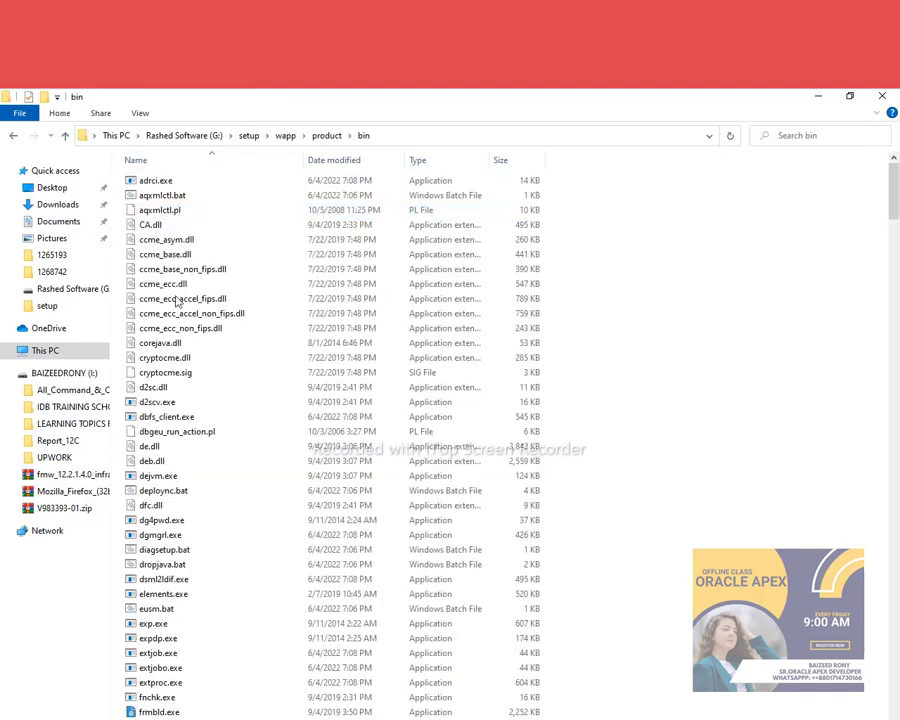
left_click(160, 712)
scroll(208, 660, "down", 2)
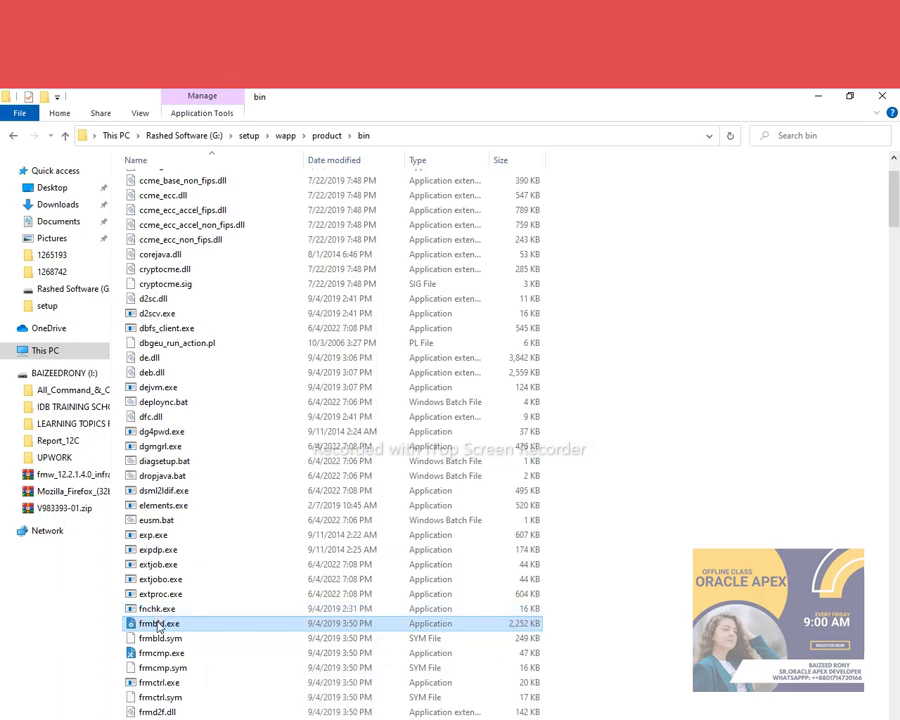
right_click(159, 621)
mouse_move(224, 504)
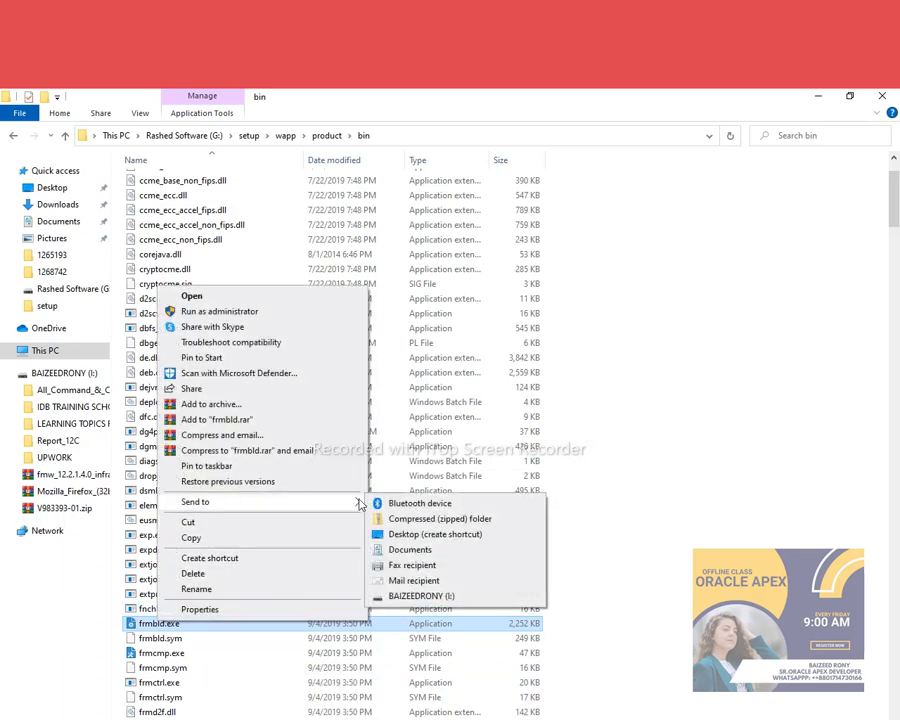
left_click(420, 536)
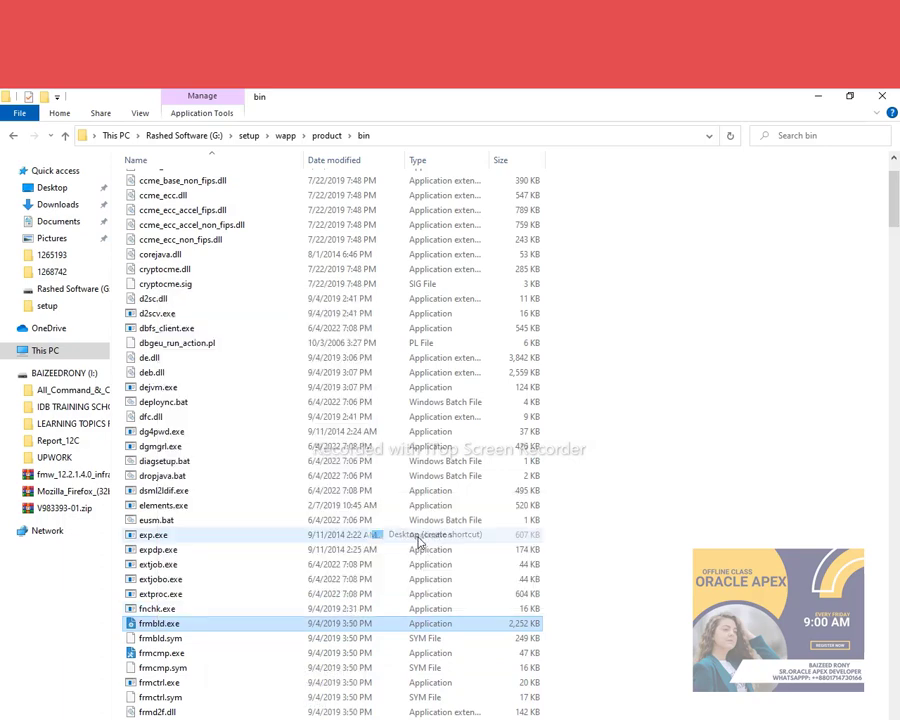
left_click(812, 96)
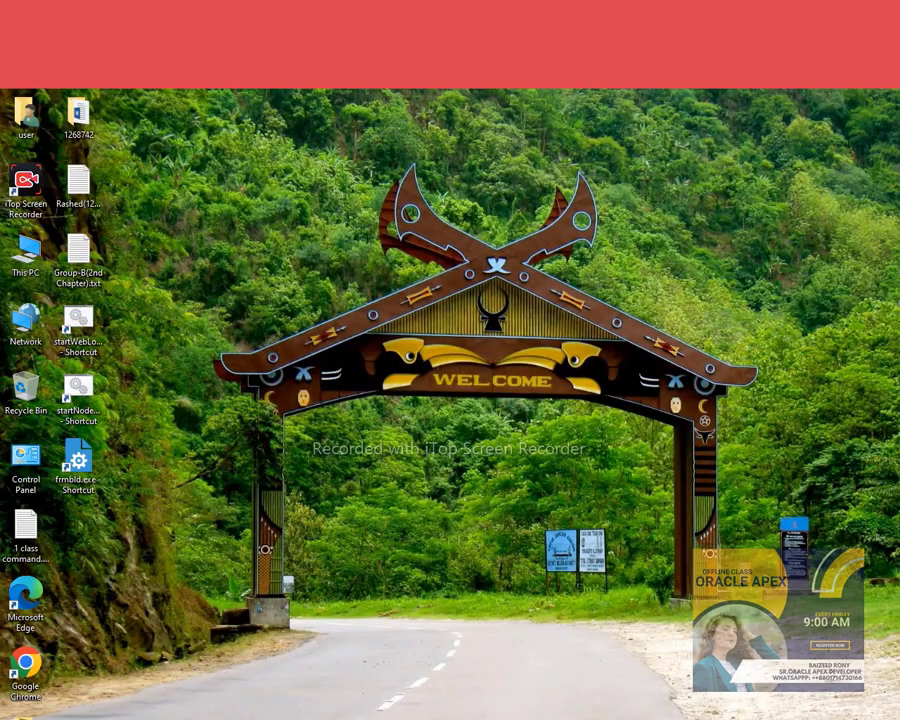
Step: Recheck the Locations.txt notes, then switch back to the product bin Explorer window
left_click(710, 690)
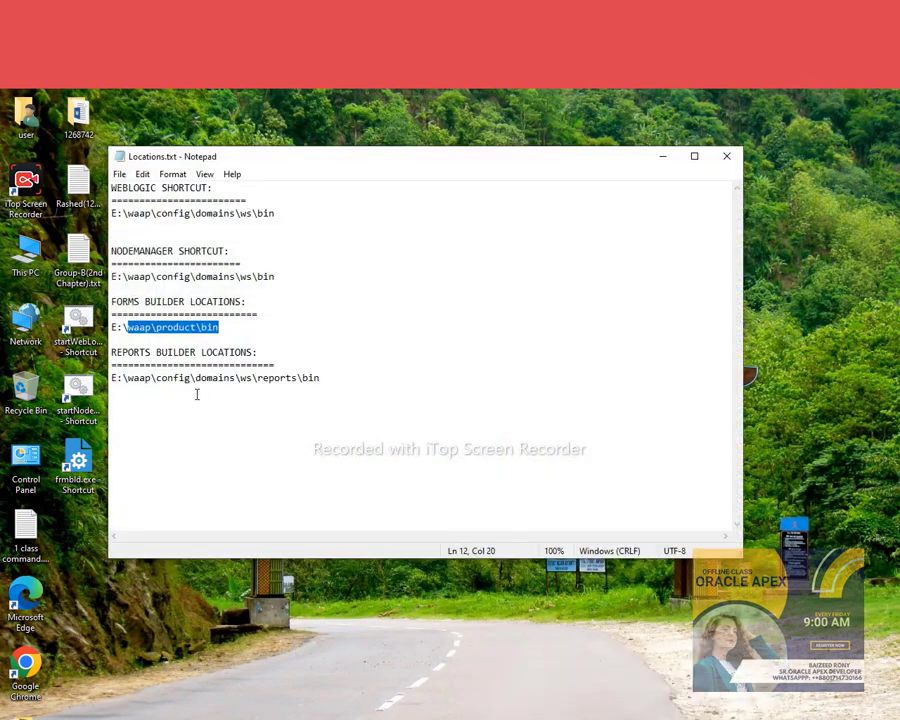
left_click(155, 378)
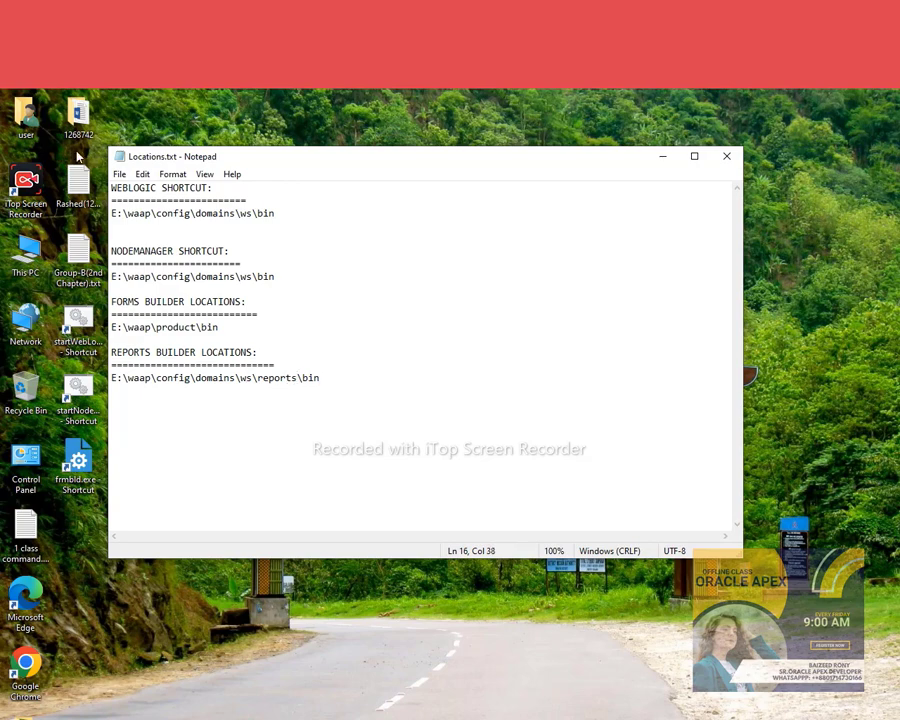
left_click(395, 715)
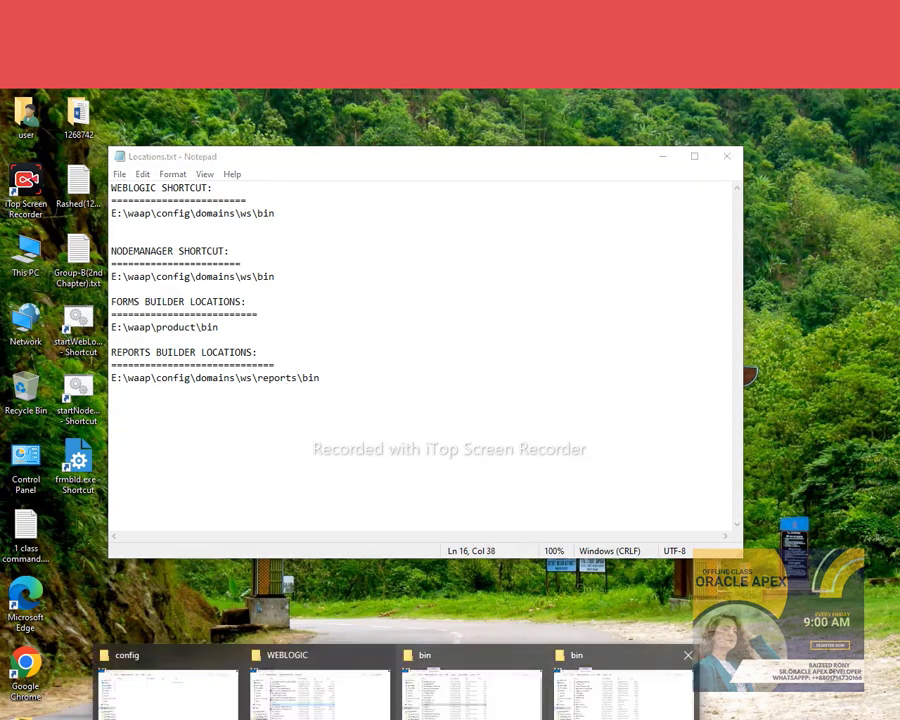
left_click(470, 690)
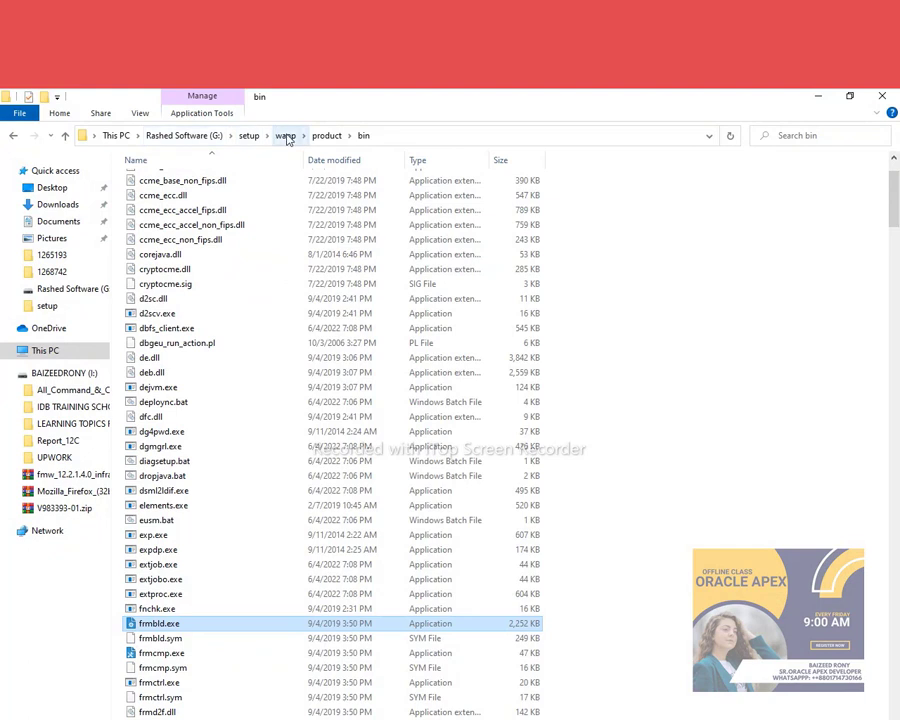
Step: Navigate from wapp to G:\setup\wapp\config\domains\ws, briefly checking its config subfolder
left_click(287, 136)
double_click(160, 182)
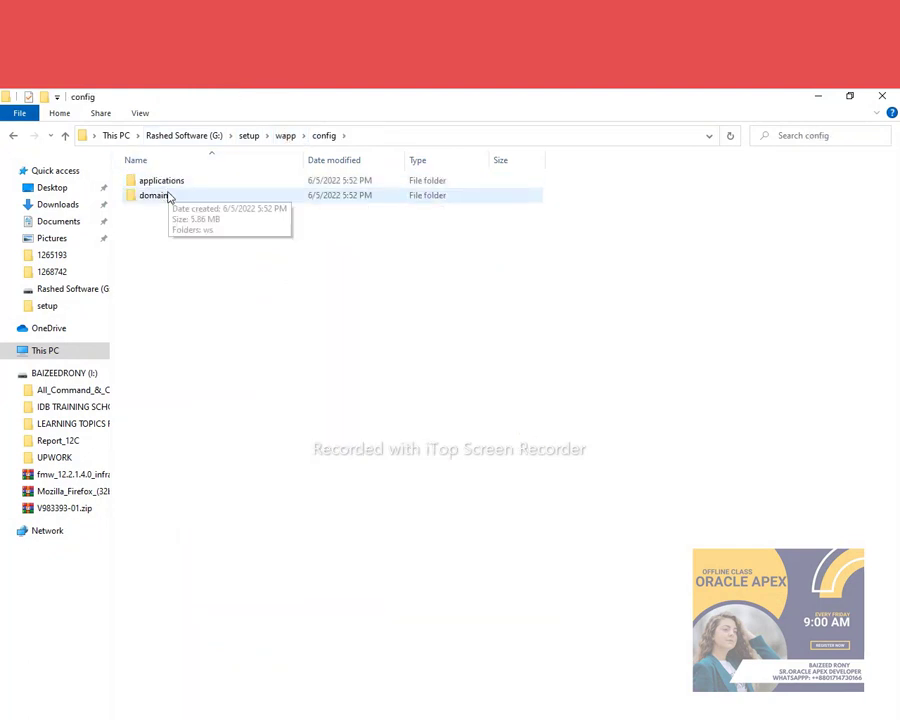
double_click(168, 196)
double_click(161, 185)
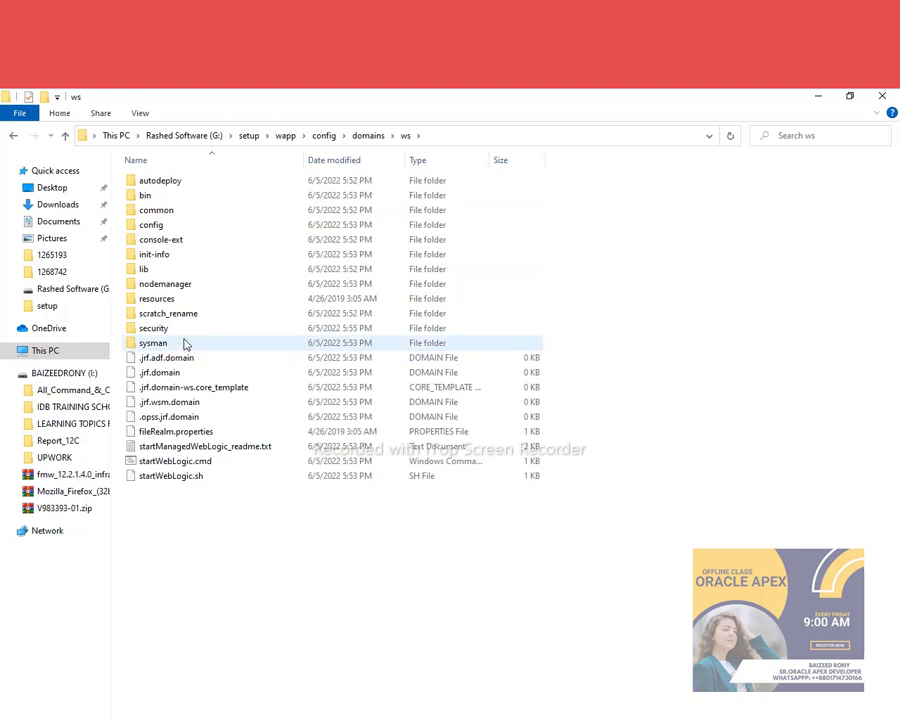
double_click(161, 225)
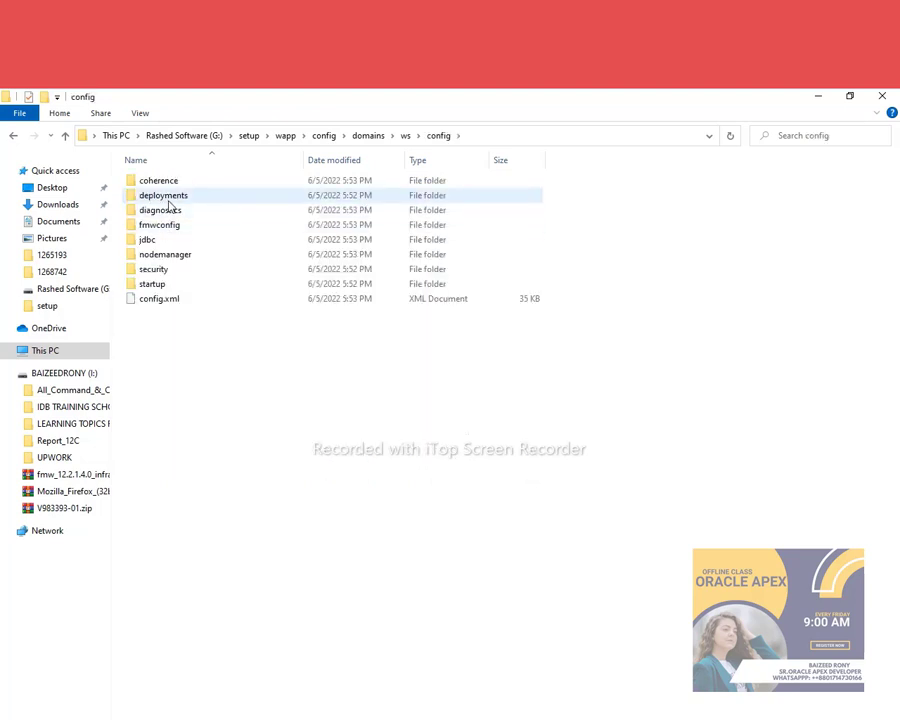
left_click(66, 136)
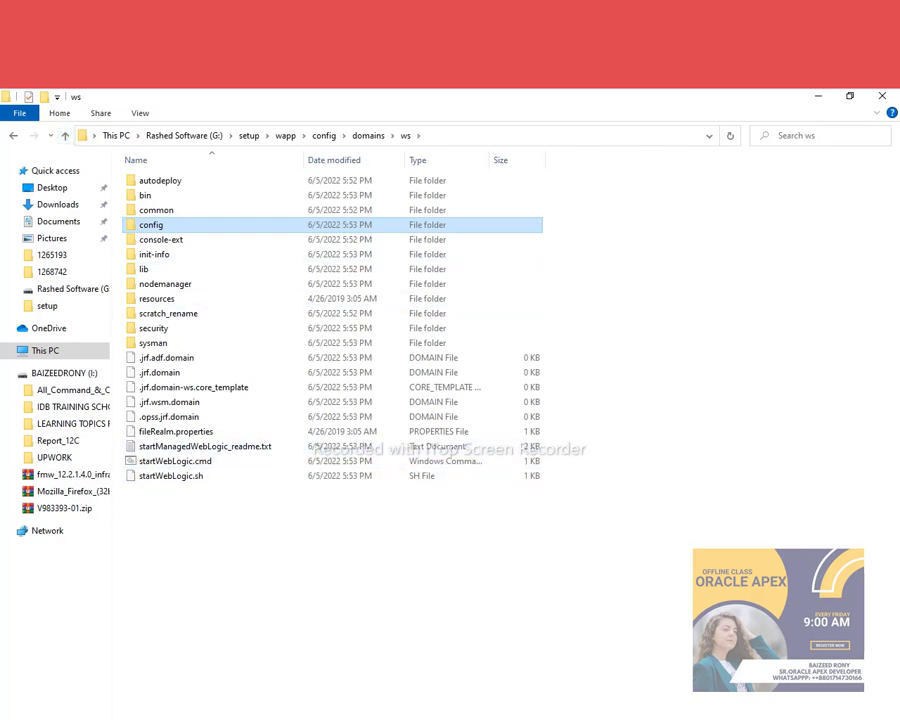
Step: Bring the Locations.txt notes back in front of the ws folder window
left_click(690, 690)
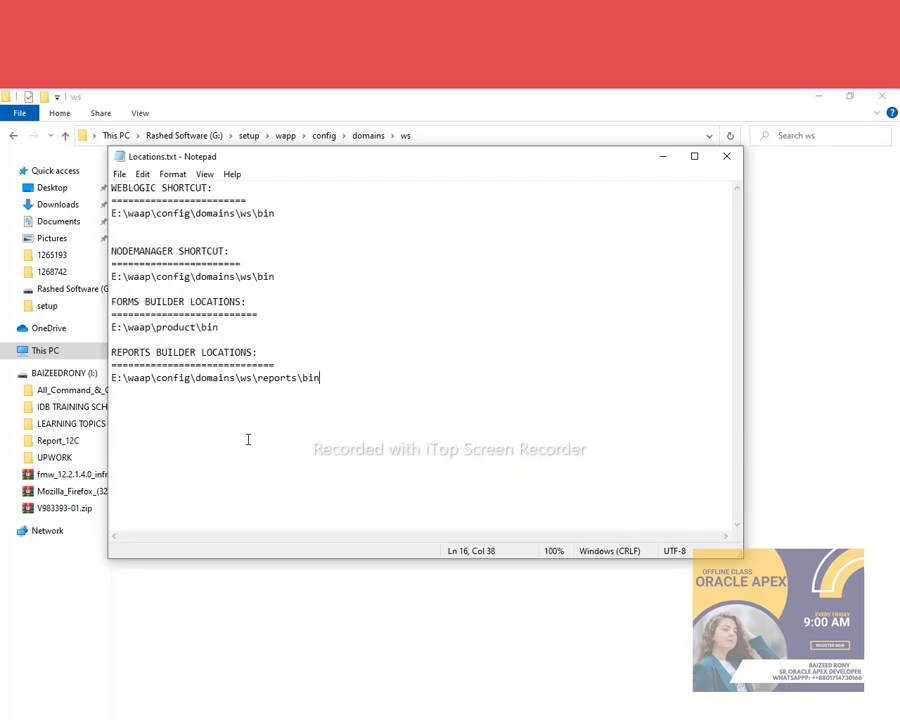
left_click(662, 160)
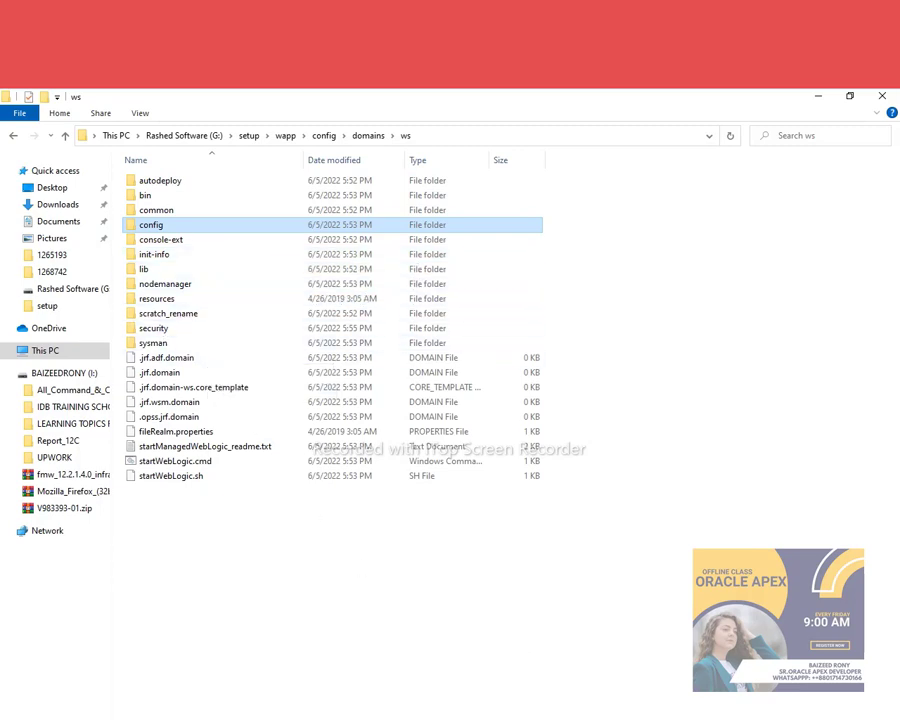
left_click(689, 707)
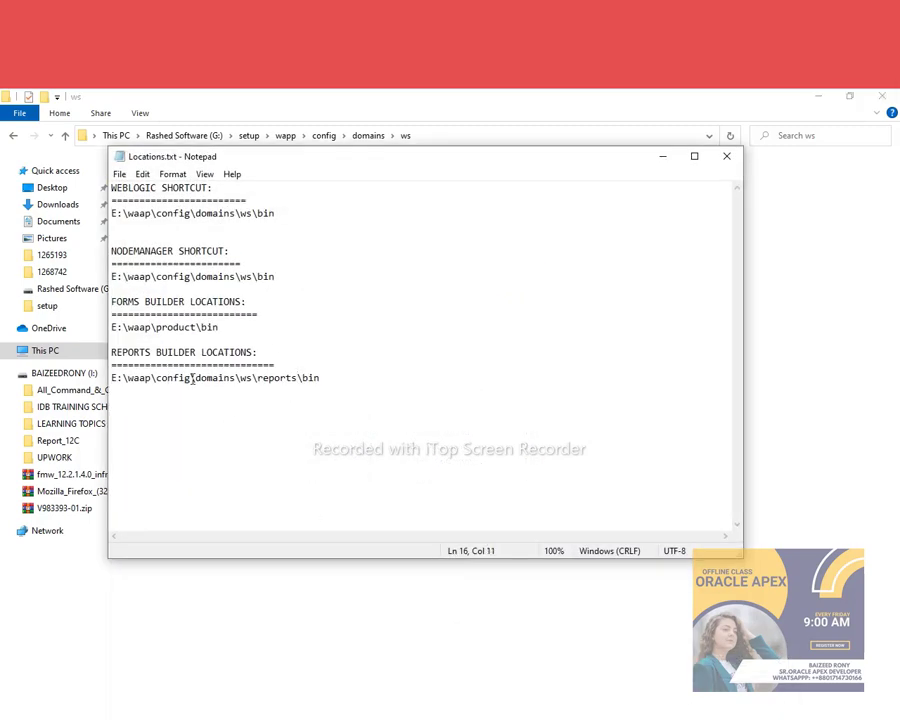
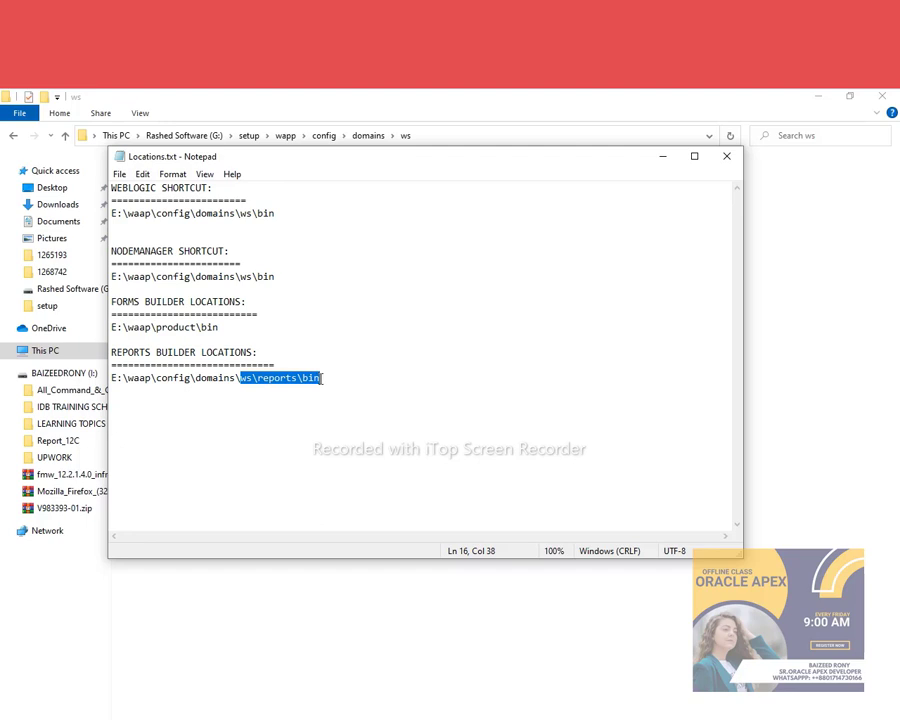
Step: Minimize the Locations notes, look over the ws domain's folders and open bin
left_click(662, 157)
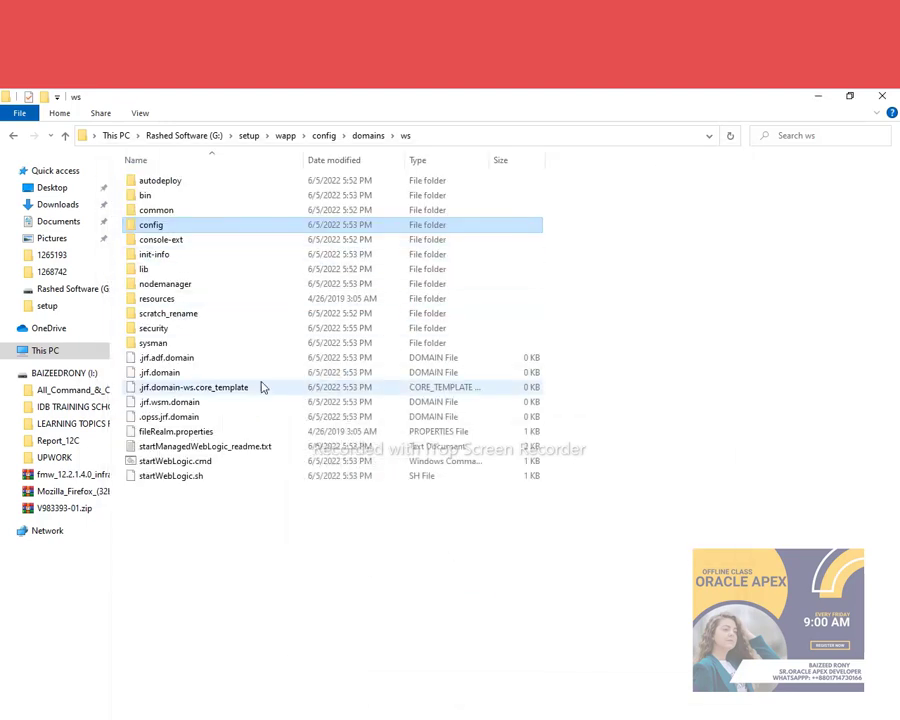
left_click(165, 195)
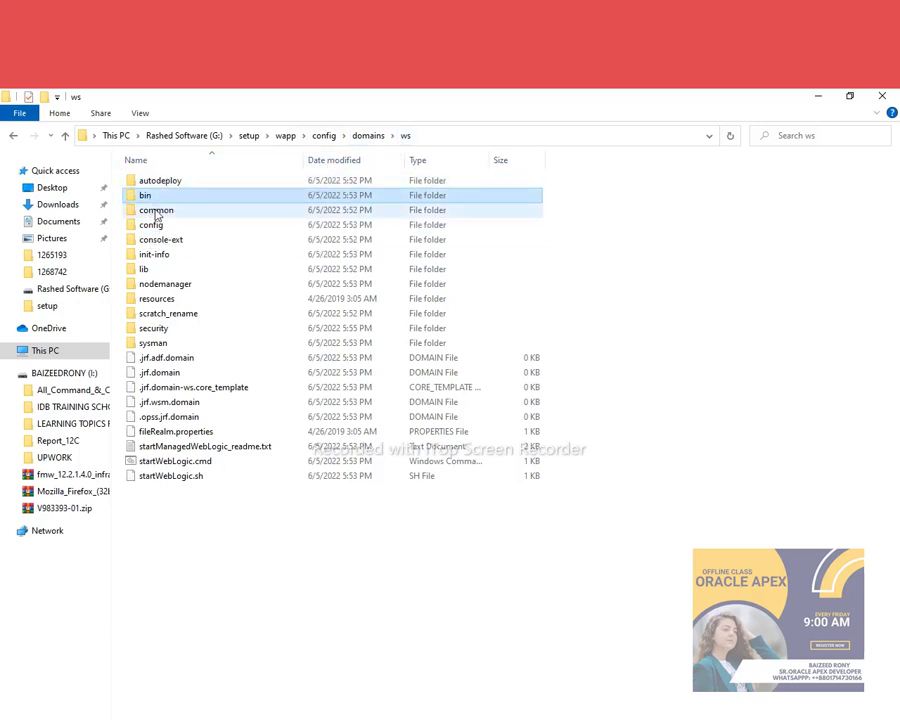
left_click(152, 210)
left_click(156, 225)
left_click(157, 242)
left_click(151, 255)
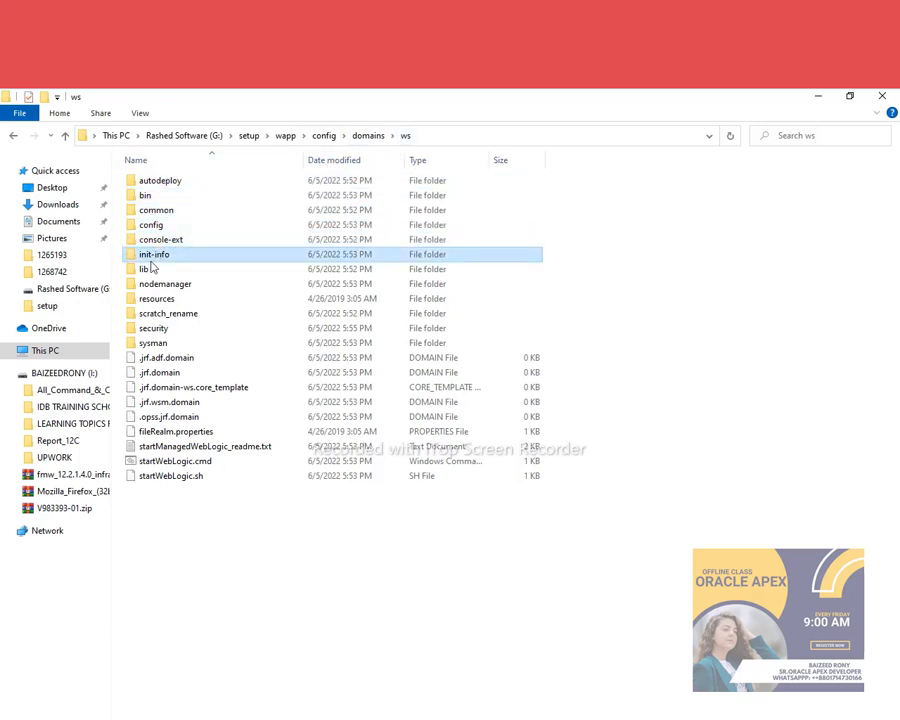
left_click(148, 270)
left_click(157, 287)
left_click(155, 328)
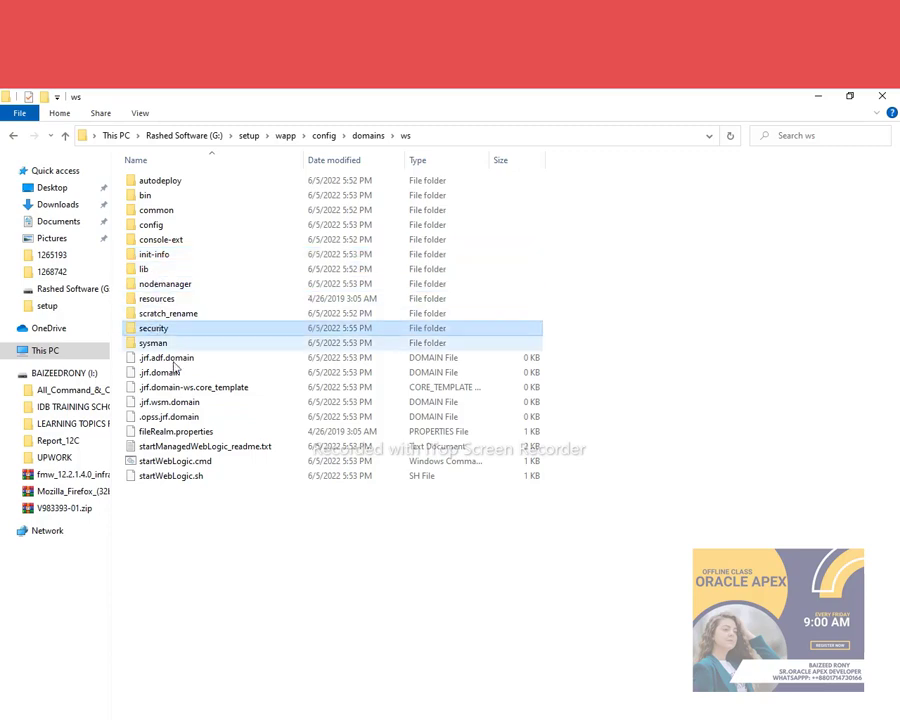
left_click(186, 538)
left_click(156, 226)
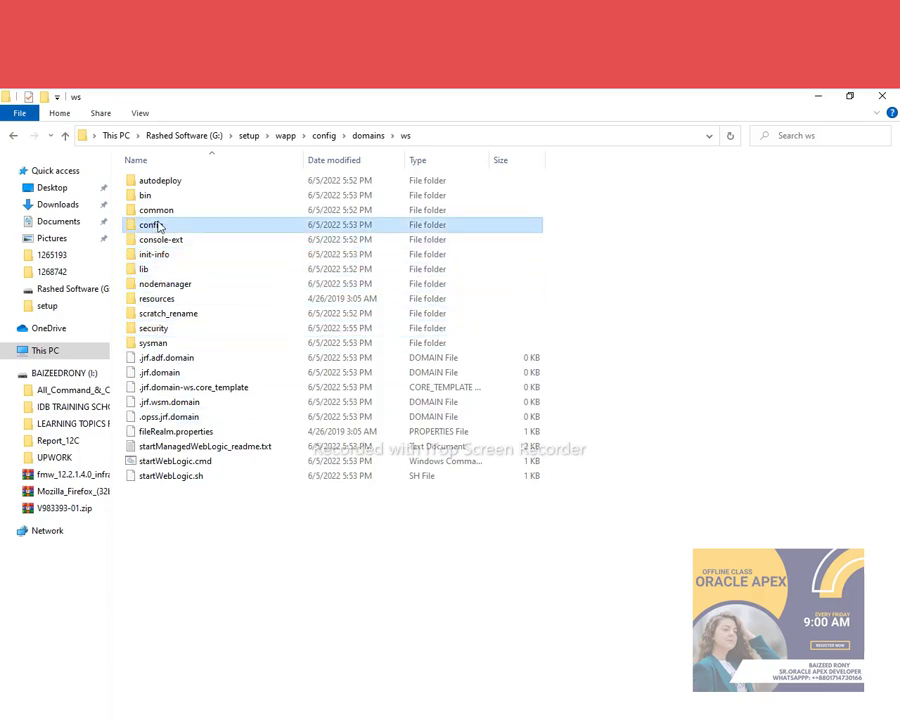
left_click(147, 196)
double_click(148, 197)
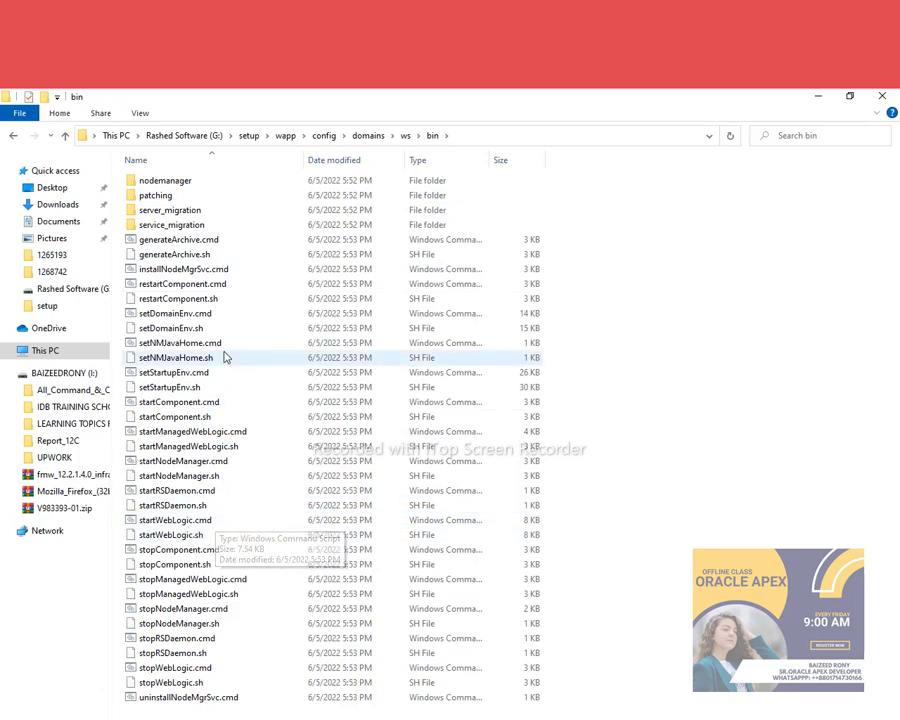
Step: Return to domains, reopen ws, and check bin and service_migration before going back up to ws
left_click(366, 137)
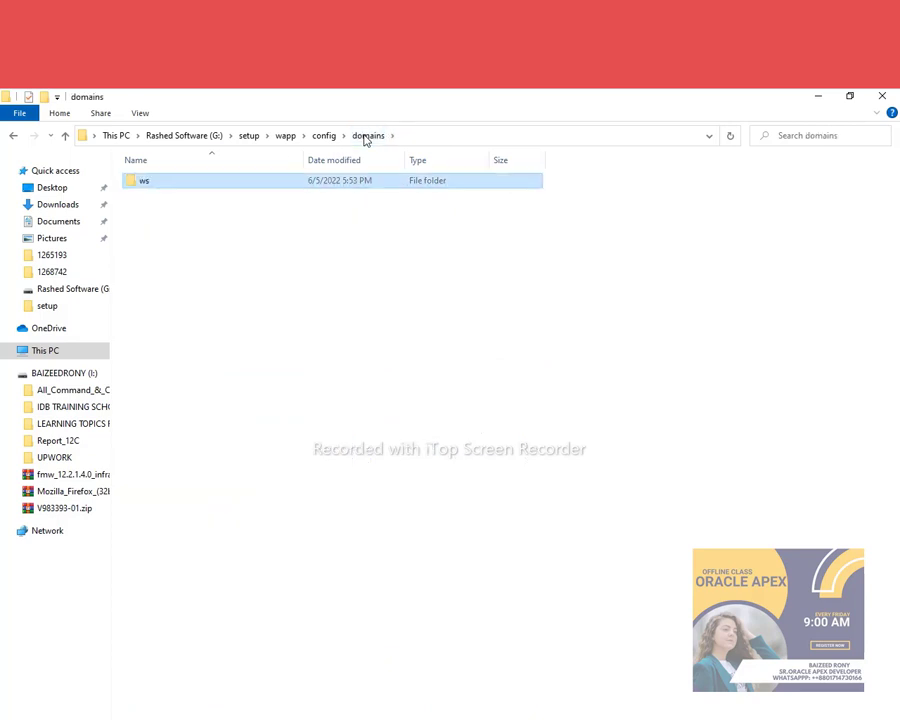
left_click(330, 137)
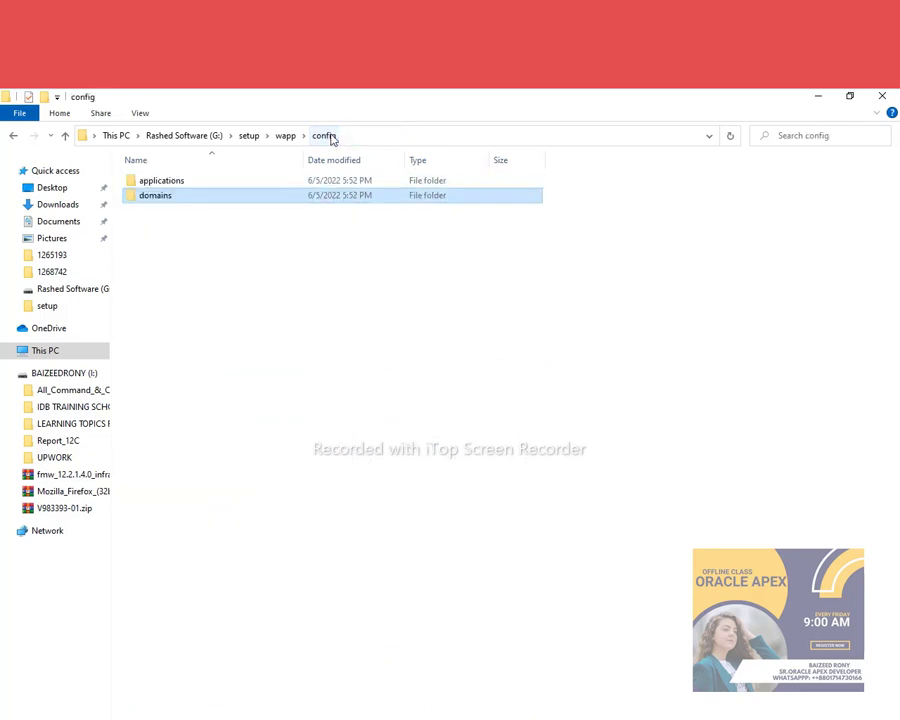
double_click(177, 199)
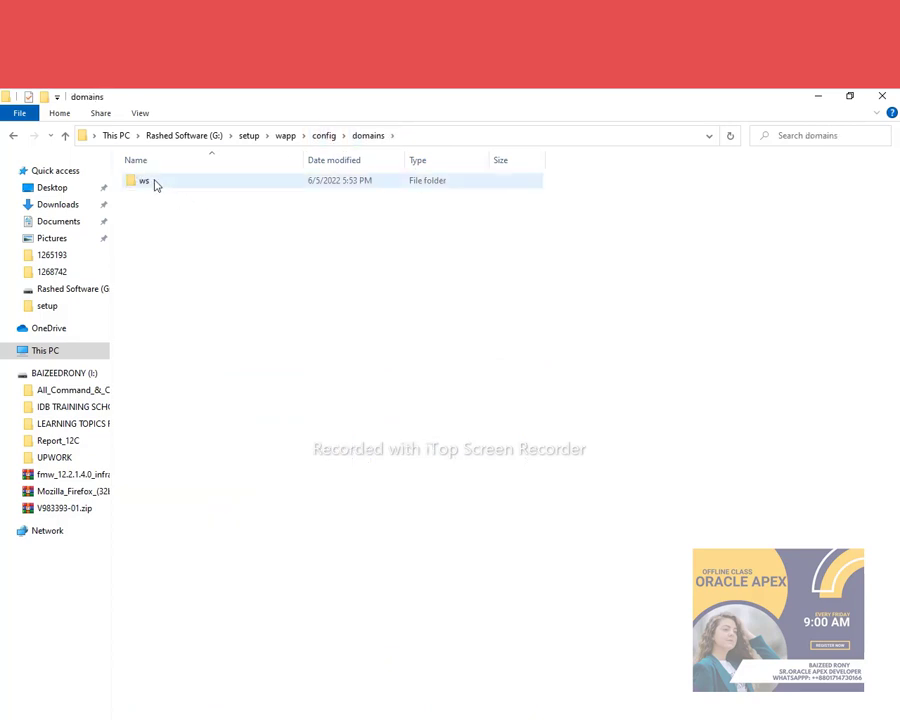
double_click(155, 182)
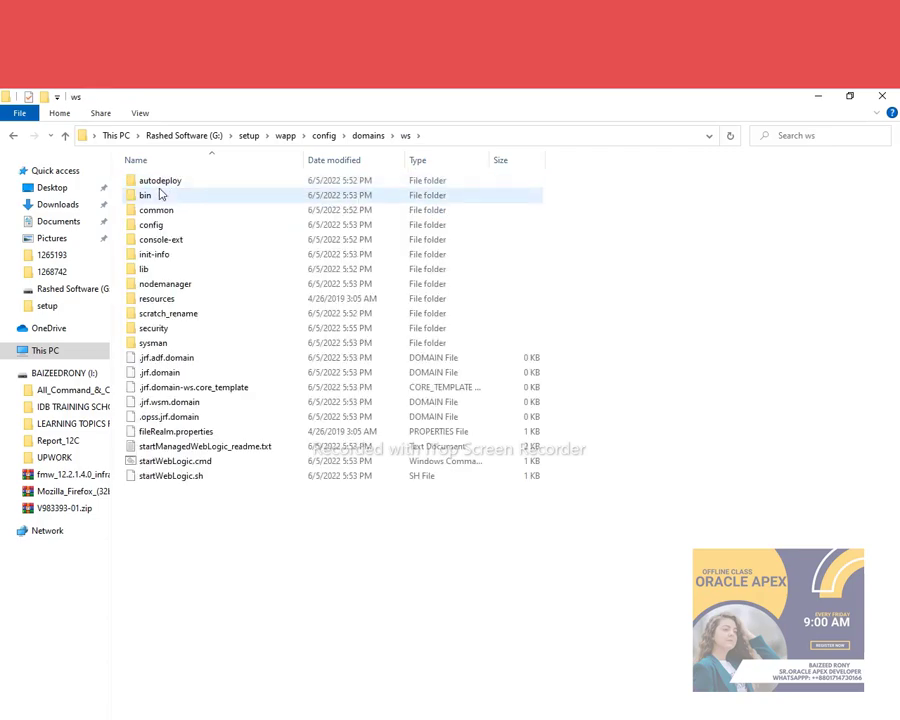
double_click(160, 194)
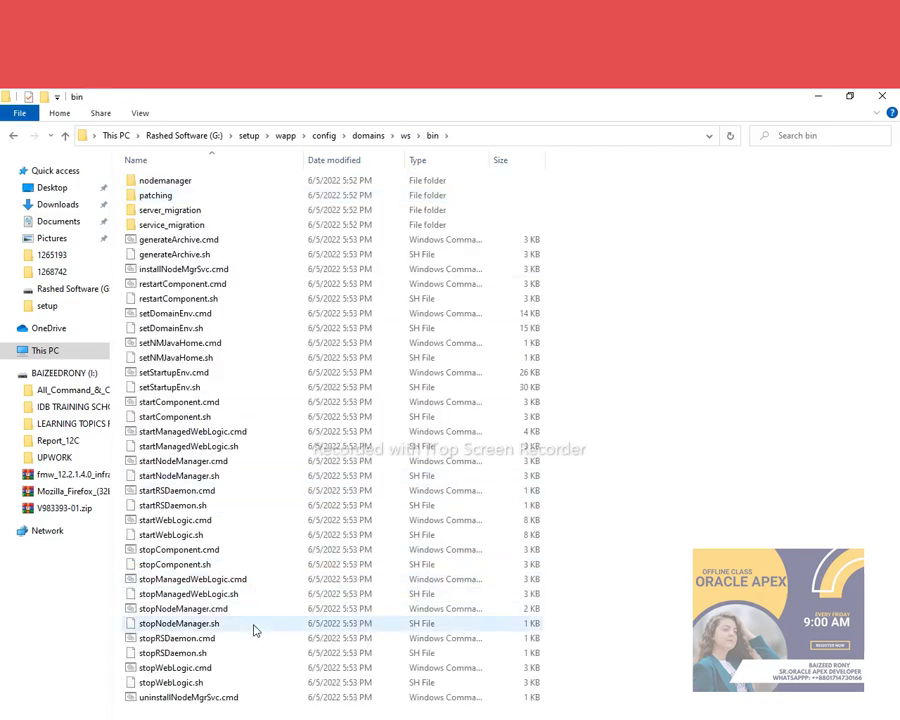
left_click(166, 226)
double_click(166, 226)
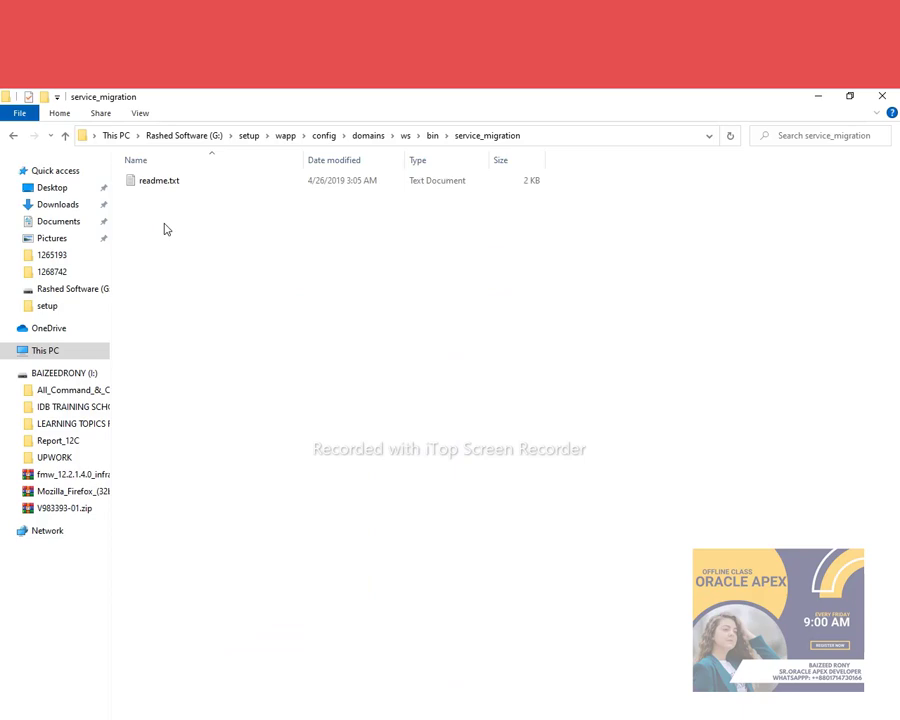
left_click(66, 139)
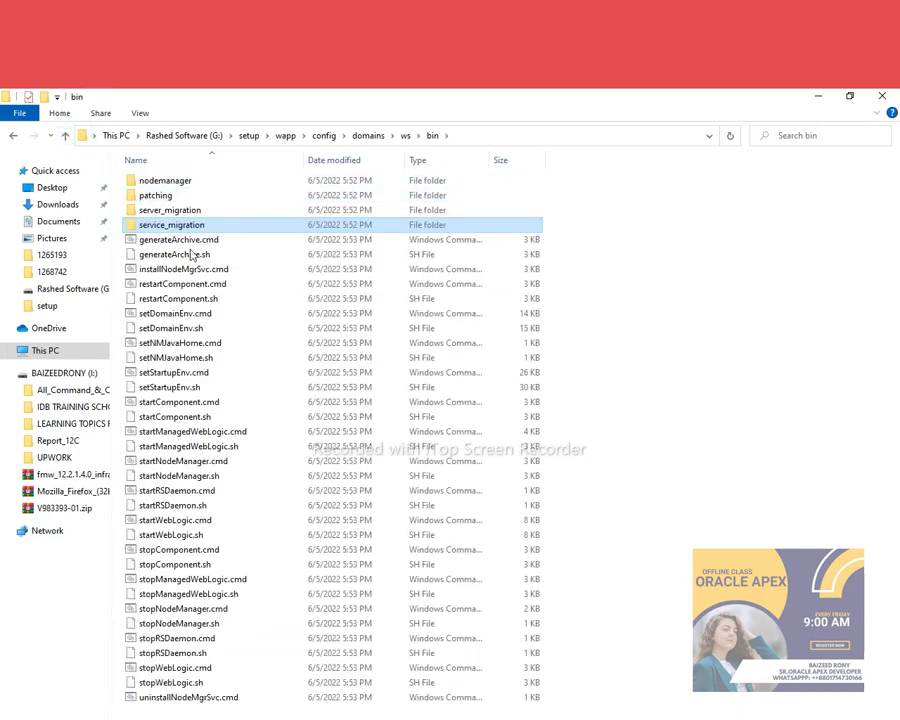
left_click(67, 138)
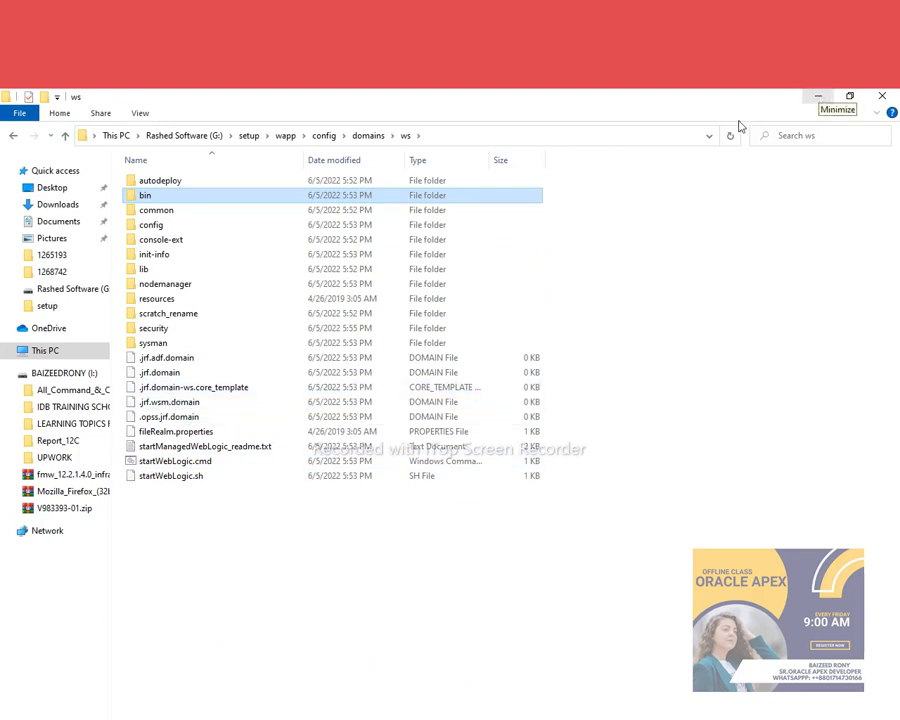
Step: Browse the ws common, db and config folders, then close Explorer
double_click(166, 212)
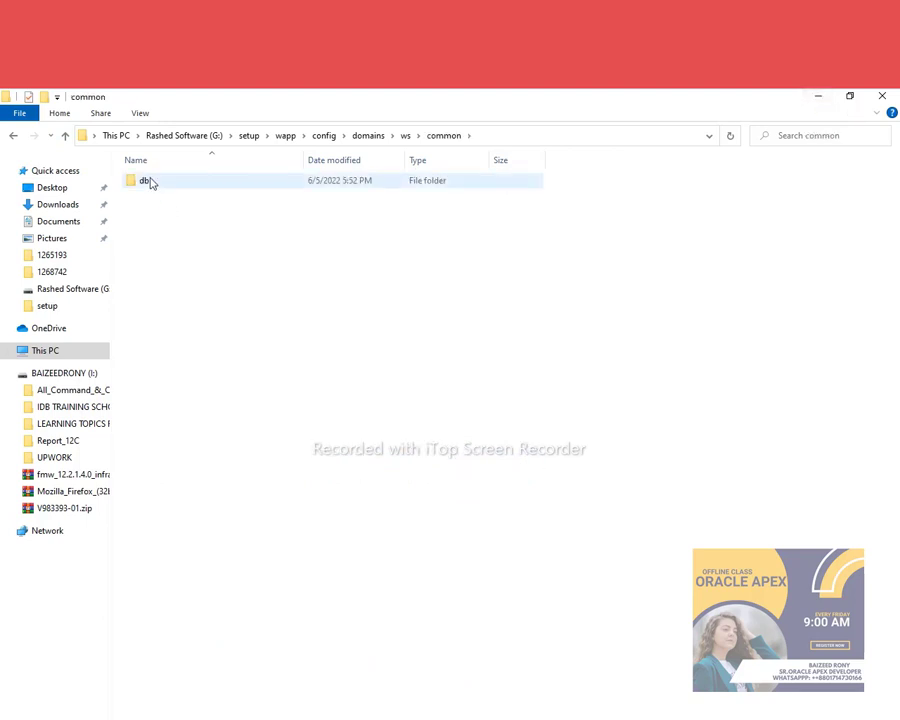
double_click(150, 183)
left_click(65, 140)
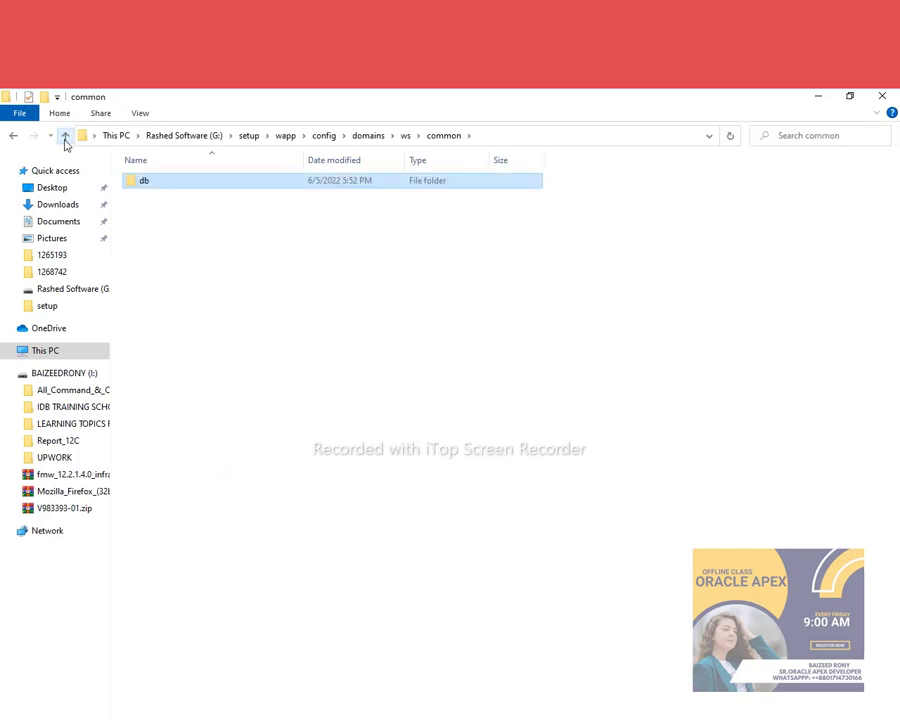
left_click(65, 140)
double_click(156, 224)
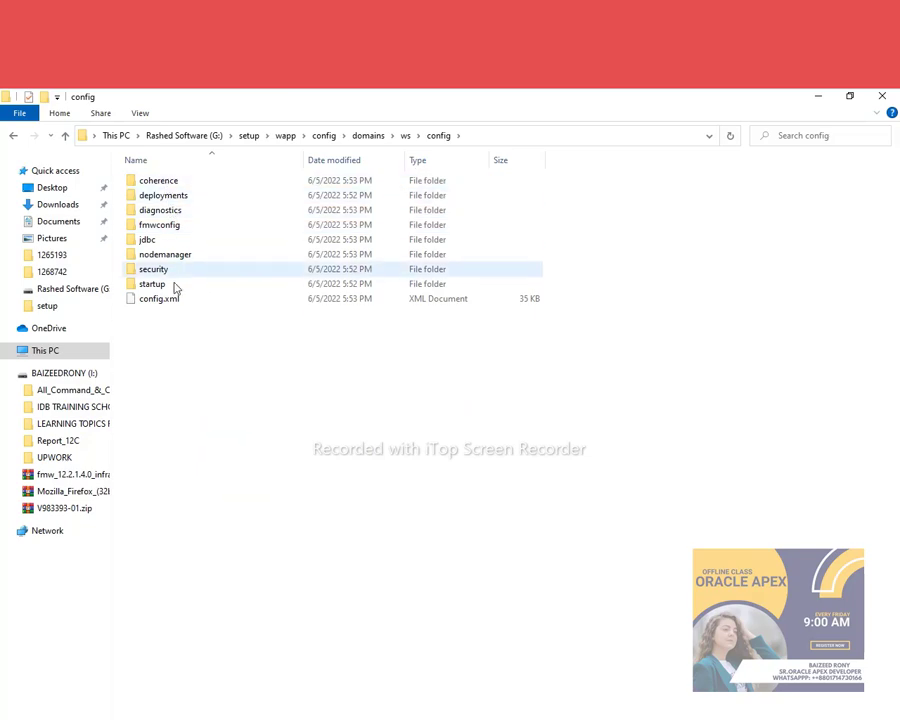
left_click(68, 137)
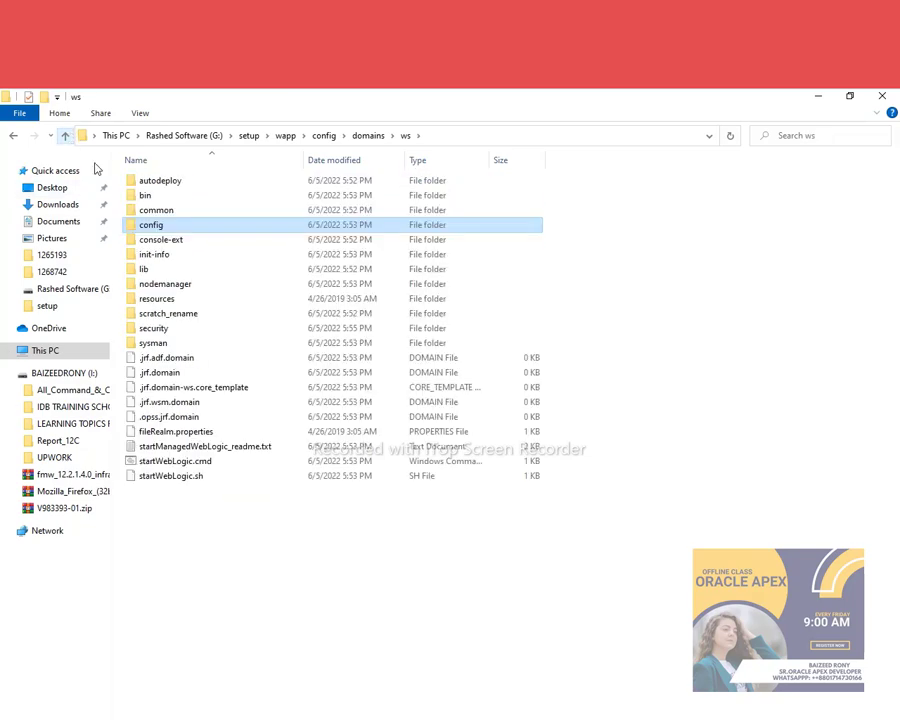
left_click(884, 96)
Step: Refresh the desktop and check the database folder on Rashed Software (G:)
right_click(471, 321)
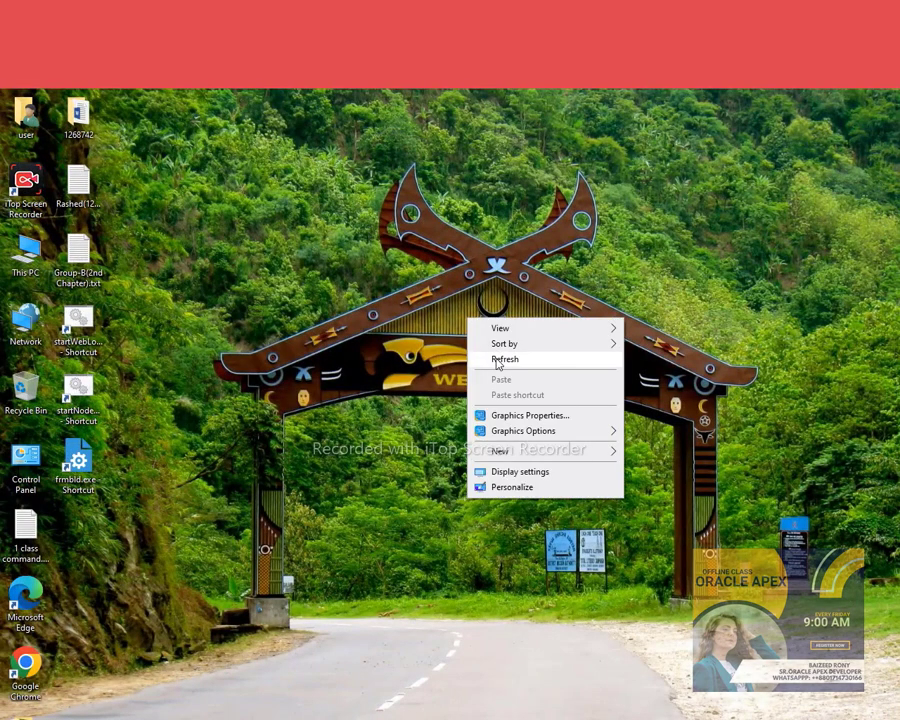
left_click(497, 362)
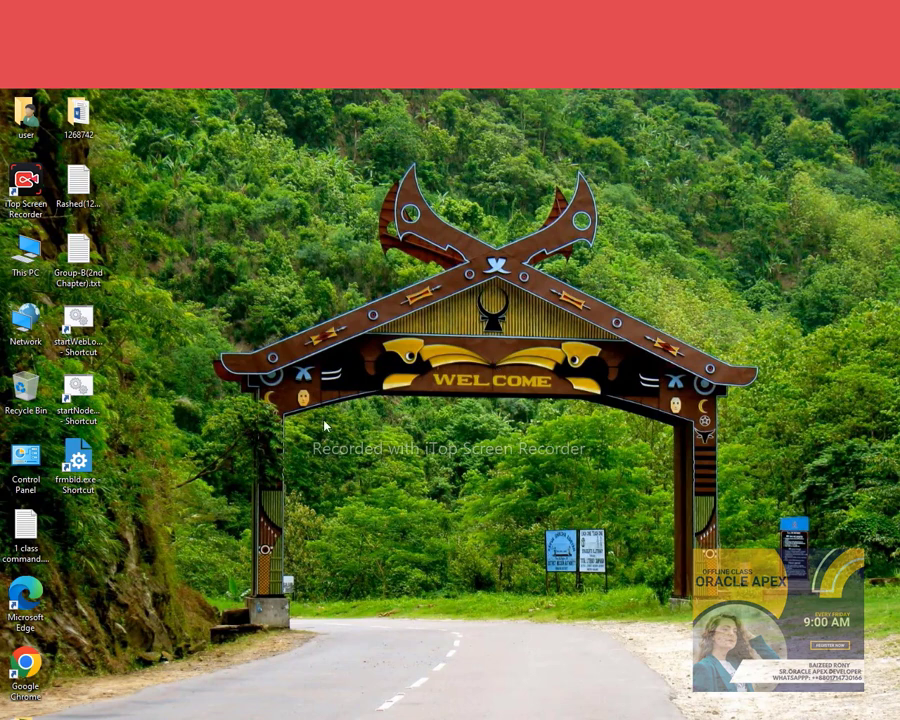
double_click(25, 255)
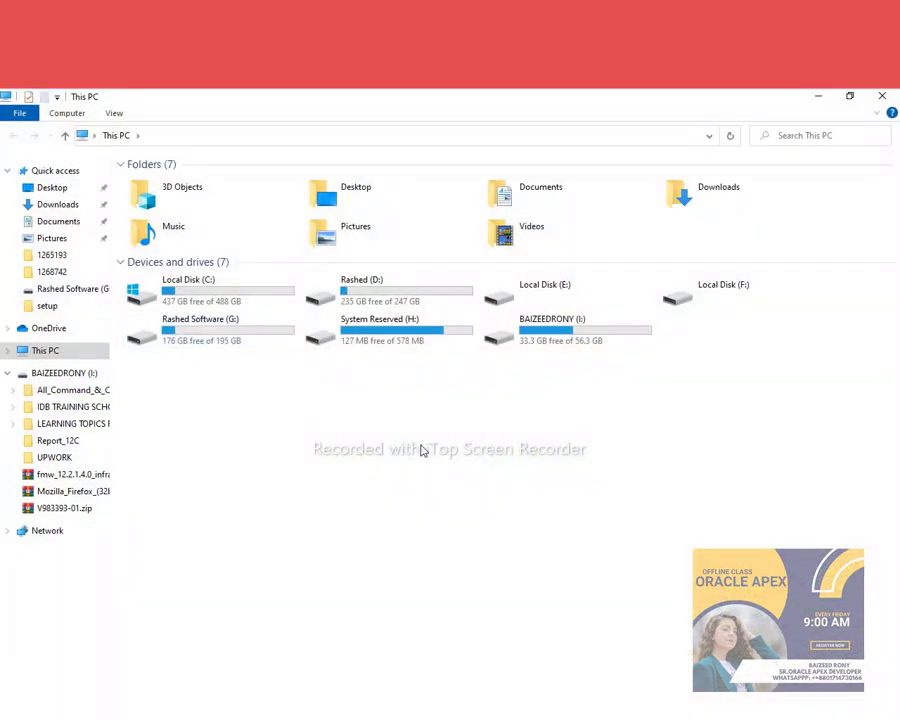
double_click(215, 334)
double_click(169, 186)
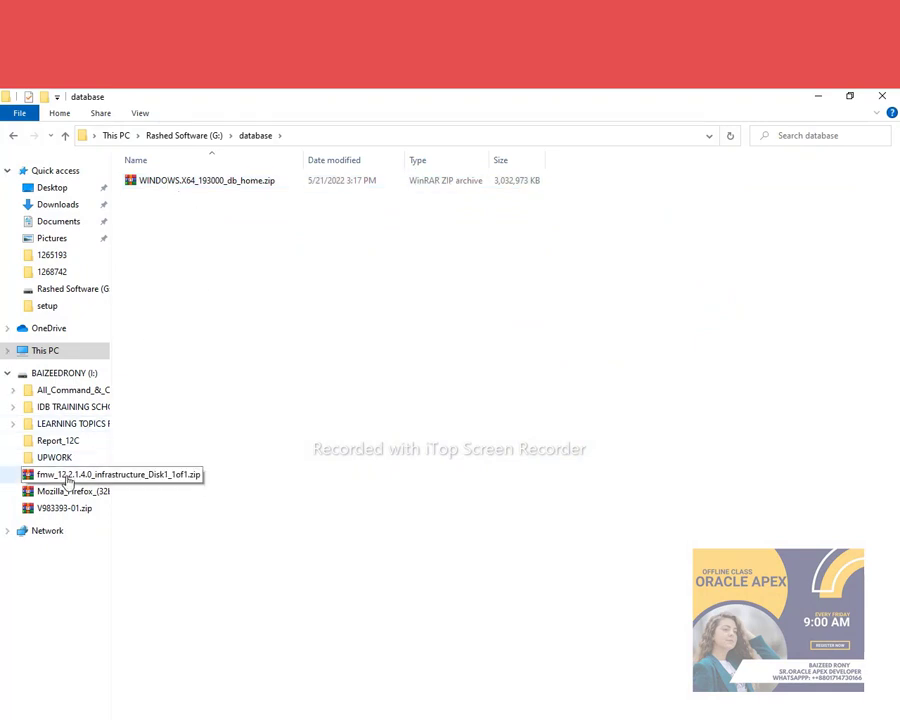
left_click(45, 351)
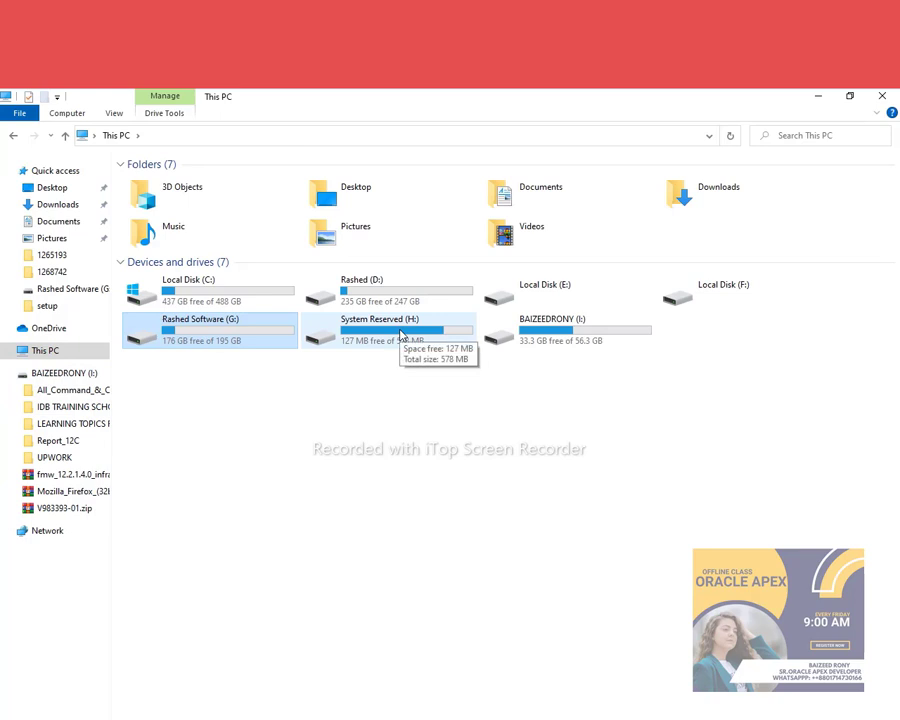
Step: Navigate to D:\oracle\product\12.2.0\dbhome_1 and select its bin folder
double_click(390, 297)
double_click(179, 181)
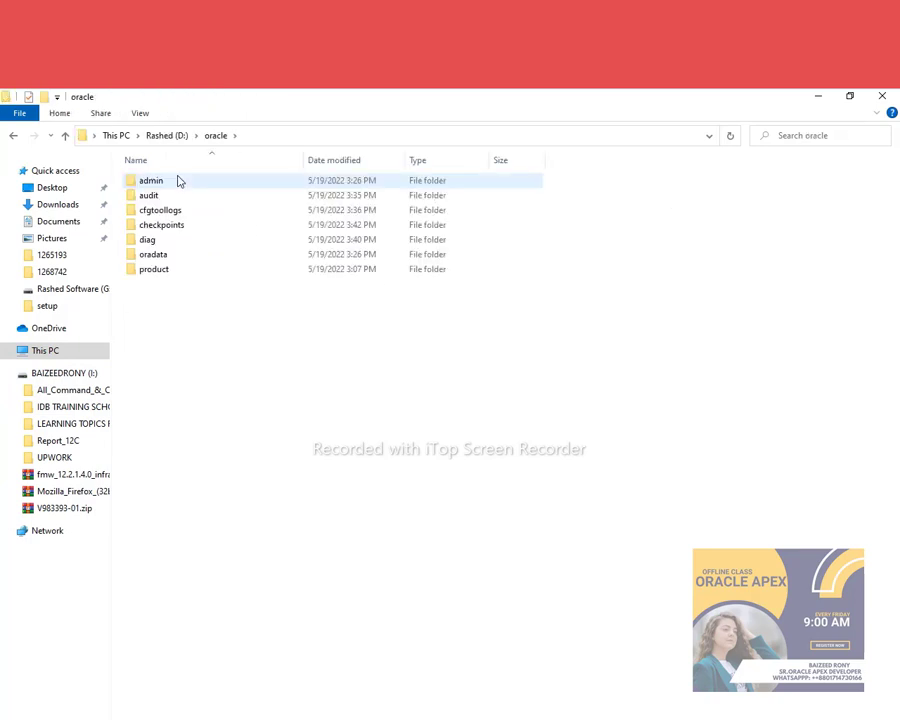
double_click(165, 271)
double_click(189, 187)
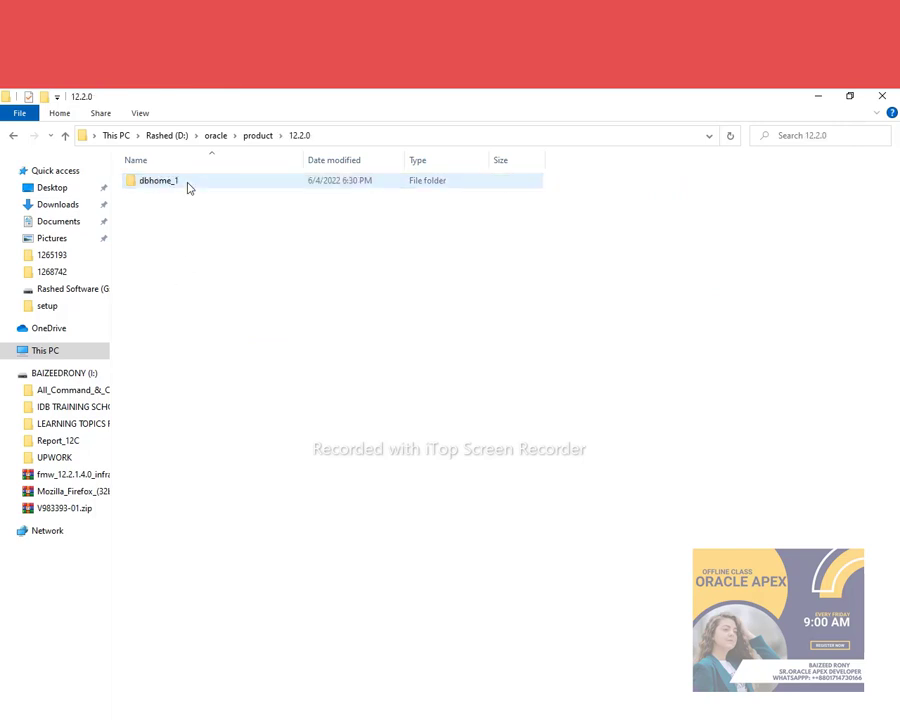
double_click(187, 187)
left_click(152, 272)
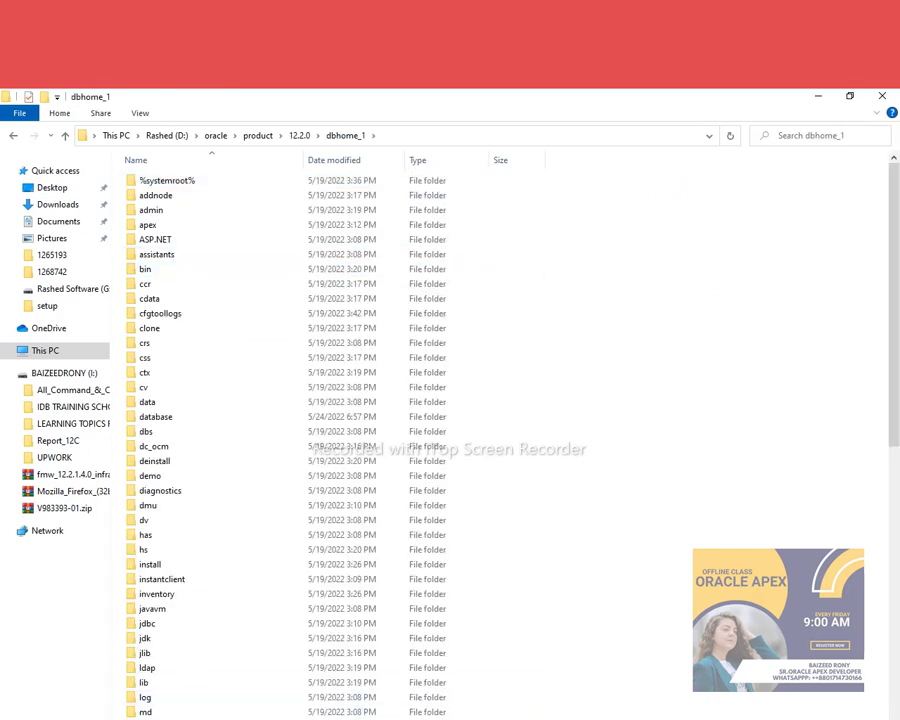
Step: Open tnsnames.ora from the network admin folder in Notepad, making Notepad the .ora app
double_click(155, 182)
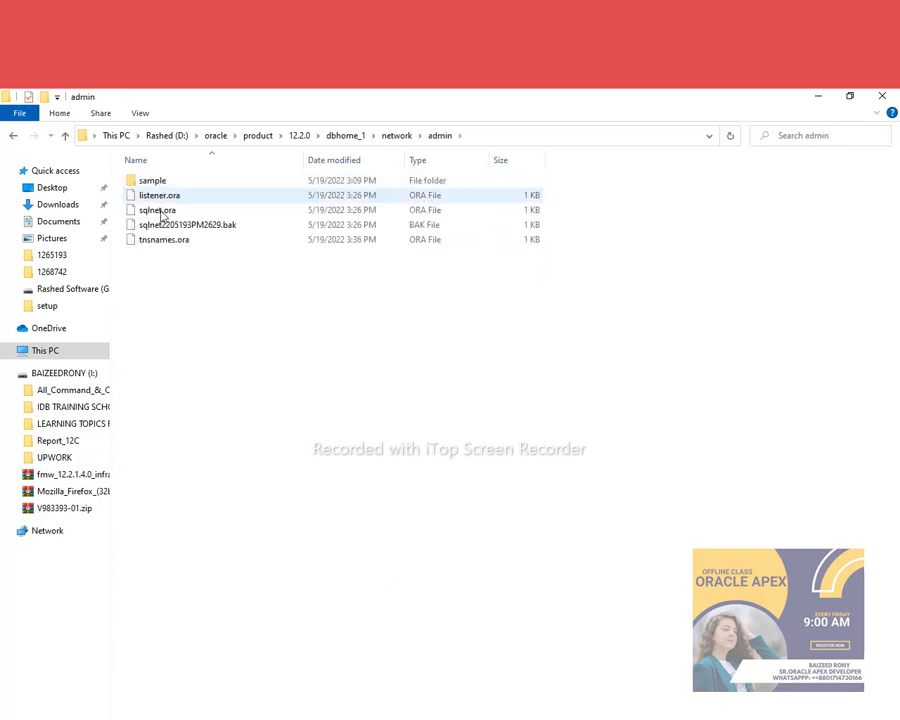
right_click(161, 241)
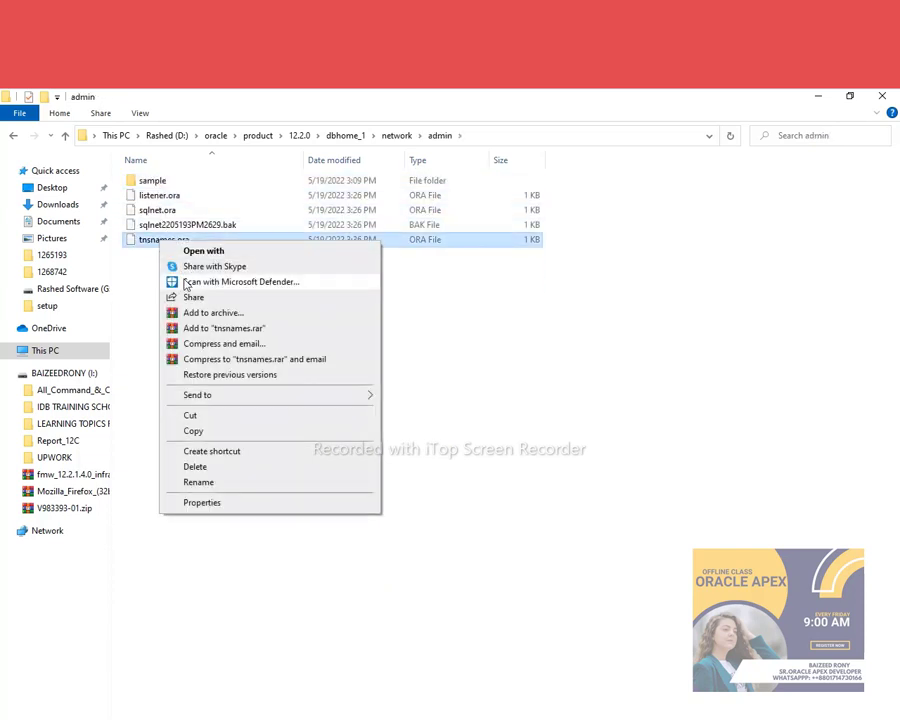
left_click(203, 252)
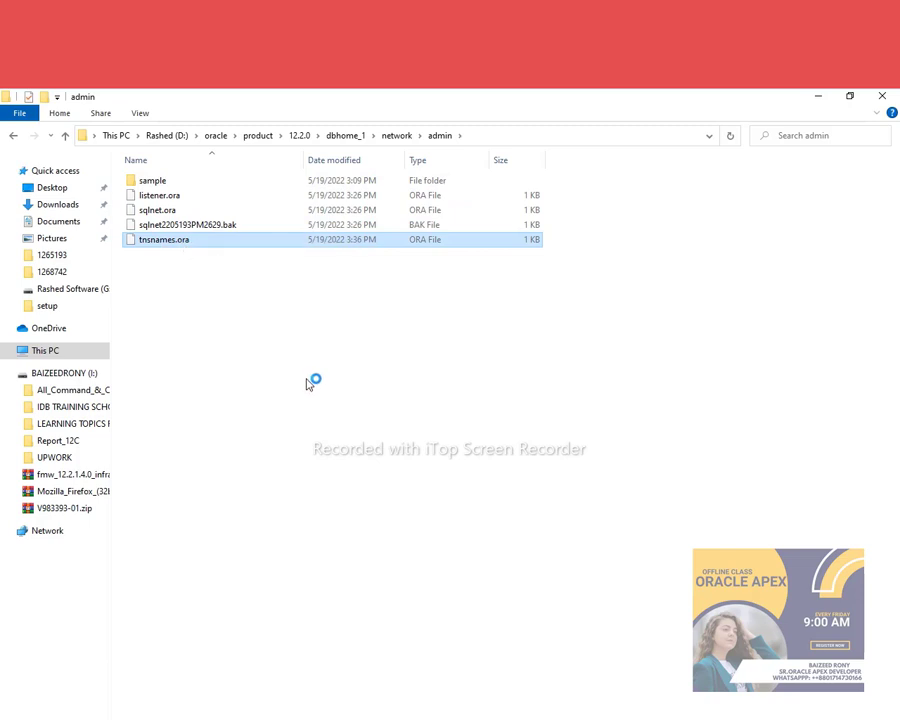
left_click(352, 358)
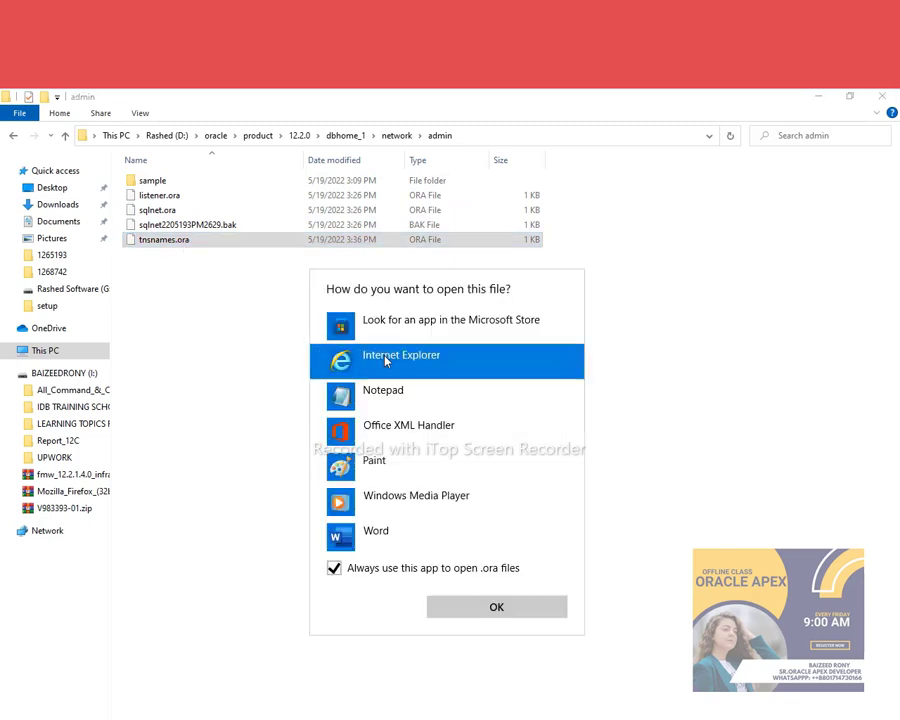
left_click(396, 402)
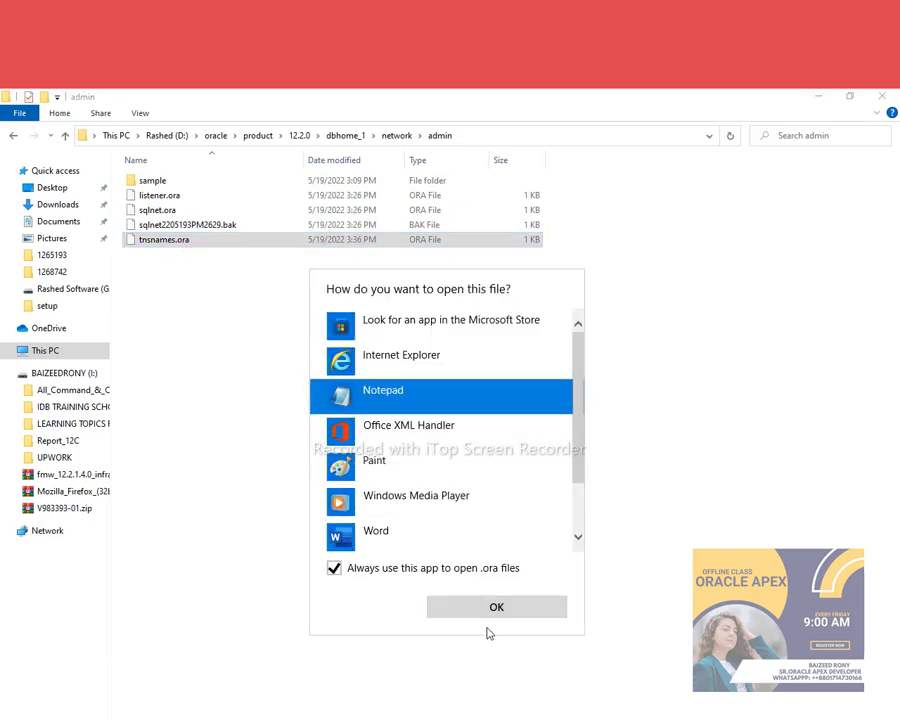
left_click(496, 607)
Step: Copy the ORCL connection entry from tnsnames.ora and close Notepad
scroll(327, 384, "down", 1)
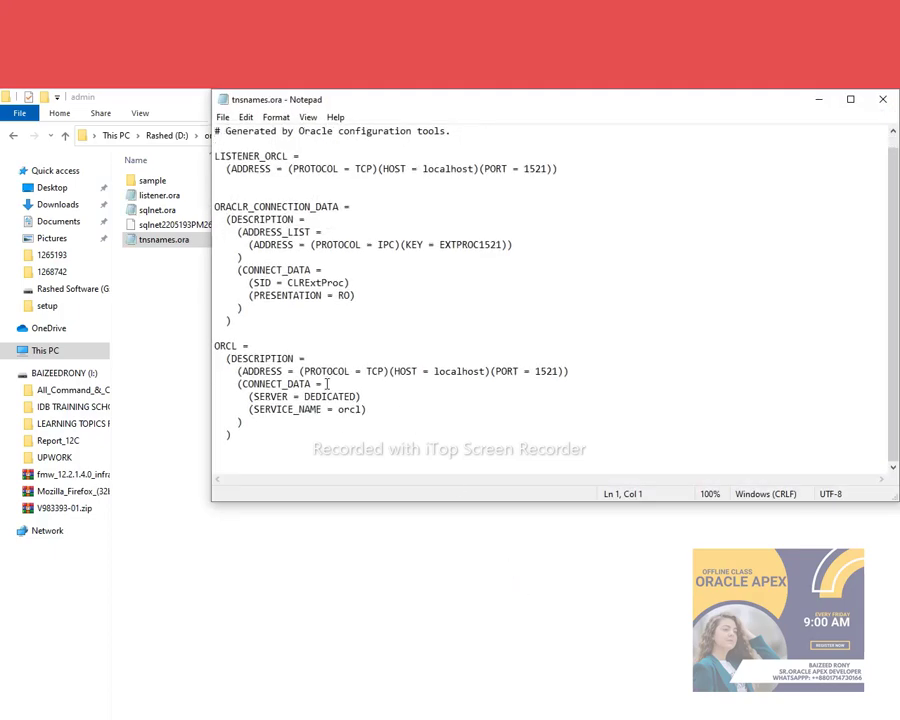
left_click_drag(271, 438, 224, 358)
right_click(232, 366)
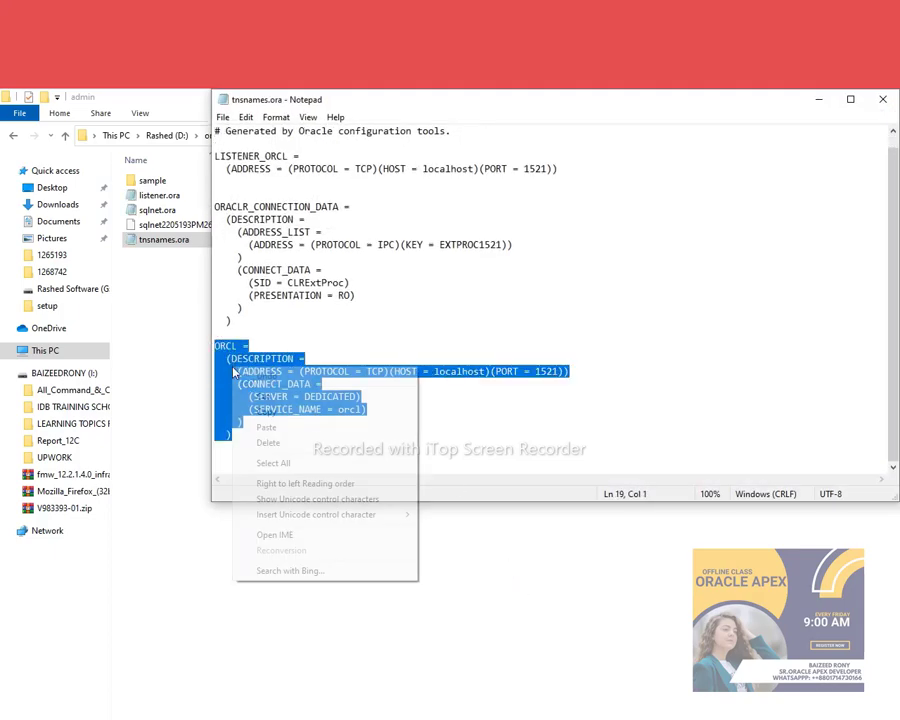
left_click(272, 412)
left_click(882, 97)
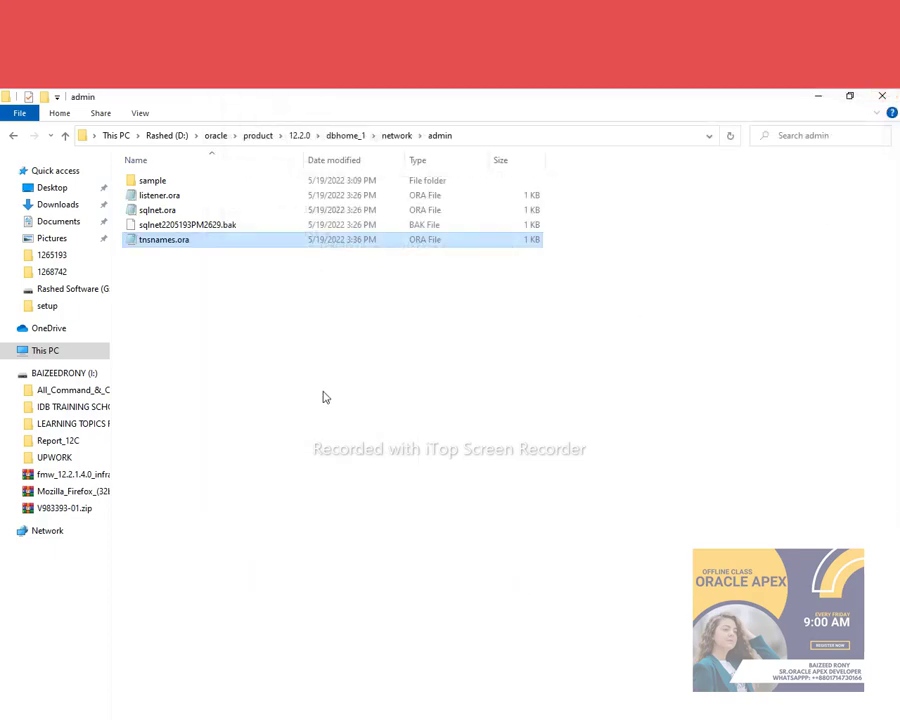
Step: Go to G:\setup\wapp\product and bring up the options for the tnsnames.ora search result
left_click(62, 373)
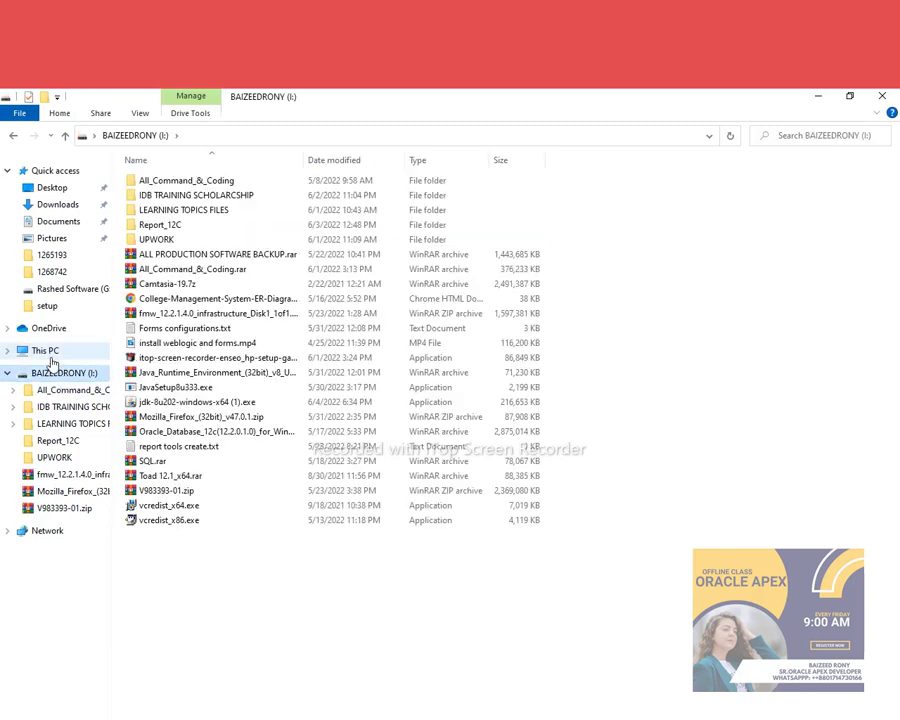
left_click(46, 350)
left_click(345, 327)
double_click(254, 332)
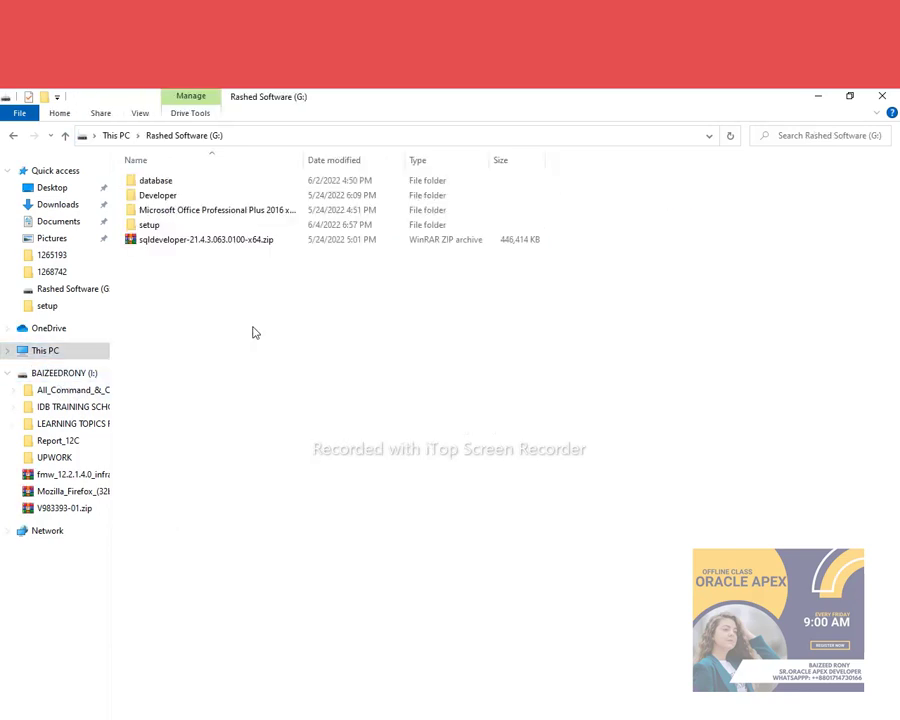
left_click(170, 226)
double_click(170, 226)
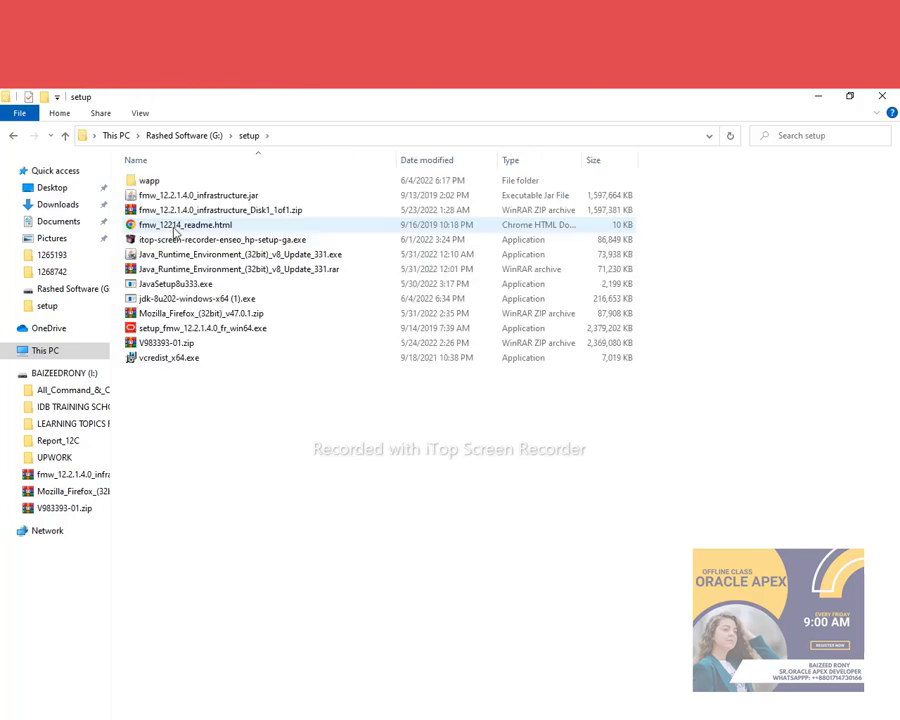
double_click(170, 183)
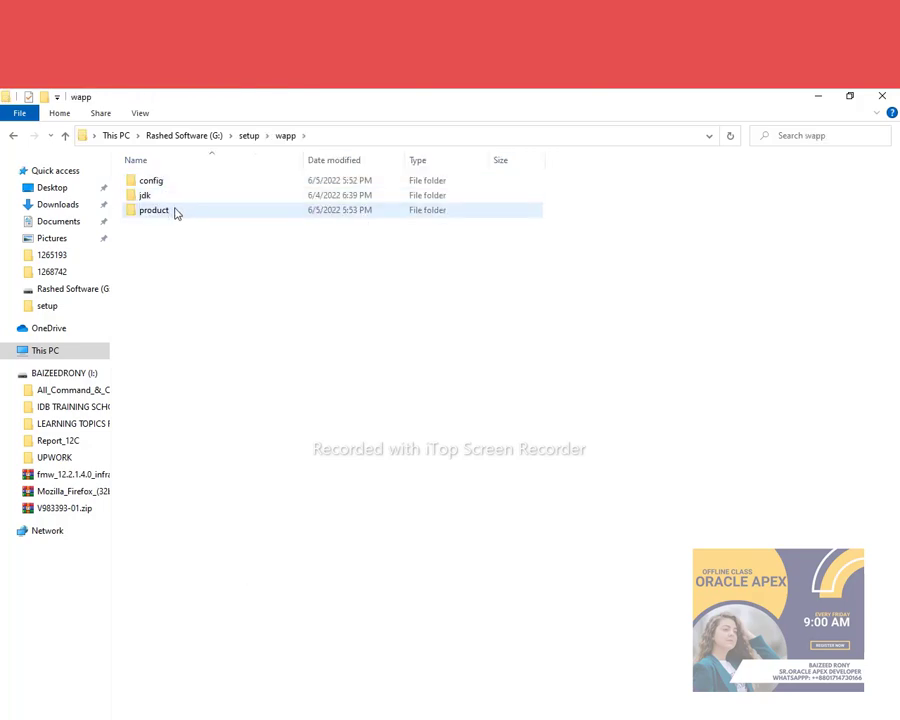
double_click(176, 211)
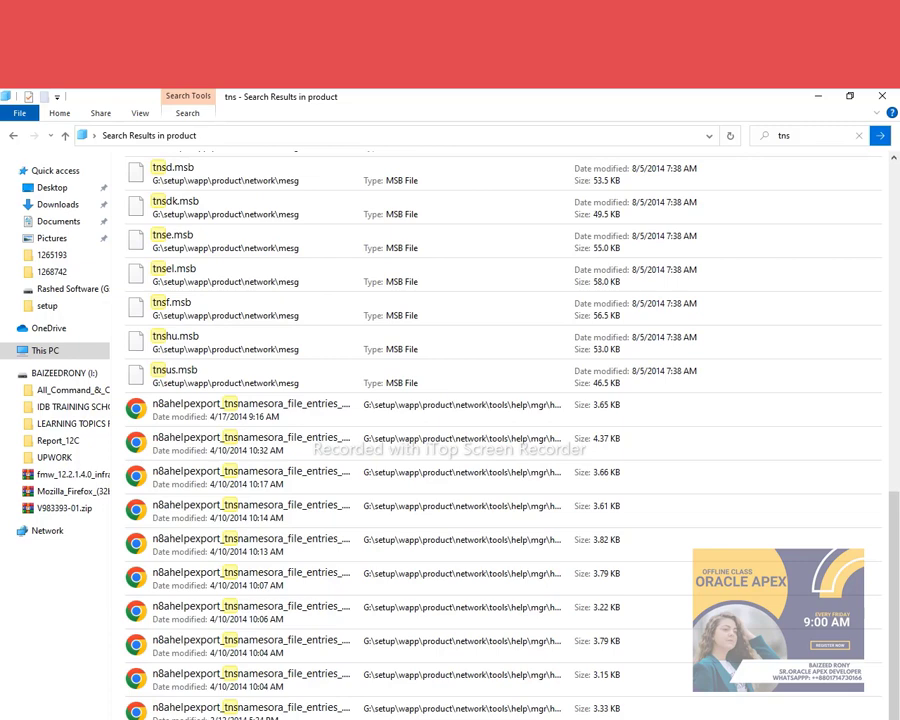
right_click(297, 421)
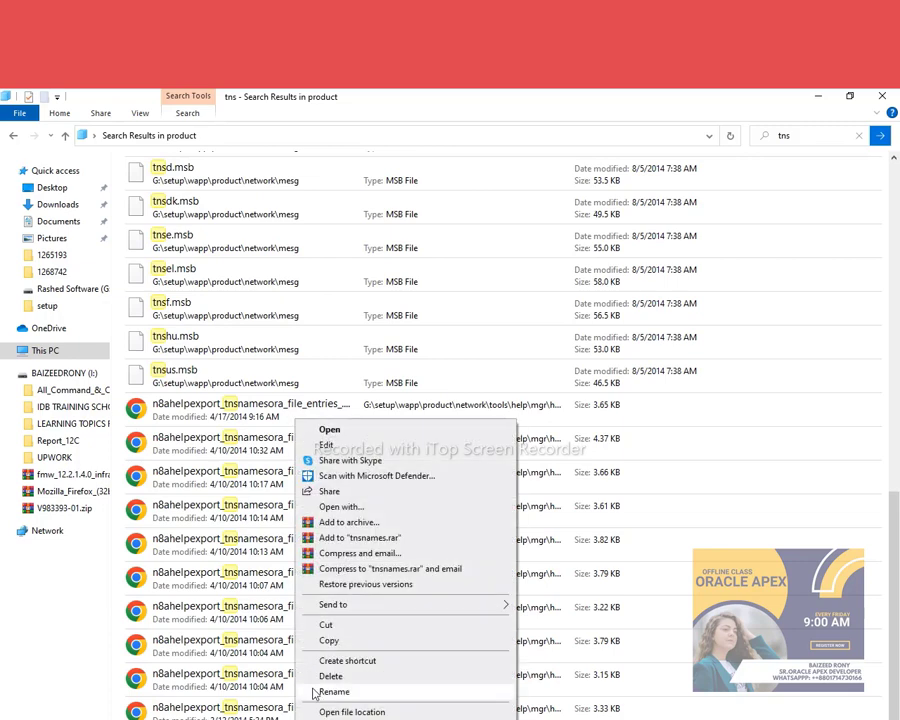
Step: Open the product tnsnames.oRA in Notepad, maximize it and review its contents
left_click(326, 444)
scroll(397, 318, "down", 3)
scroll(397, 318, "down", 15)
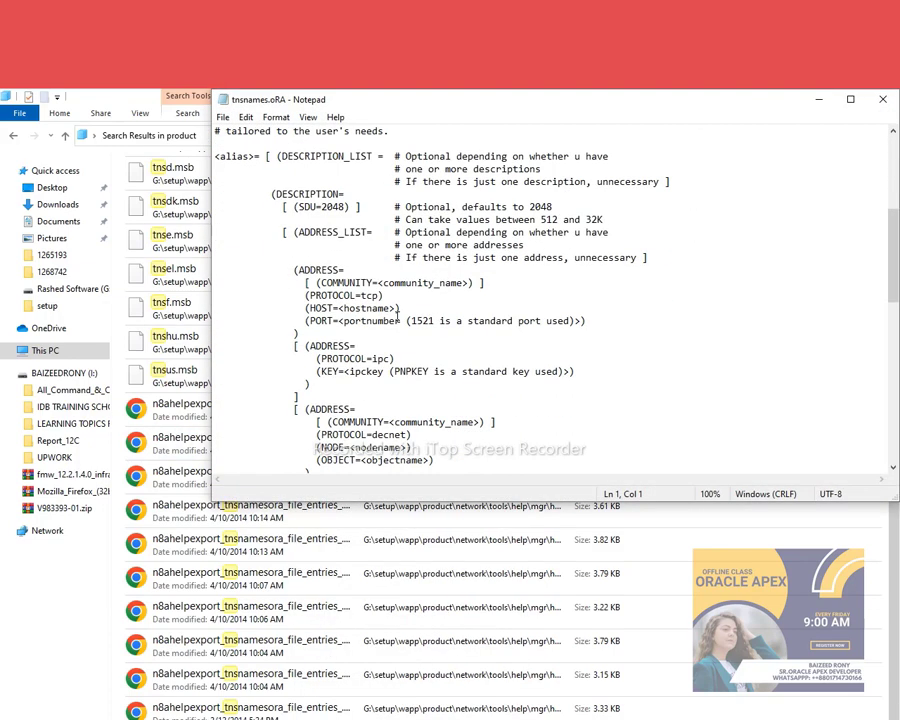
scroll(403, 346, "down", 1)
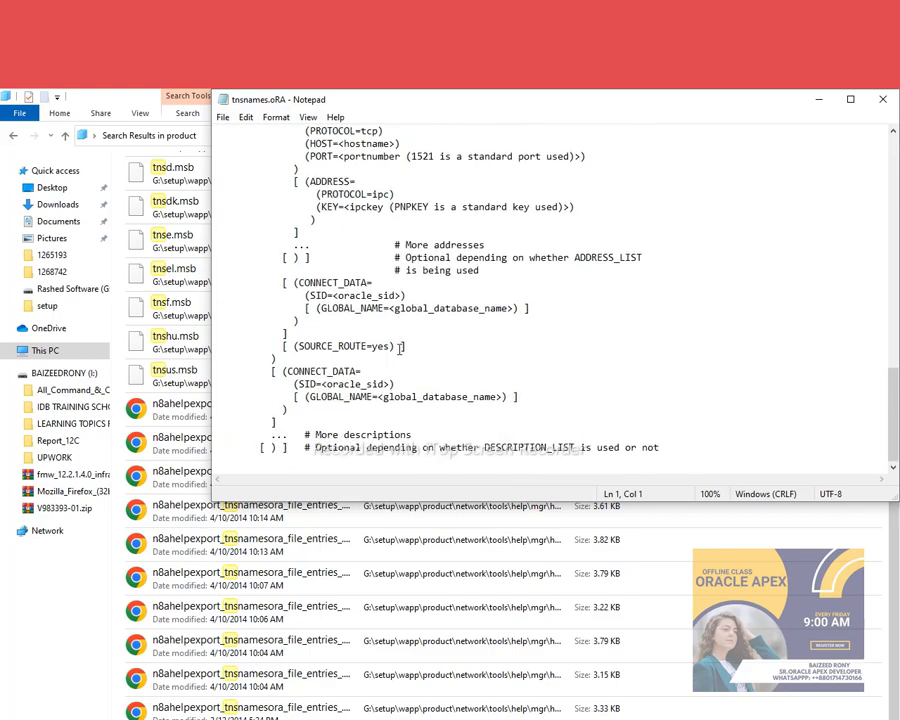
left_click(850, 99)
scroll(298, 410, "up", 20)
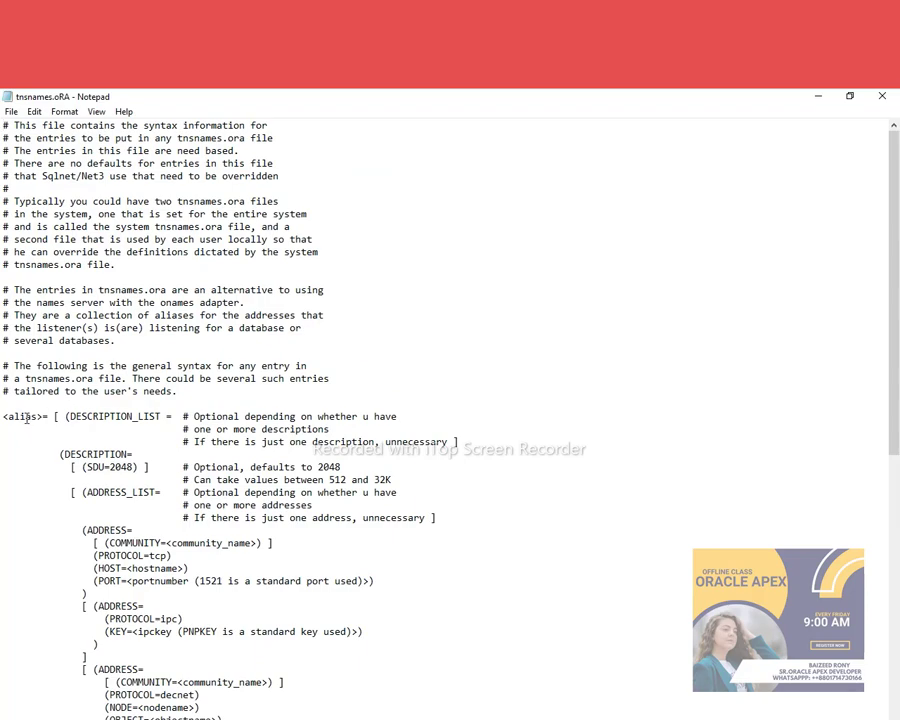
scroll(43, 432, "down", 15)
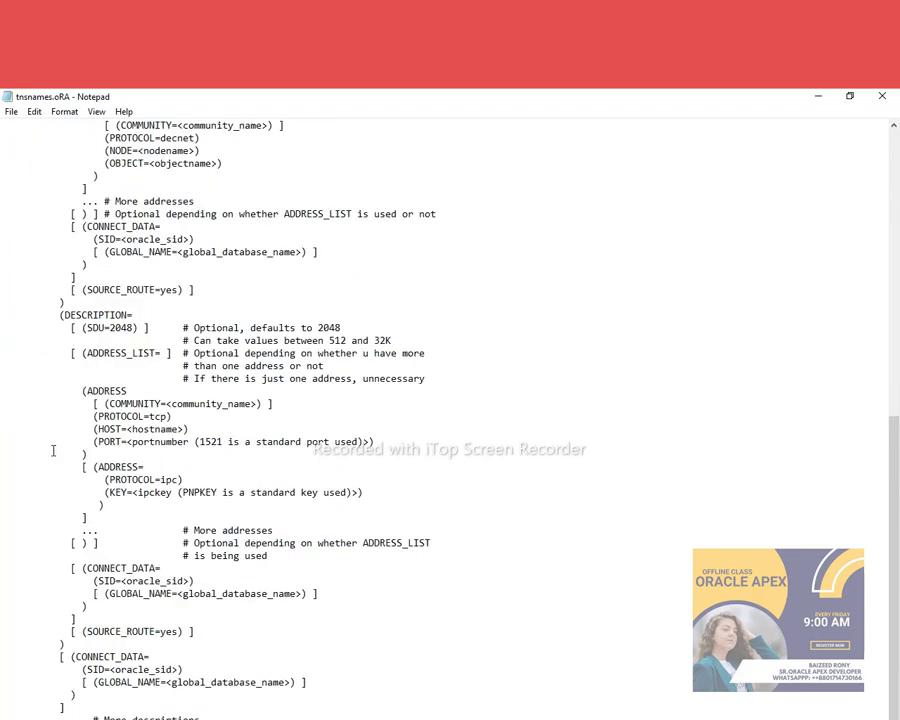
scroll(44, 445, "up", 15)
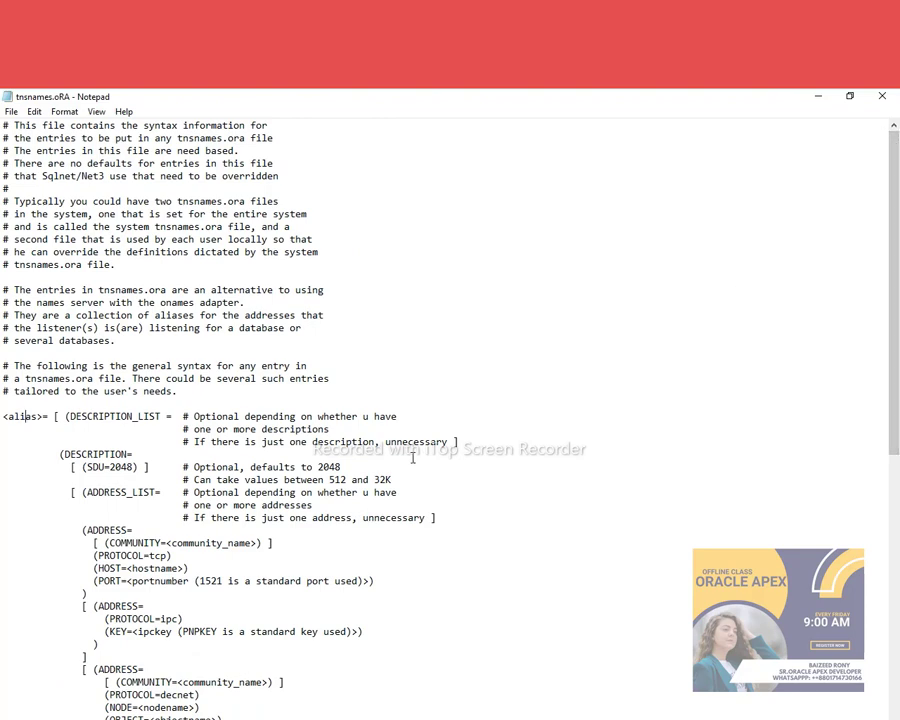
left_click(880, 95)
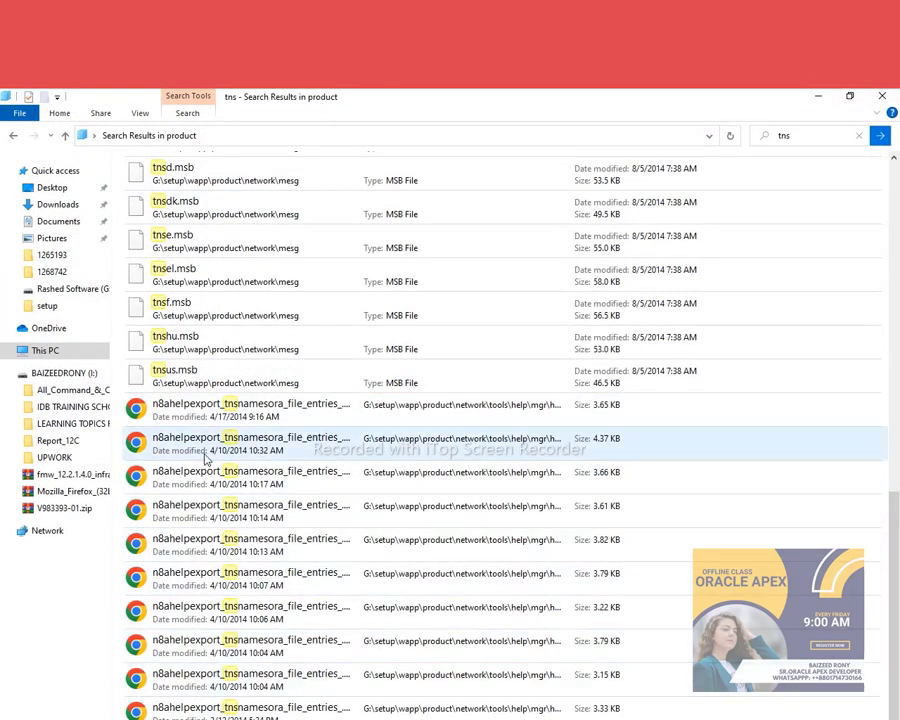
scroll(205, 458, "up", 10)
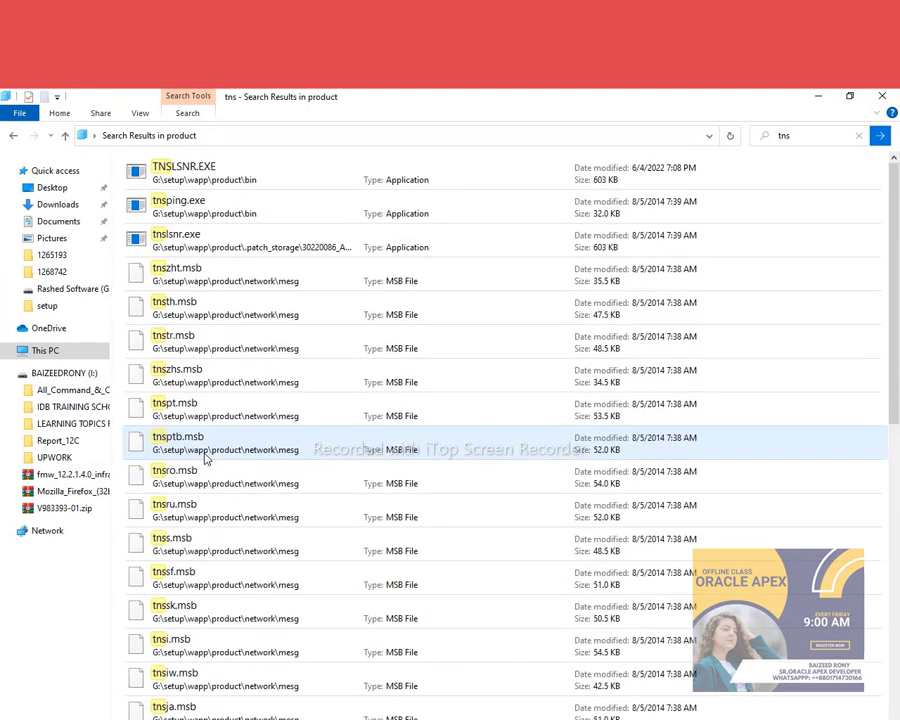
scroll(210, 450, "down", 15)
Step: Paste the ORCL connection entry into tnsnames.oRA, save it and close Notepad
key("alt+Tab")
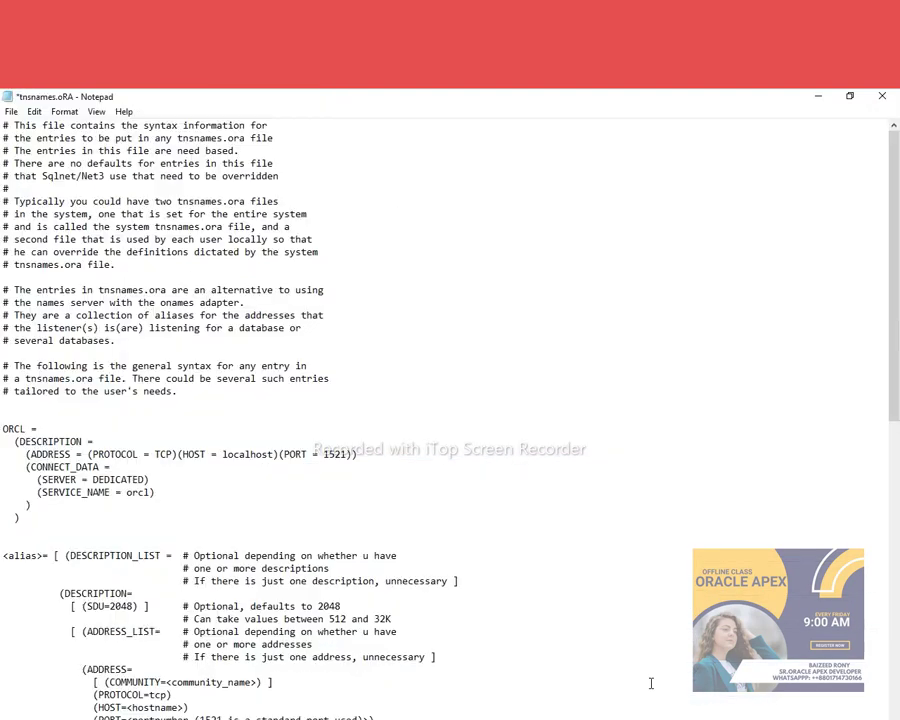
left_click_drag(4, 429, 38, 520)
left_click(11, 111)
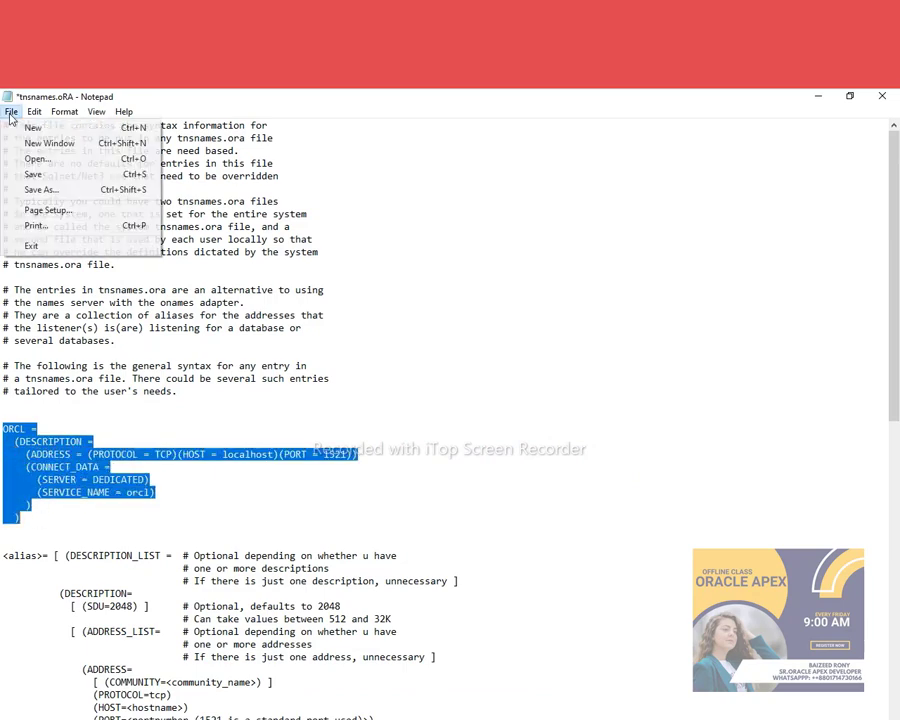
left_click(36, 172)
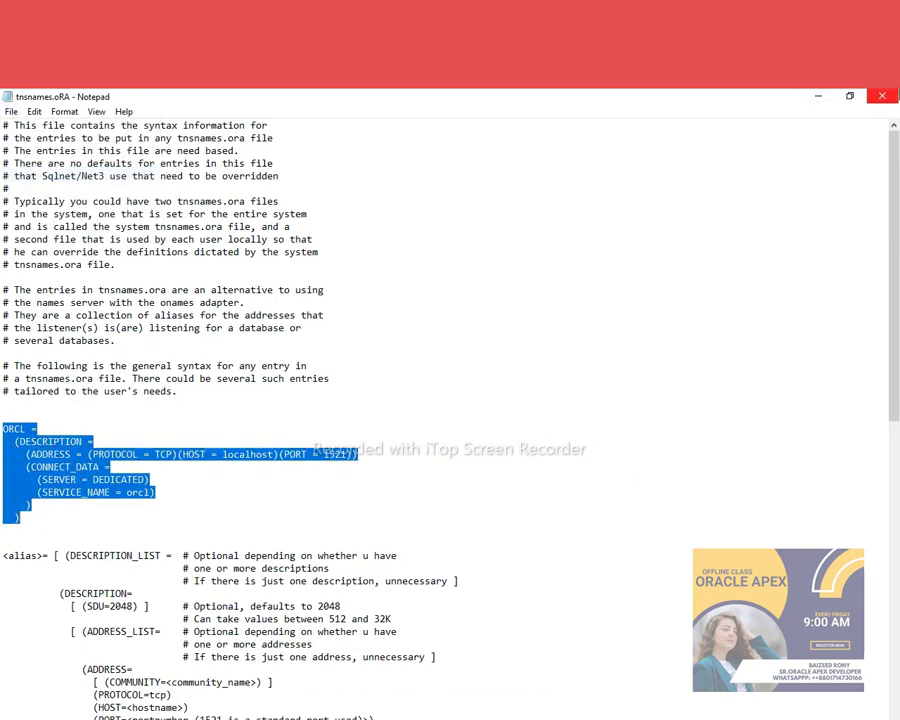
left_click(885, 95)
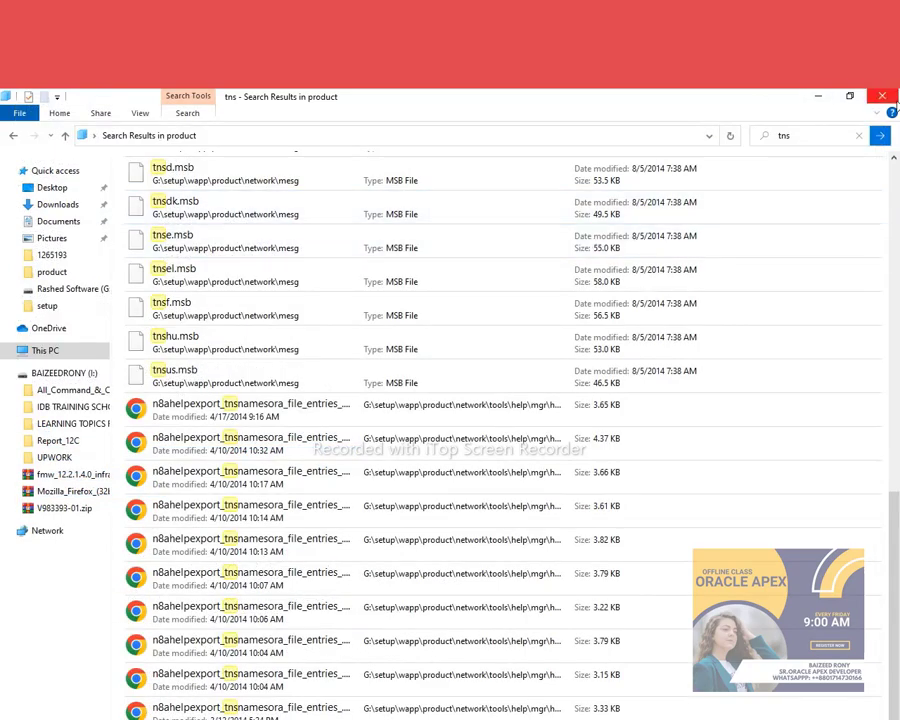
Step: Close the search results, refresh the desktop and run startWebLogic as administrator
left_click(885, 95)
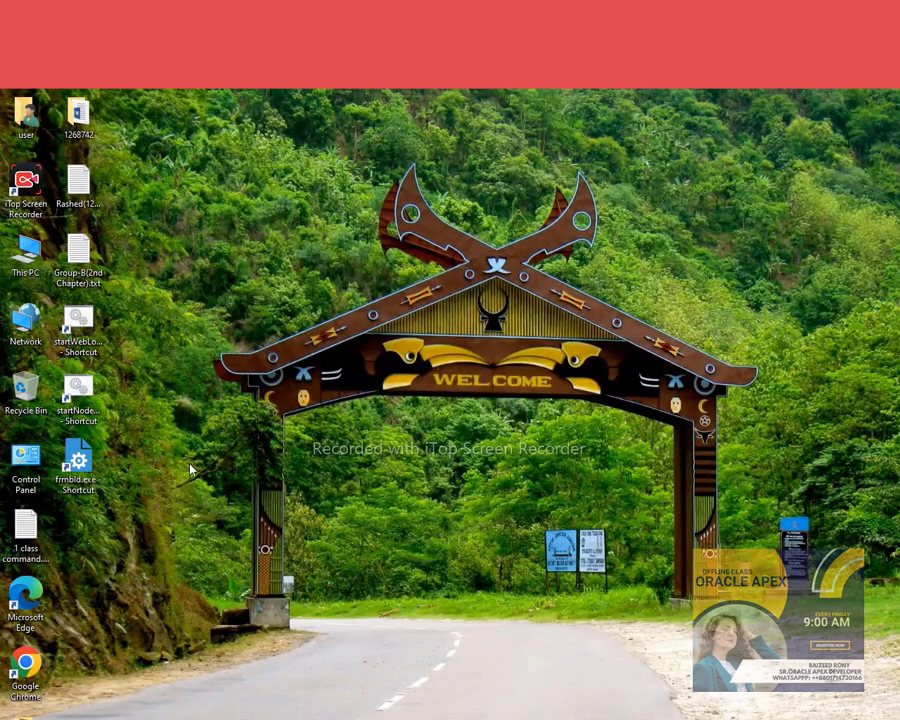
right_click(189, 462)
left_click(218, 504)
right_click(88, 340)
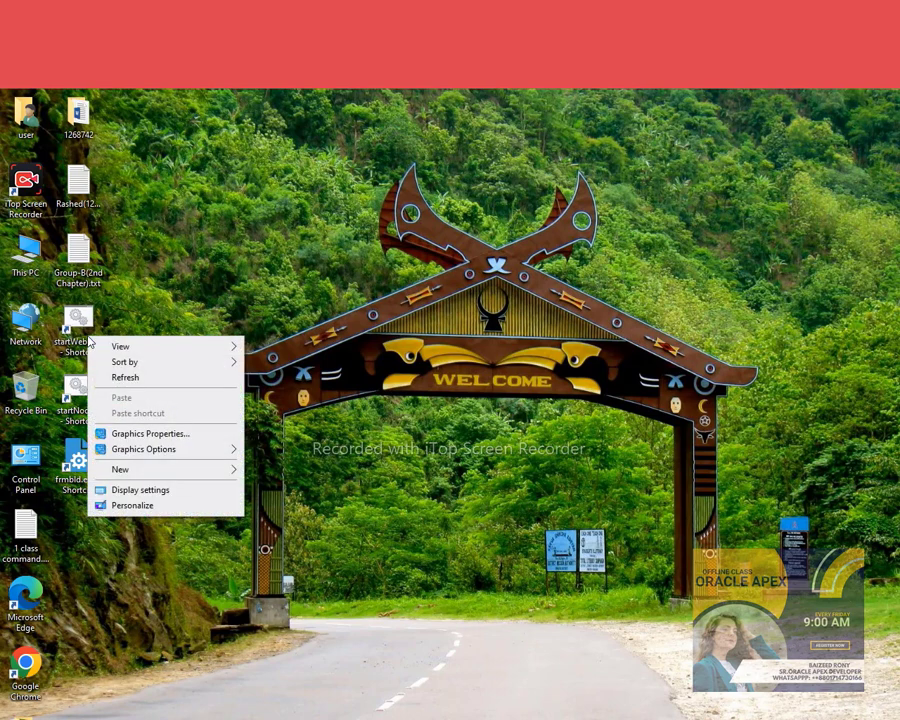
left_click(88, 340)
right_click(88, 340)
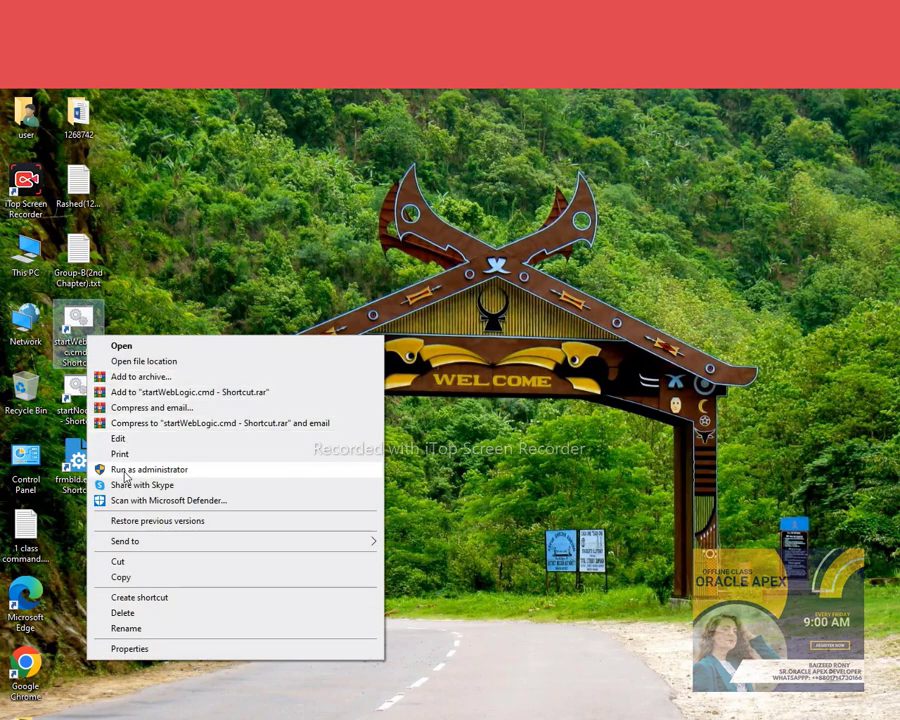
left_click(118, 469)
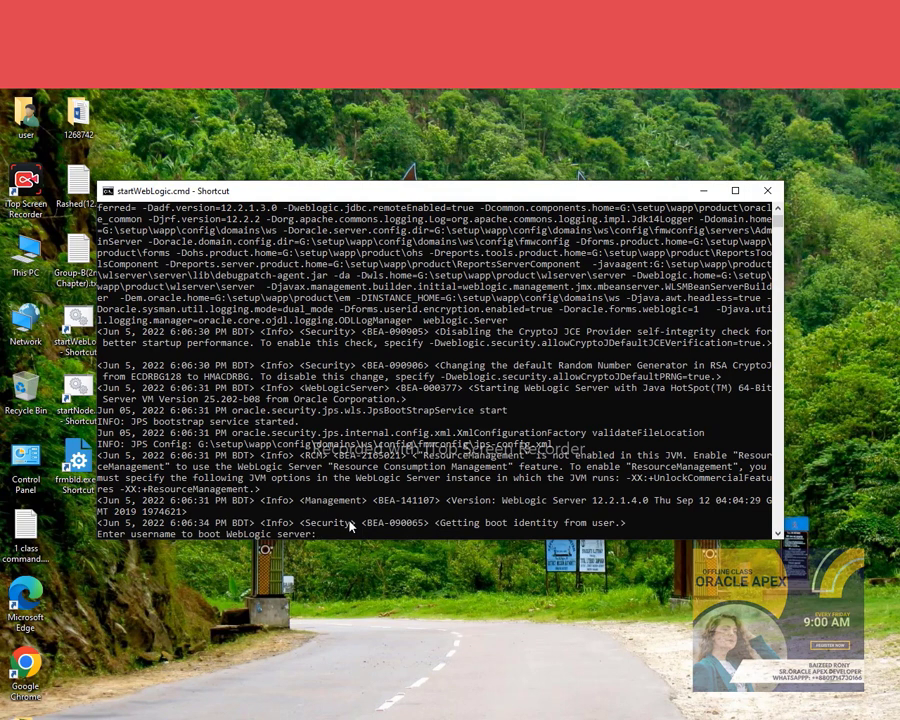
Step: Enter the WebLogic admin username and password at the boot prompts
type("weblogic")
key("Return")
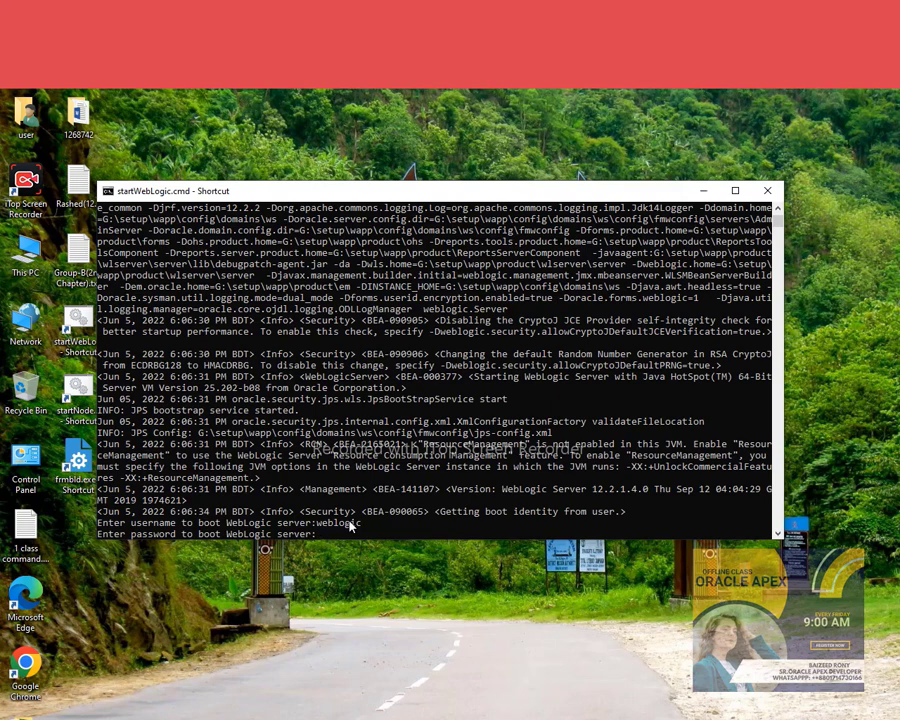
key("Return")
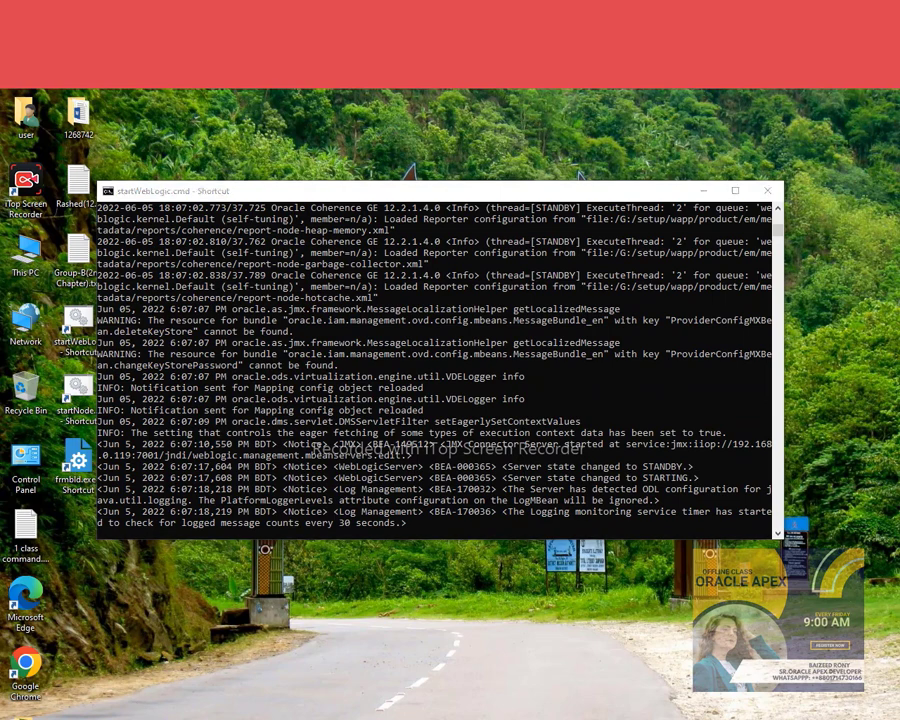
key("super")
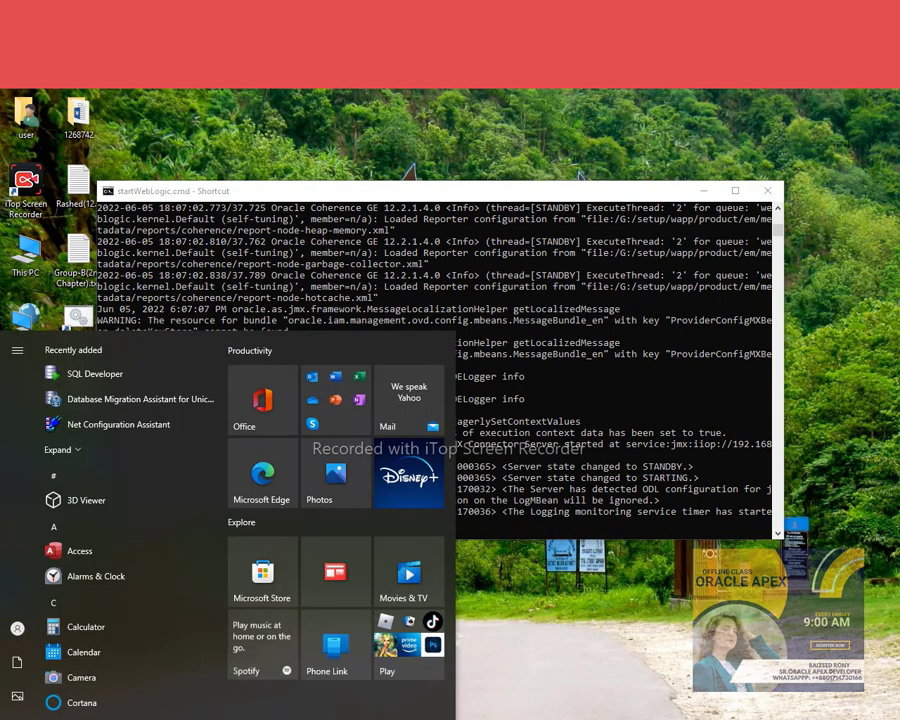
Step: Search for cmd and launch Command Prompt as administrator, dismissing the search panel
type("cmd")
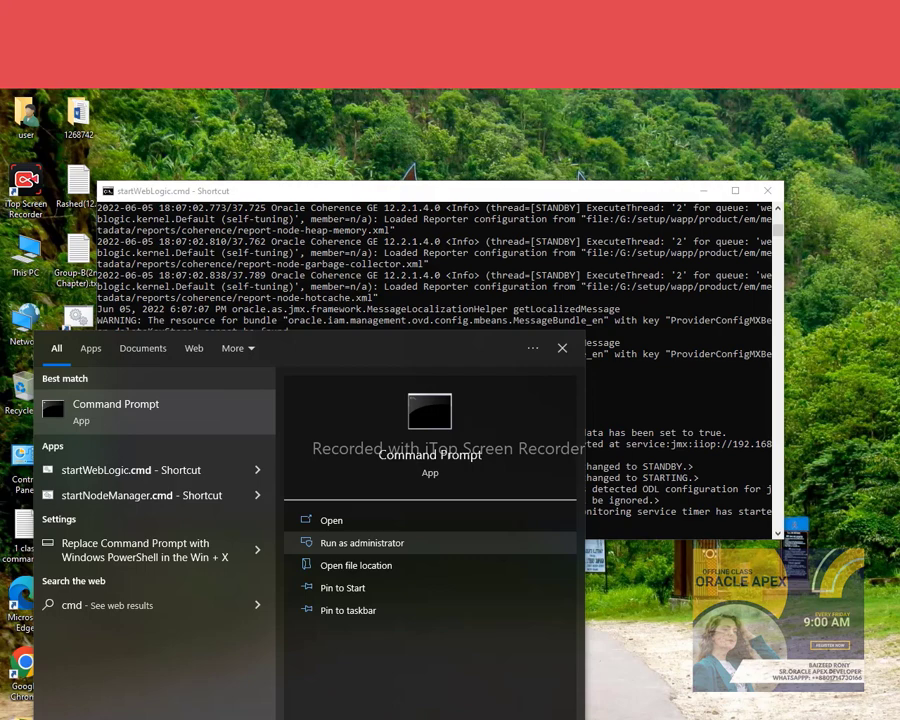
left_click(370, 543)
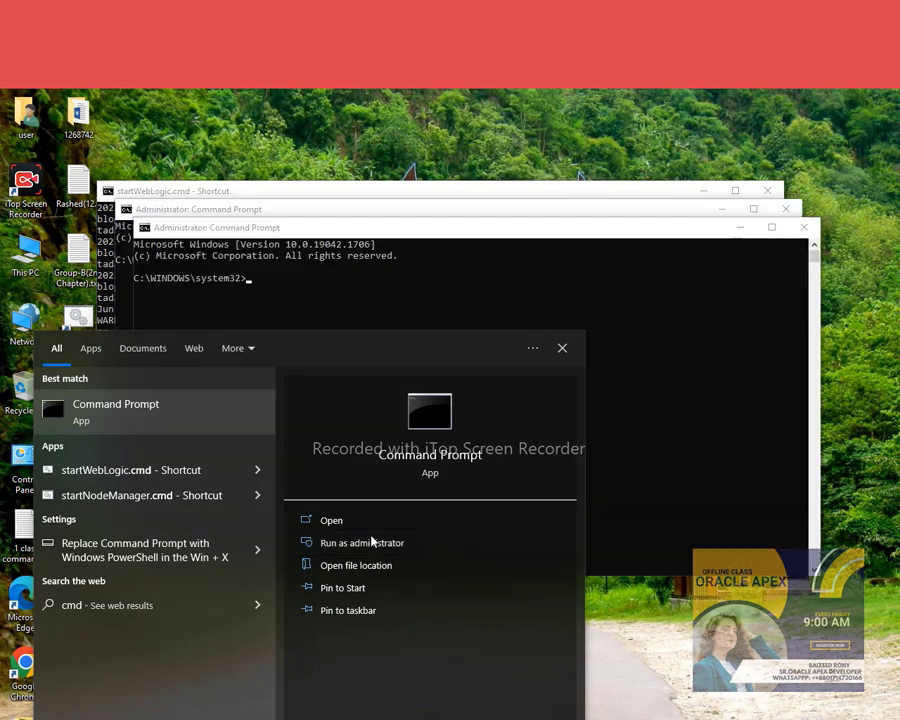
left_click(563, 350)
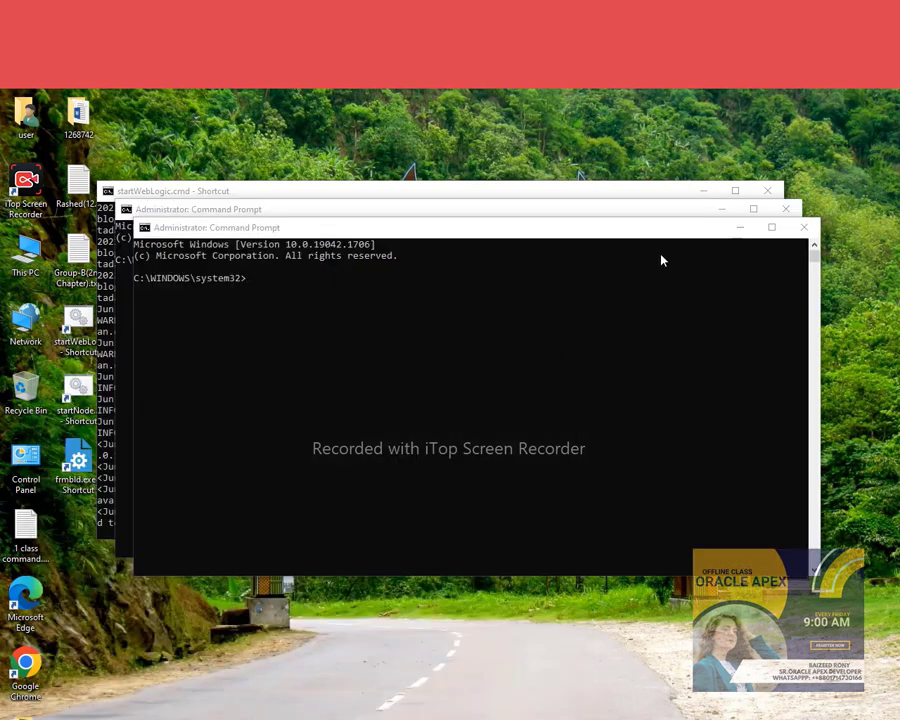
Step: Close the extra Administrator Command Prompt window
left_click(802, 227)
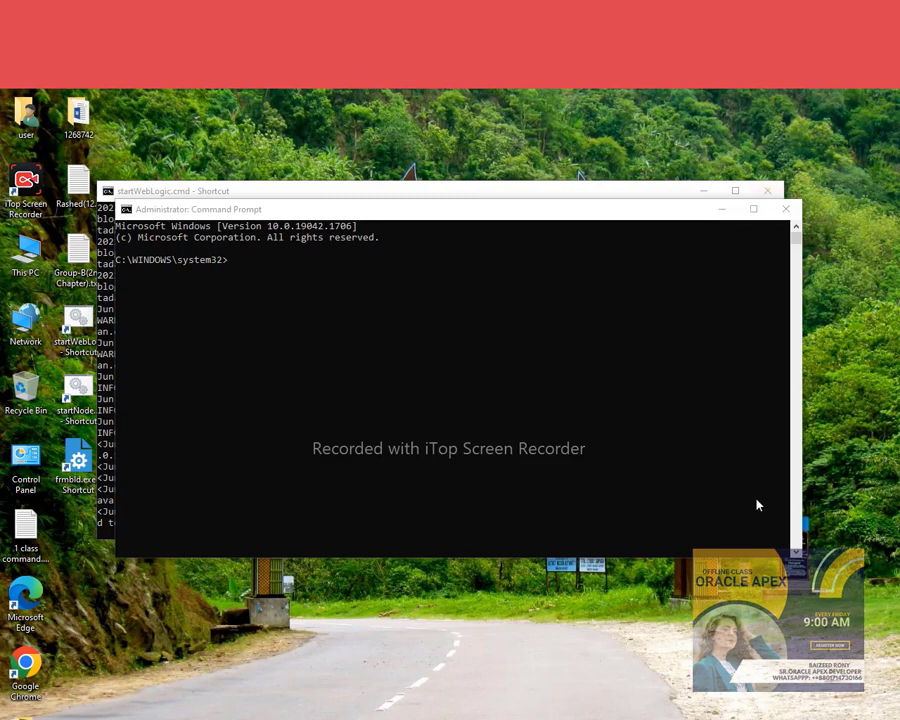
Step: Search G:\setup\wapp\config for tns and open tnsnames.ora for editing in Notepad
key("super+e")
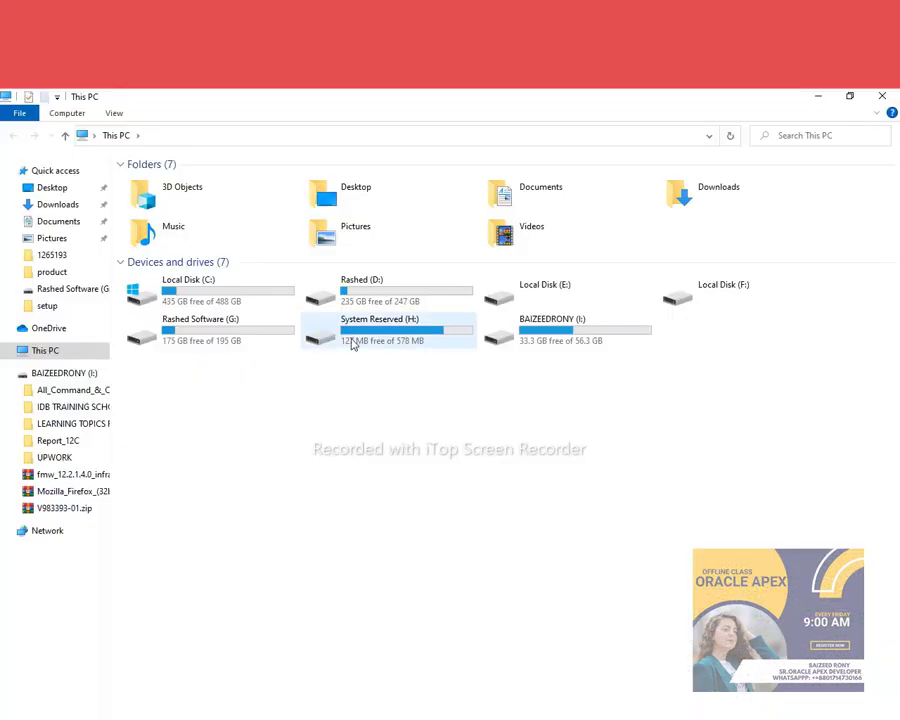
double_click(238, 342)
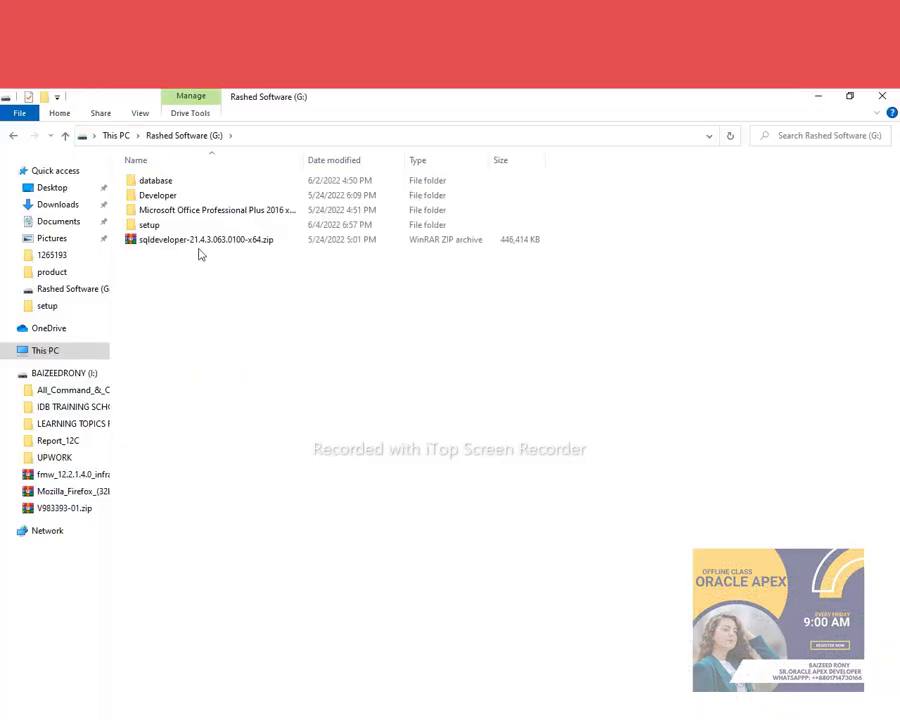
double_click(170, 228)
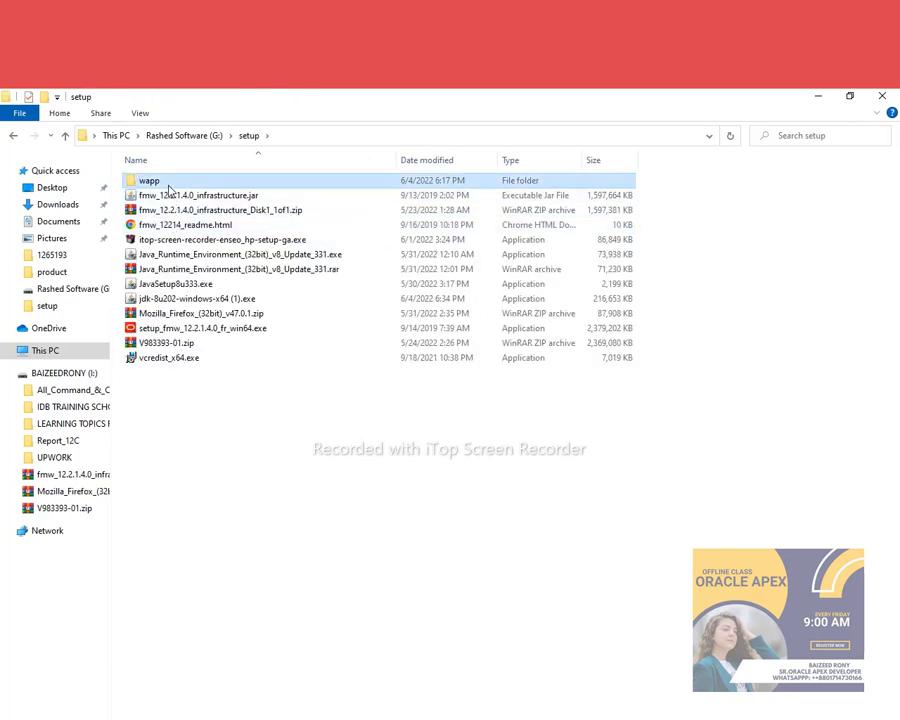
double_click(171, 180)
double_click(171, 182)
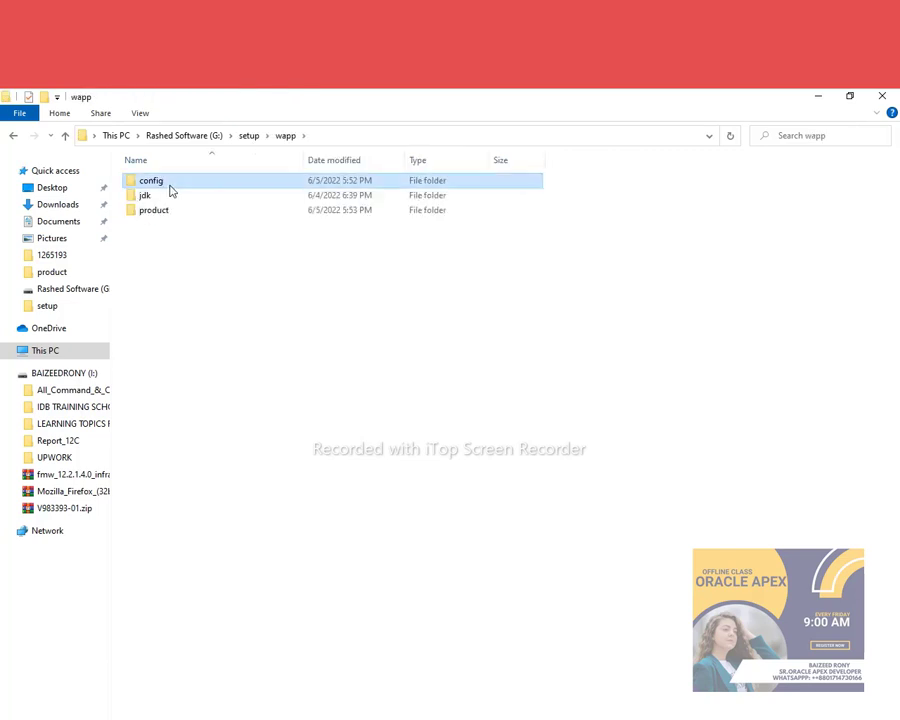
left_click(821, 140)
type("tns")
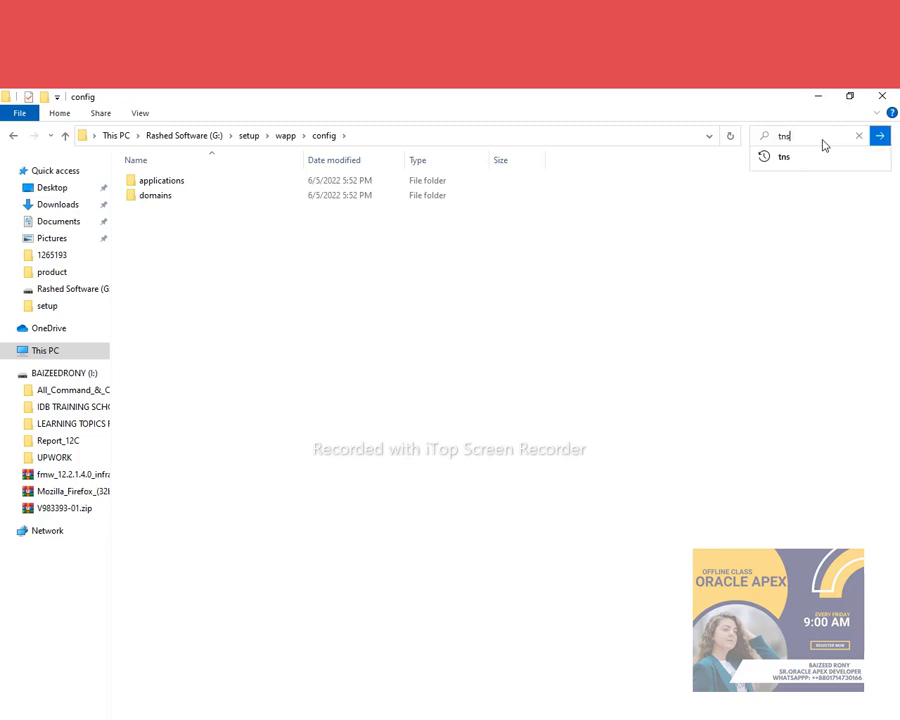
key("Return")
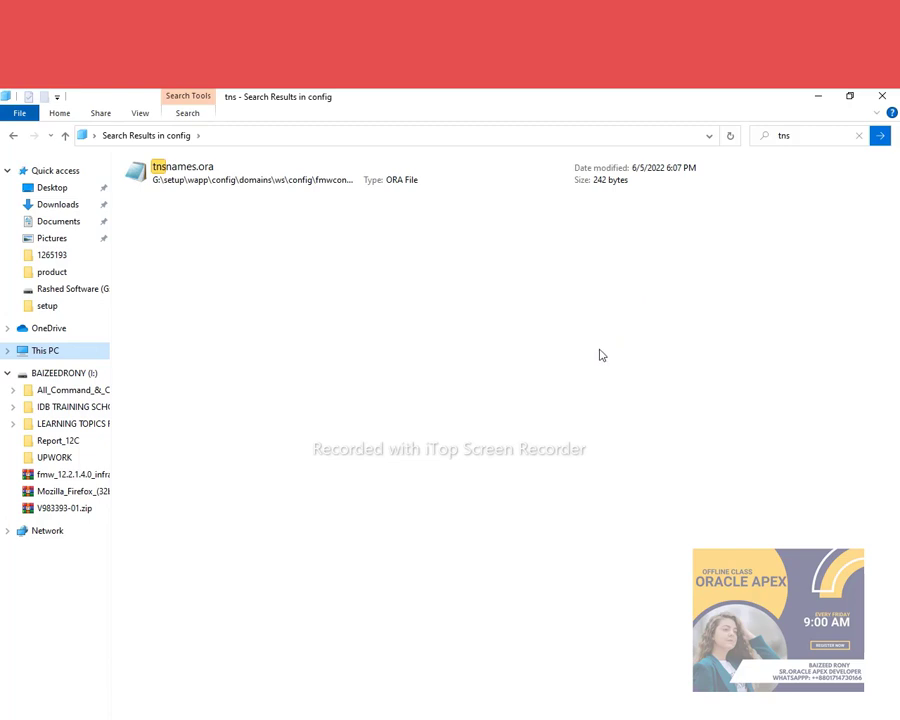
double_click(264, 167)
right_click(265, 168)
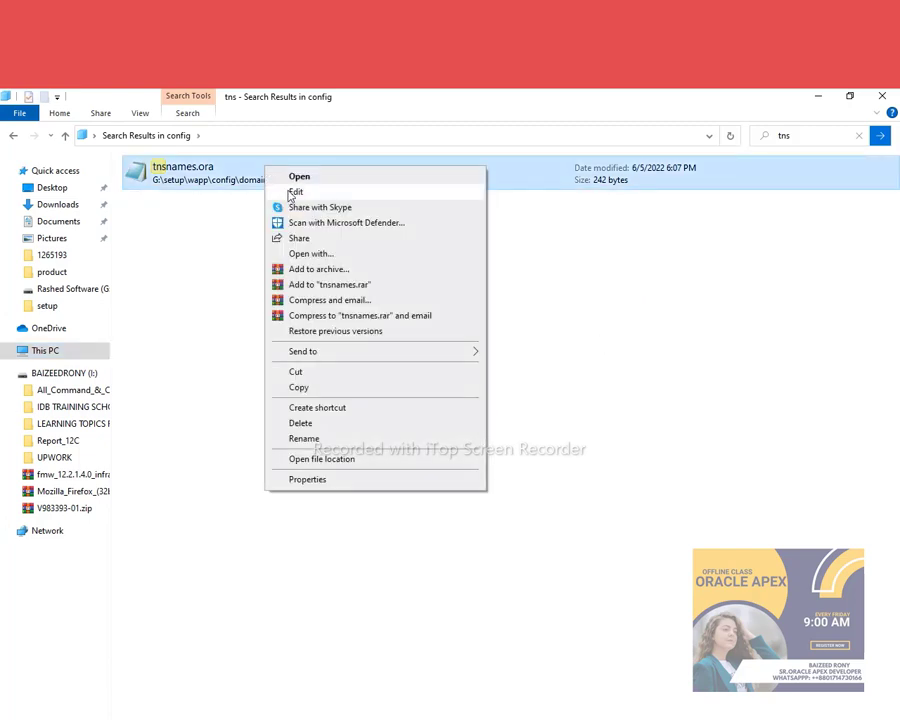
left_click(295, 191)
Step: Allow Java through the firewall, paste the ORCL entry into tnsnames.ora, save and close
left_click(427, 297)
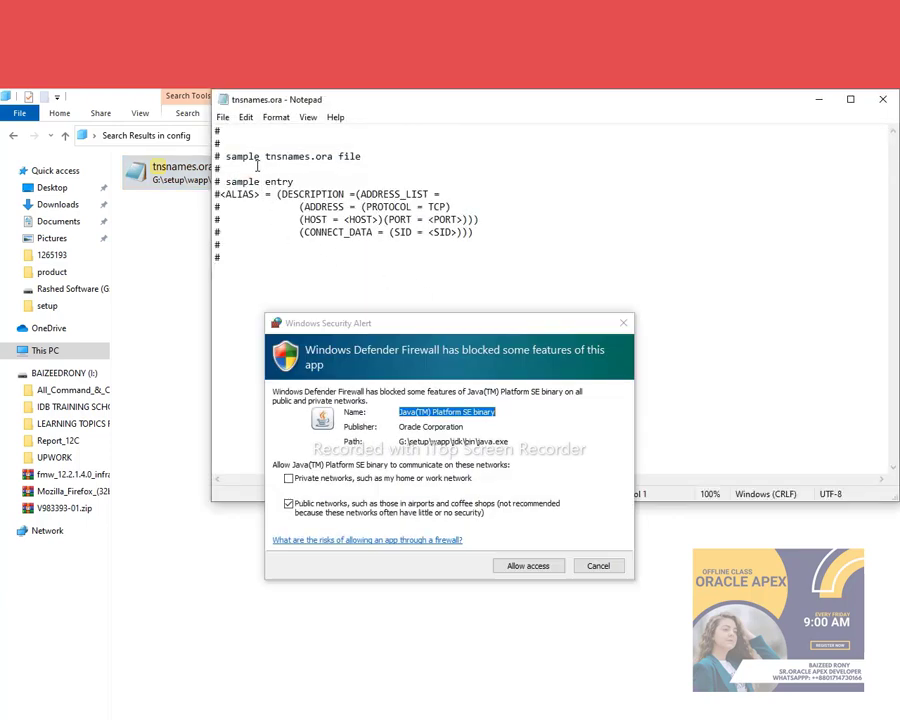
left_click(524, 568)
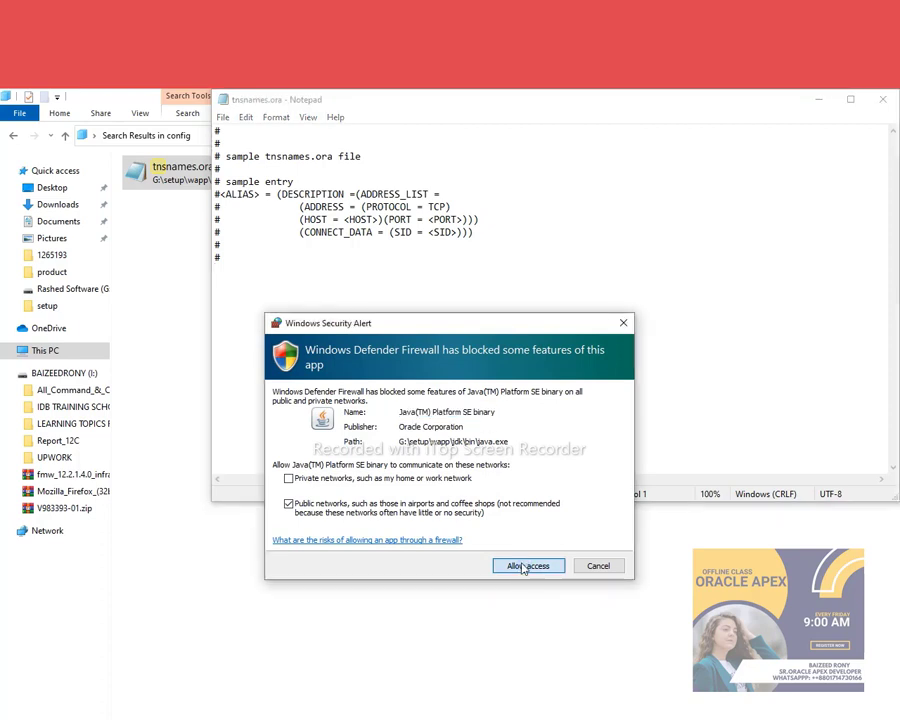
left_click(526, 567)
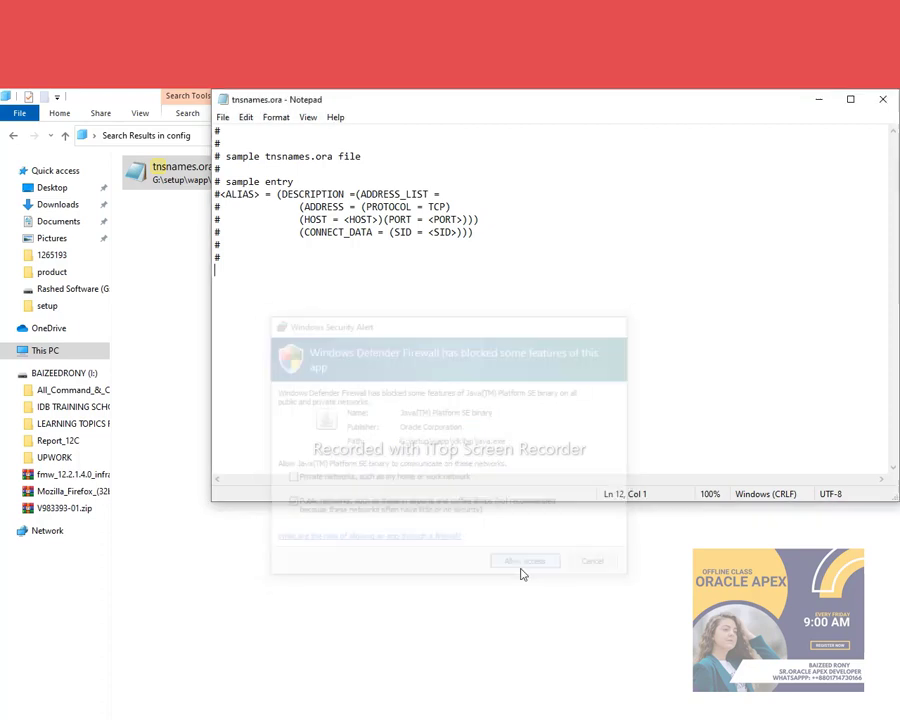
left_click(255, 181)
left_click(240, 138)
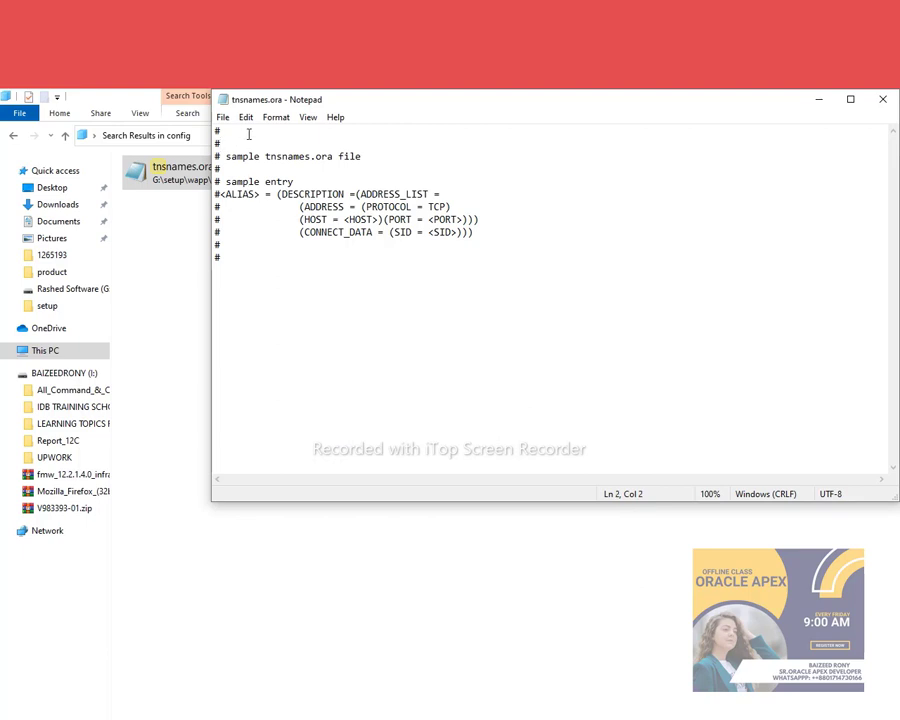
key("ctrl+v")
left_click(226, 158)
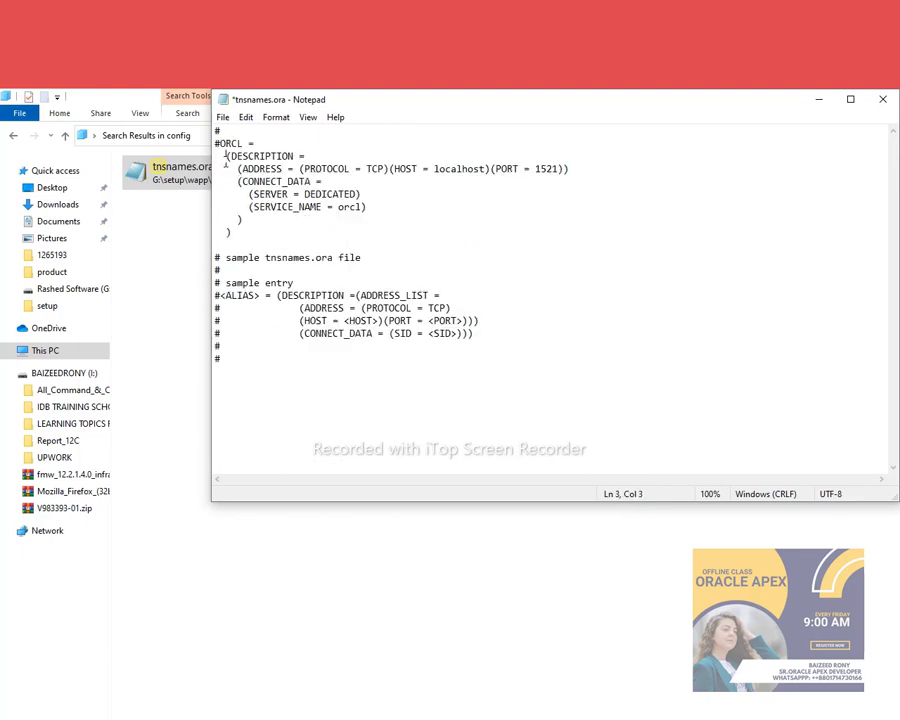
left_click(224, 117)
left_click(245, 178)
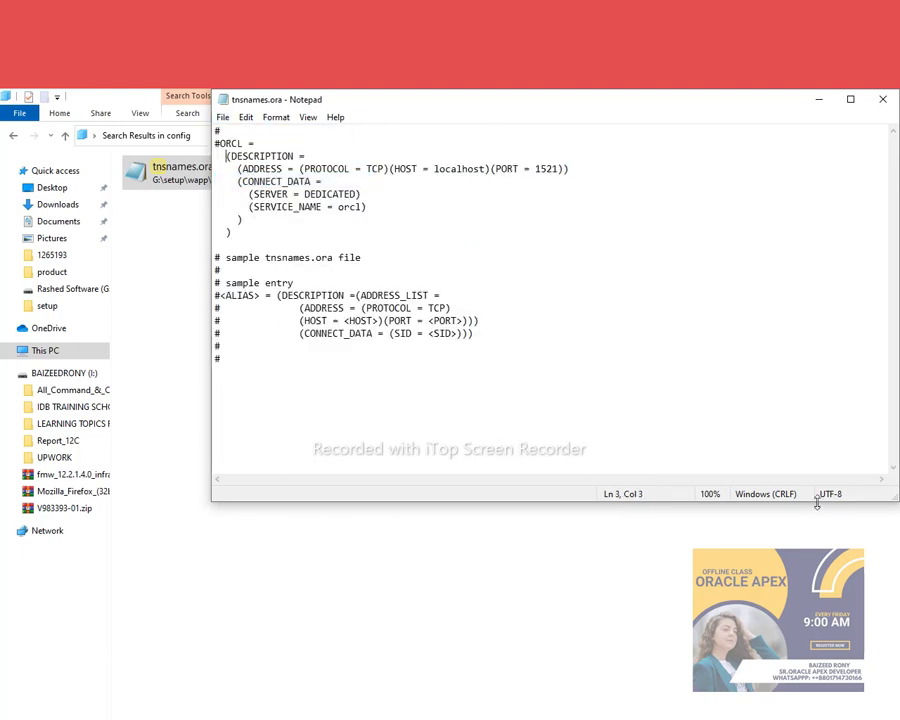
left_click(882, 99)
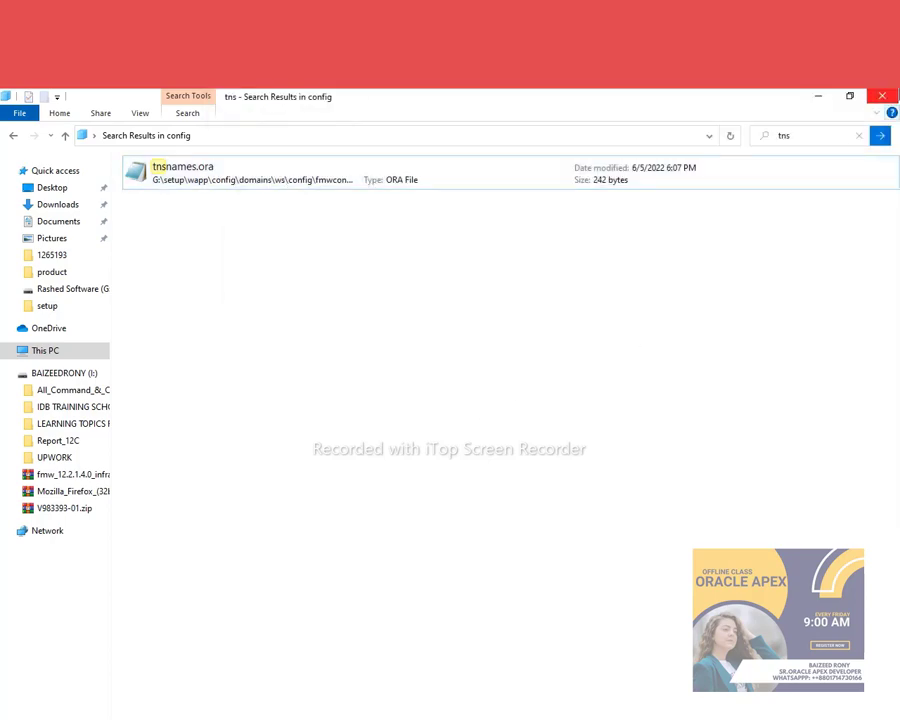
Step: Add \setup to the wlst.cmd path in report tools create.txt and copy the path
left_click(882, 96)
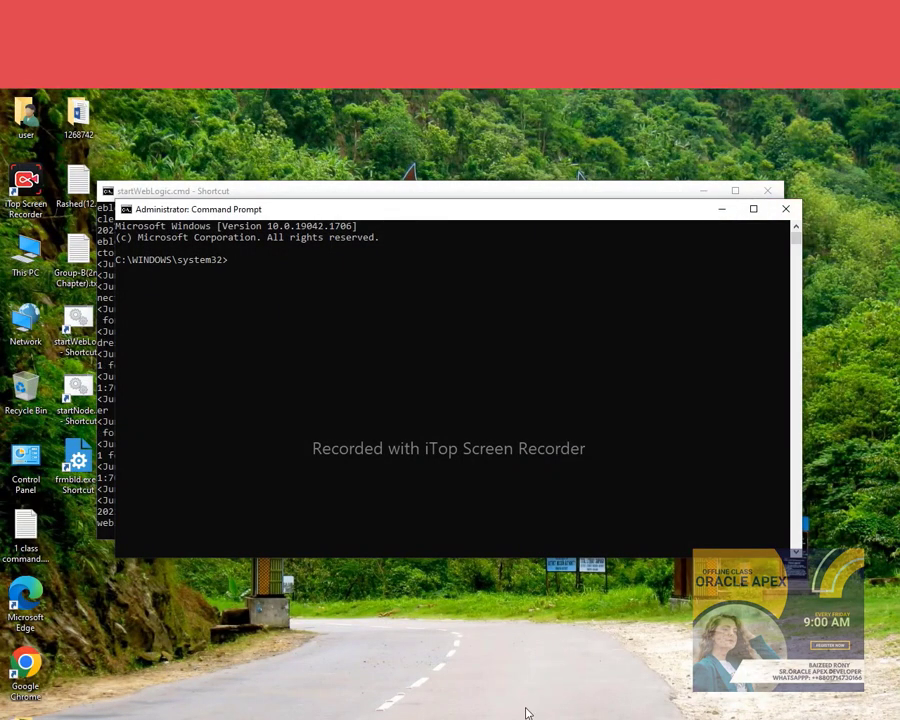
left_click(550, 685)
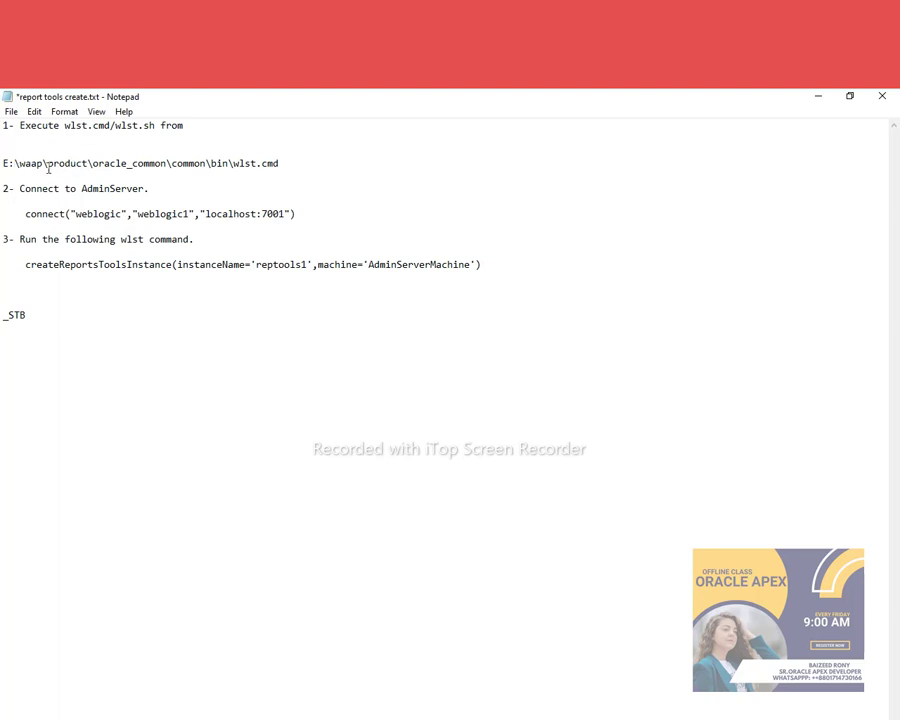
type("\\set")
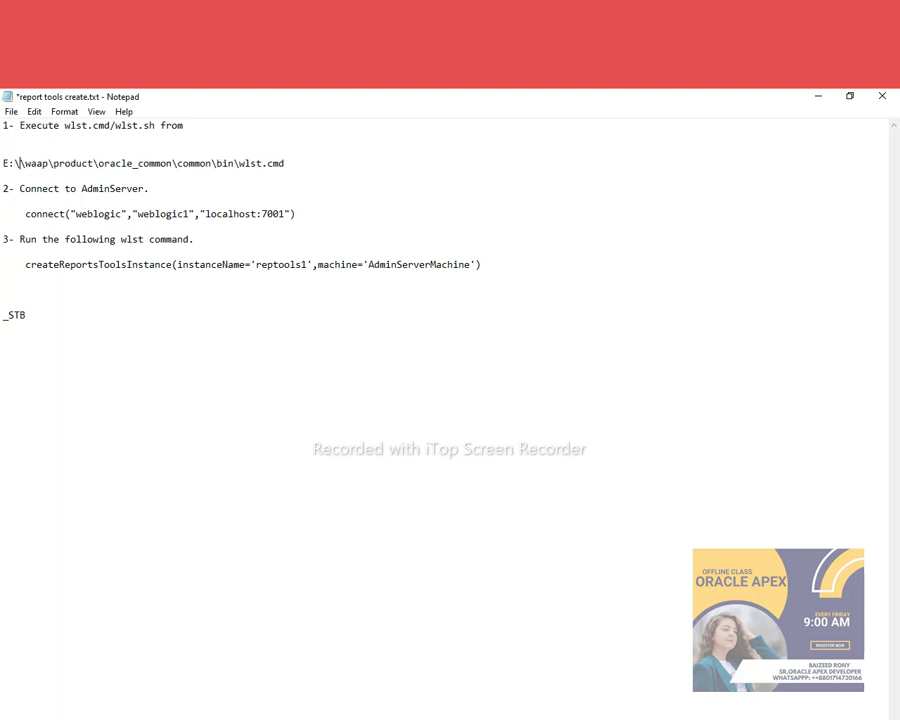
type("up")
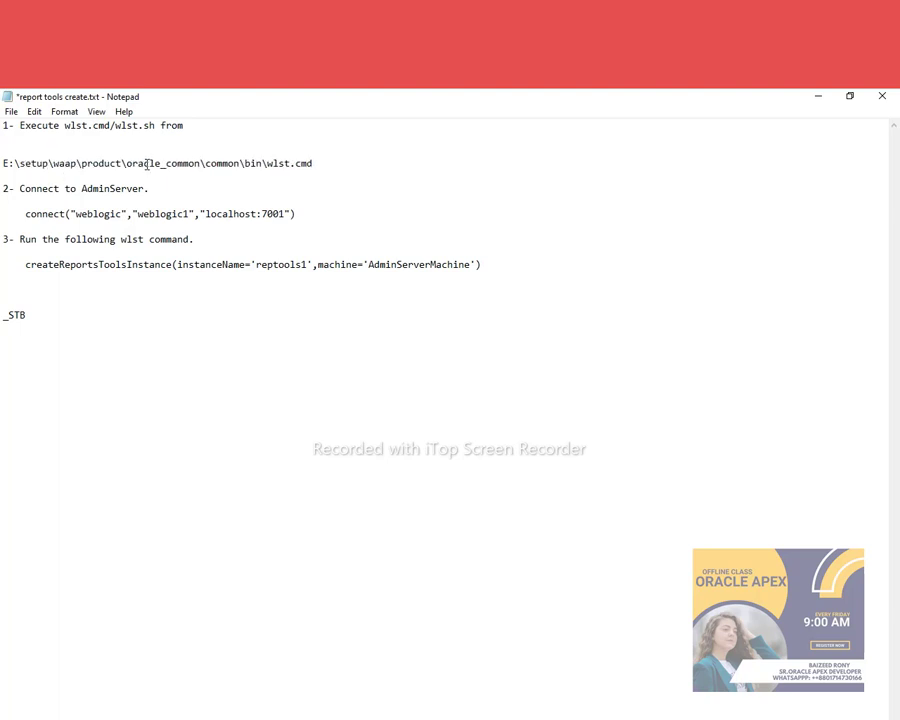
left_click_drag(325, 163, 3, 163)
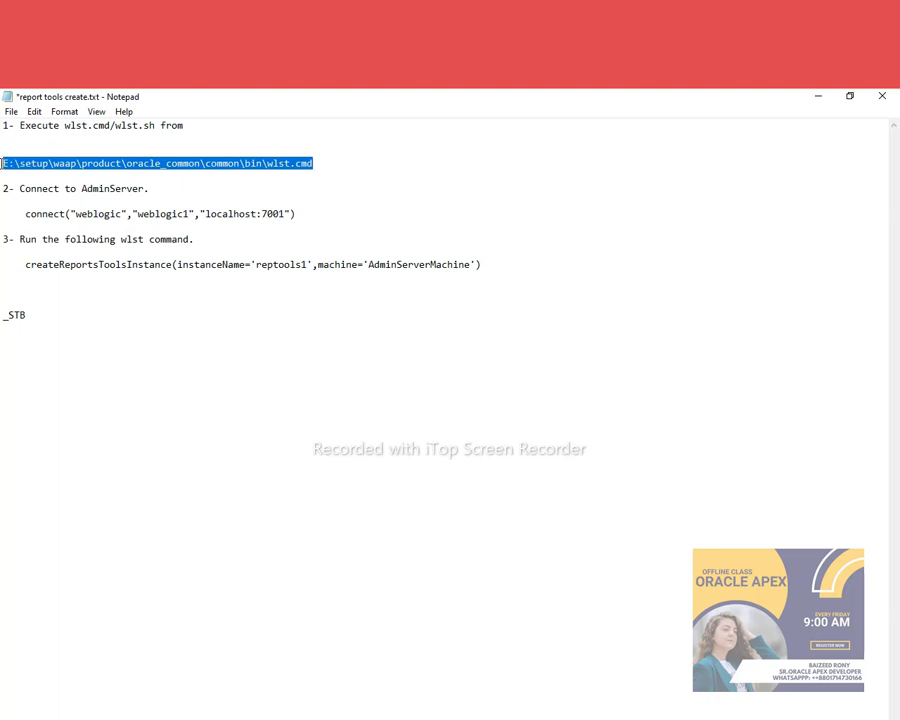
right_click(38, 168)
left_click(70, 209)
Step: Run the wlst.cmd path in the administrator Command Prompt, then close the notes without saving
left_click(740, 705)
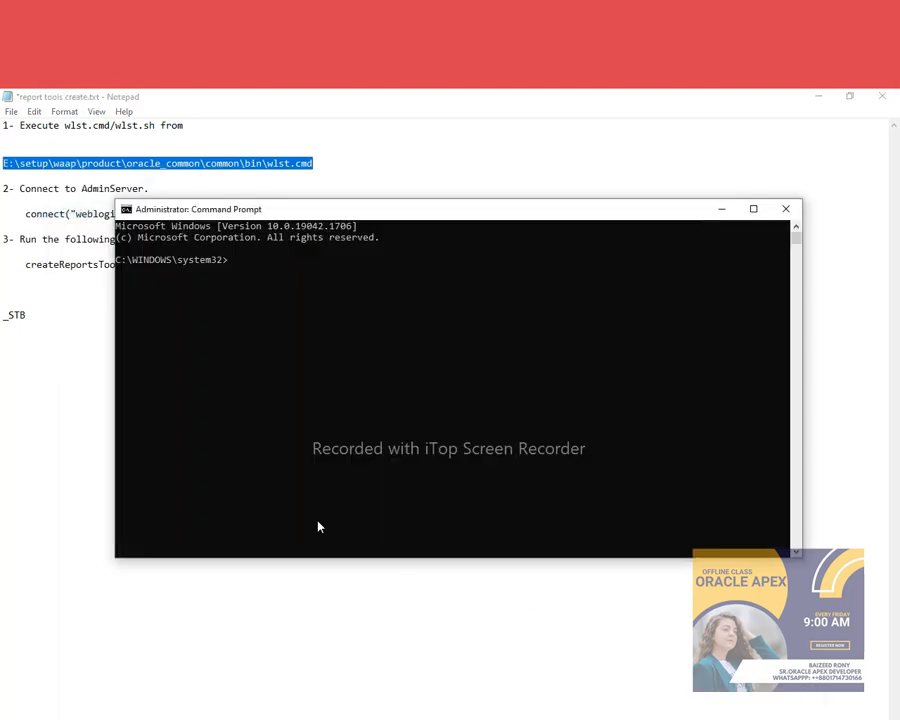
key("ctrl+v")
key("Return")
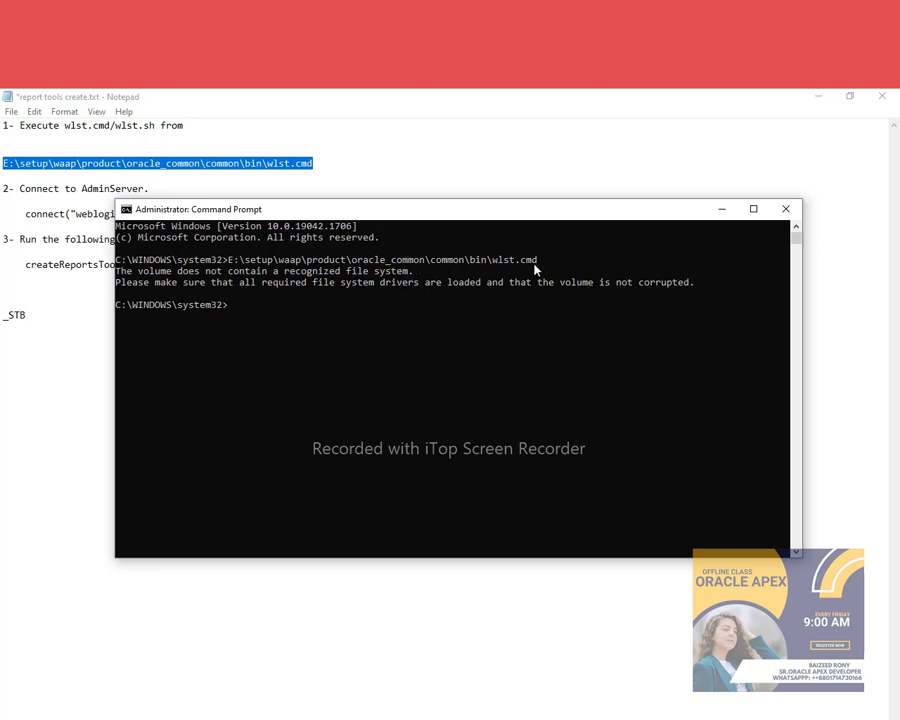
left_click(722, 209)
left_click(31, 213)
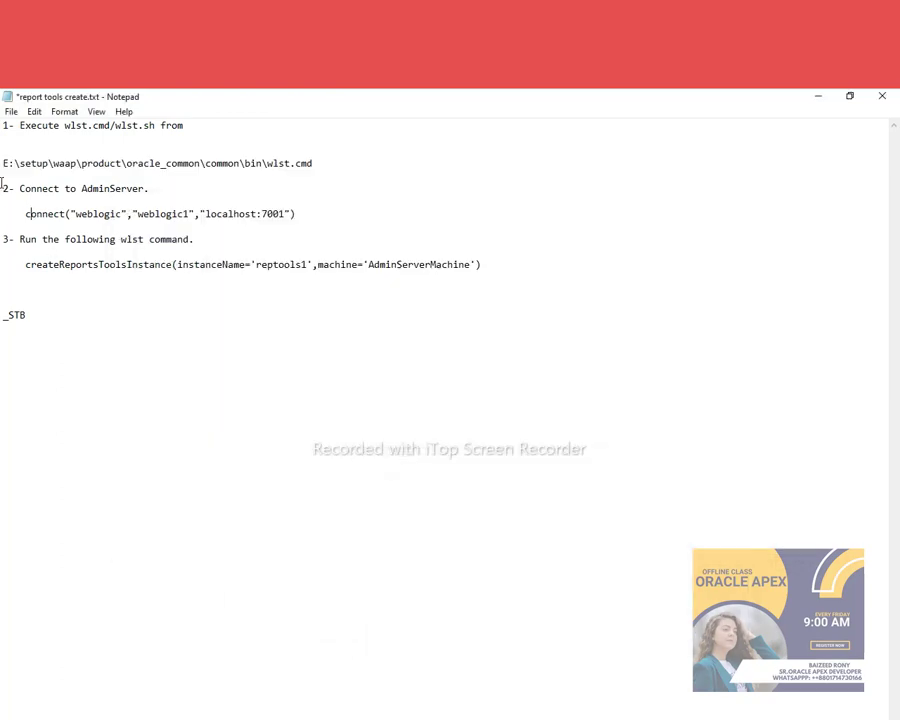
left_click(882, 95)
left_click(473, 457)
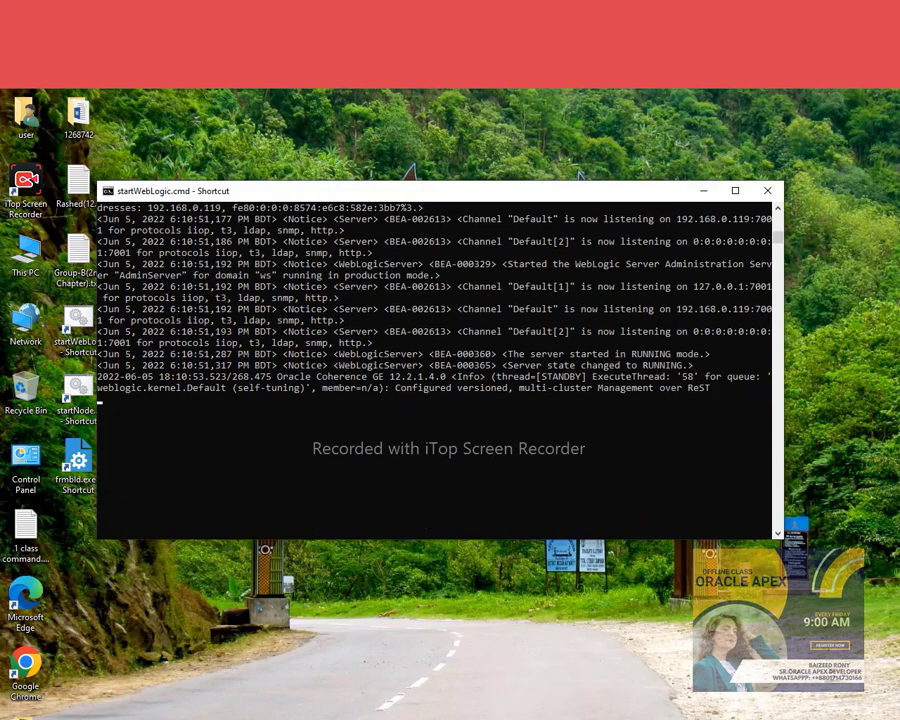
Step: Load localhost:7001/console in a new Chrome tab
key("alt+Tab")
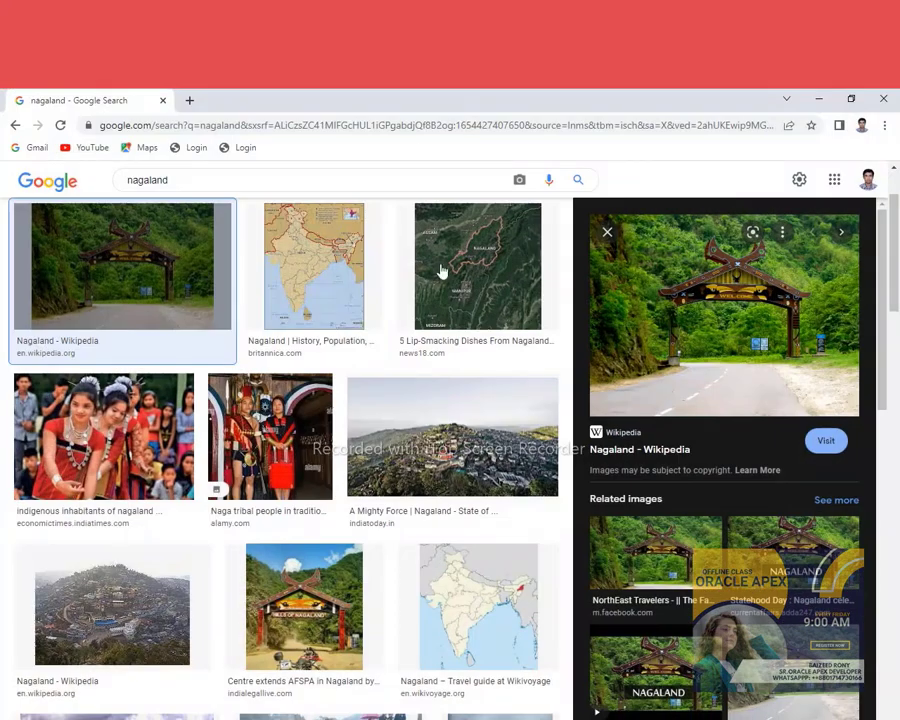
left_click(188, 101)
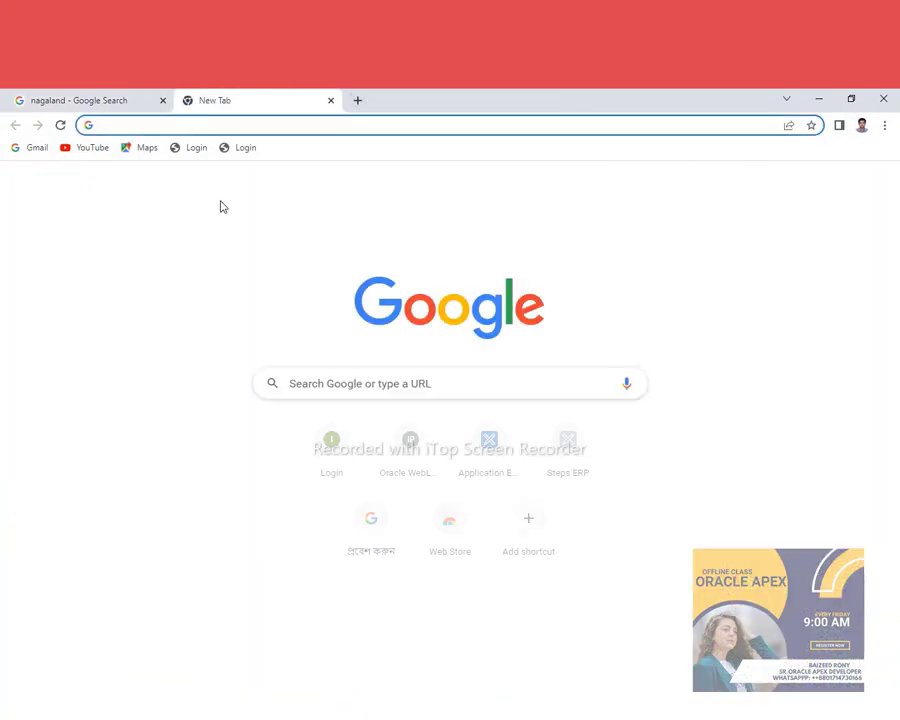
type("local")
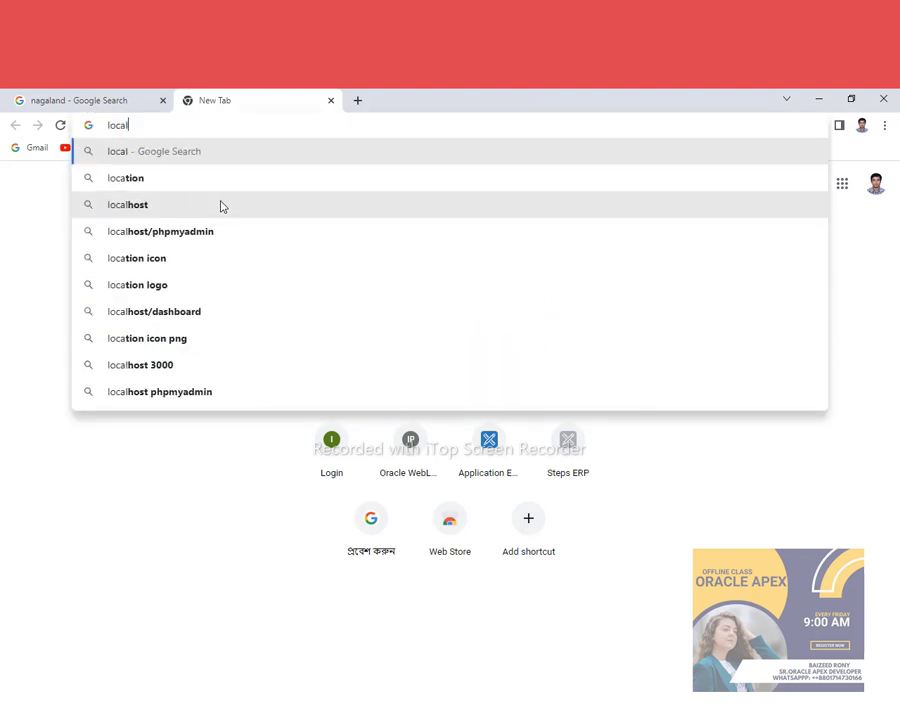
type("host")
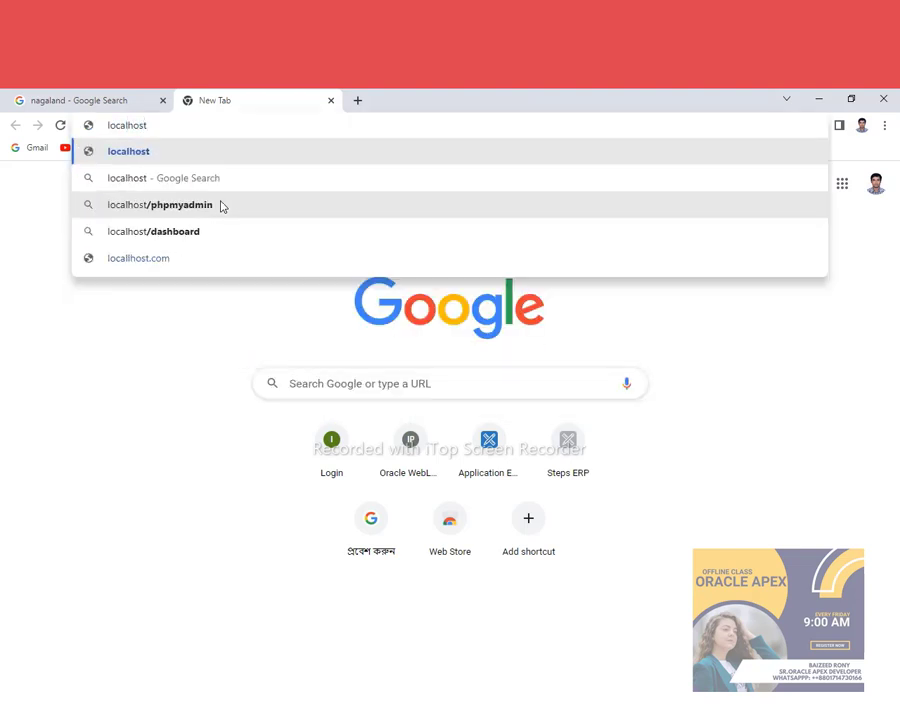
type(":700")
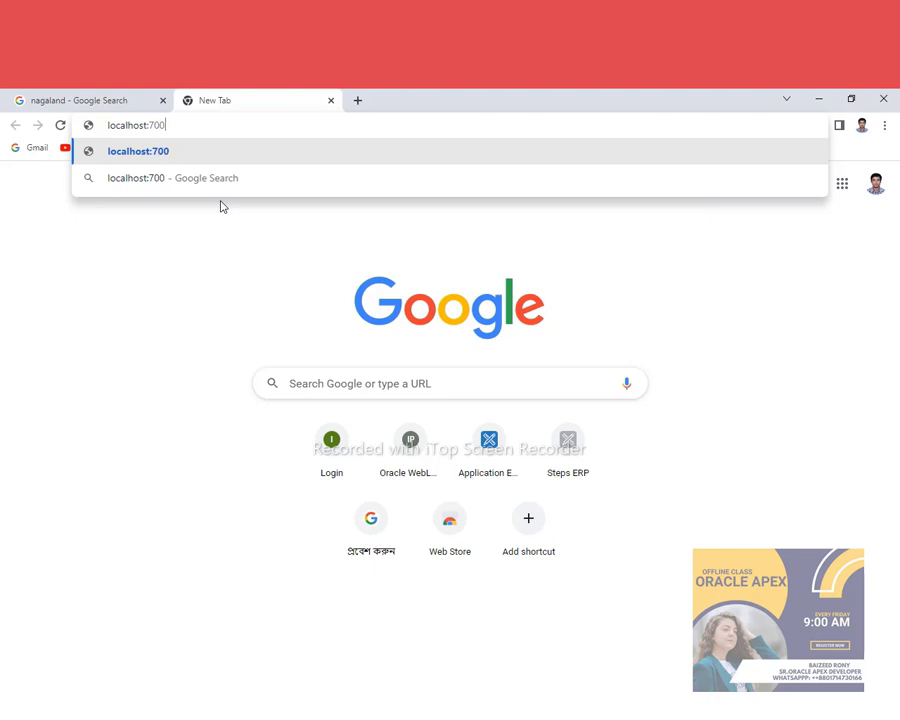
type("1/console")
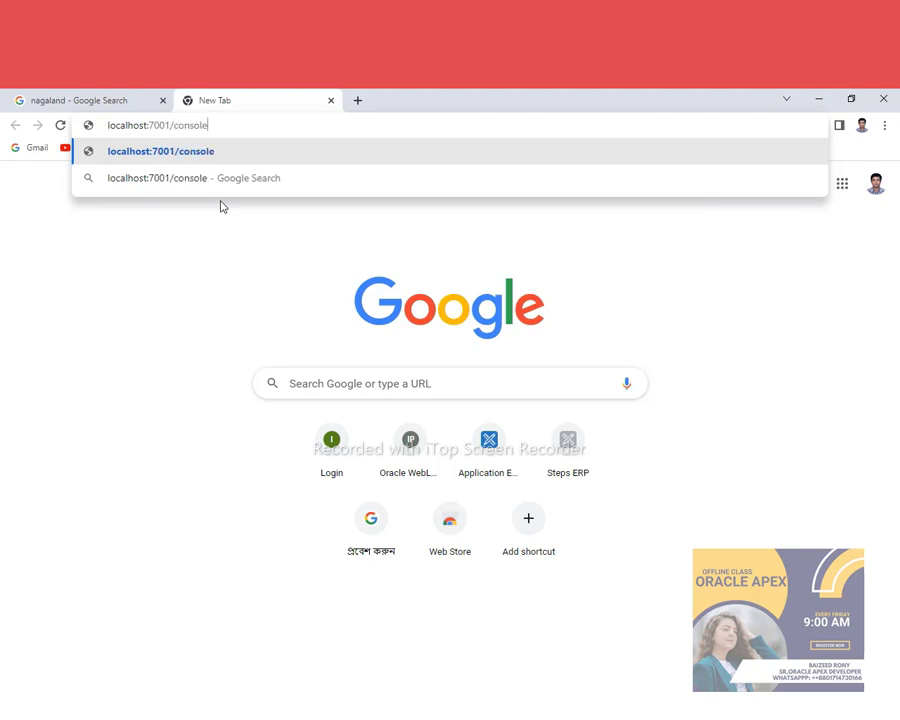
key("Return")
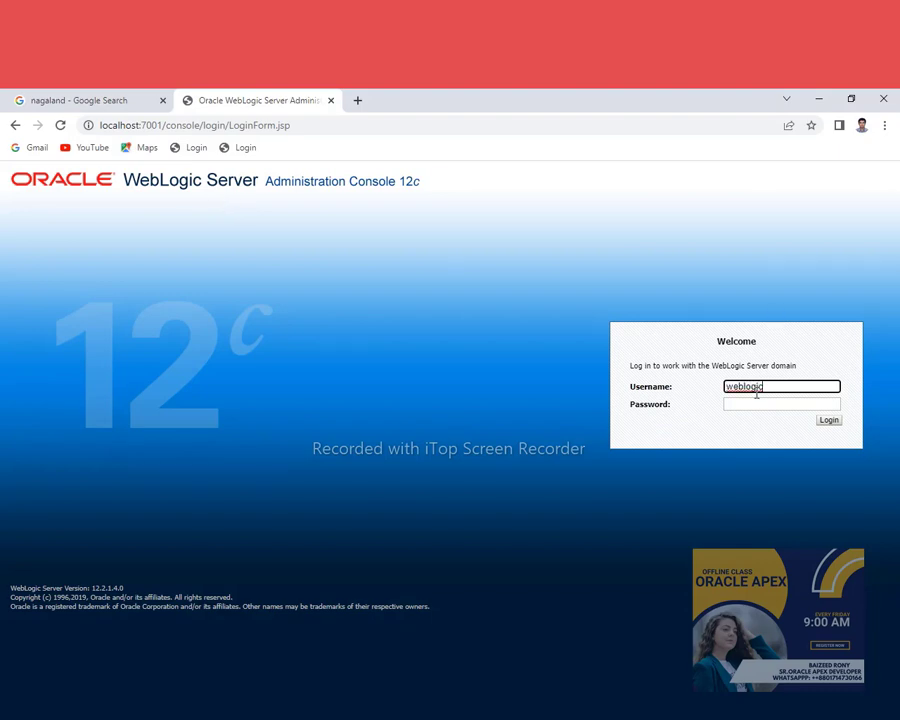
Step: Log in with the admin password, decline saving it, and expand Environment to Servers
left_click(757, 402)
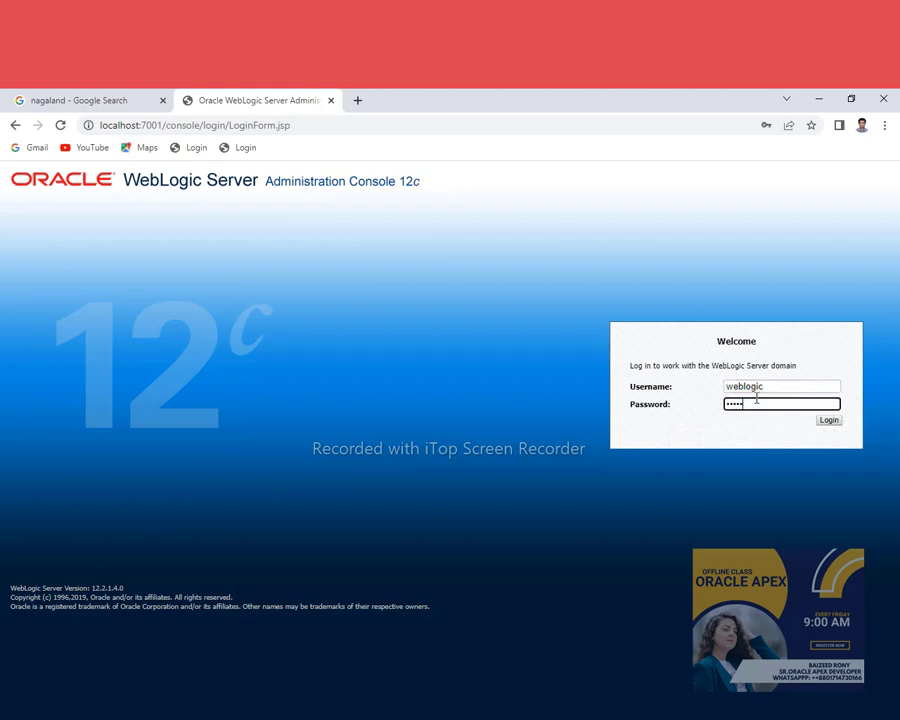
key("Return")
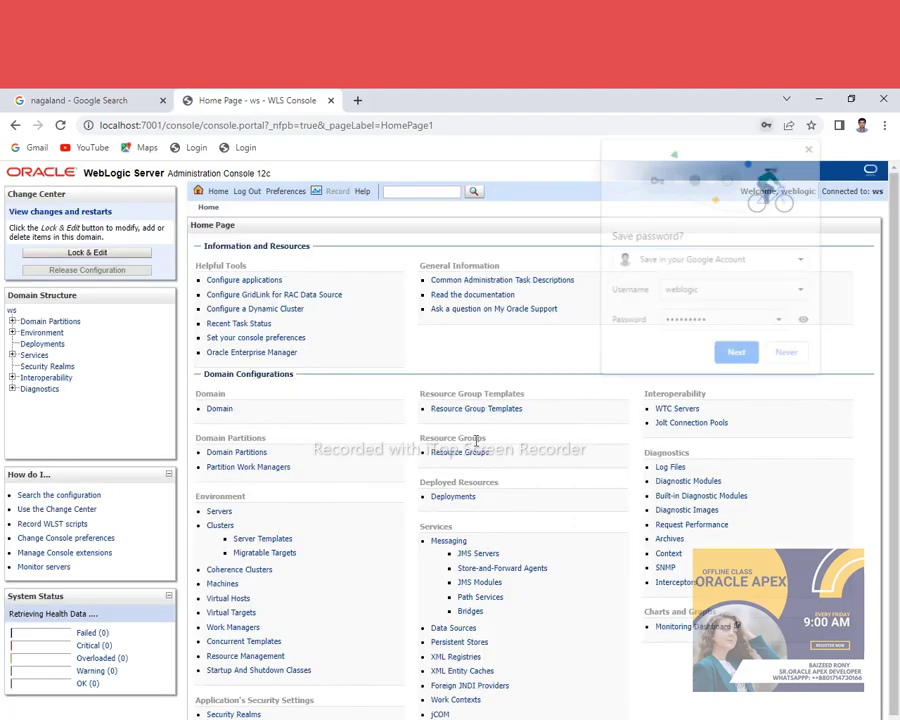
left_click(575, 317)
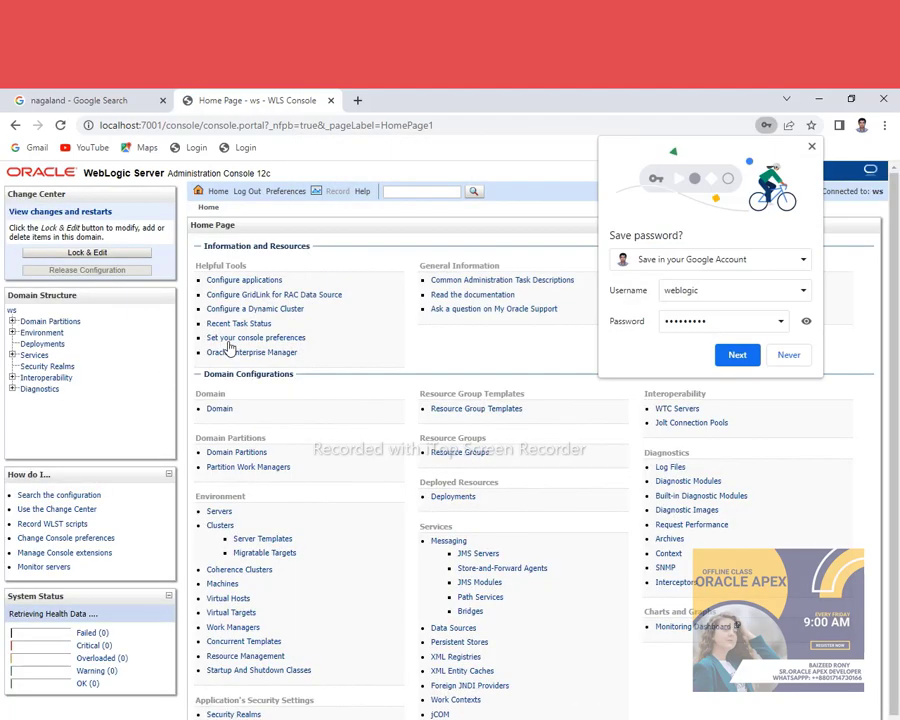
left_click(787, 355)
left_click(12, 332)
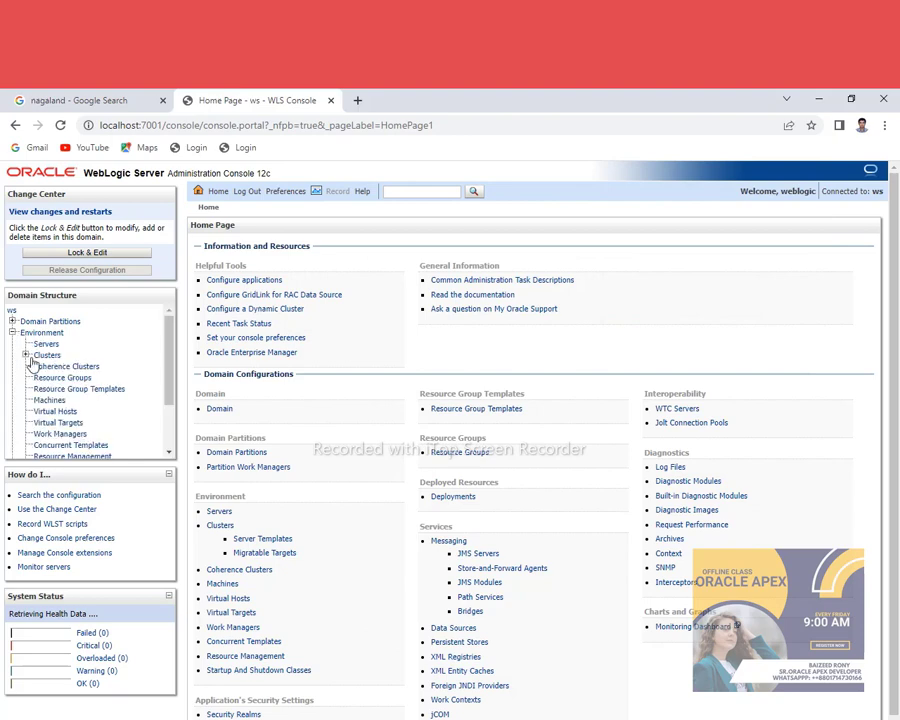
left_click(44, 352)
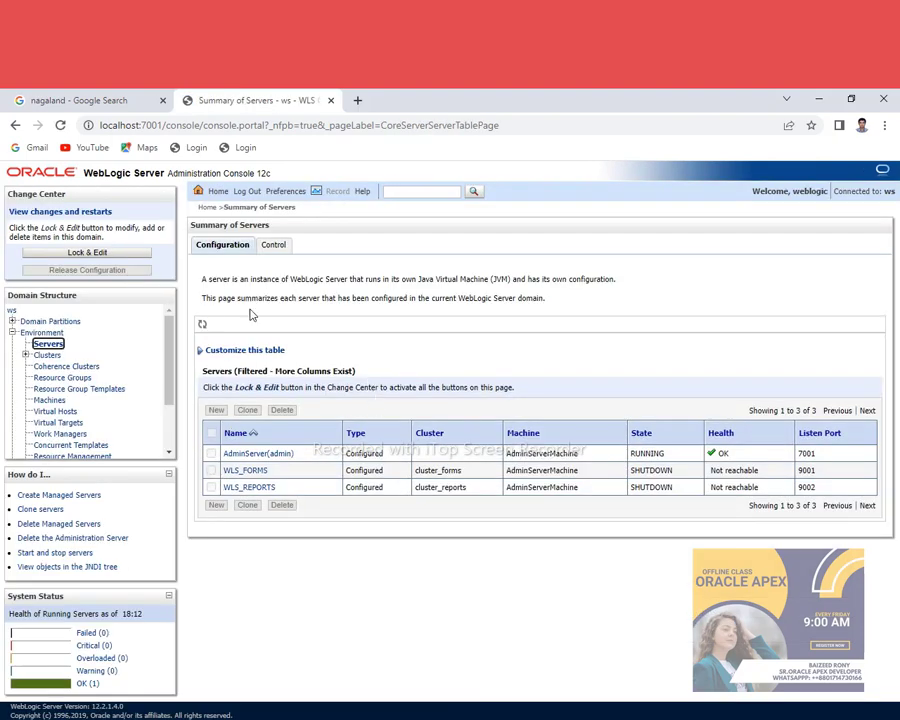
Step: Try starting WLS_FORMS from the Servers Control tab, then minimize the browser
left_click(272, 245)
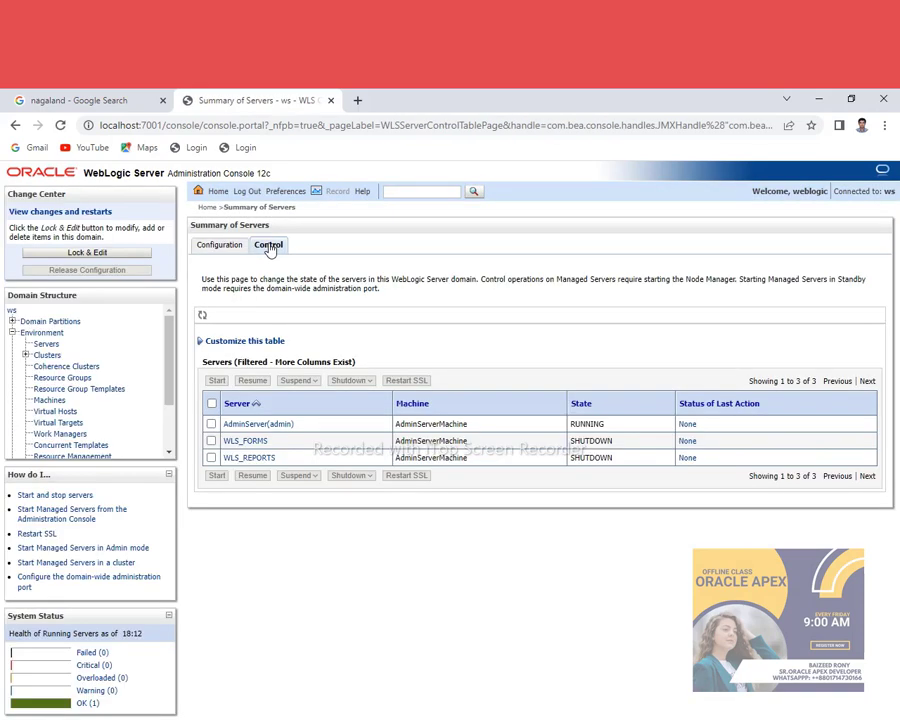
left_click(211, 440)
left_click(224, 477)
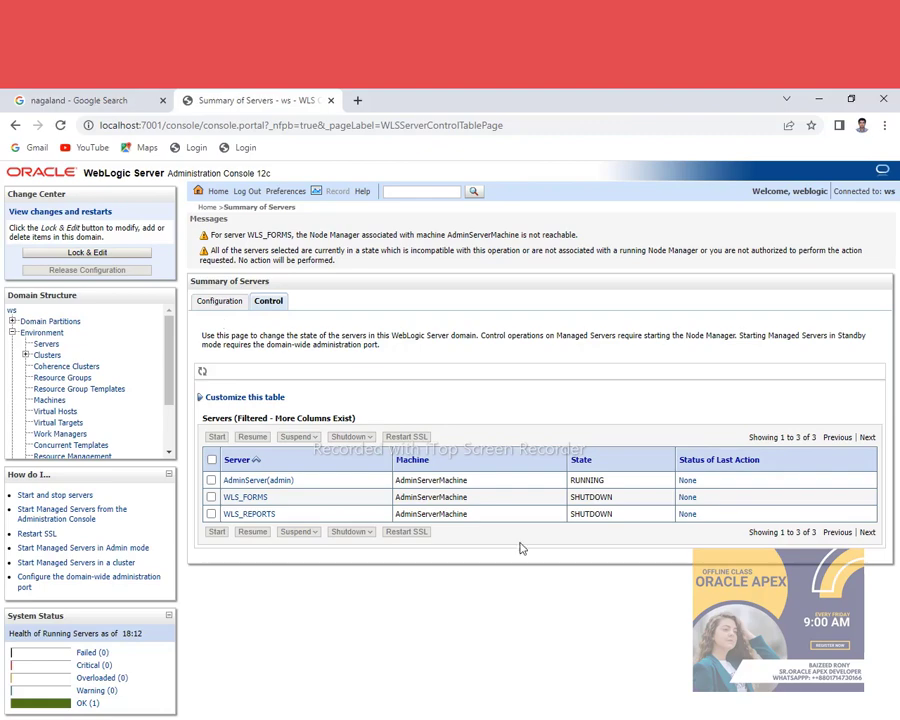
left_click(818, 99)
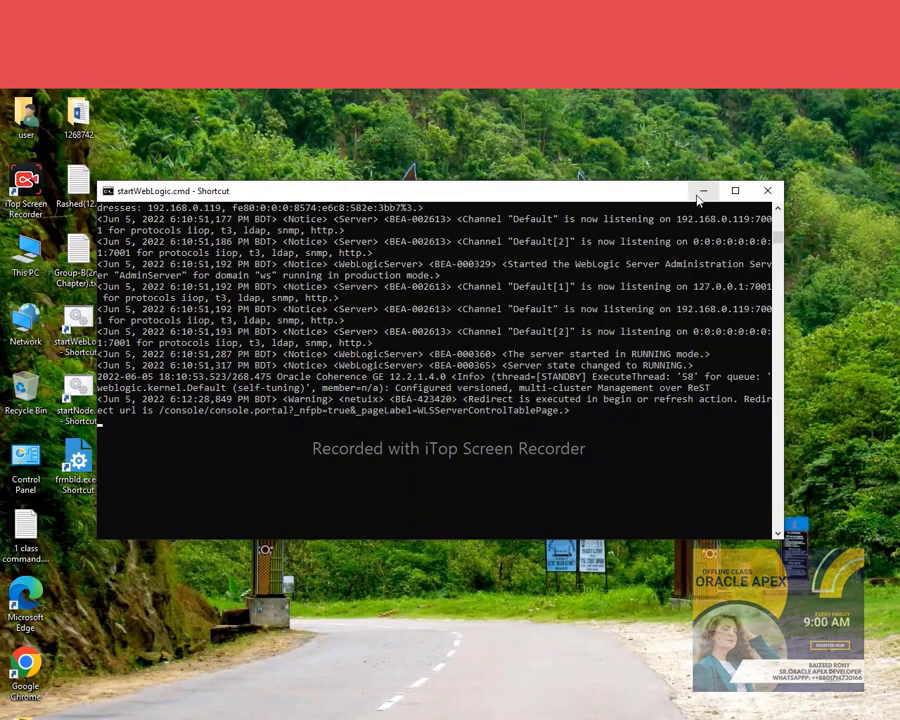
Step: Run the startNodeManager shortcut as administrator and return to the WebLogic servers page
left_click(697, 190)
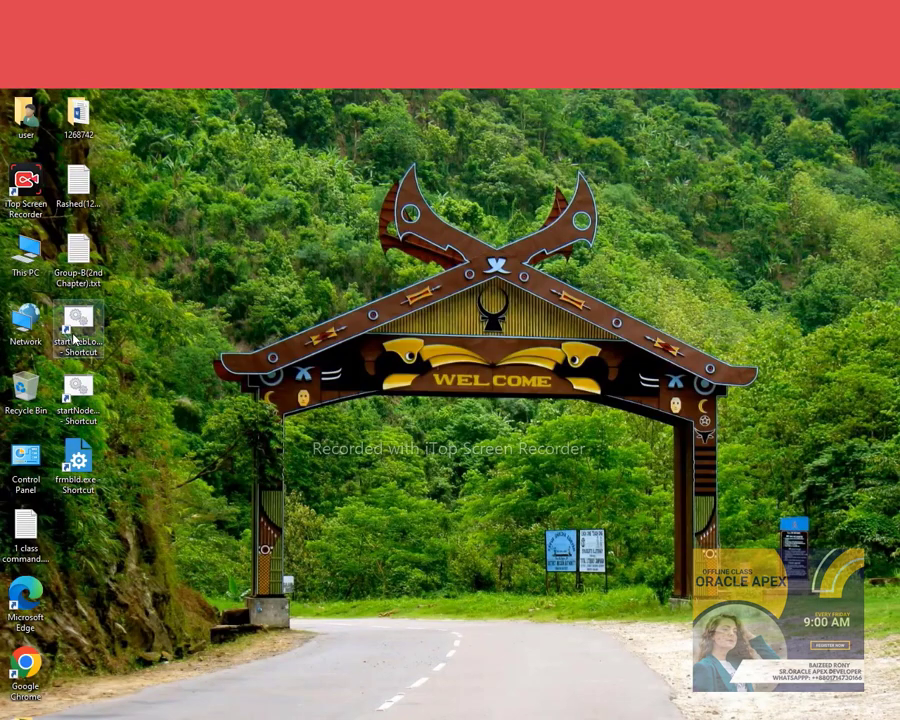
right_click(78, 333)
left_click(74, 392)
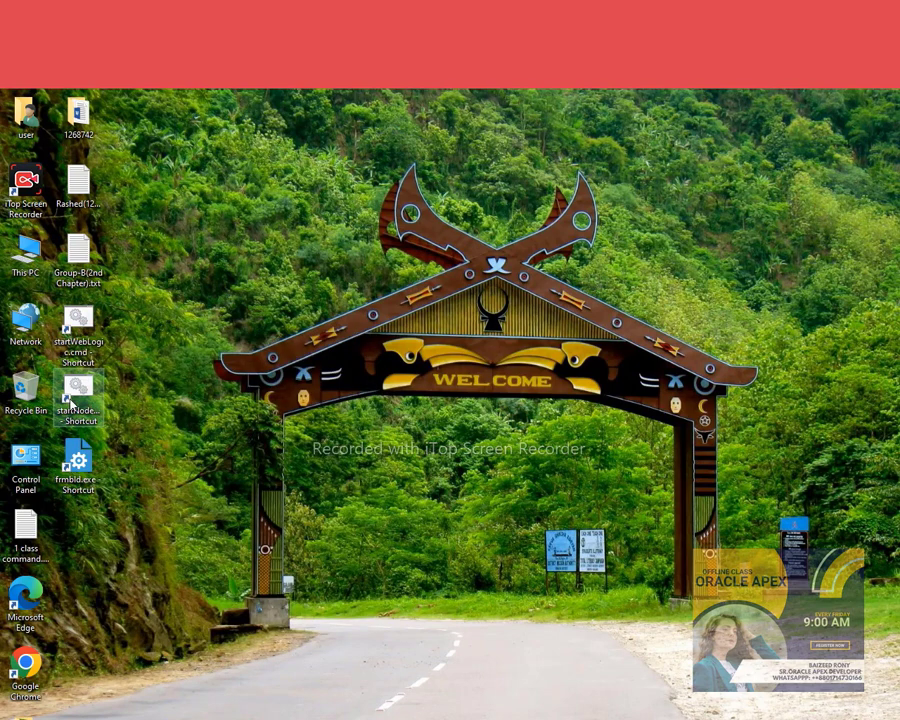
right_click(71, 399)
left_click(122, 533)
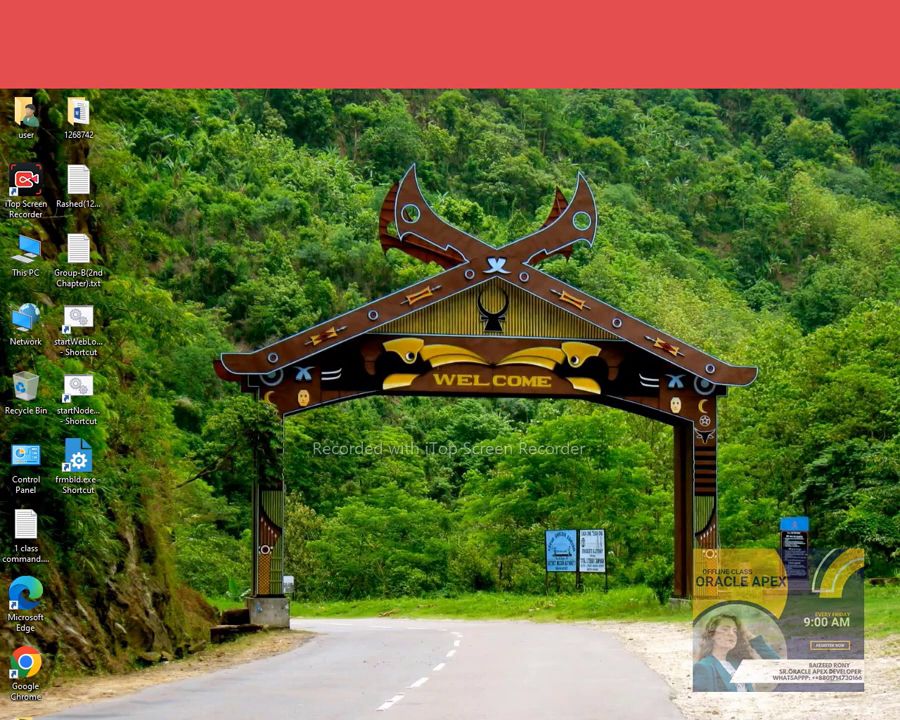
key("alt+Tab")
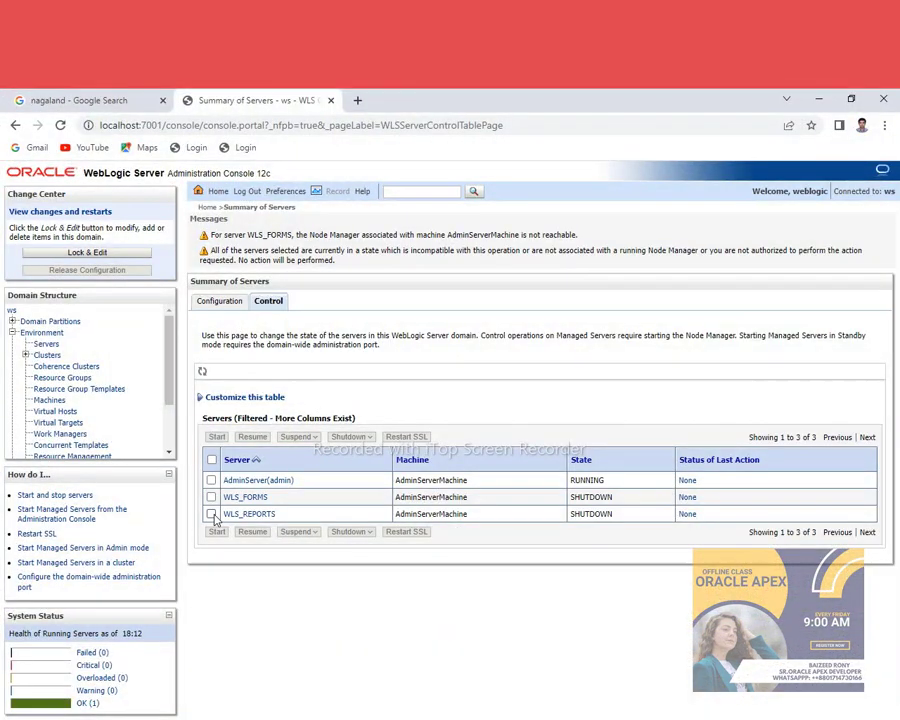
Step: Start WLS_FORMS from the Control tab, confirming with Yes, then minimize Chrome
left_click(211, 497)
left_click(217, 532)
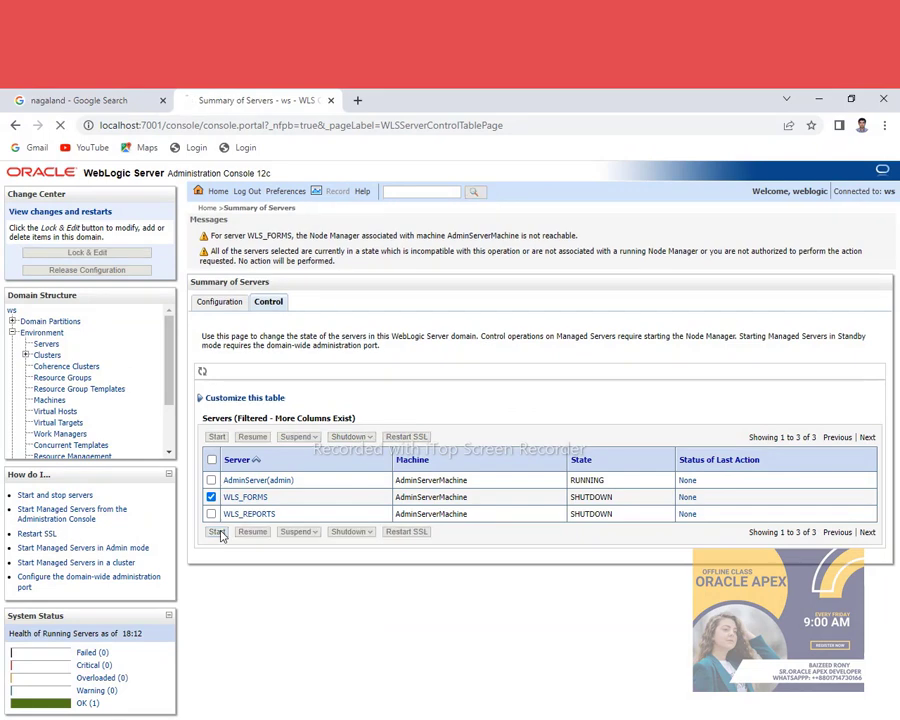
left_click(202, 330)
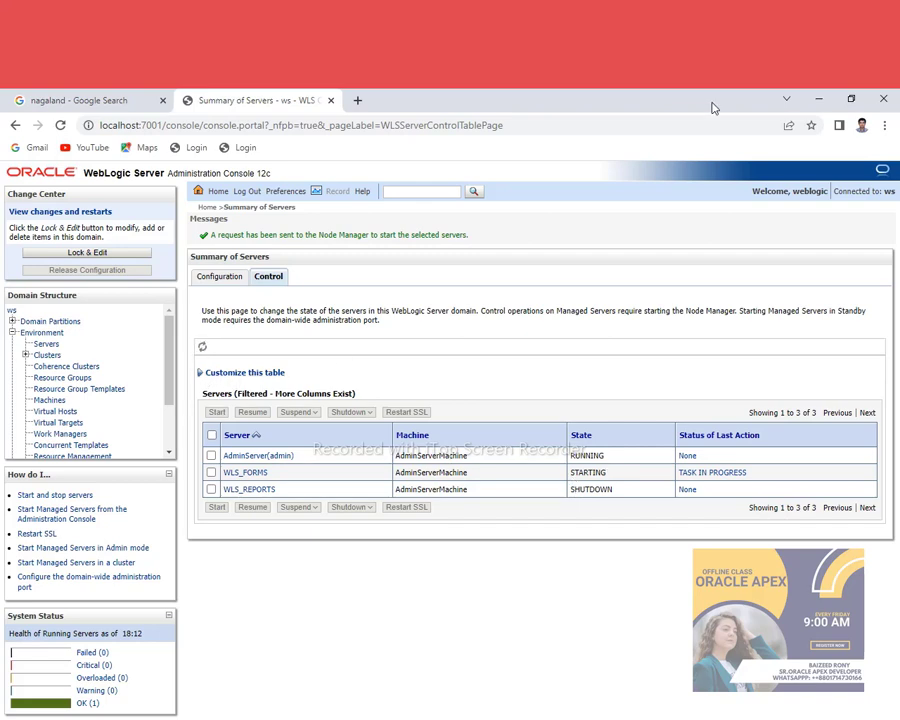
left_click(818, 100)
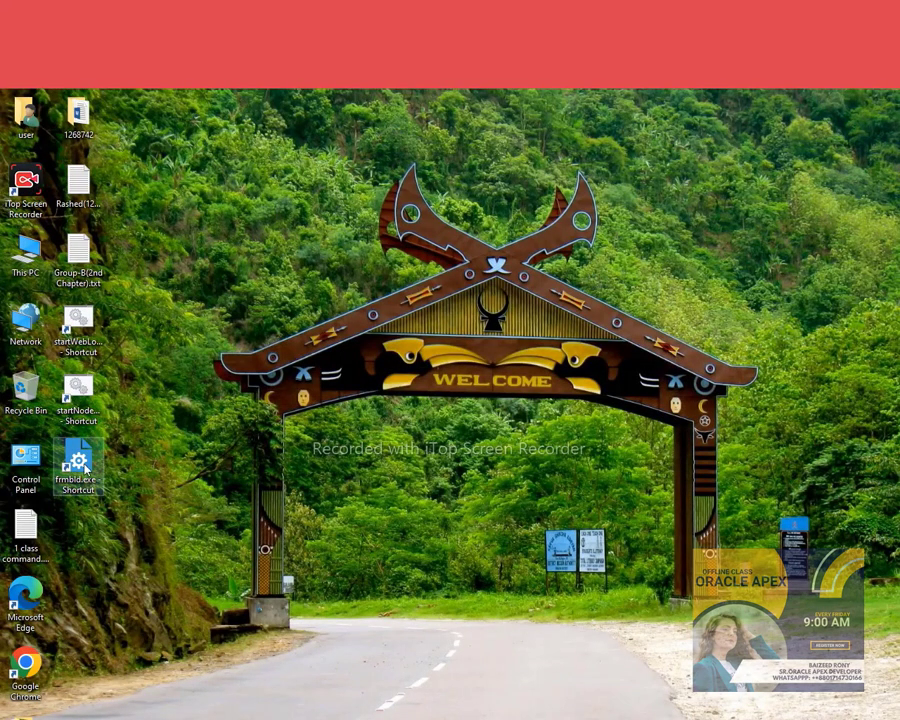
Step: Run the frmbld.exe shortcut as administrator, then switch through Chrome to File Explorer
left_click(78, 462)
right_click(80, 458)
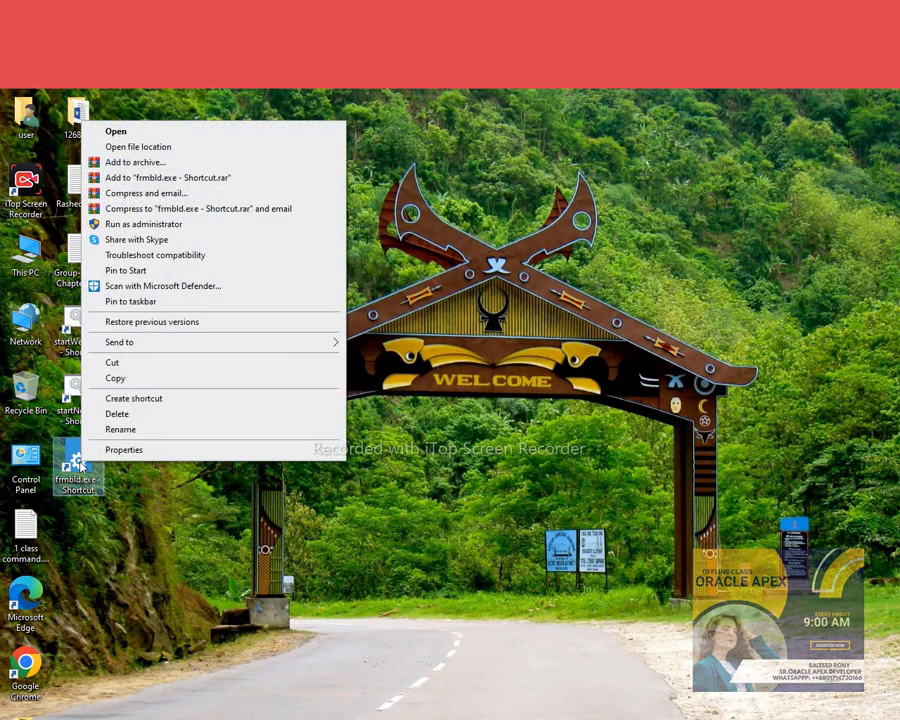
left_click(130, 222)
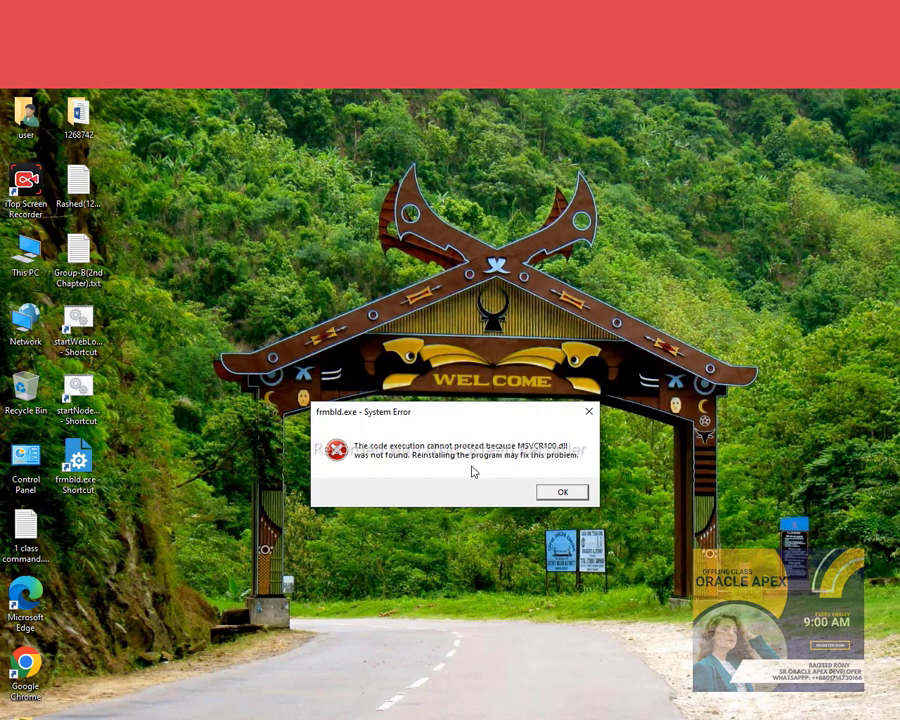
key("alt+Tab")
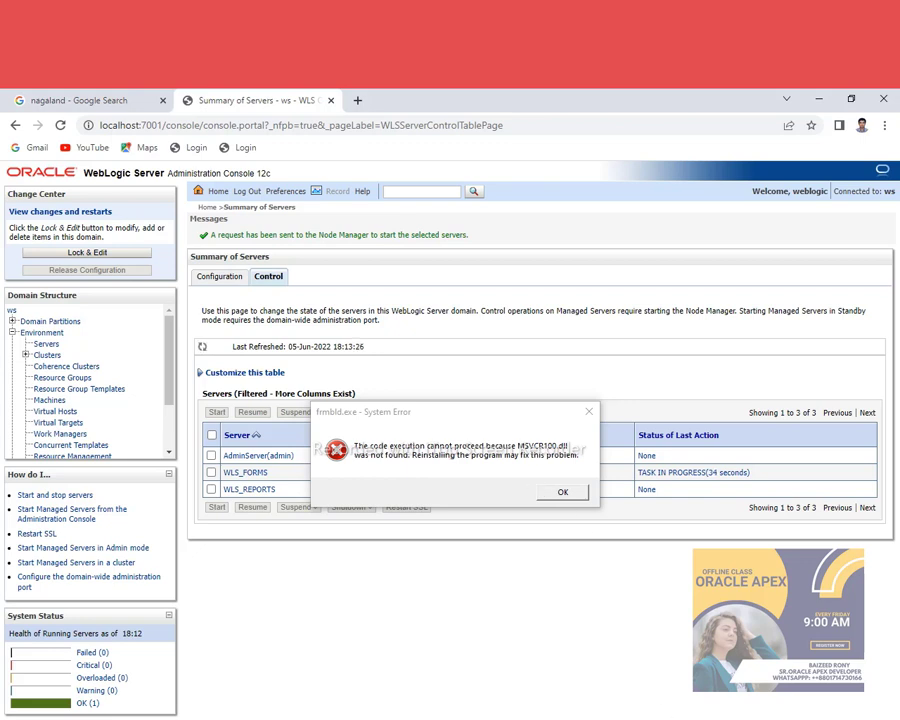
key("alt+Tab")
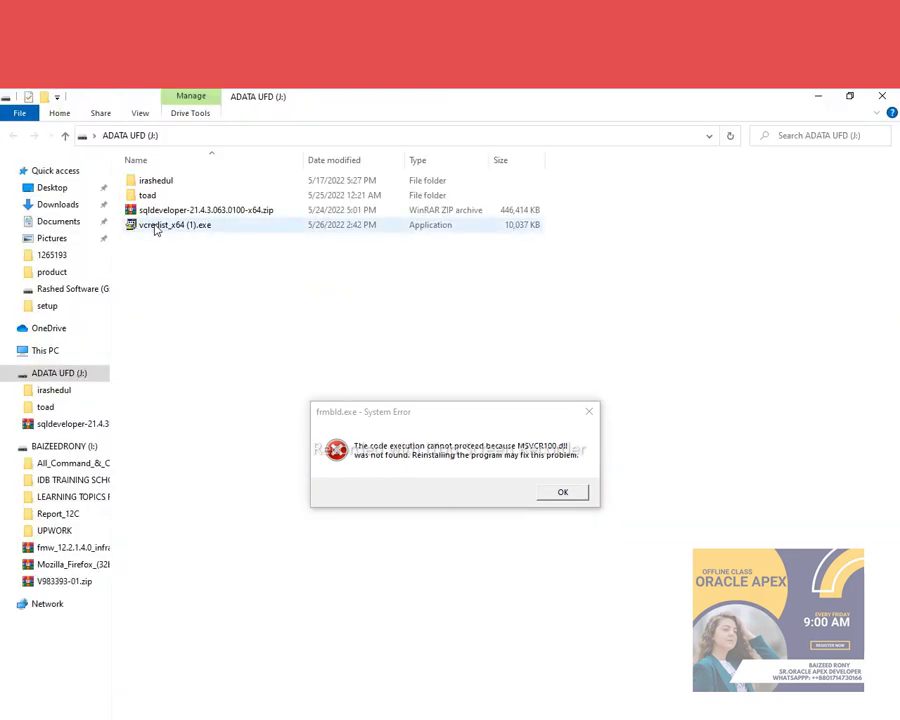
Step: Copy vcredist_x64 (1).exe from drive J: into the G:\setup folder
right_click(156, 229)
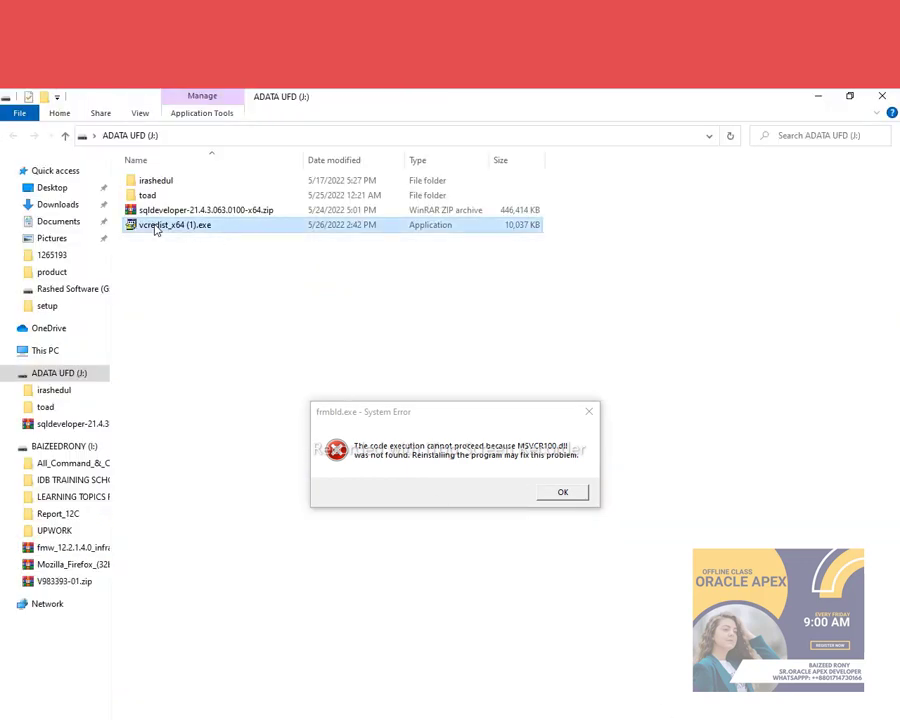
left_click(190, 506)
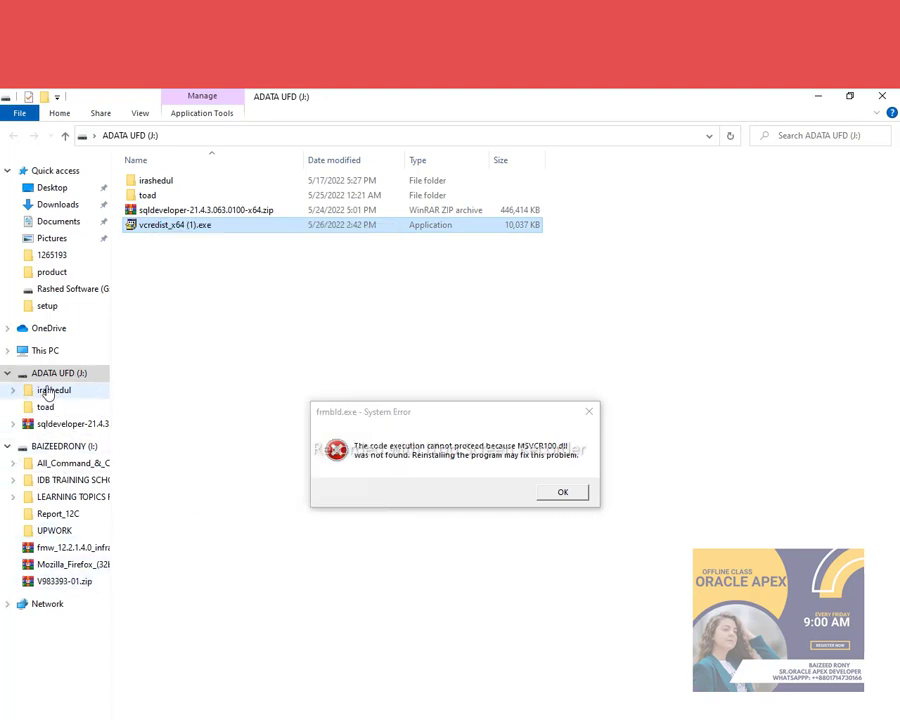
left_click(48, 376)
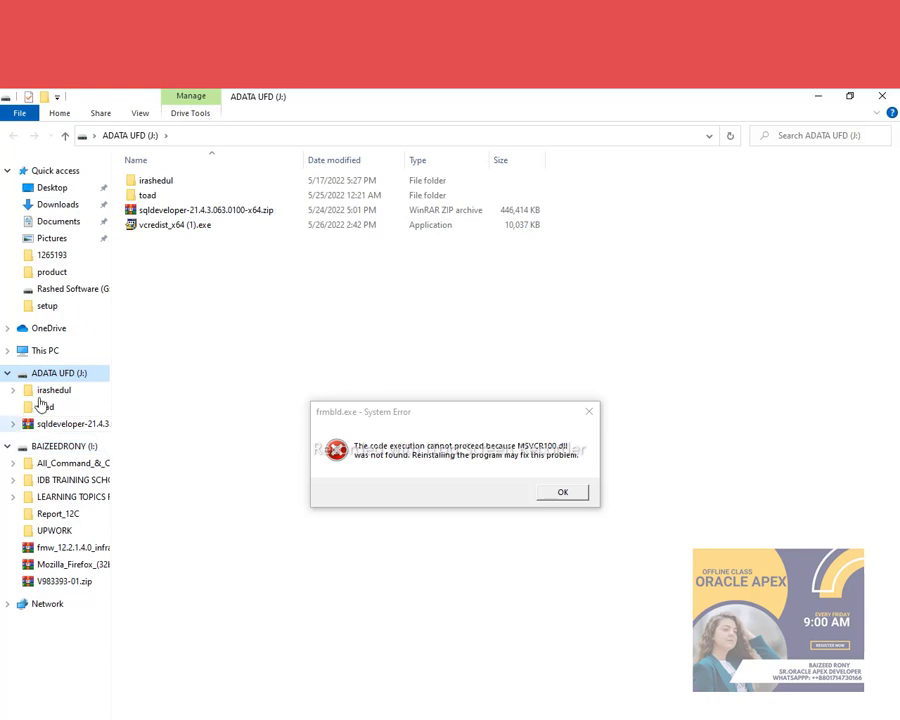
left_click(42, 349)
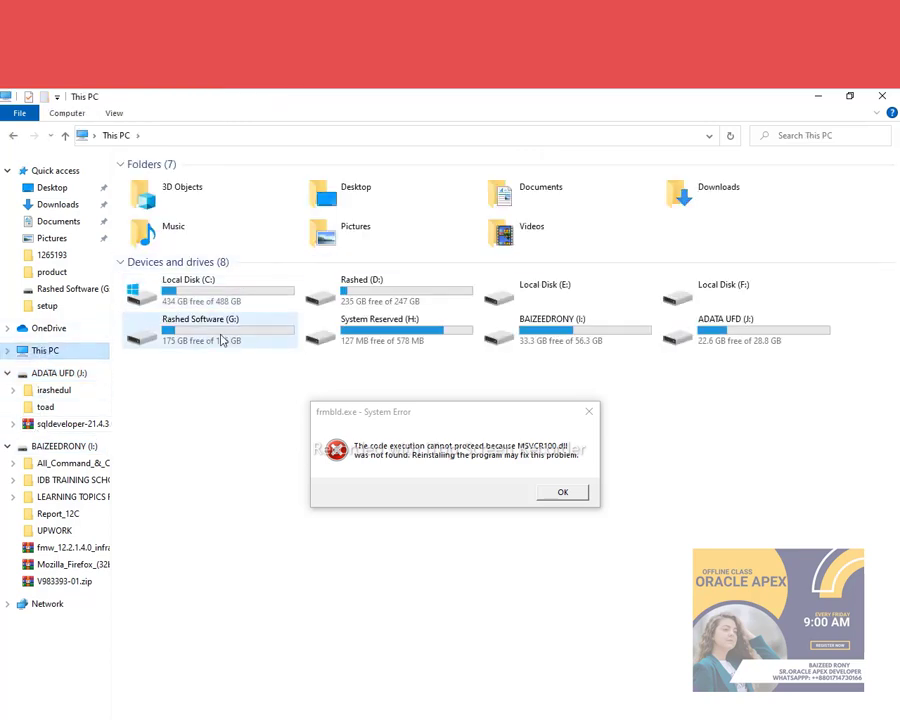
double_click(221, 340)
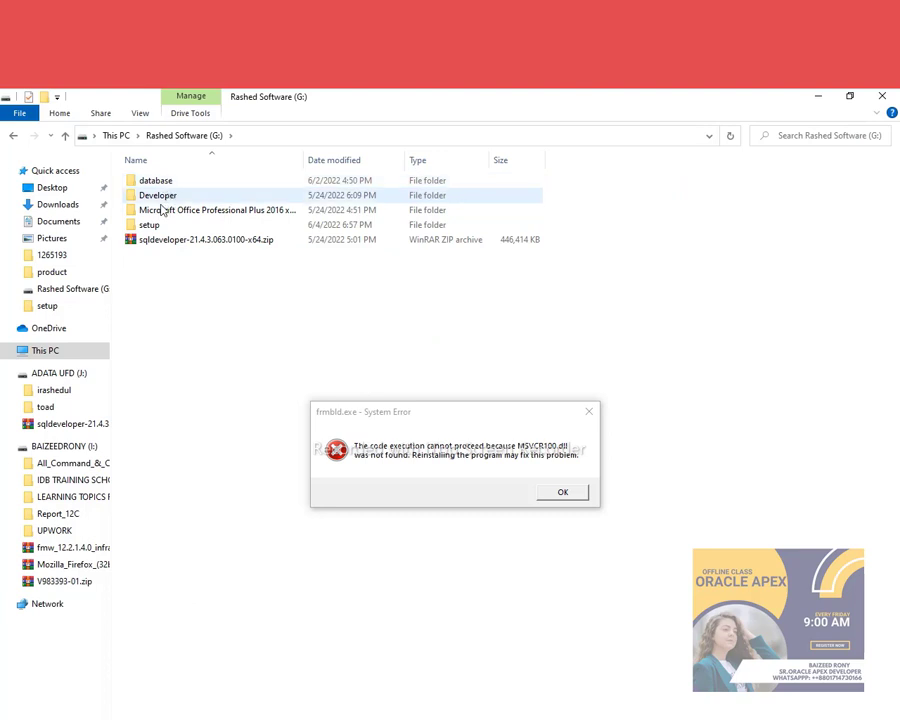
double_click(156, 226)
right_click(154, 476)
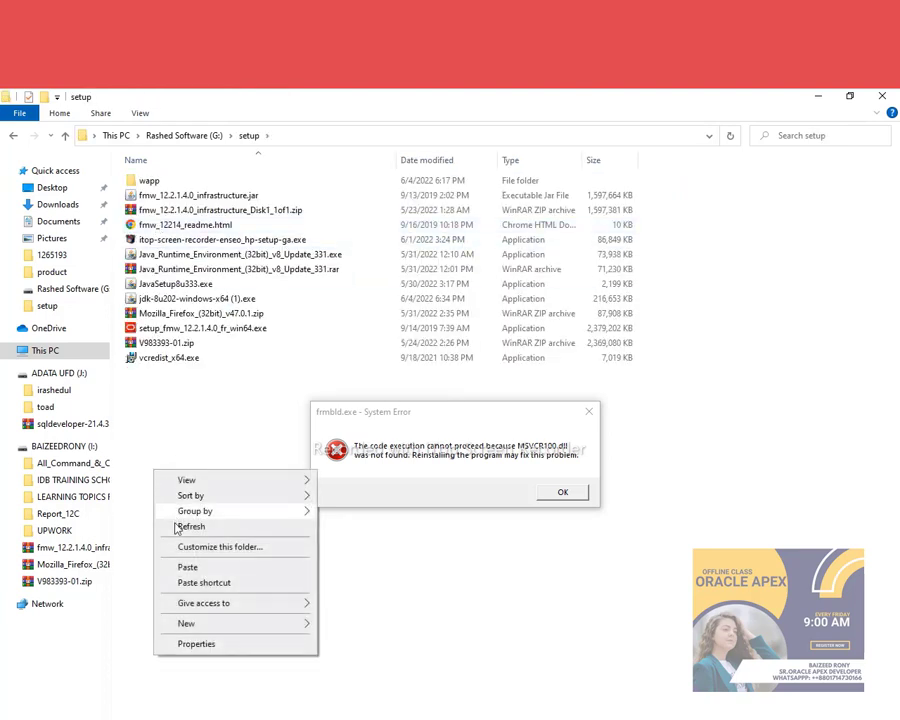
left_click(185, 567)
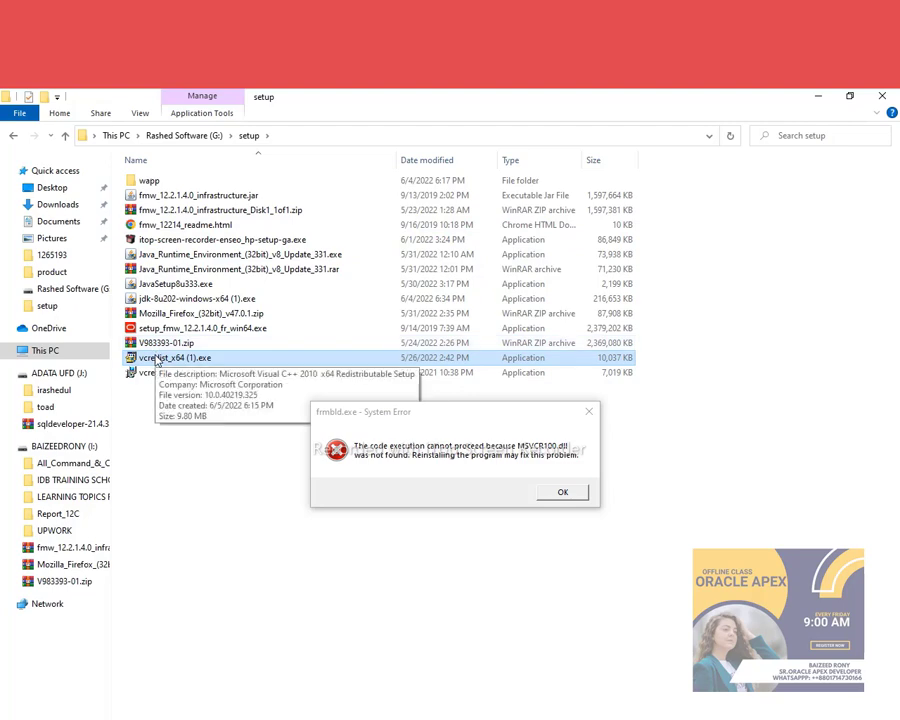
Step: Close the MSVCR100.dll error and launch the pasted Visual C++ 2010 installer
right_click(155, 362)
left_click(198, 381)
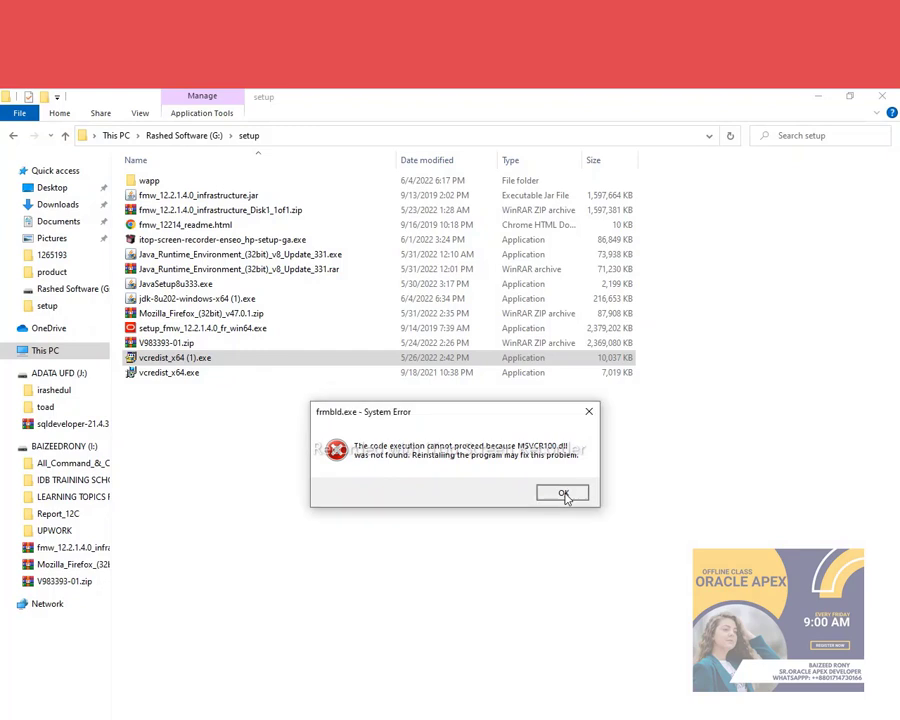
left_click(590, 411)
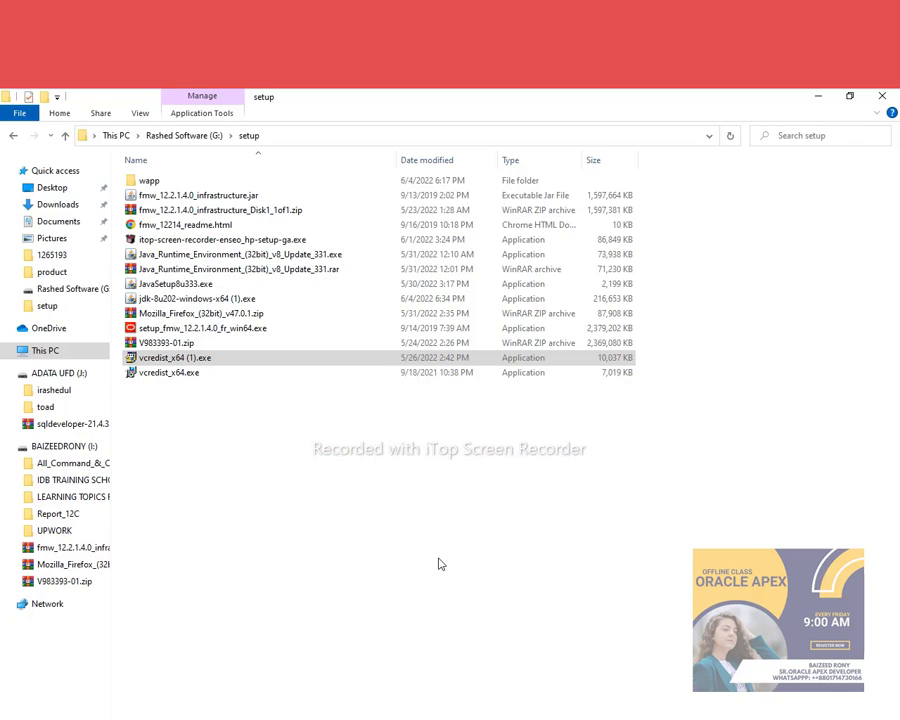
double_click(166, 359)
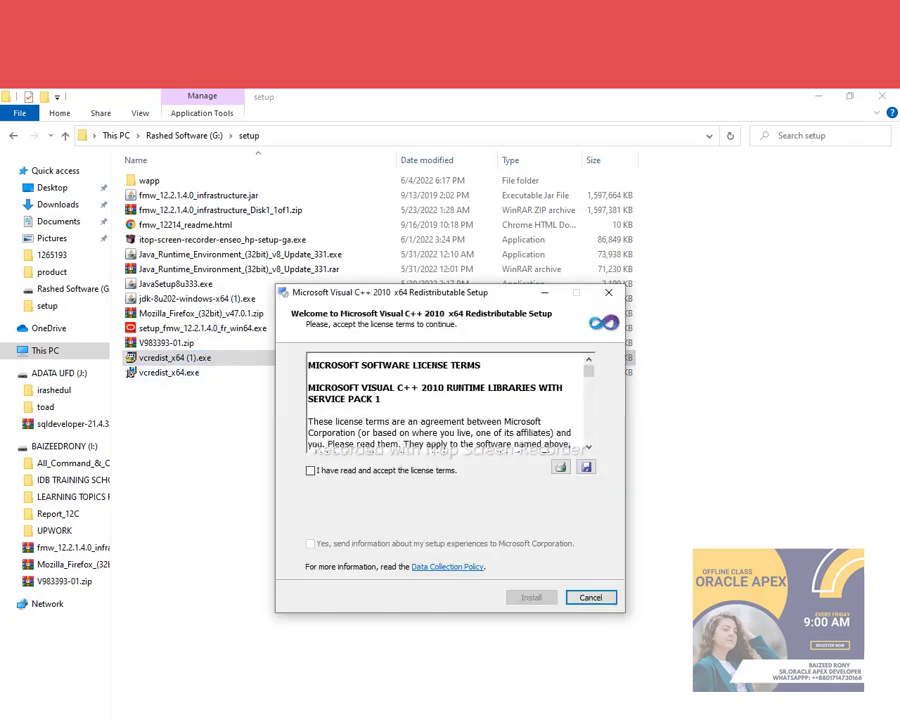
Step: Accept the license terms, install the Visual C++ 2010 x64 Redistributable, and finish
left_click(310, 470)
scroll(485, 428, "down", 5)
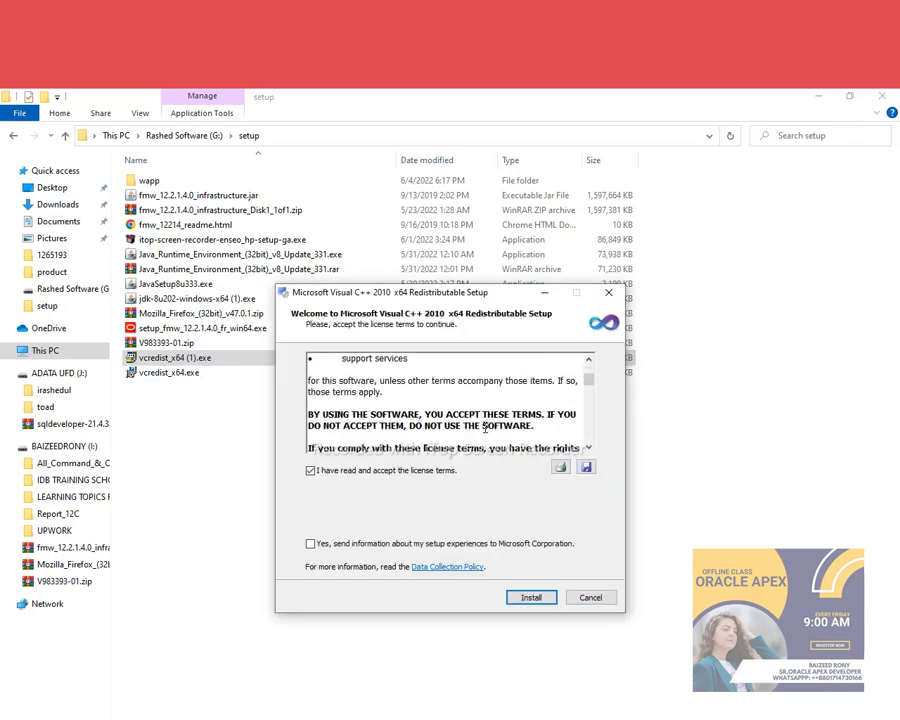
scroll(485, 428, "down", 10)
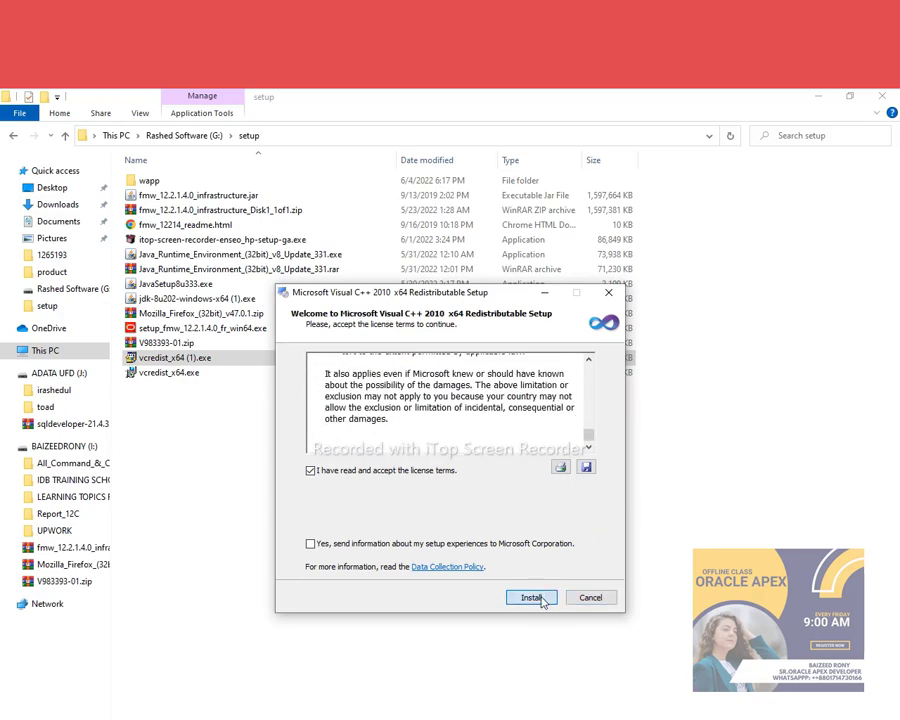
left_click(538, 599)
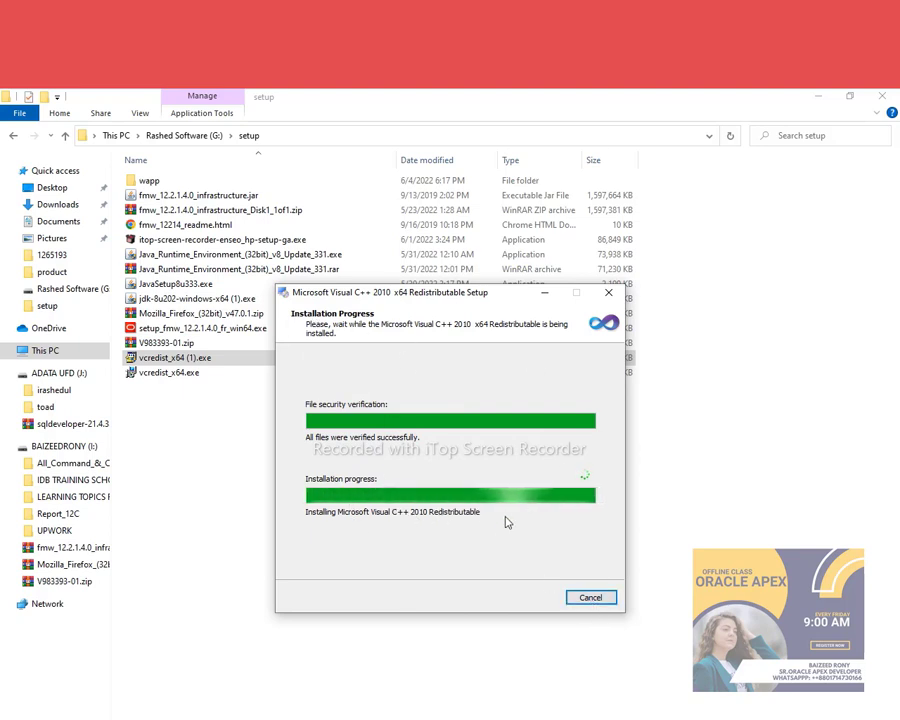
left_click(593, 601)
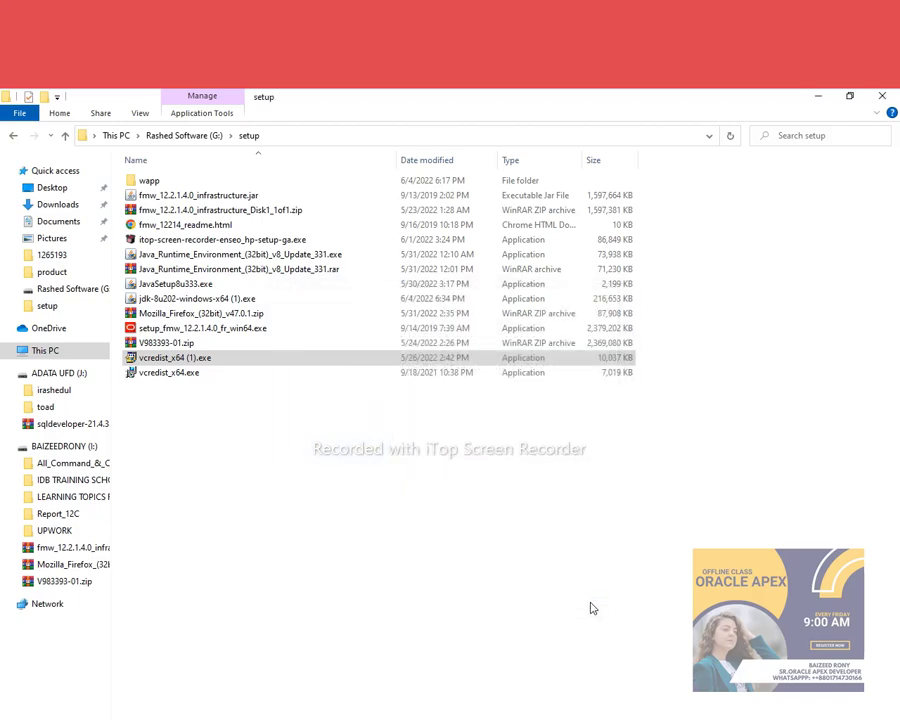
Step: Close the setup folder window, minimize Chrome, and refresh the desktop
left_click(881, 97)
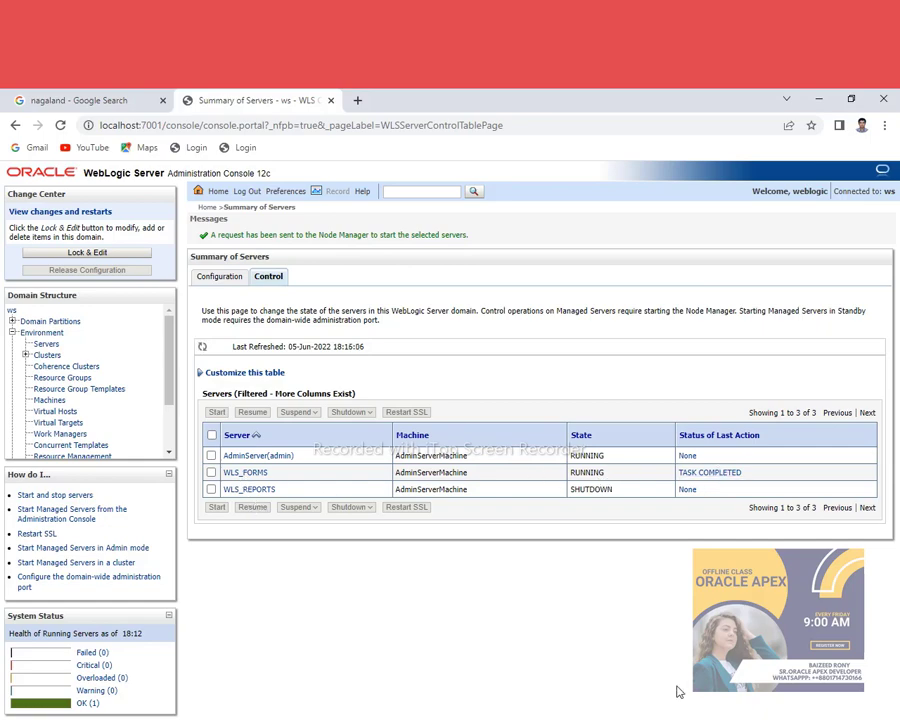
left_click(816, 97)
right_click(396, 315)
left_click(418, 358)
right_click(360, 303)
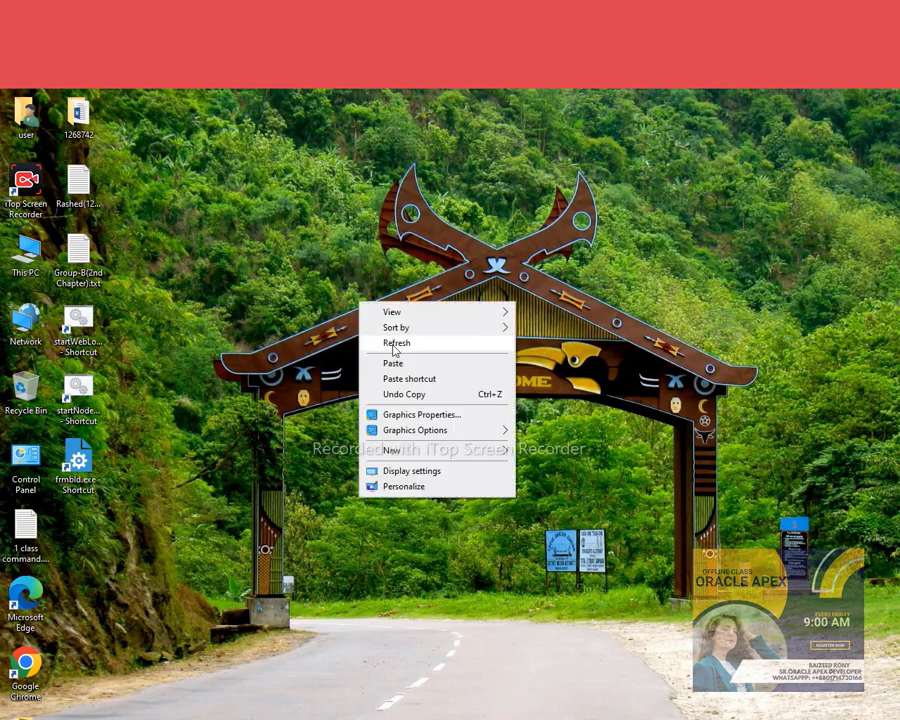
Step: Refresh the desktop and launch the frmbld.exe Forms Builder shortcut as administrator
left_click(395, 345)
right_click(293, 326)
left_click(341, 366)
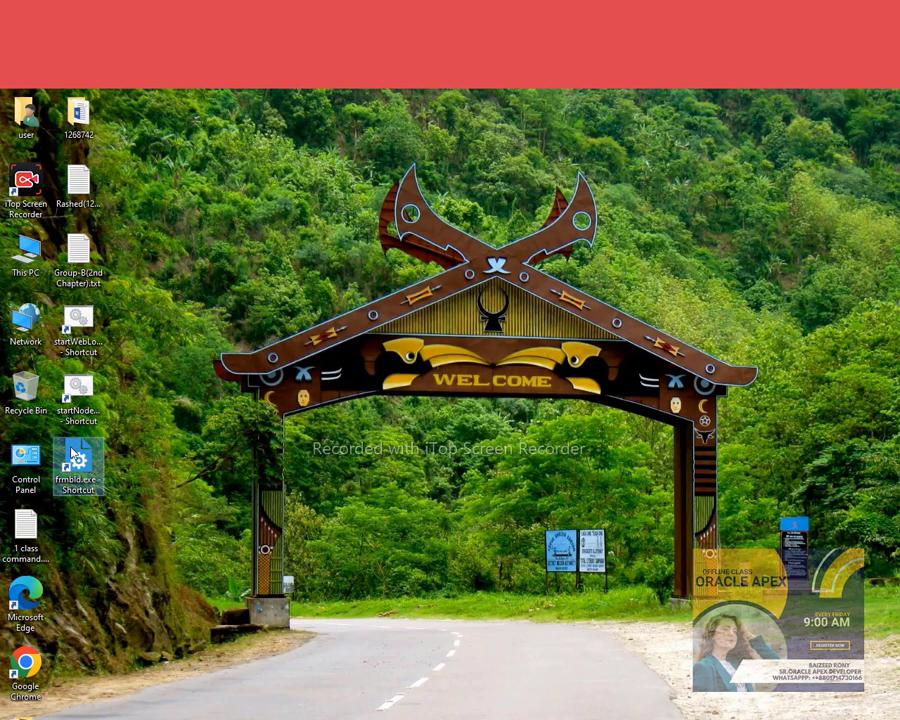
right_click(74, 455)
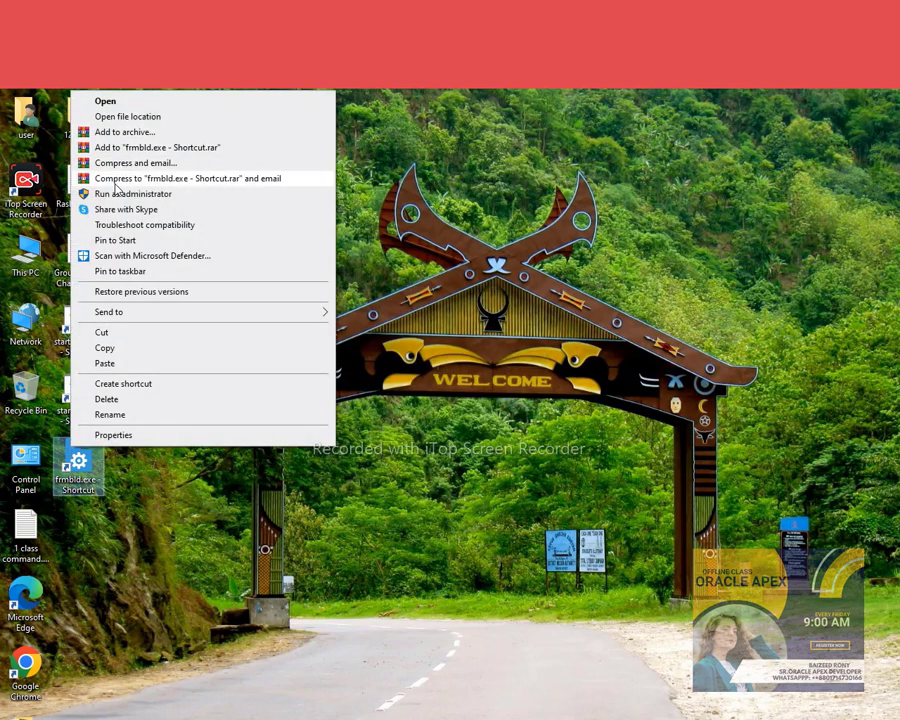
left_click(116, 193)
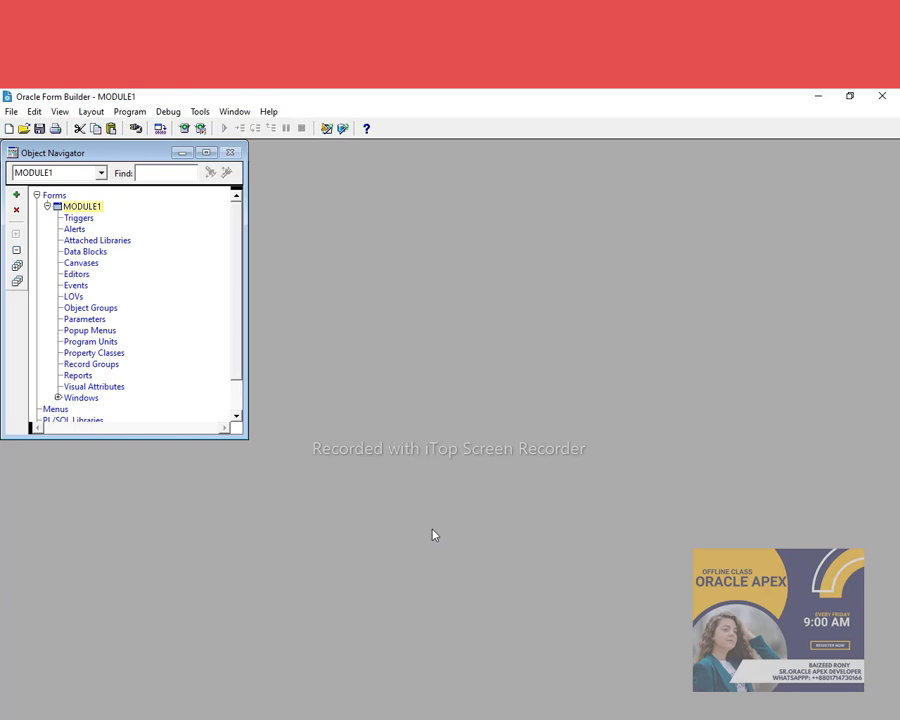
Step: Attempt a connection to orcl with the HR user credentials and dismiss the ORA-12154 error
left_click(136, 128)
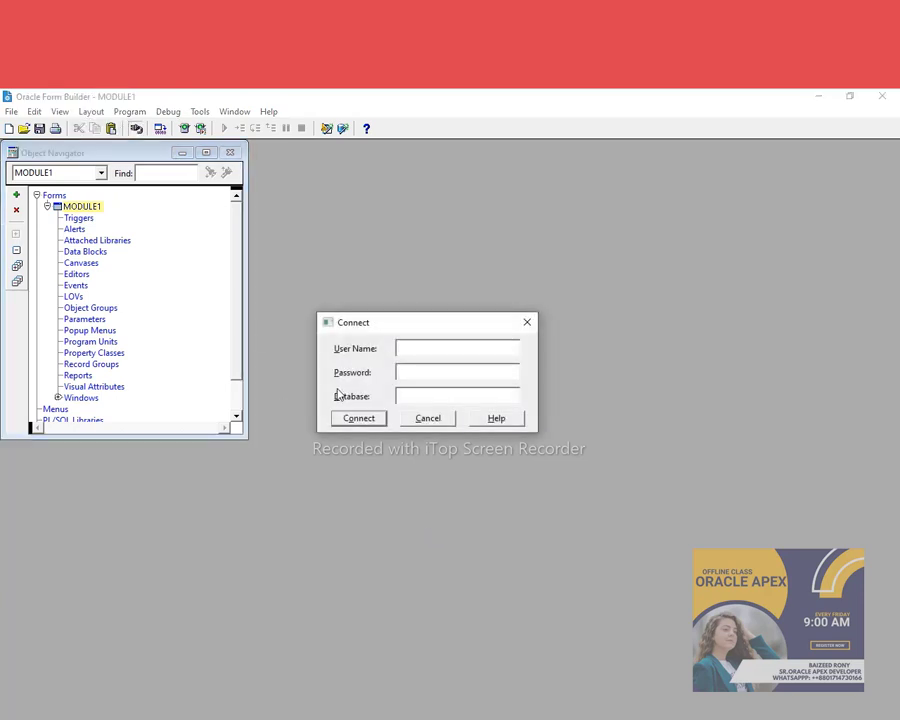
type("hr/hr@orcl")
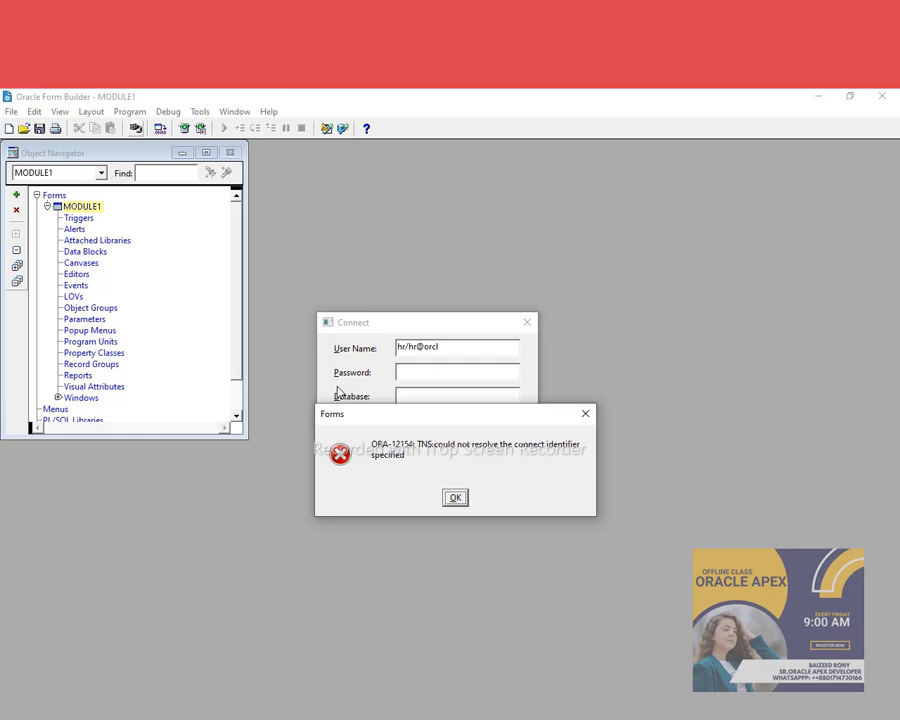
left_click(455, 498)
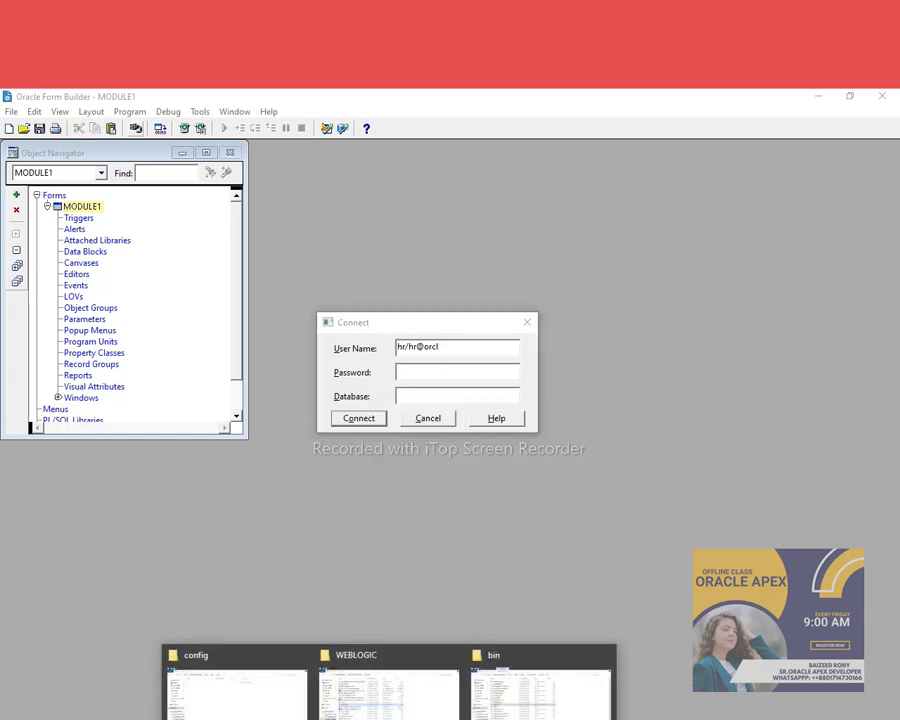
Step: Browse to G:\setup\wapp\product and search it for 'tns'
mouse_move(316, 703)
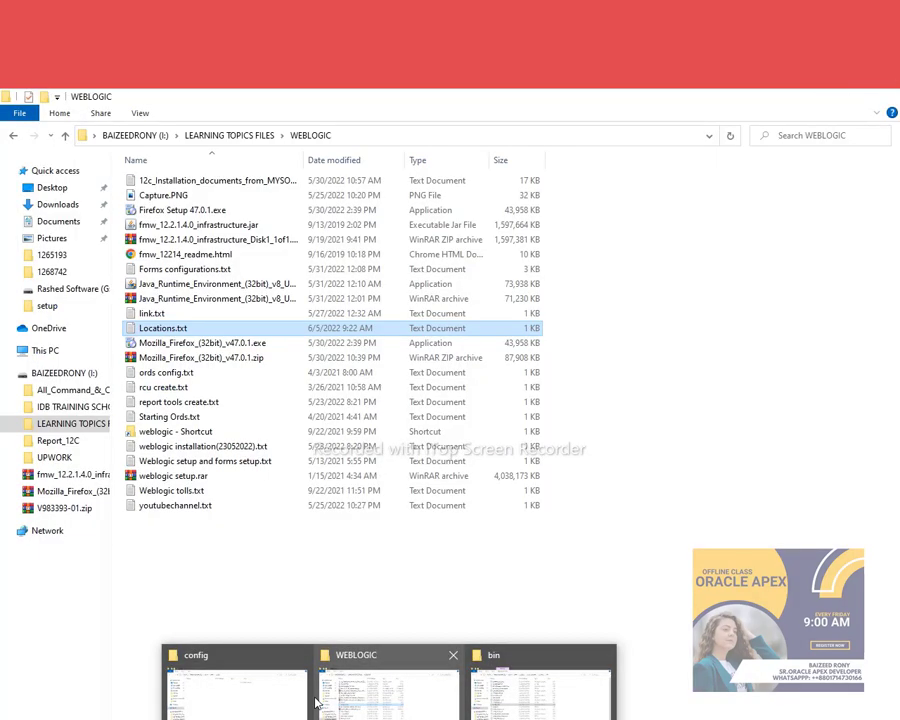
left_click(236, 703)
left_click(48, 352)
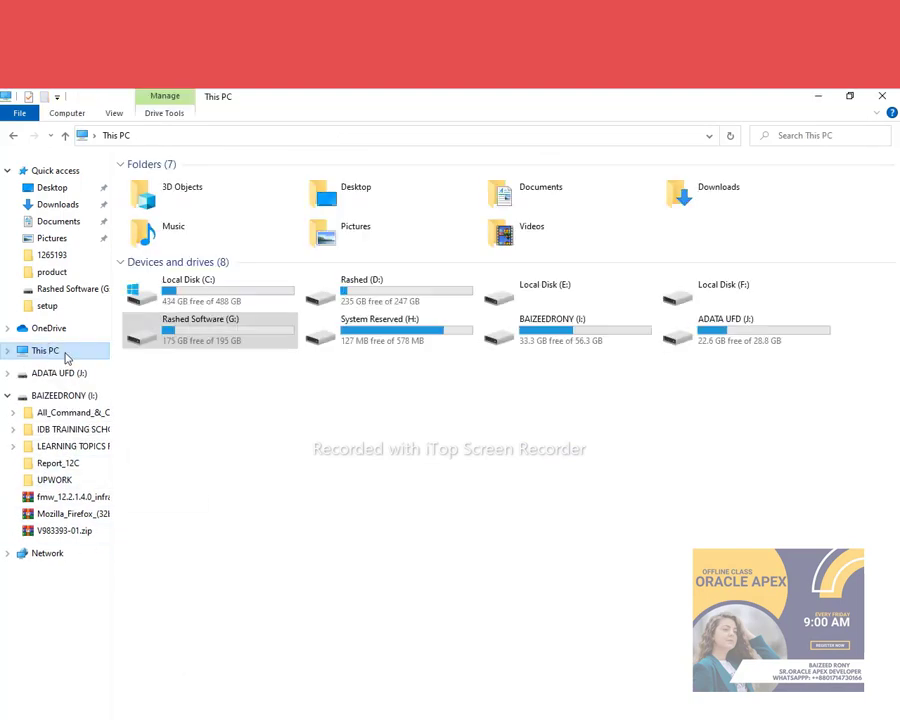
double_click(220, 332)
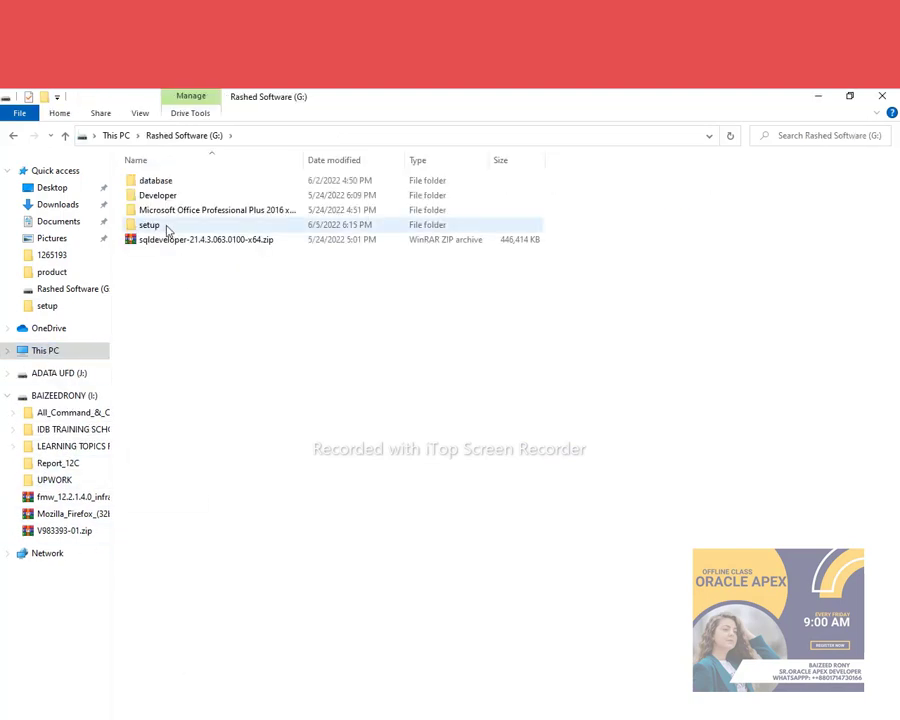
double_click(166, 228)
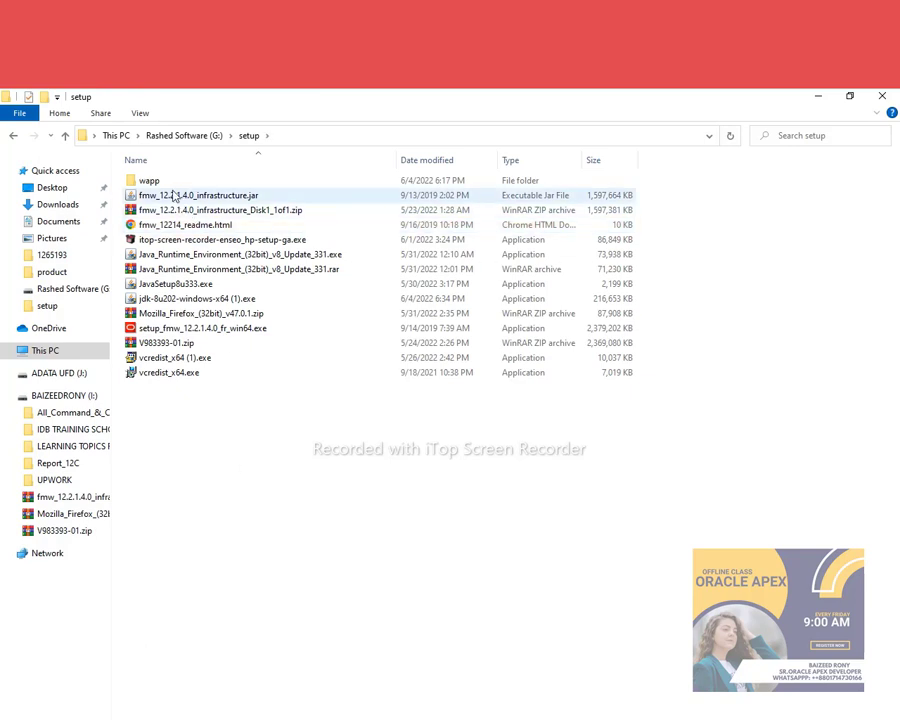
double_click(168, 183)
left_click(169, 211)
double_click(169, 211)
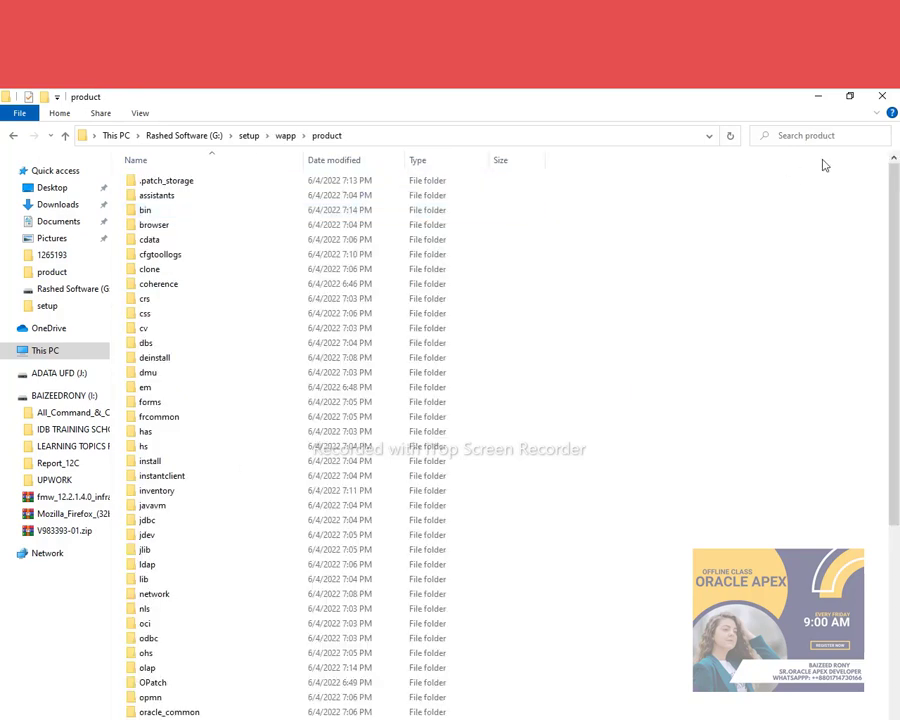
left_click(805, 137)
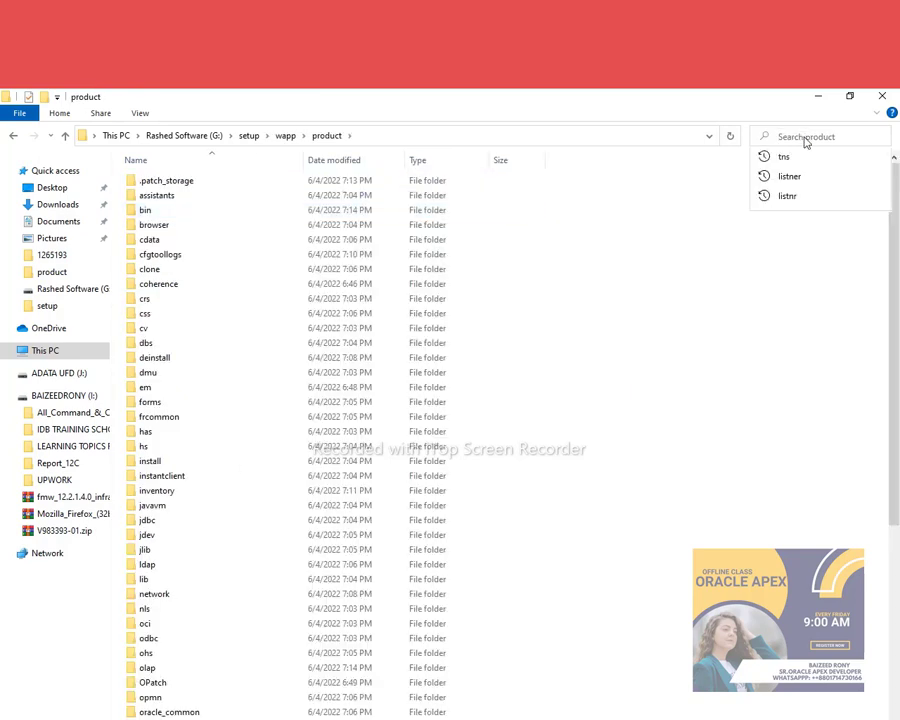
type("tns")
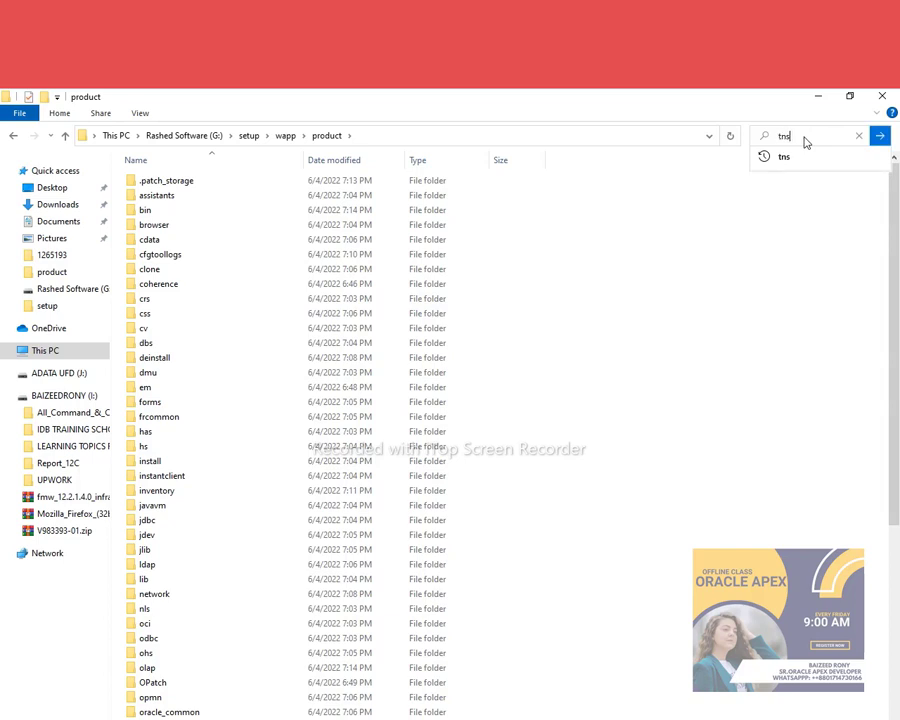
left_click(783, 160)
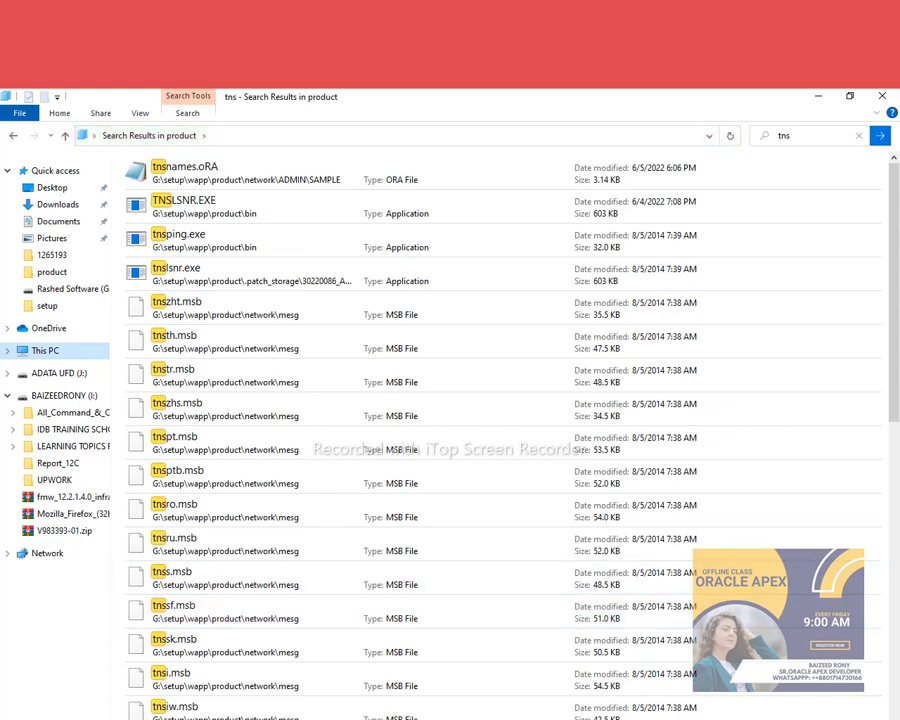
Step: Open the tnsnames.ORA search result for editing in Notepad
left_click(220, 187)
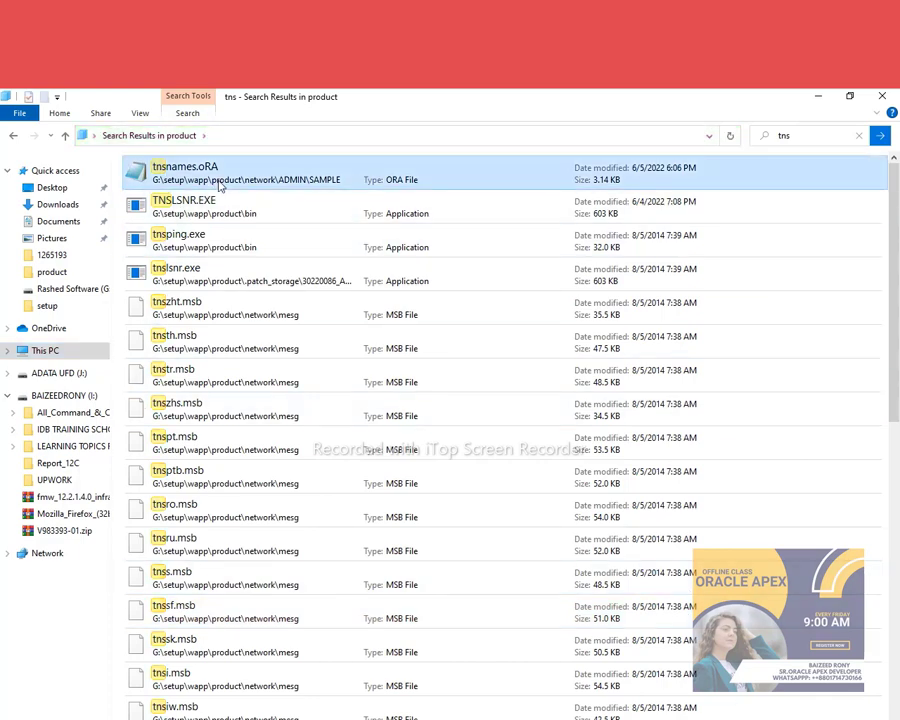
right_click(220, 187)
left_click(254, 207)
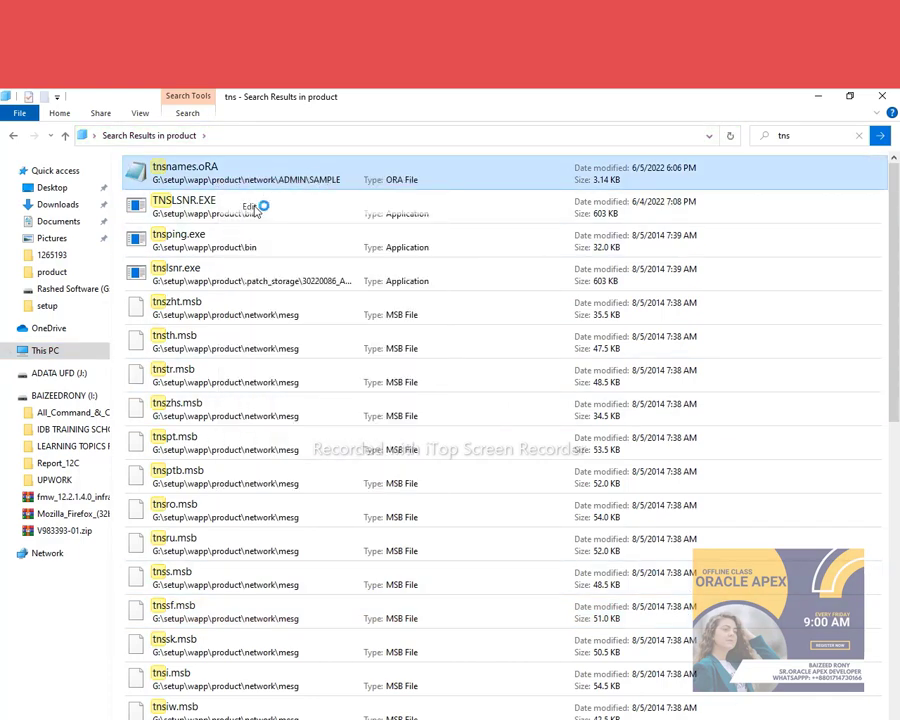
Step: Delete the ORCL entry block and its leftover blank lines from tnsnames.ORA
scroll(362, 462, "down", 12)
scroll(177, 458, "up", 5)
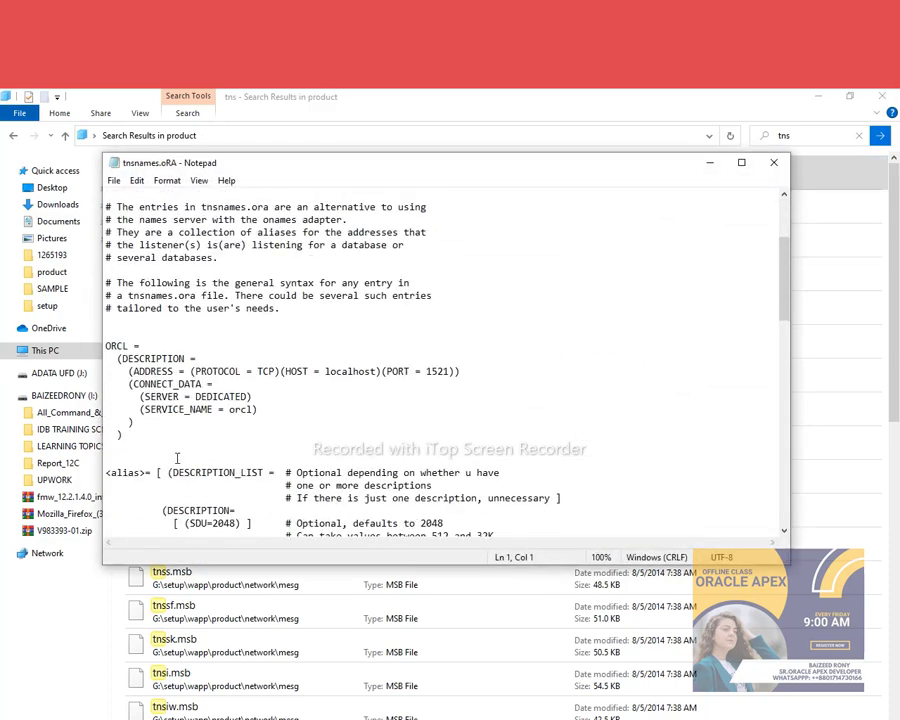
left_click_drag(105, 345, 135, 447)
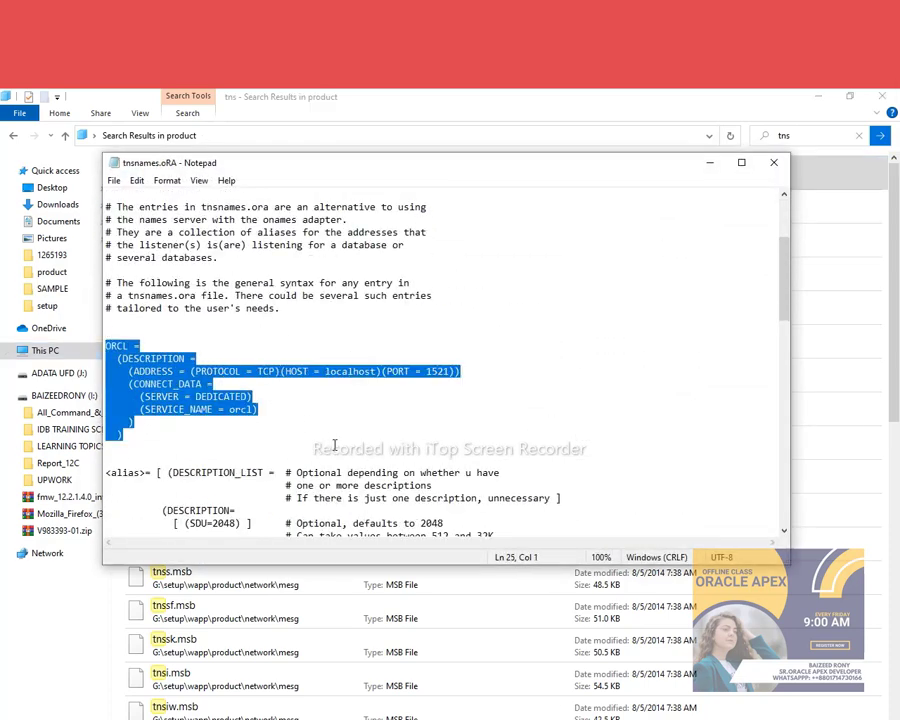
key("Delete")
key("BackSpace")
key("BackSpace")
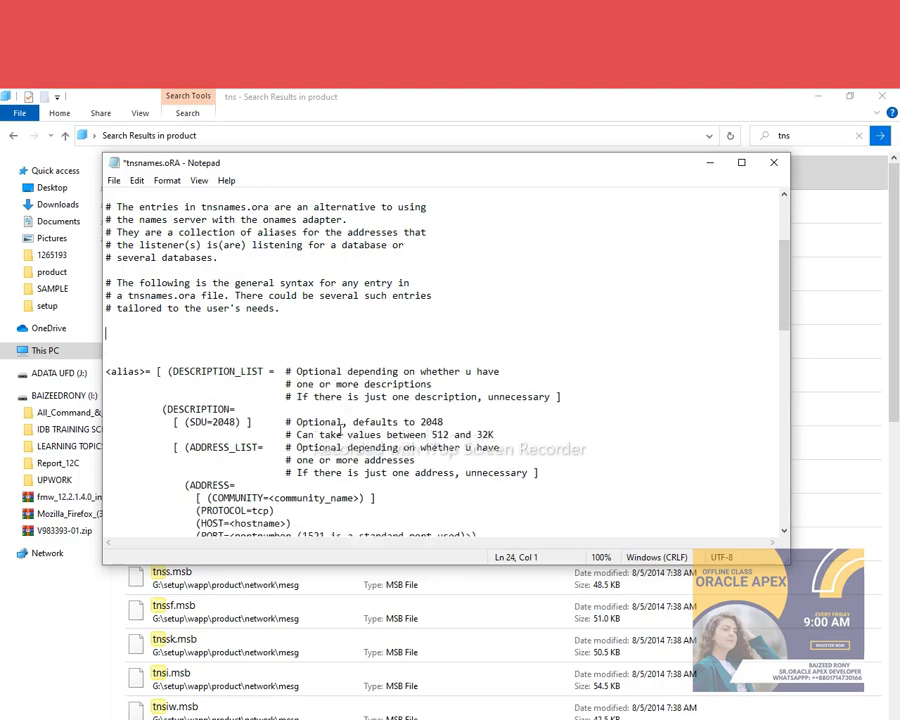
Step: Save the edited tnsnames.ORA and close Notepad
left_click(115, 180)
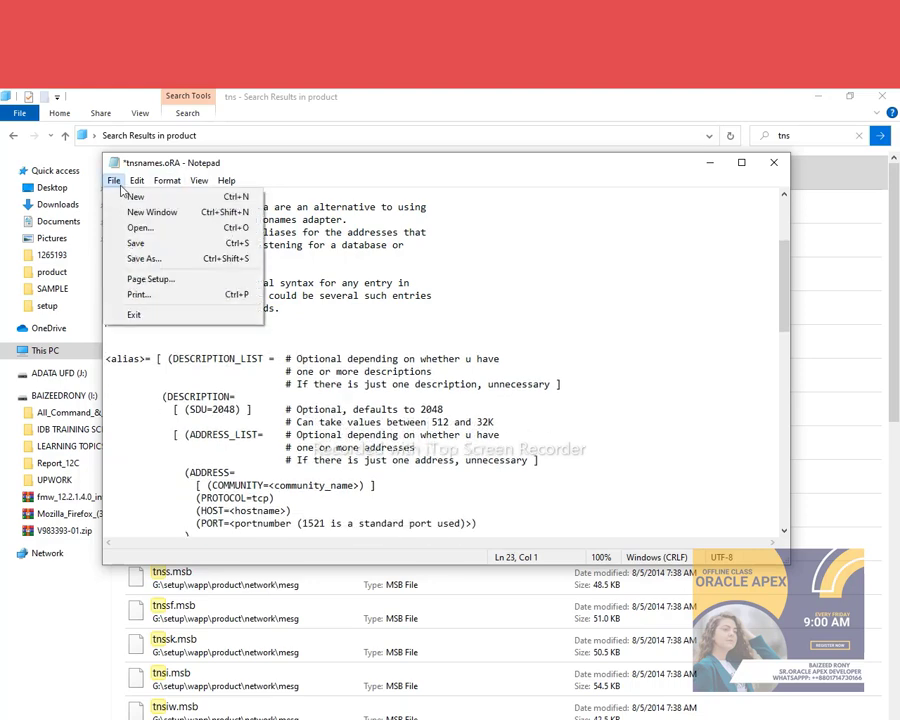
left_click(135, 243)
left_click(773, 162)
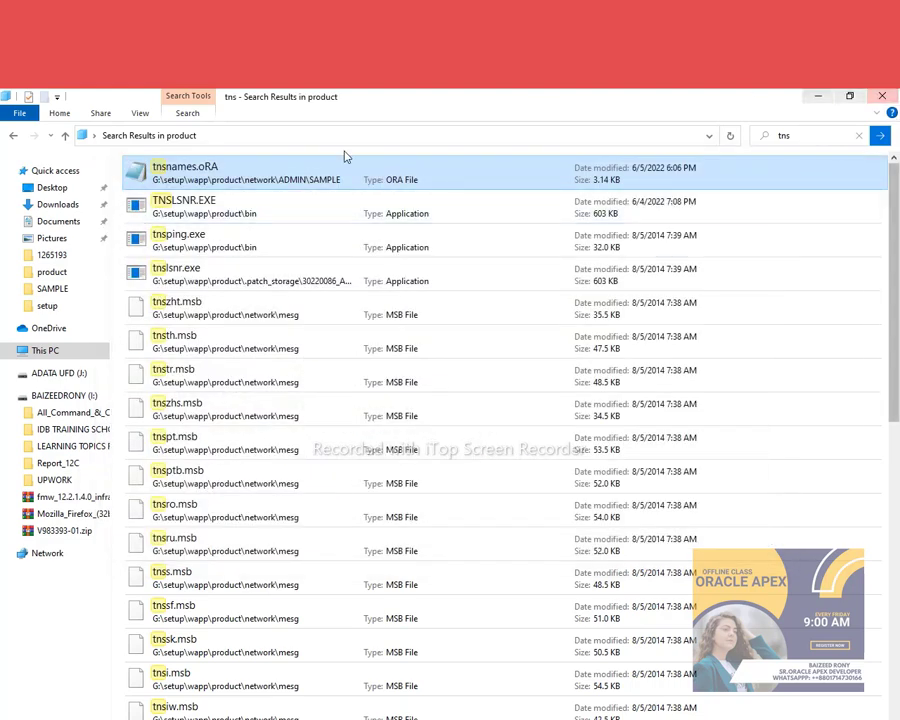
scroll(366, 512, "down", 10)
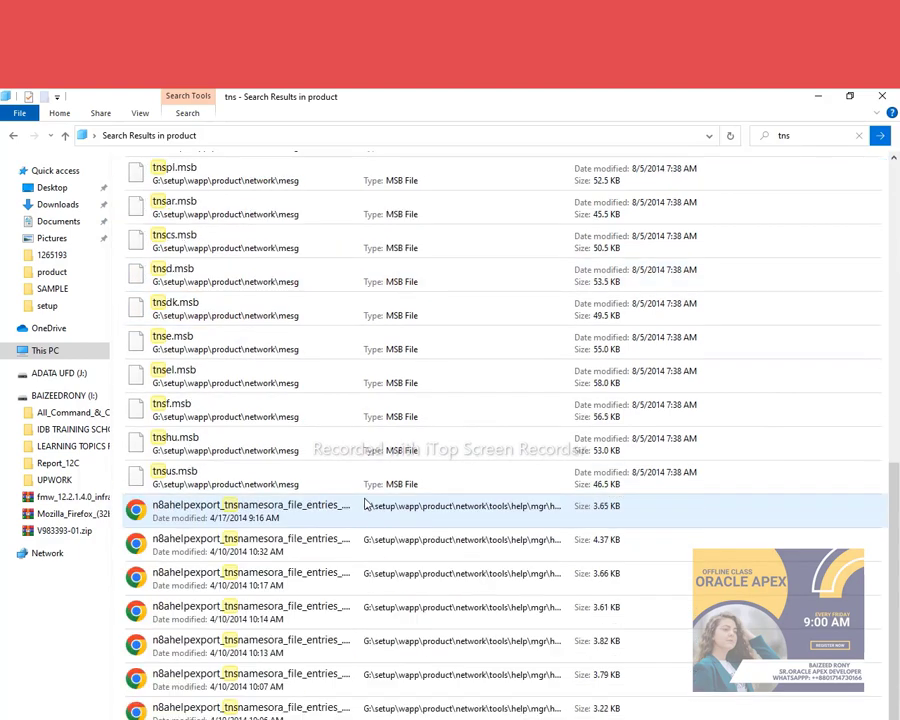
scroll(366, 488, "up", 8)
Step: Close the tns search results window and retry the HR connection to orcl
left_click(882, 96)
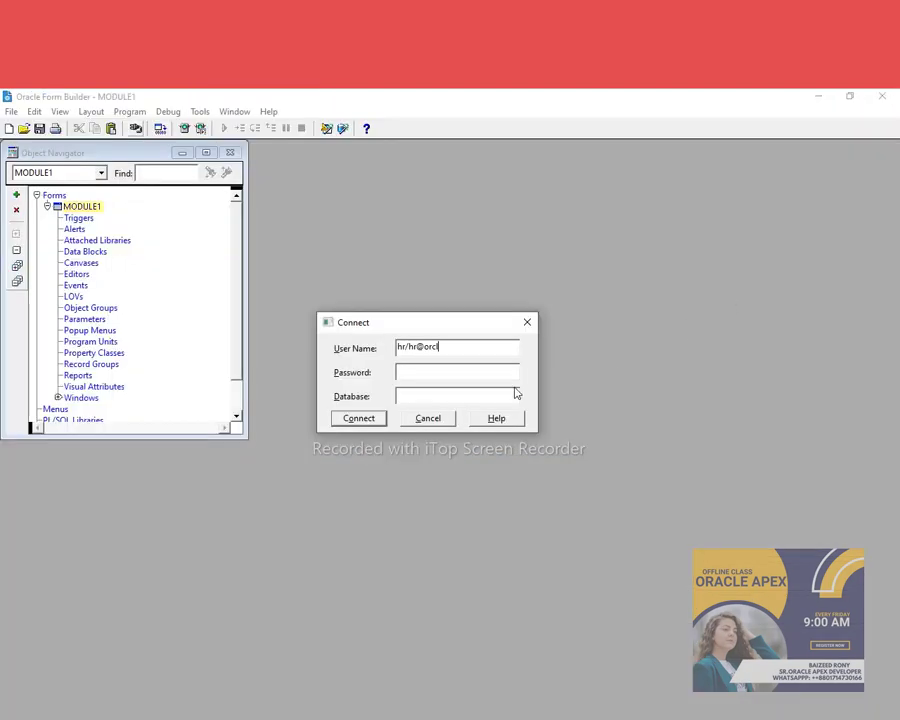
left_click(354, 418)
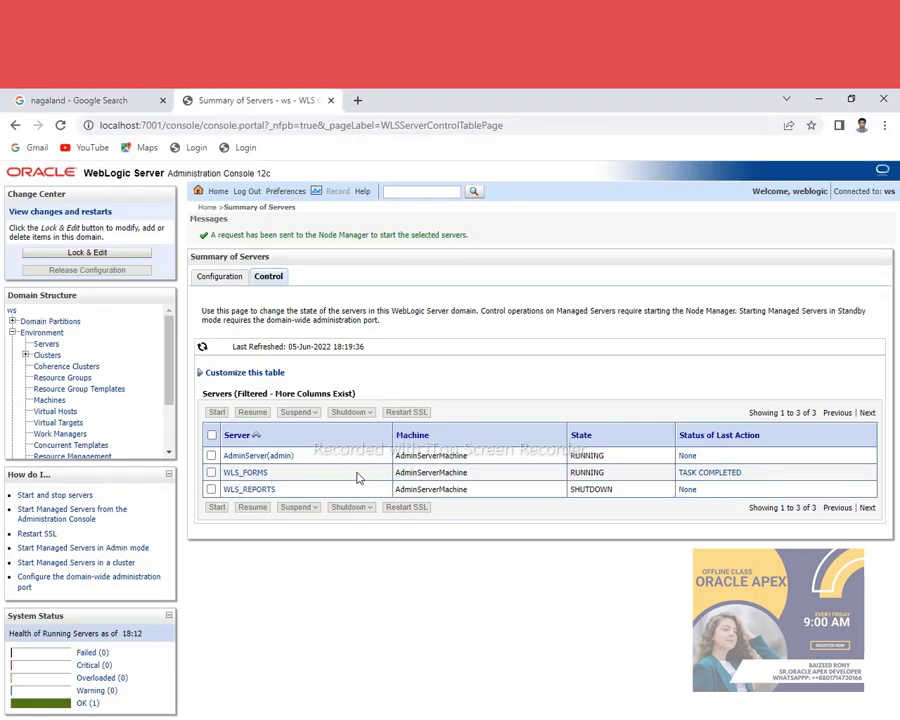
Step: Confirm WLS_FORMS shows RUNNING on Summary of Servers, then return to the Forms Builder Connect dialog
left_click_drag(403, 473, 568, 478)
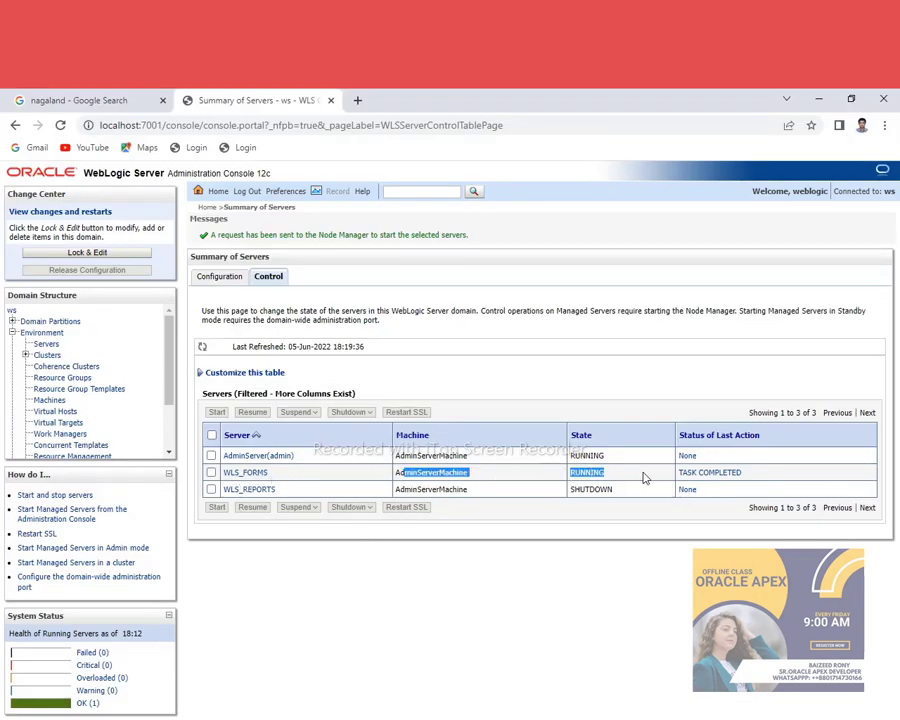
left_click(686, 530)
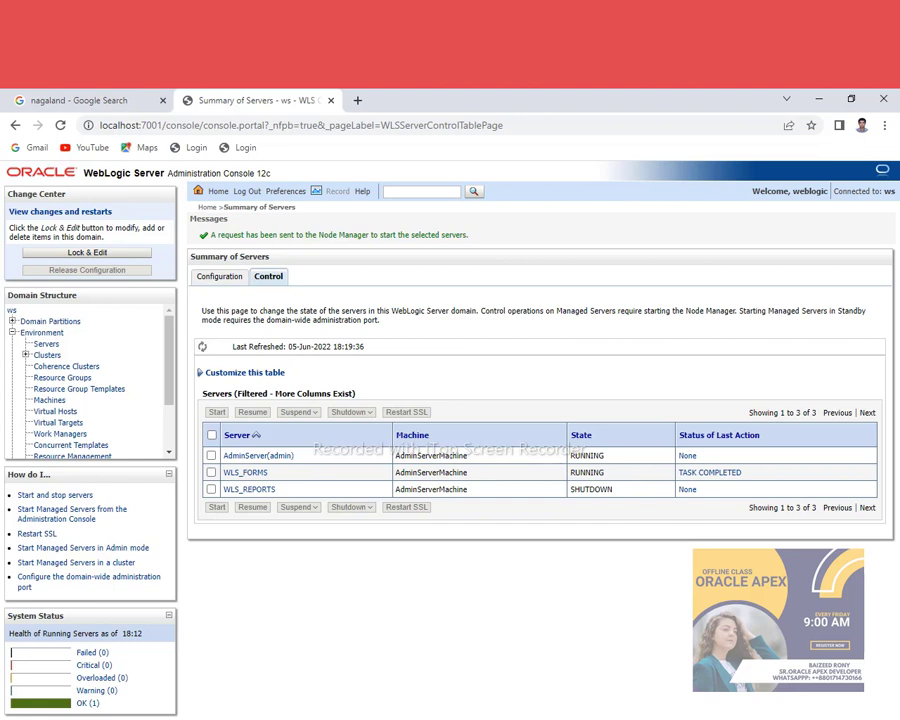
key("alt+Tab")
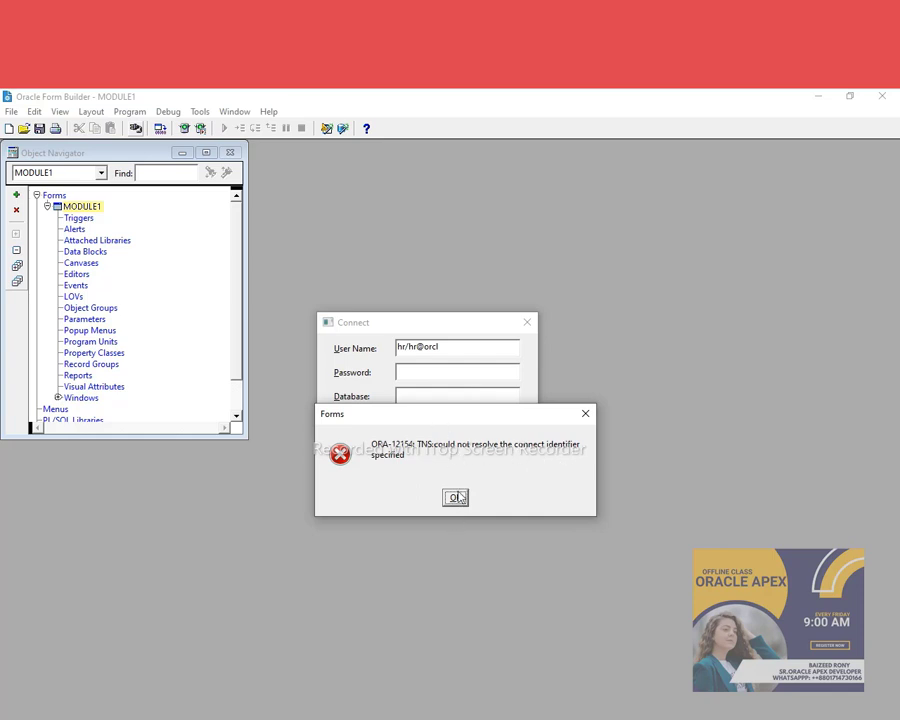
Step: Dismiss the ORA-12154 error and search G:\setup\wapp\config\domains for 'tns' files
left_click(457, 499)
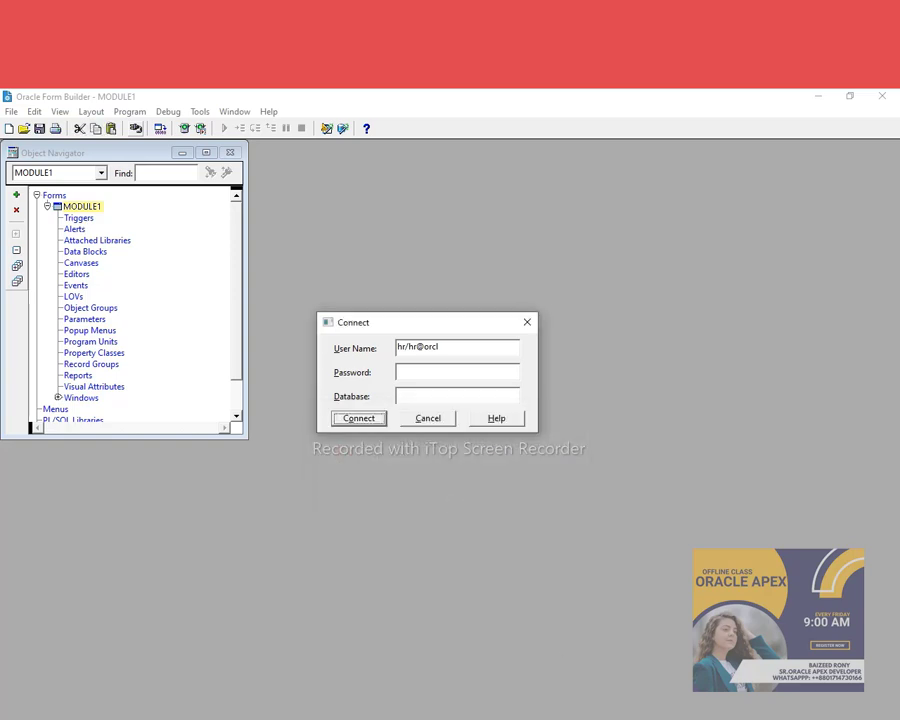
key("alt+Tab")
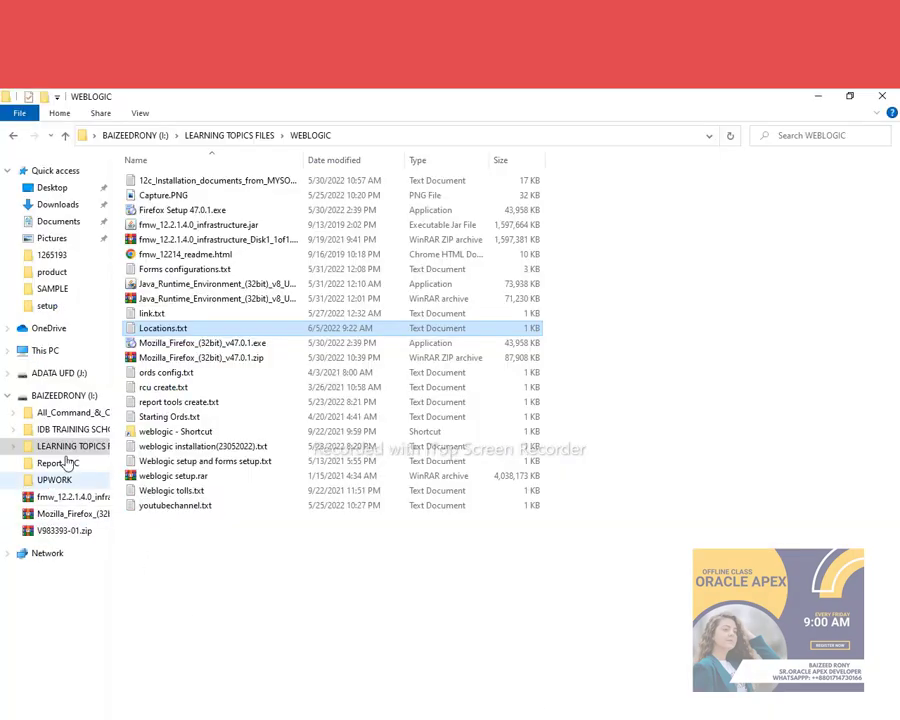
left_click(45, 350)
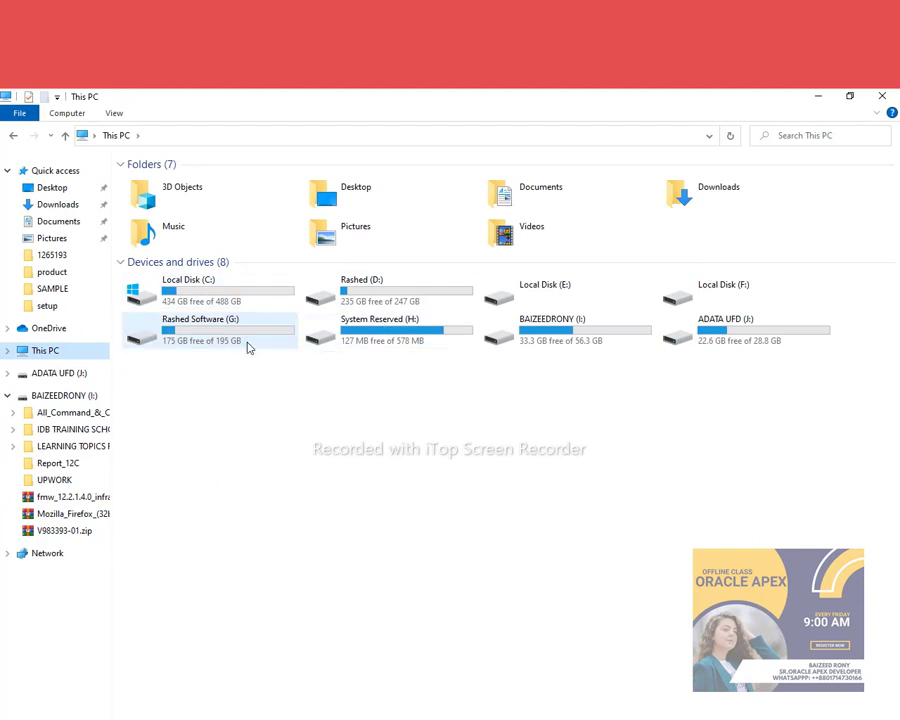
double_click(249, 346)
double_click(163, 225)
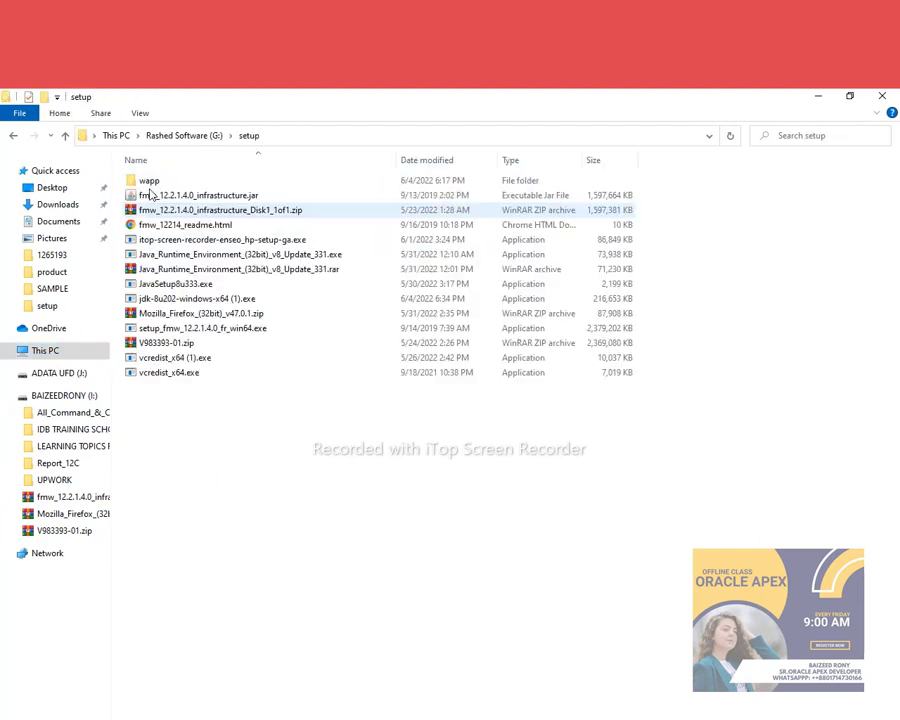
double_click(148, 180)
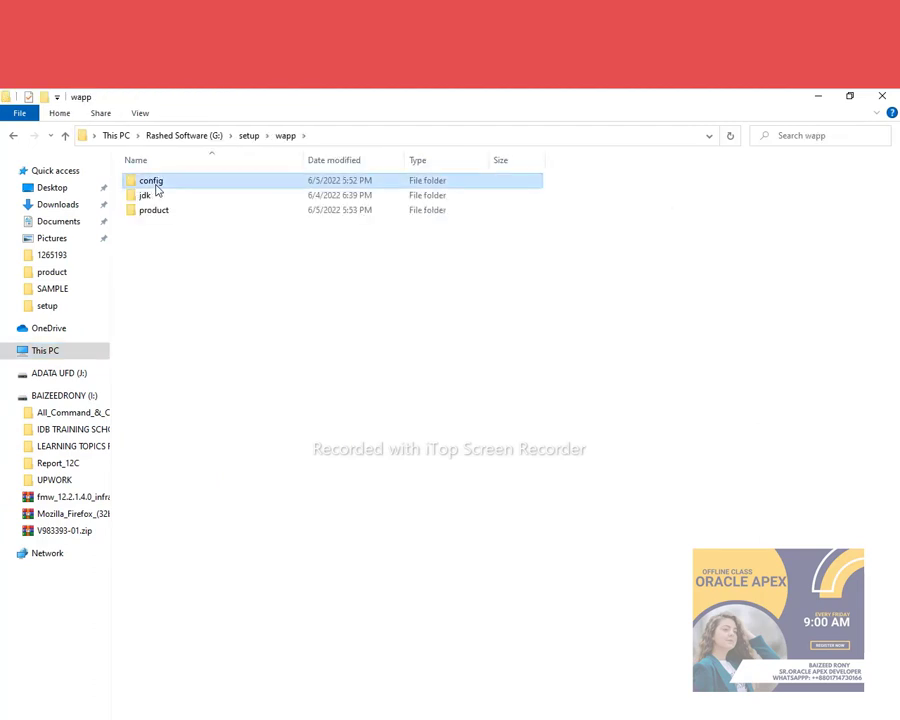
double_click(155, 184)
double_click(160, 197)
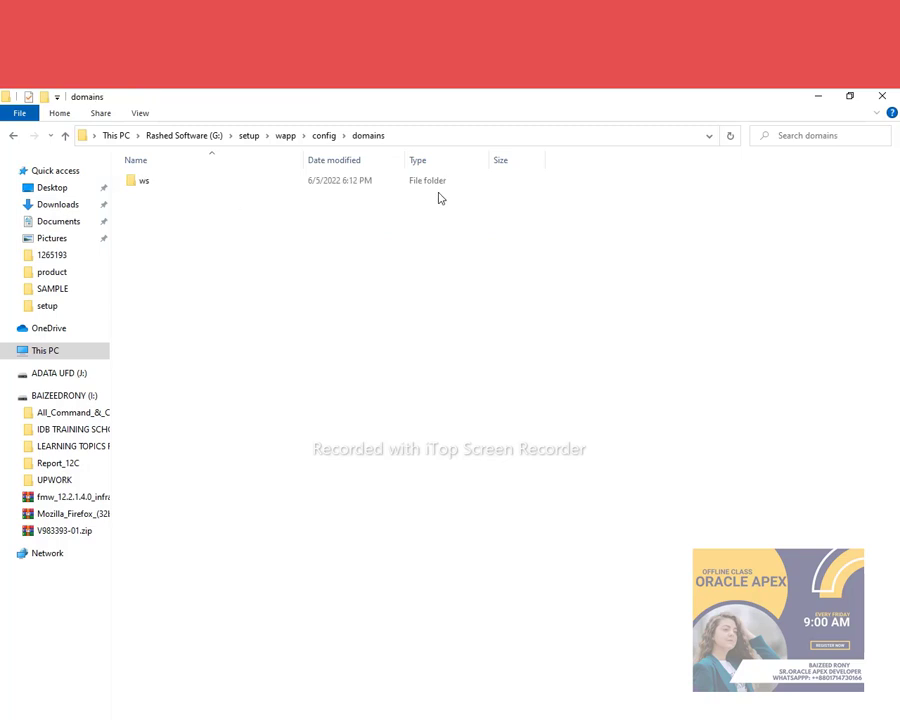
left_click(785, 136)
left_click(788, 157)
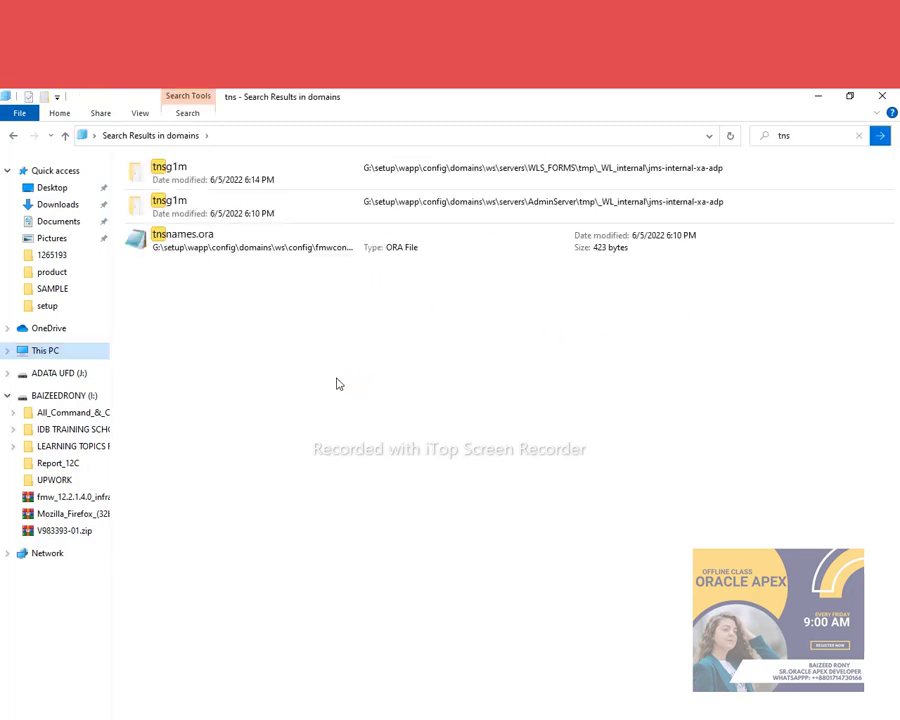
Step: Open the ws domain's tnsnames.ora result for editing in Notepad
left_click(181, 245)
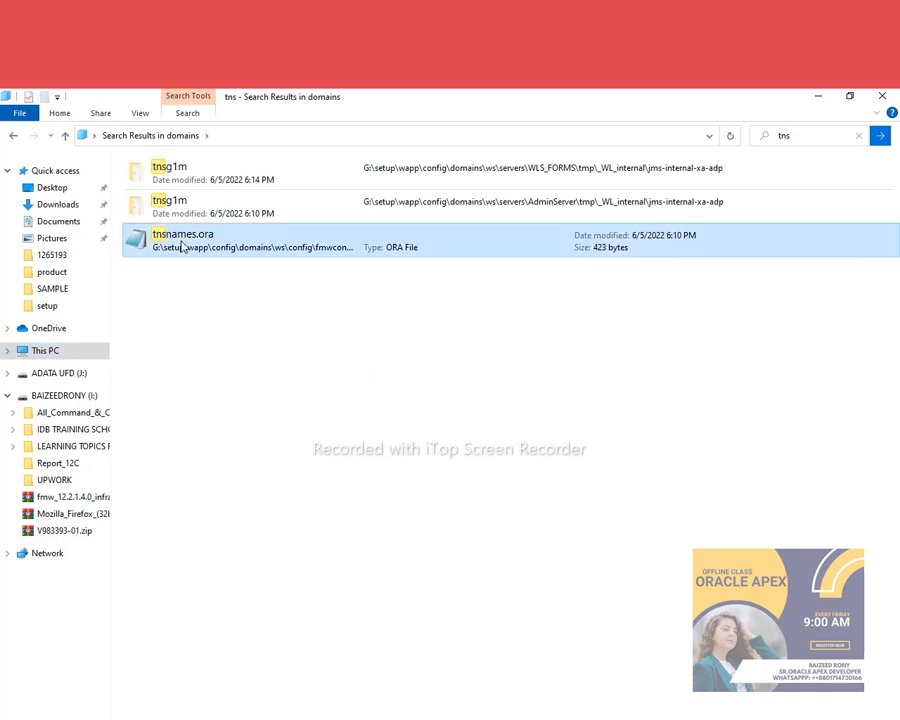
right_click(181, 244)
left_click(211, 267)
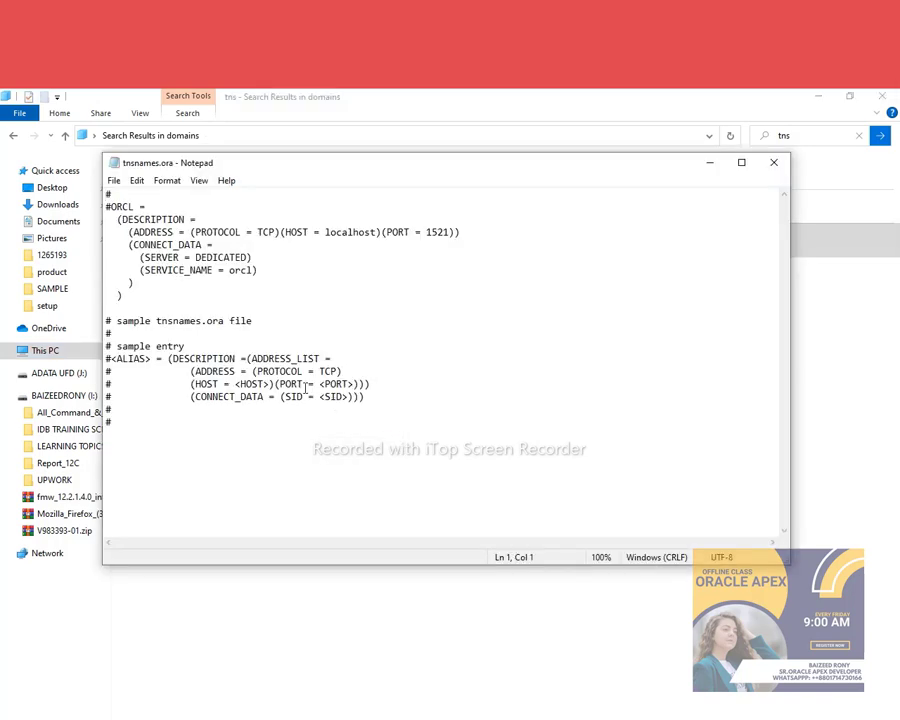
Step: Delete the commented #ORCL block and its leftover blank line from tnsnames.ora
left_click(741, 162)
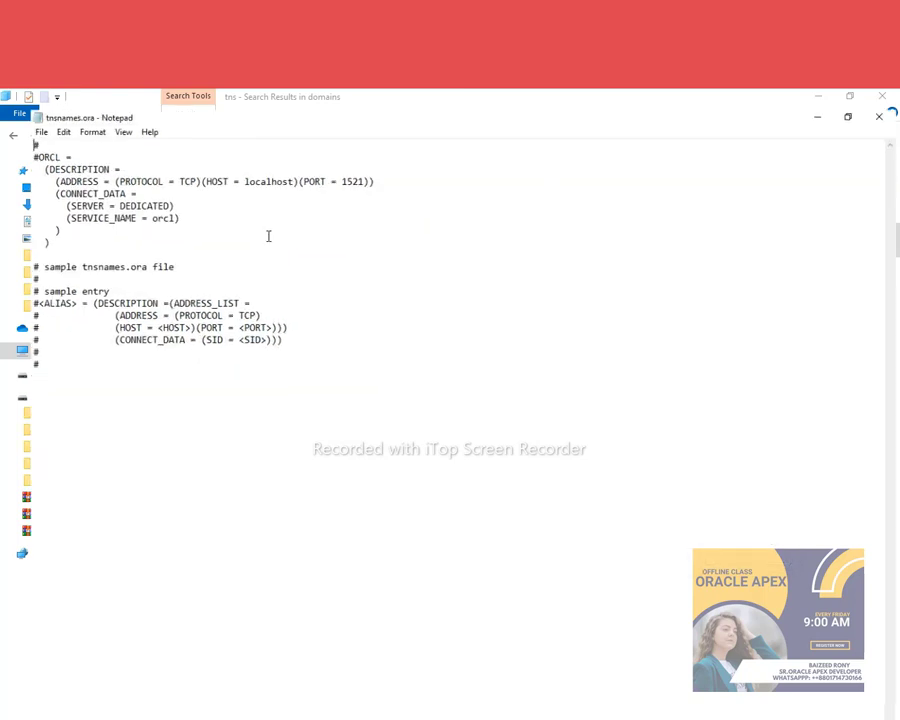
left_click_drag(20, 226, 2, 138)
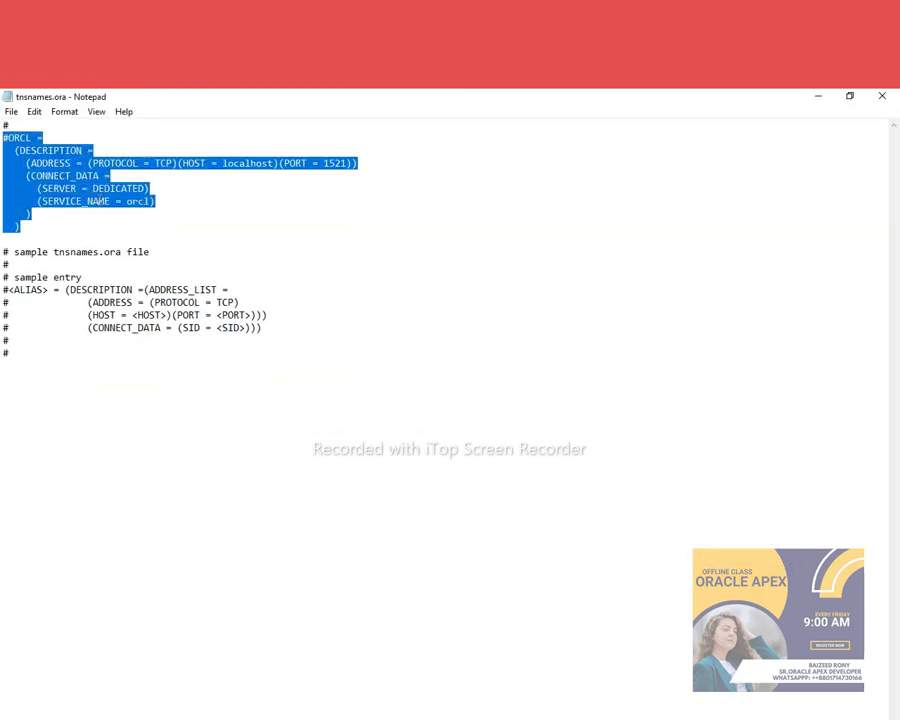
left_click(86, 207)
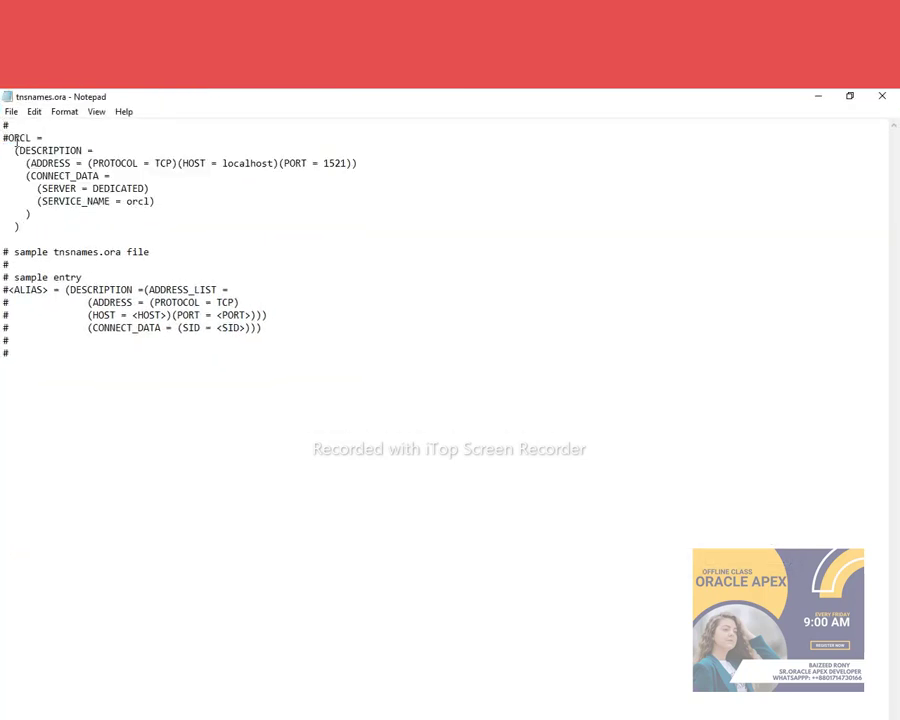
left_click_drag(8, 137, 59, 224)
key("ctrl+c")
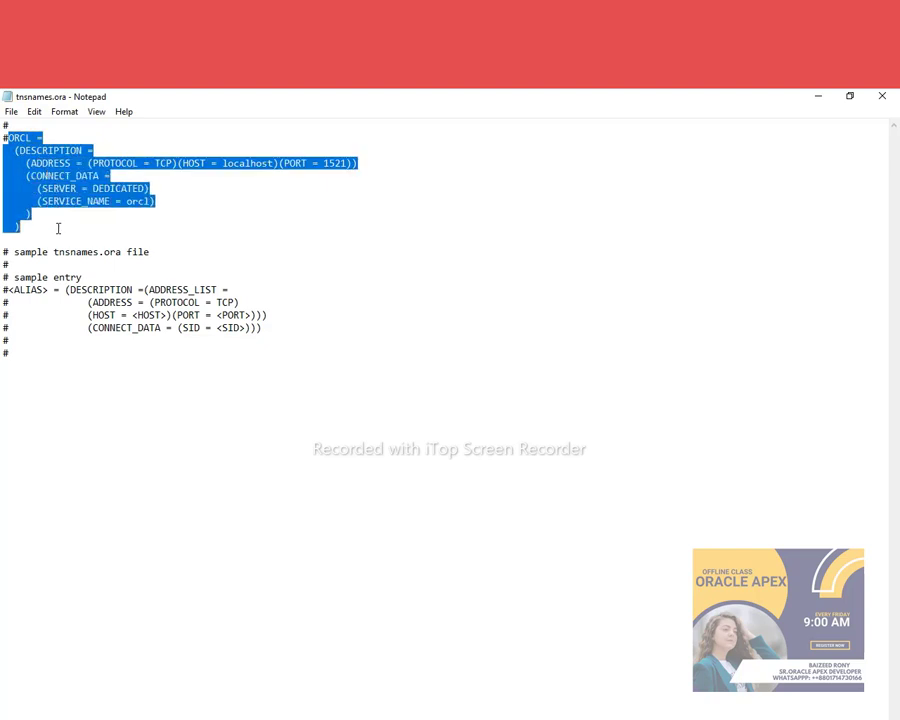
key("Delete")
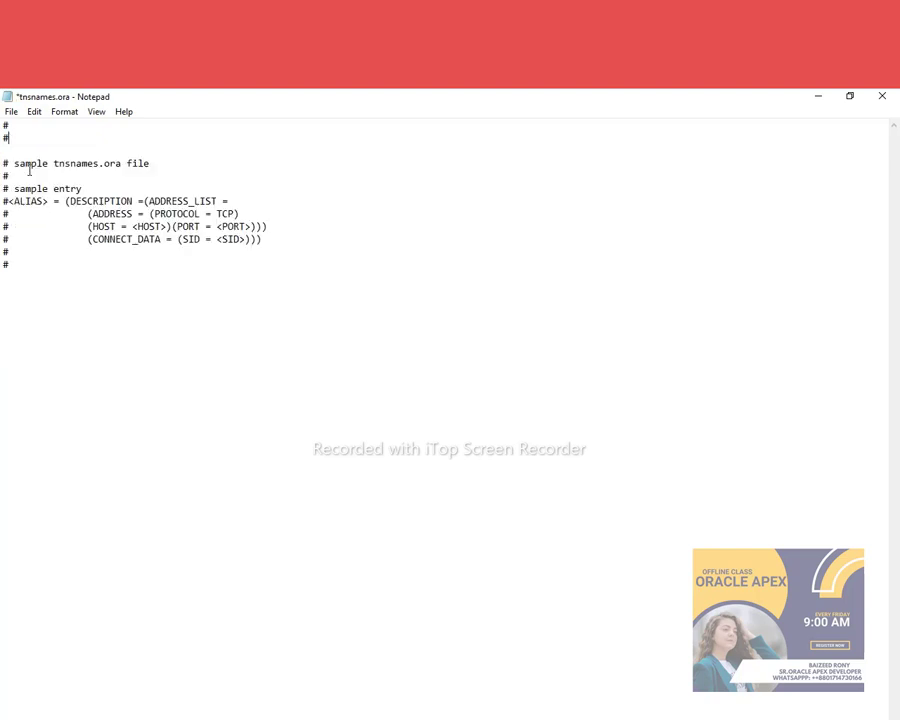
left_click(28, 154)
key("BackSpace")
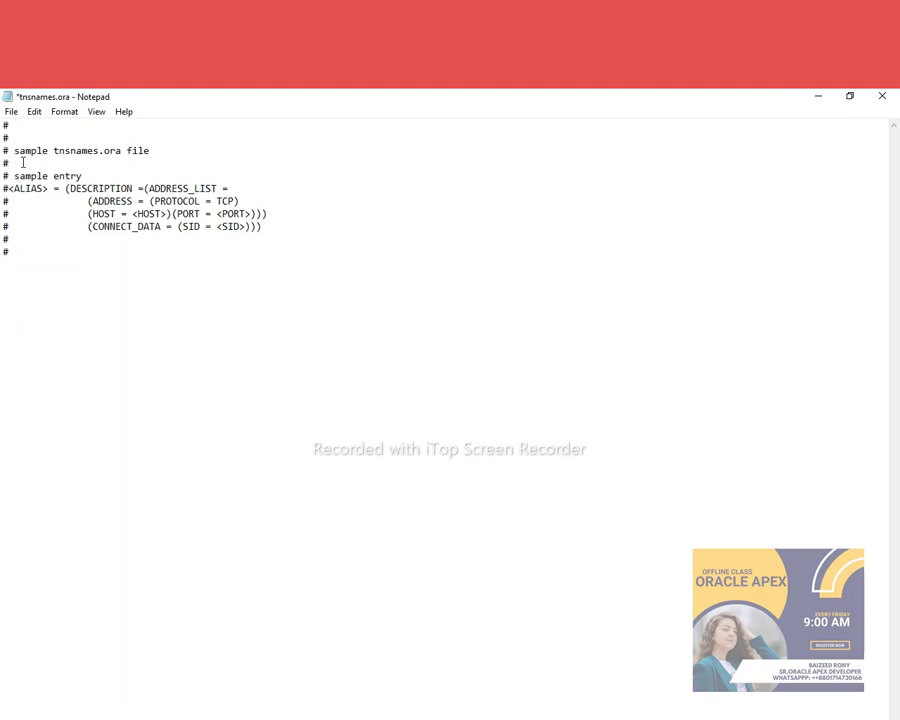
Step: Paste an uncommented ORCL entry (localhost, port 1521, service orcl) under the sample header and save
left_click(191, 153)
key("Return")
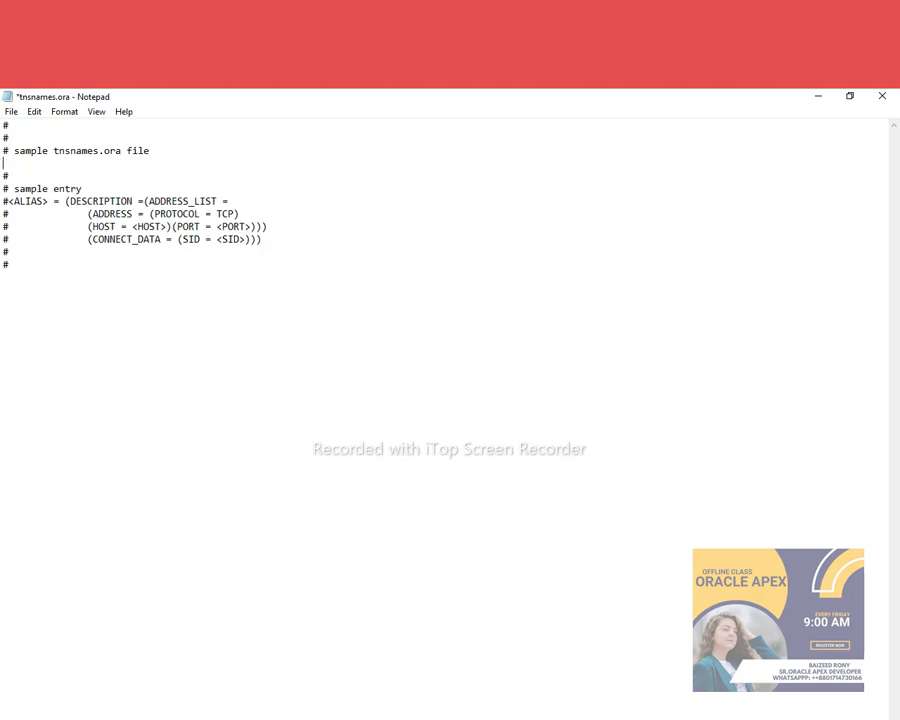
key("ctrl+v")
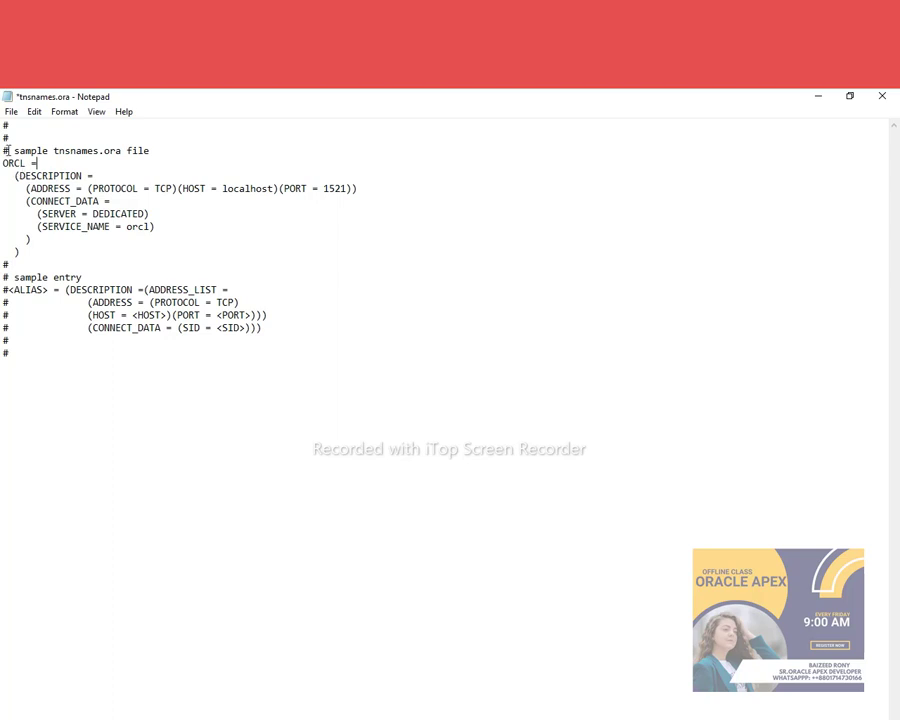
left_click(10, 111)
left_click(32, 174)
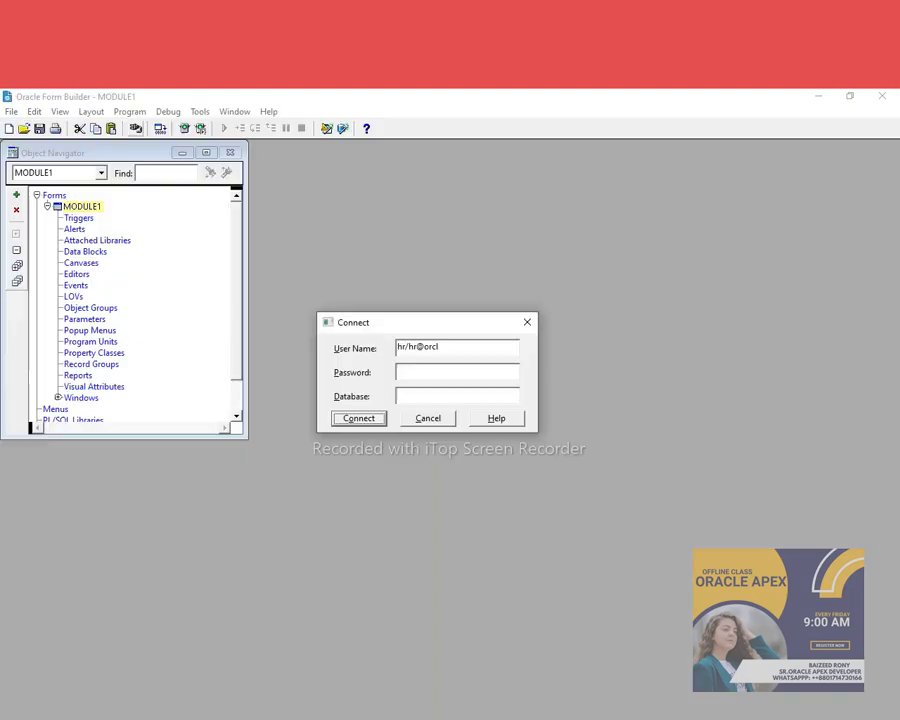
Step: Retry the database connection, then close both Notepad windows without saving Locations.txt
left_click(356, 420)
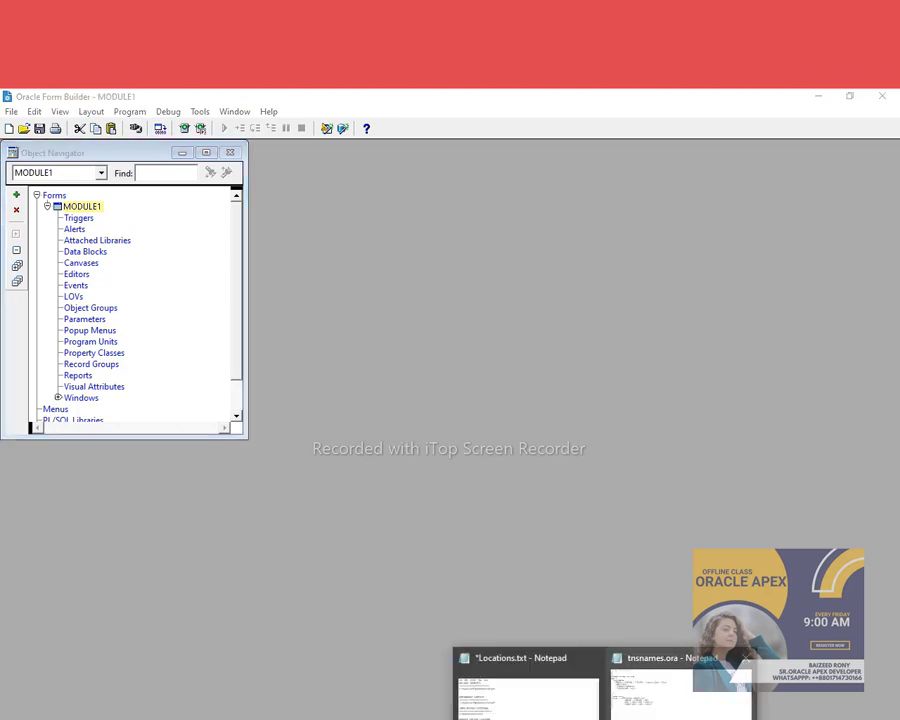
left_click(690, 680)
left_click(882, 96)
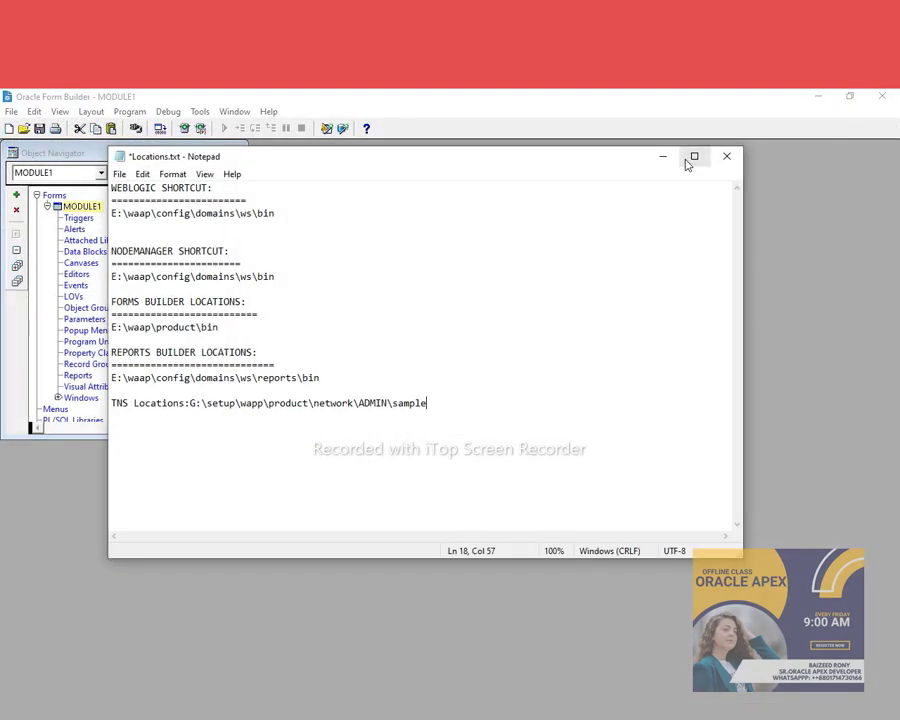
left_click(726, 156)
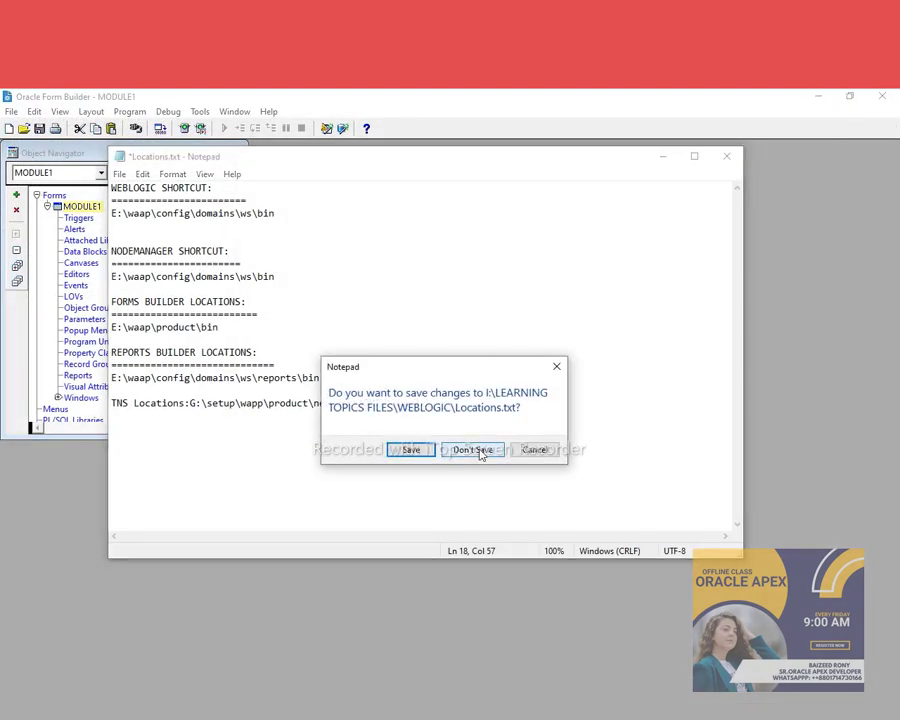
left_click(472, 450)
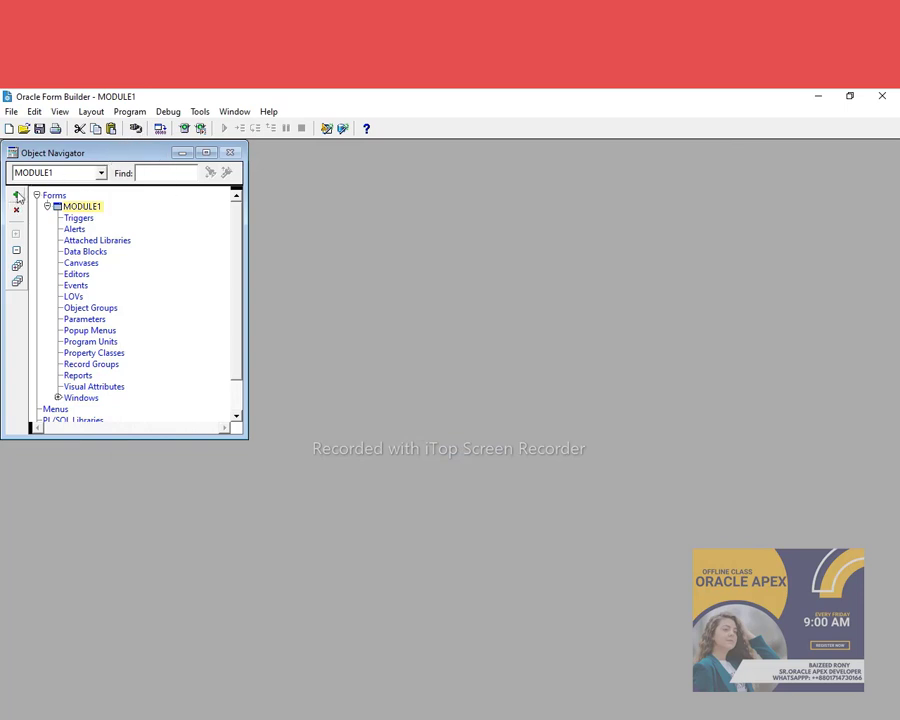
Step: Create a COUNTRIES data block with all its columns using the Data Block Wizard
right_click(64, 206)
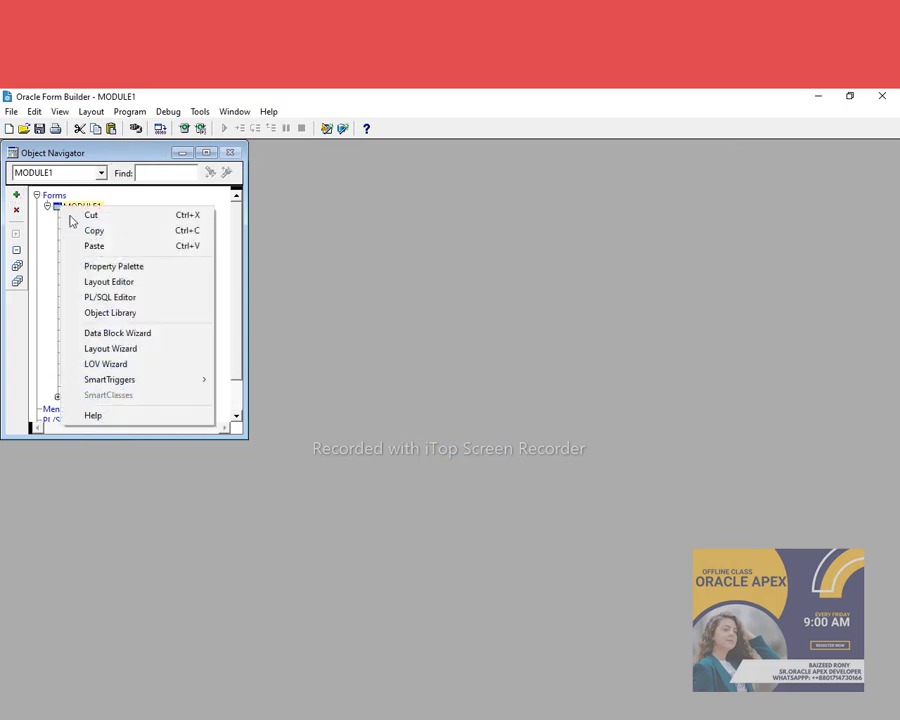
left_click(118, 333)
left_click(600, 596)
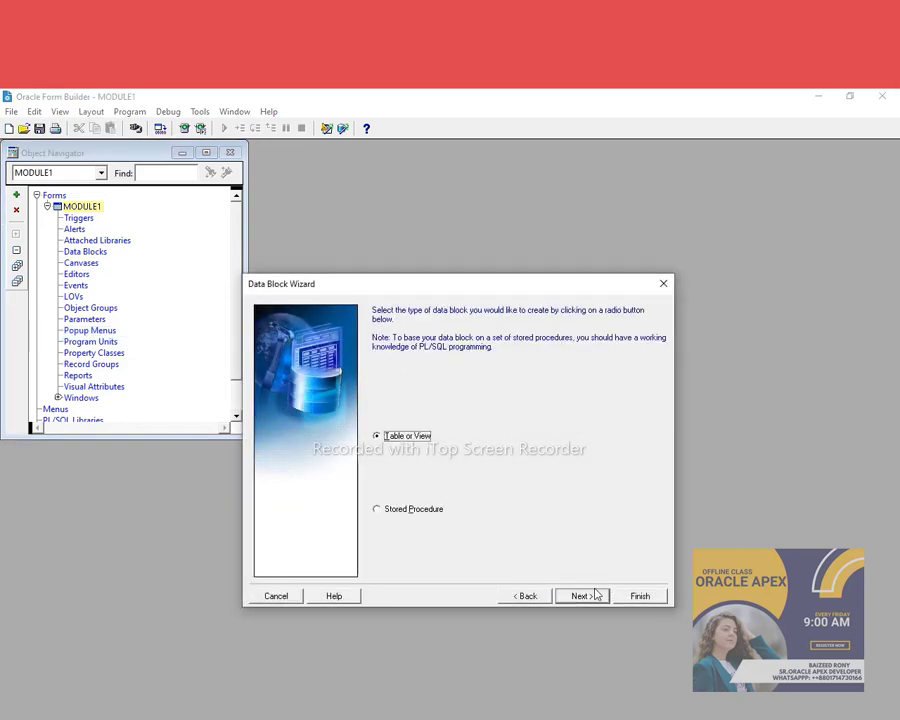
left_click(593, 598)
left_click(638, 347)
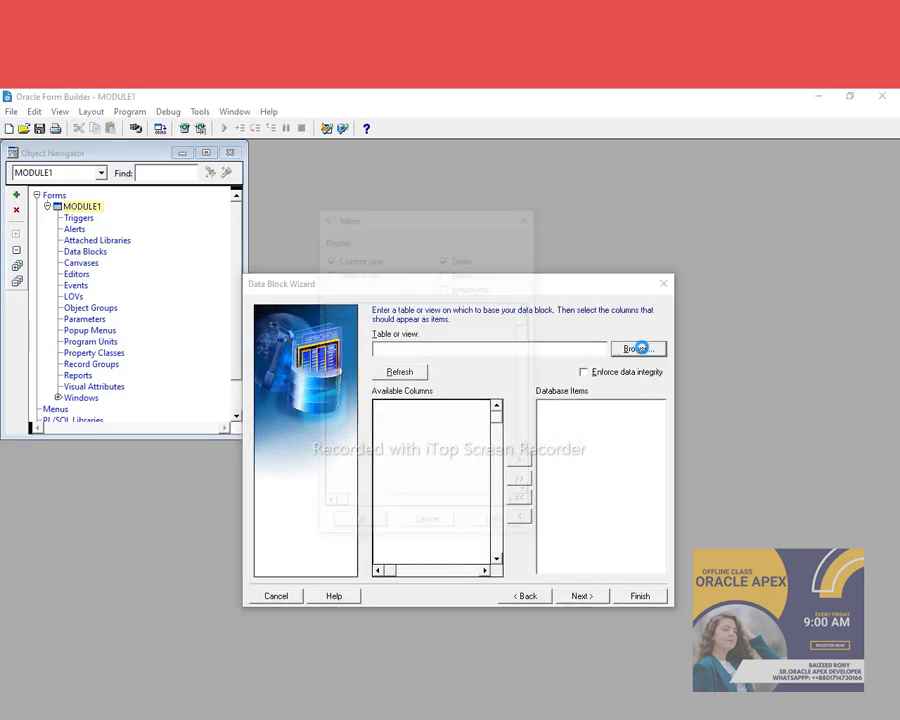
double_click(373, 323)
left_click(519, 478)
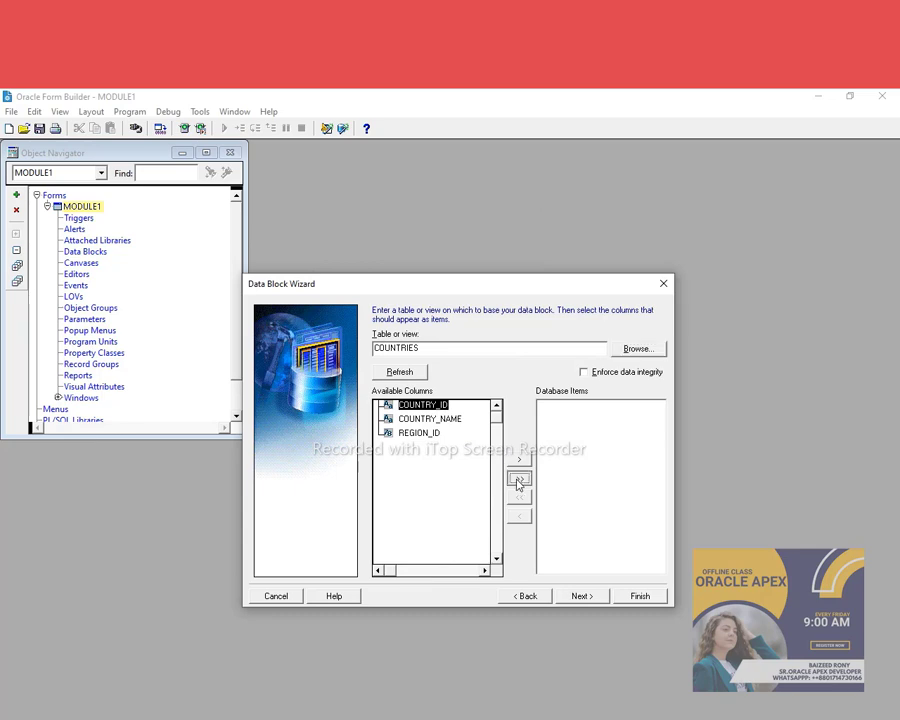
left_click(583, 597)
left_click(582, 596)
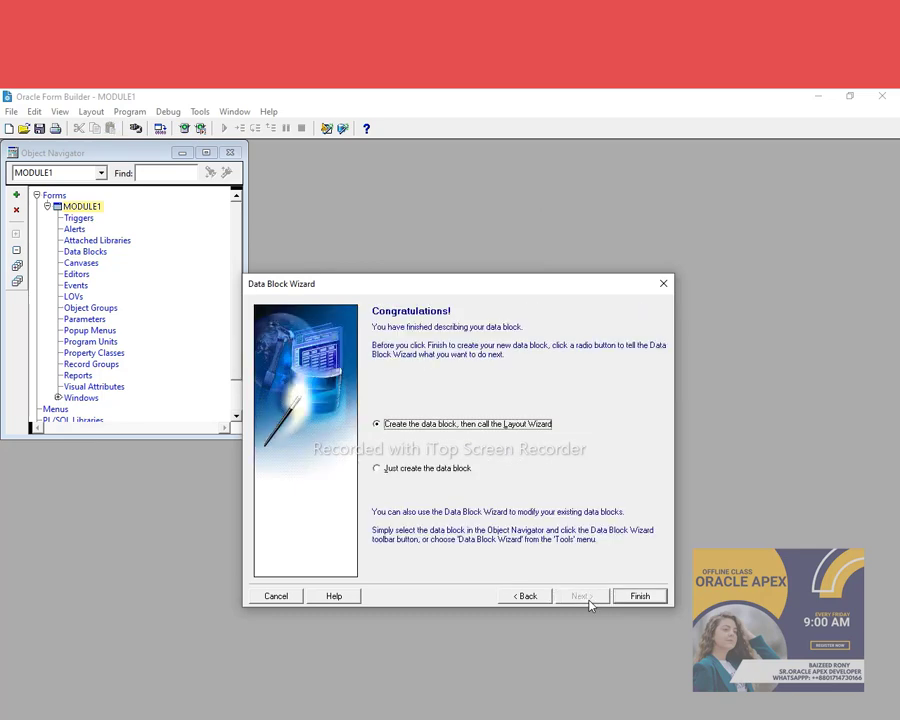
left_click(632, 595)
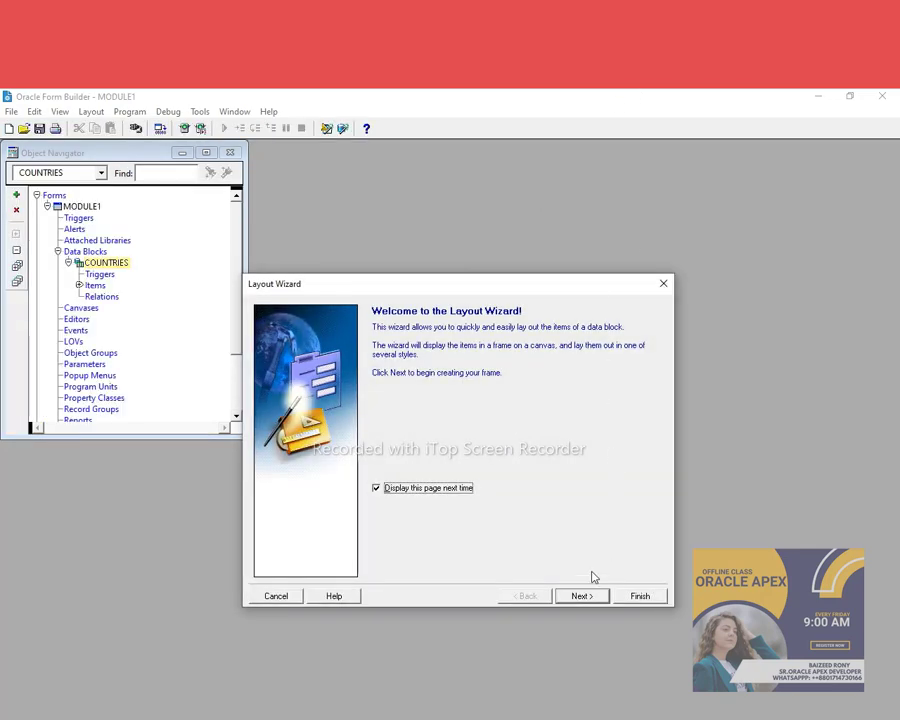
Step: Lay out Country Id, Country Name and Region Id in a frame on CANVAS4, then maximize the layout editor
left_click(582, 596)
left_click(582, 596)
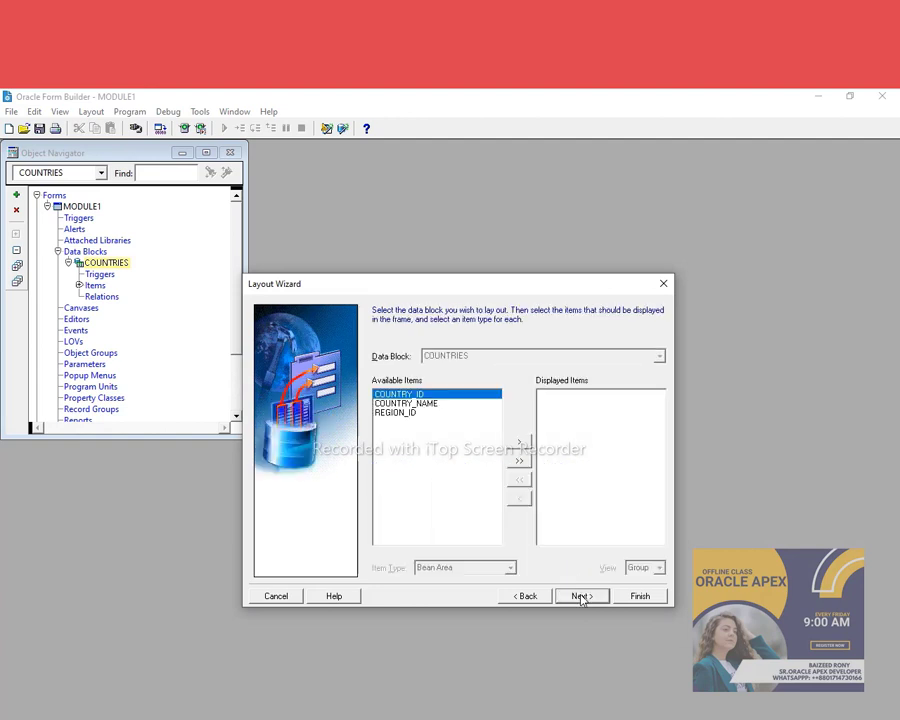
left_click(519, 459)
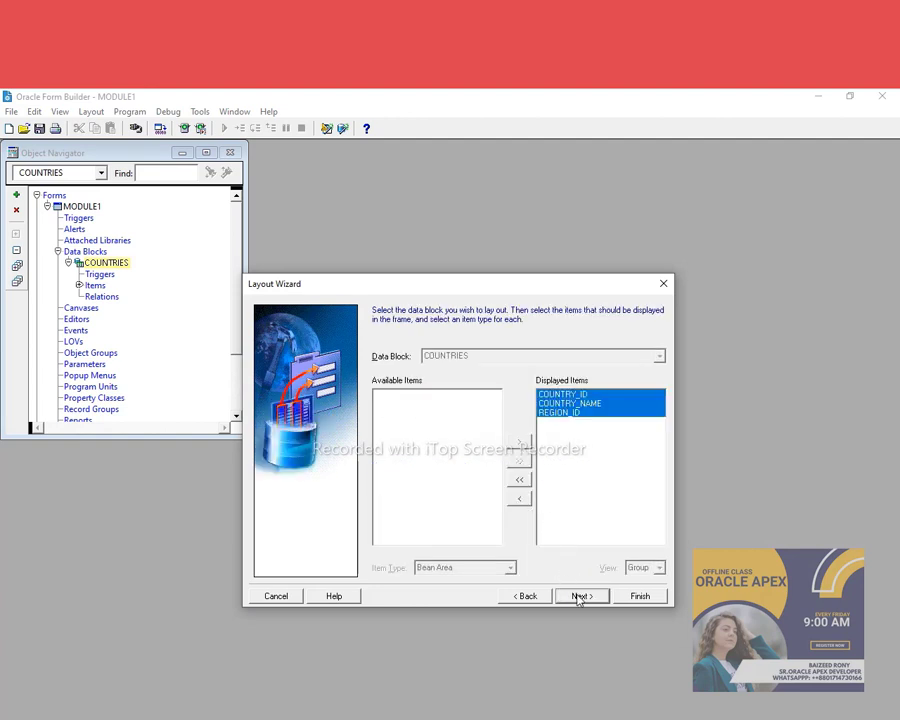
left_click(579, 596)
left_click(579, 596)
left_click(579, 596)
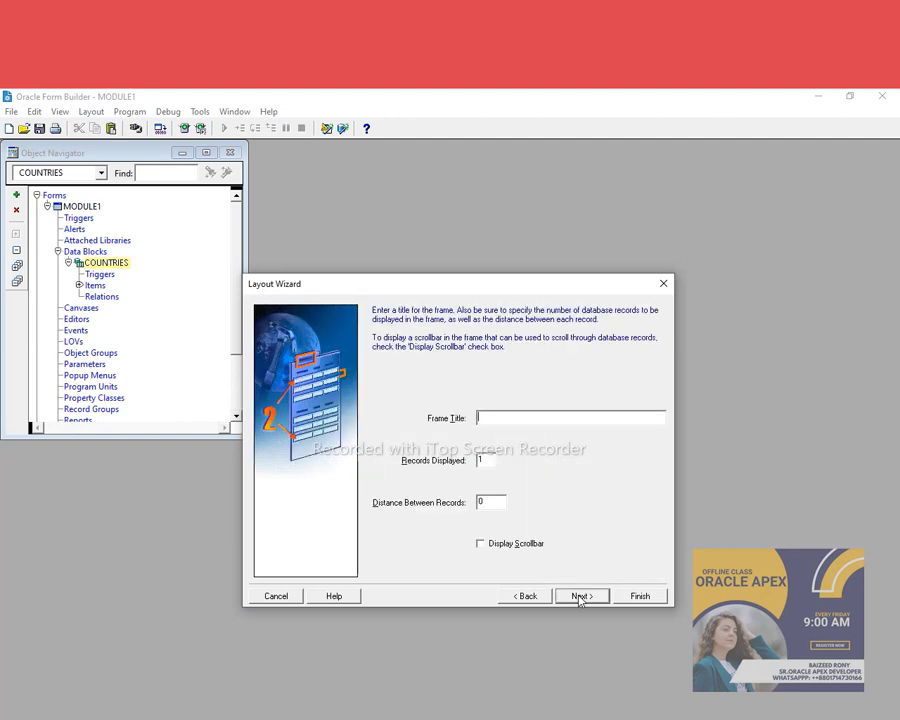
type("ffff")
left_click(578, 596)
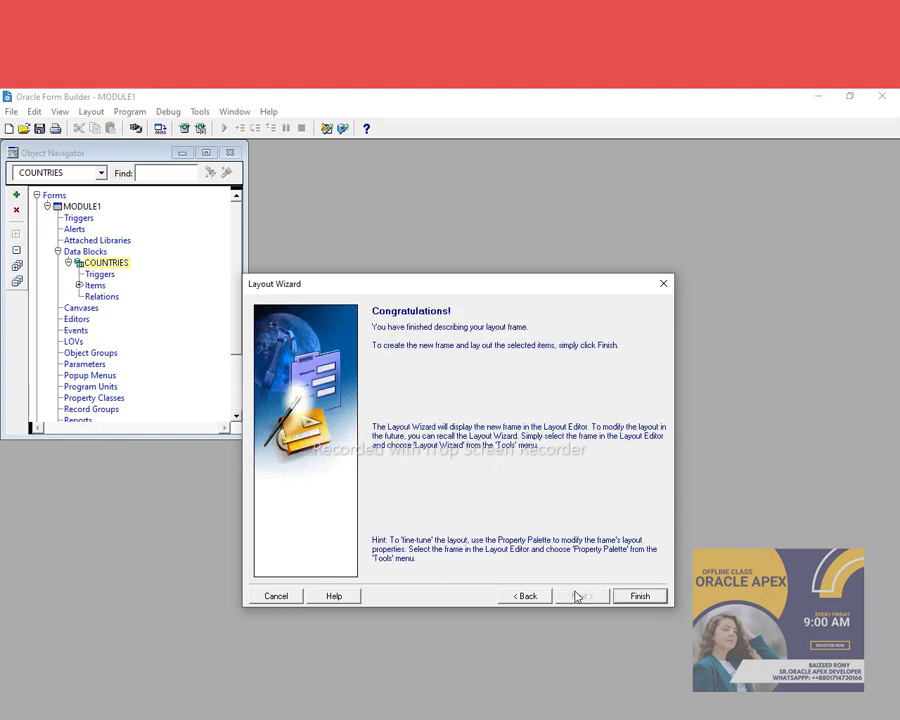
left_click(629, 595)
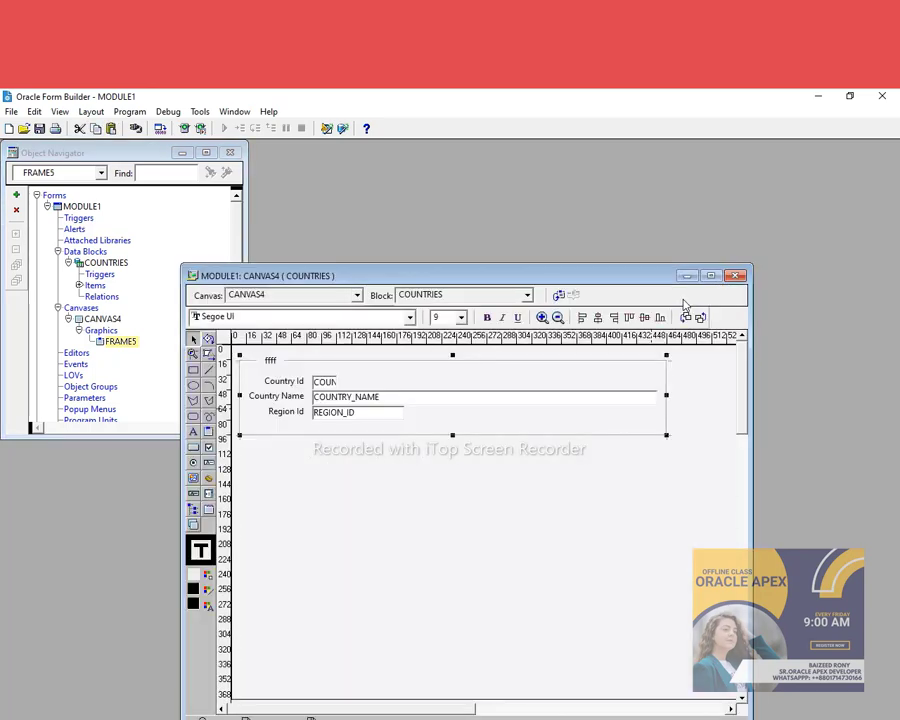
left_click(705, 278)
Step: Run the form in Internet Explorer, enable the Java Plug-In SSV Helper and Skype add-ons, then minimize IE and Forms Builder
left_click(184, 128)
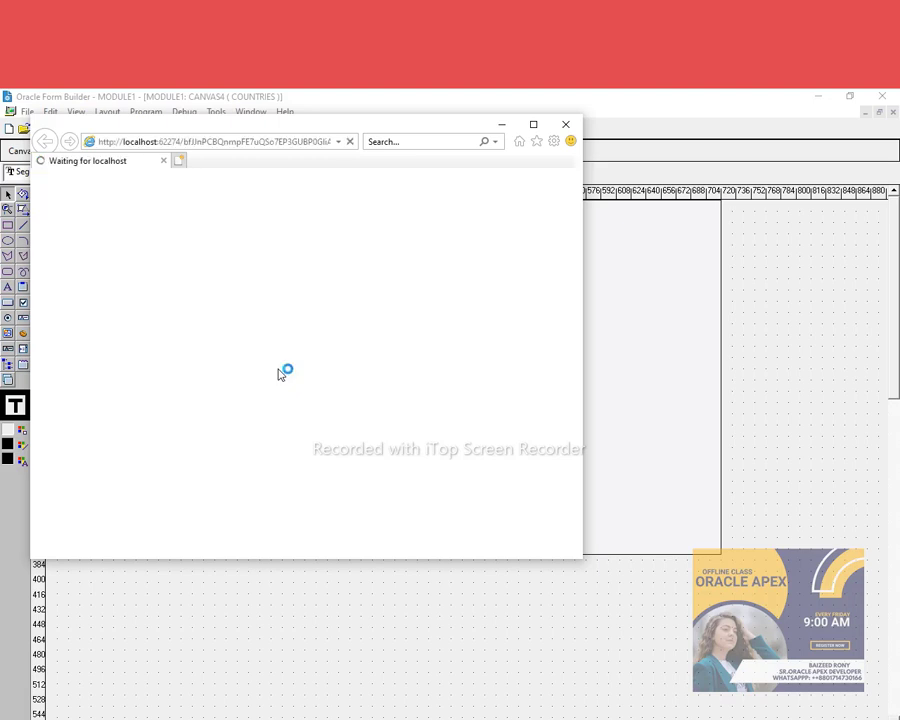
left_click(533, 124)
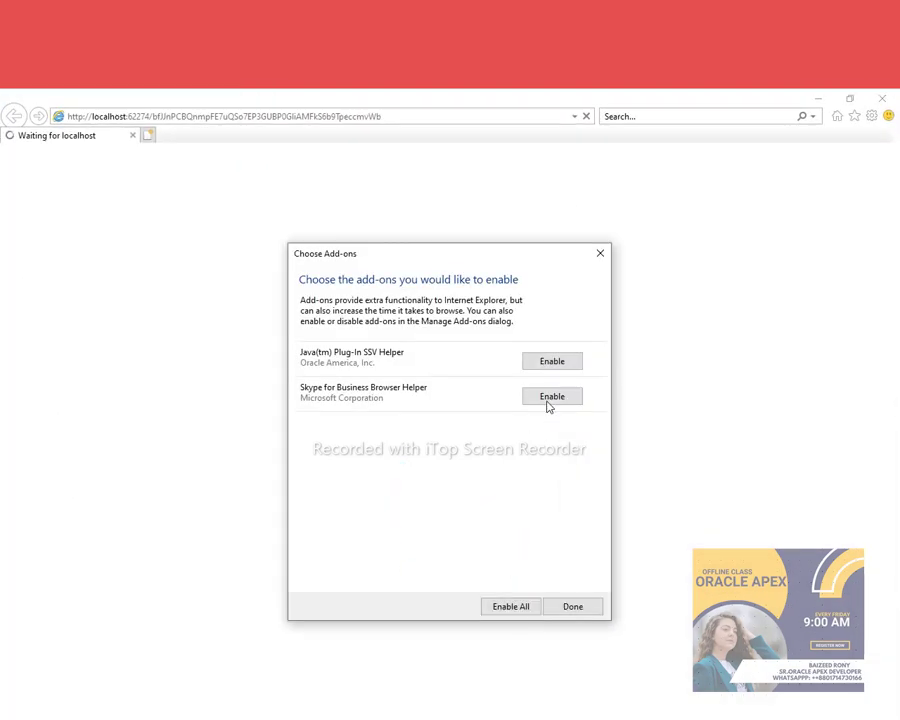
left_click(552, 364)
left_click(550, 366)
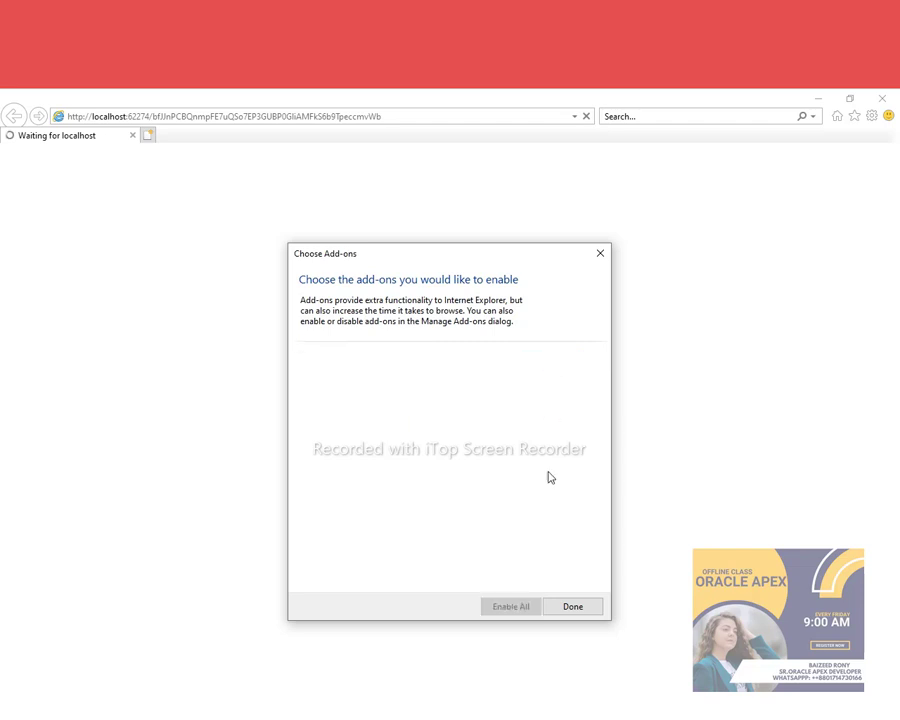
left_click(570, 608)
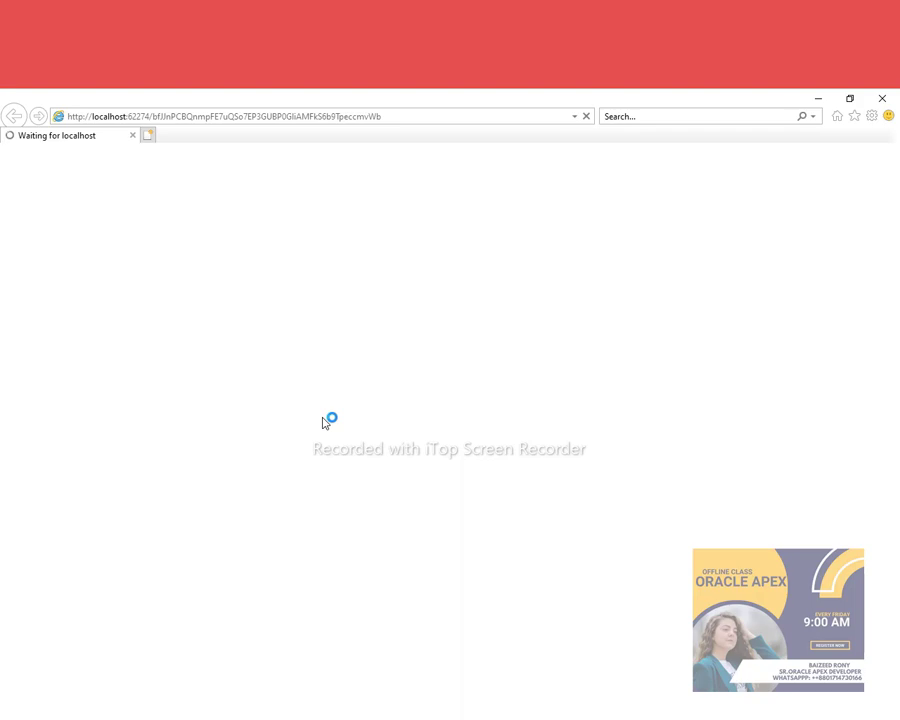
left_click(819, 97)
left_click(820, 95)
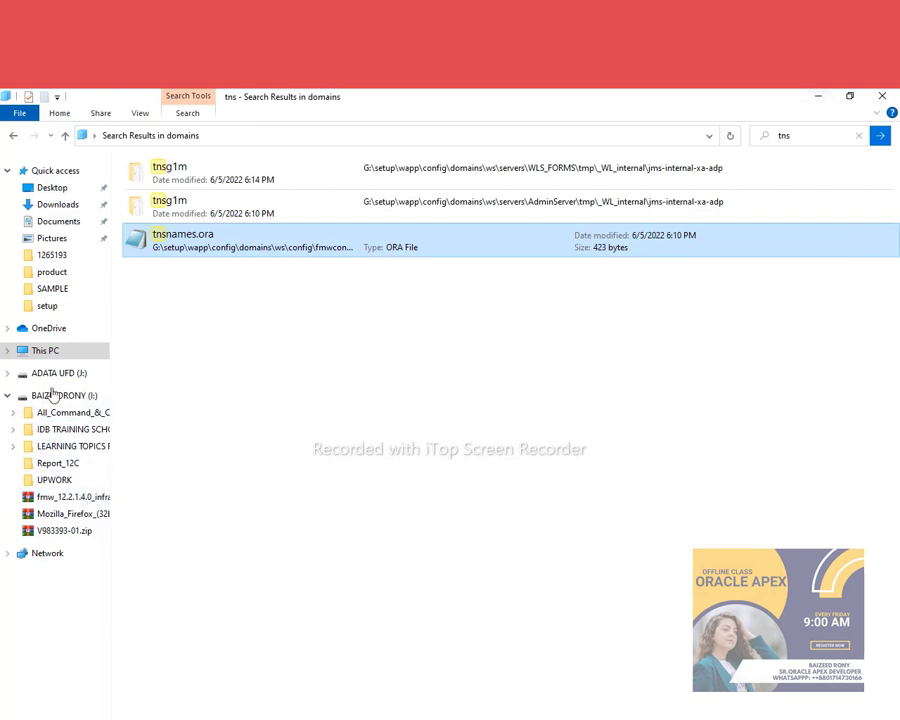
Step: Extract the Mozilla Firefox zip in G:\setup into the same folder
left_click(48, 352)
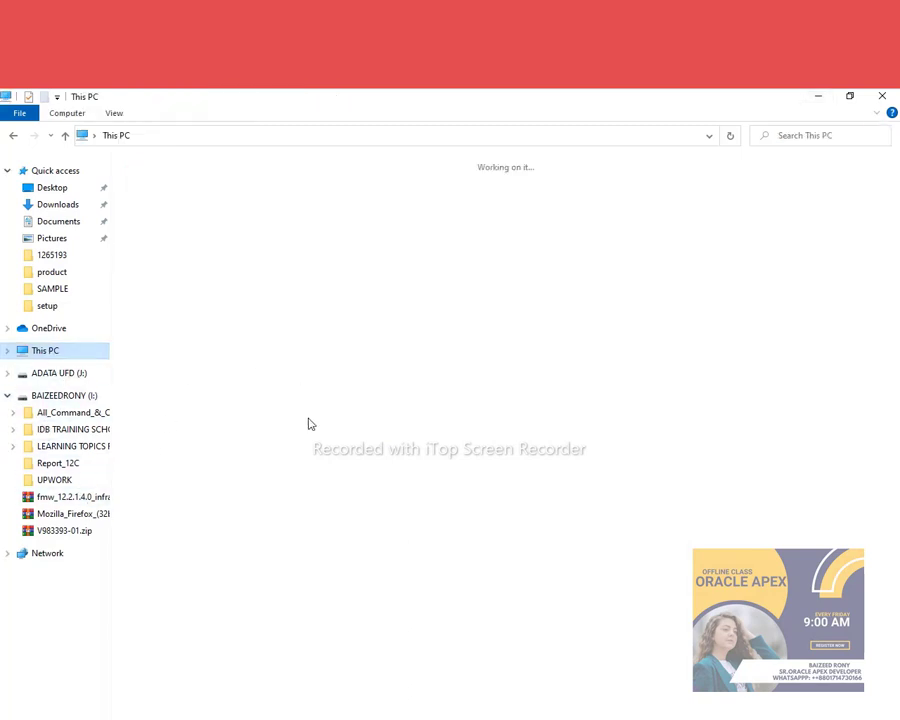
left_click(225, 343)
double_click(225, 343)
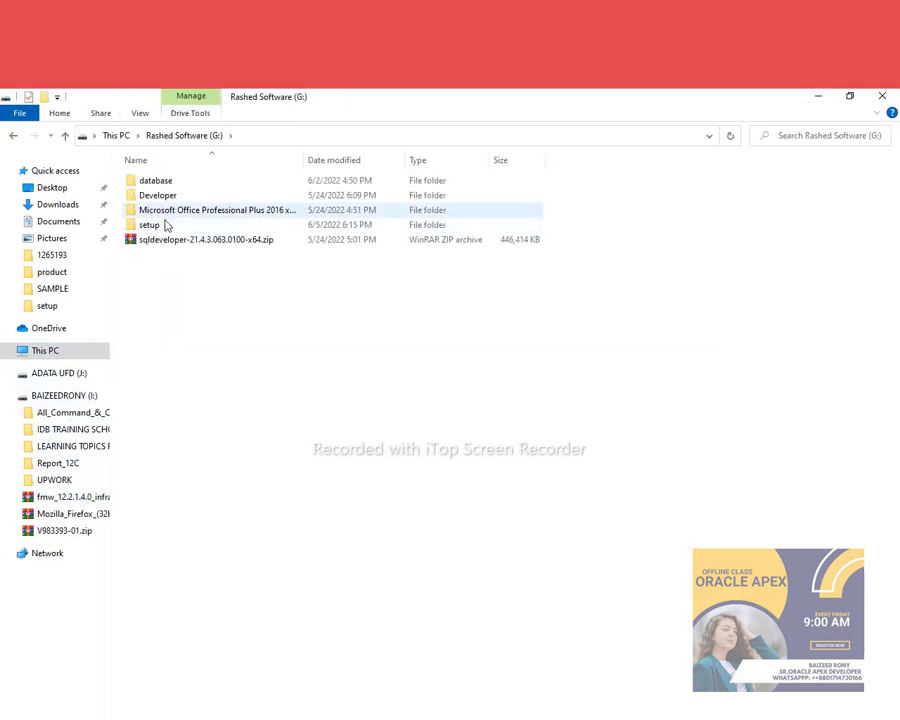
double_click(167, 225)
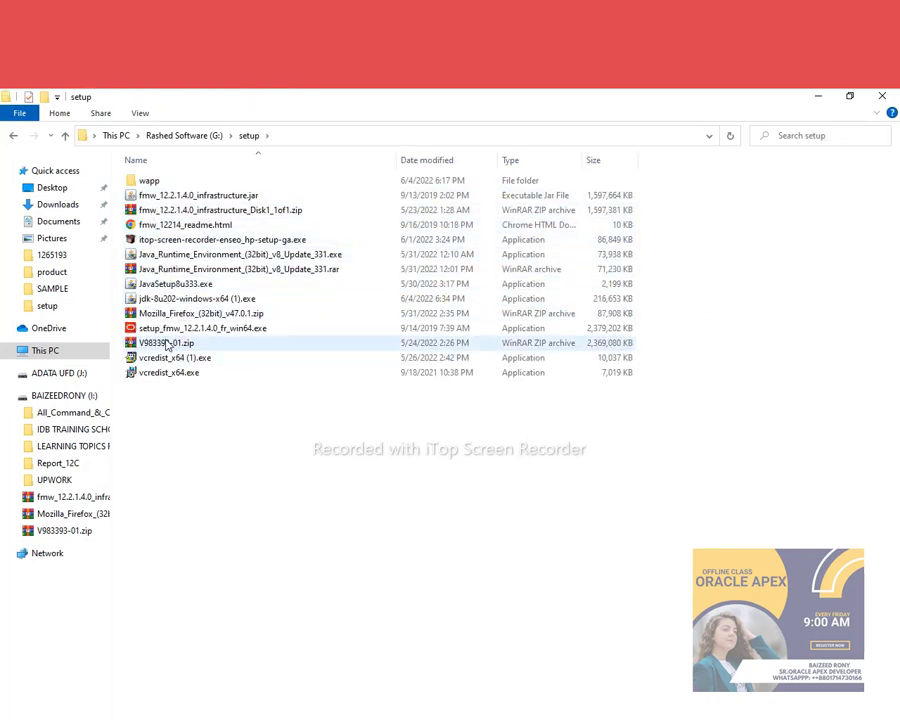
left_click(200, 226)
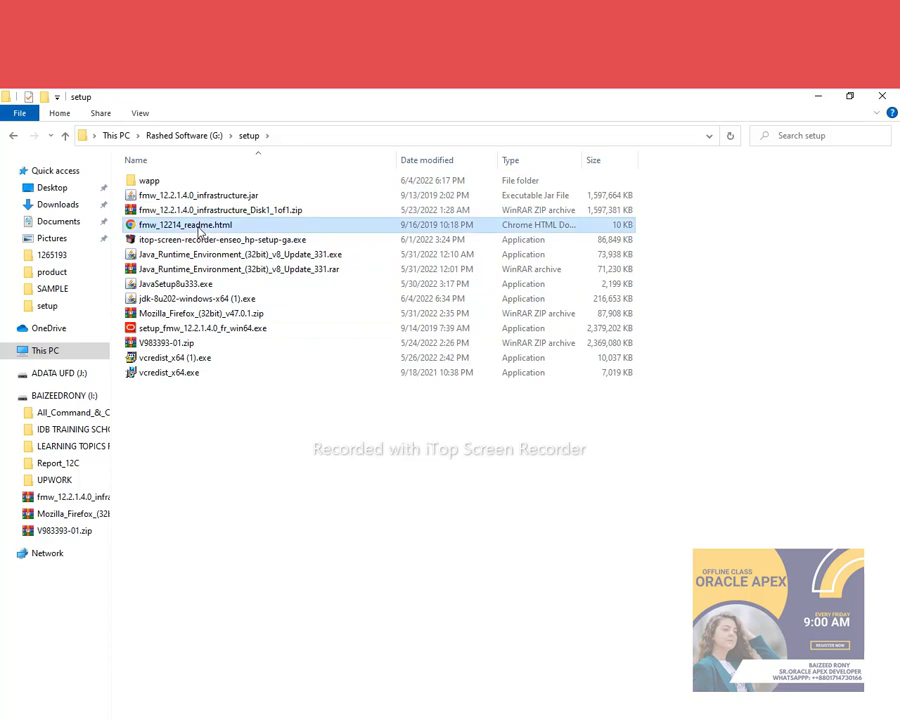
left_click(196, 315)
right_click(195, 315)
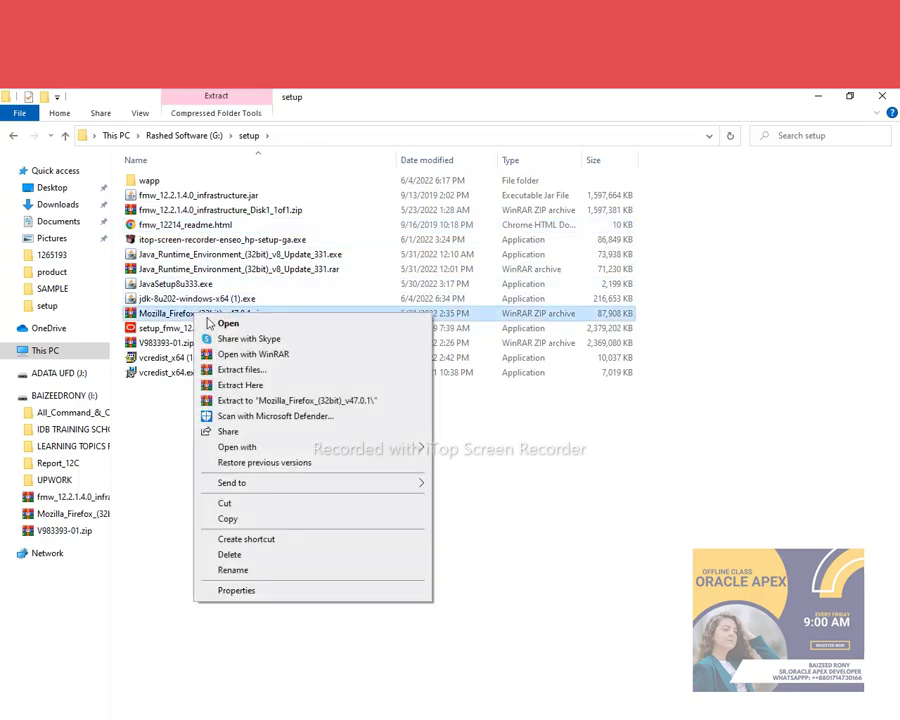
left_click(227, 384)
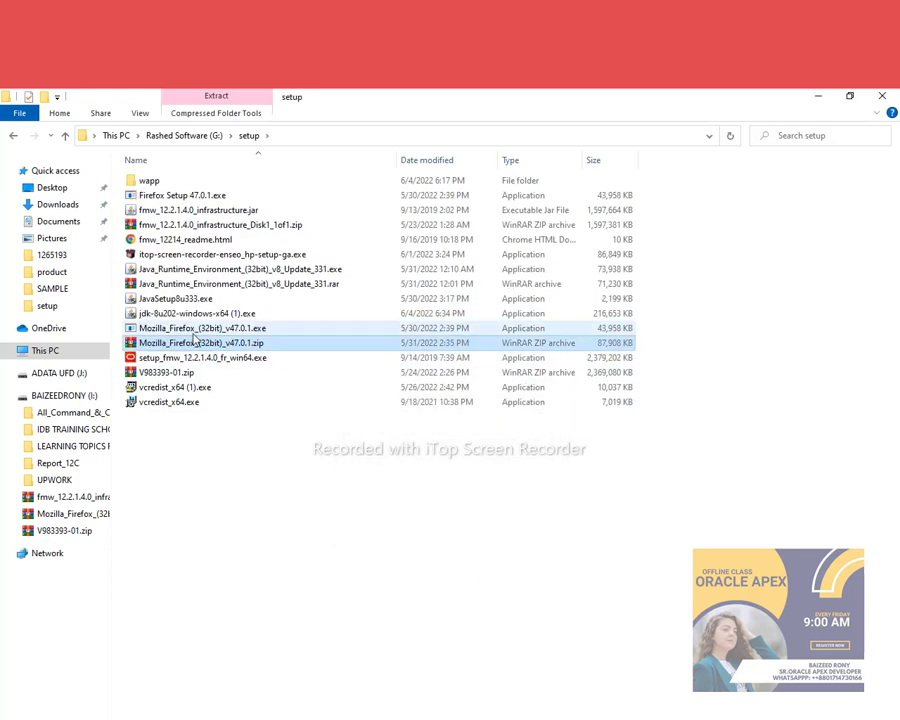
Step: Run Firefox Setup 47.0.1.exe as administrator
left_click(160, 211)
left_click(178, 269)
left_click(176, 197)
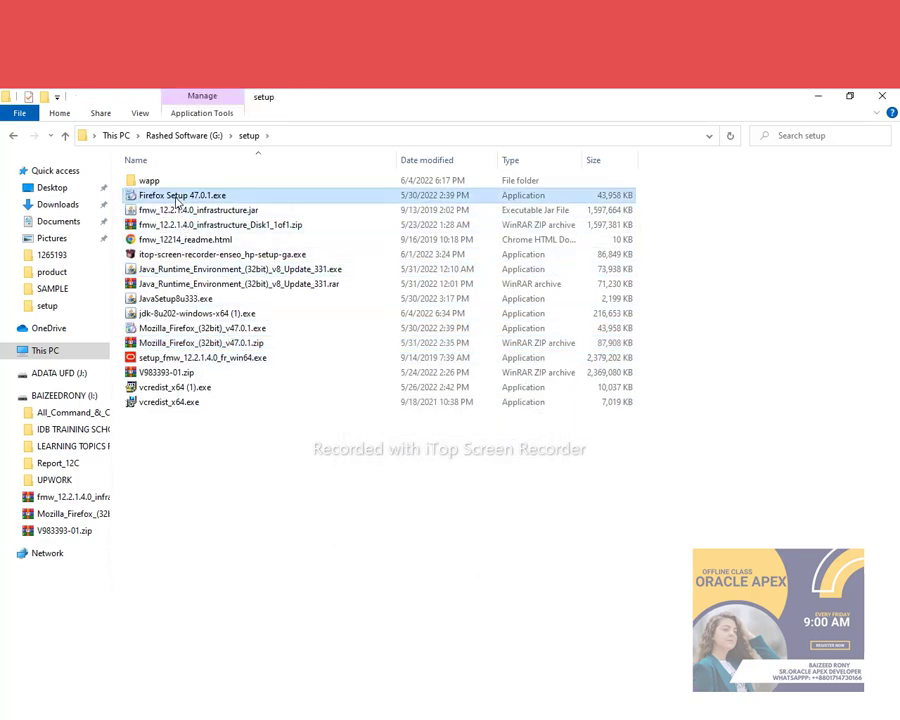
right_click(176, 200)
left_click(220, 225)
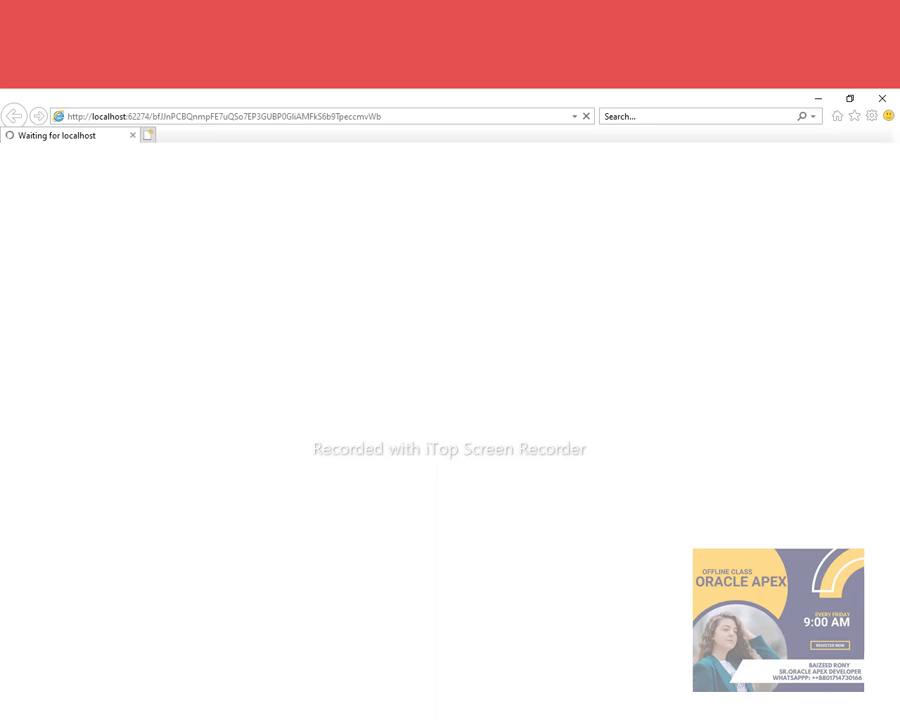
Step: Install Firefox 47.0.1 with the Standard setup type and close the finished wizard
left_click(818, 98)
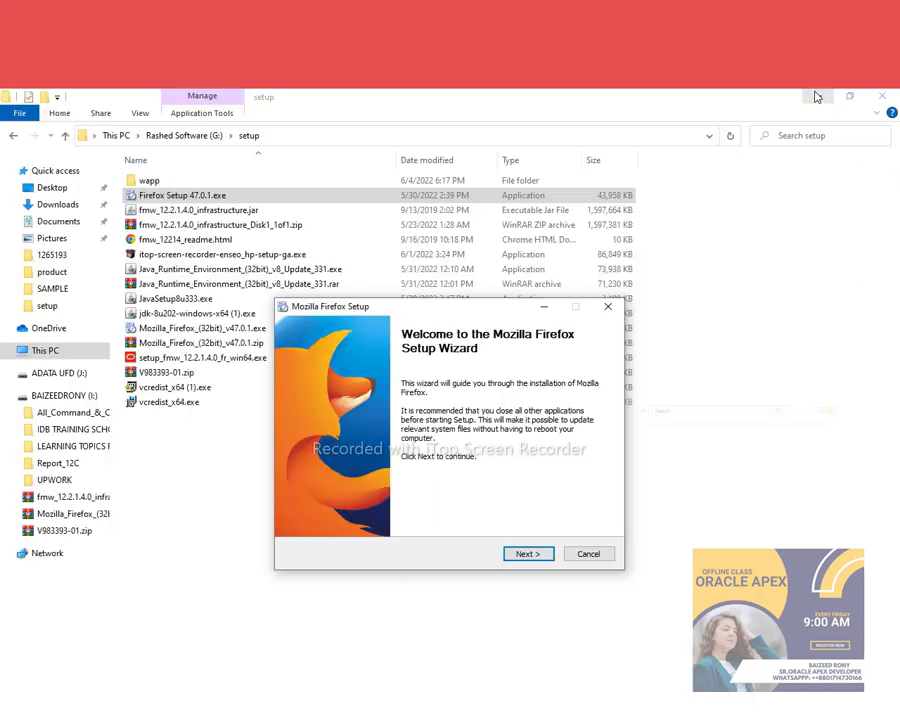
left_click(527, 553)
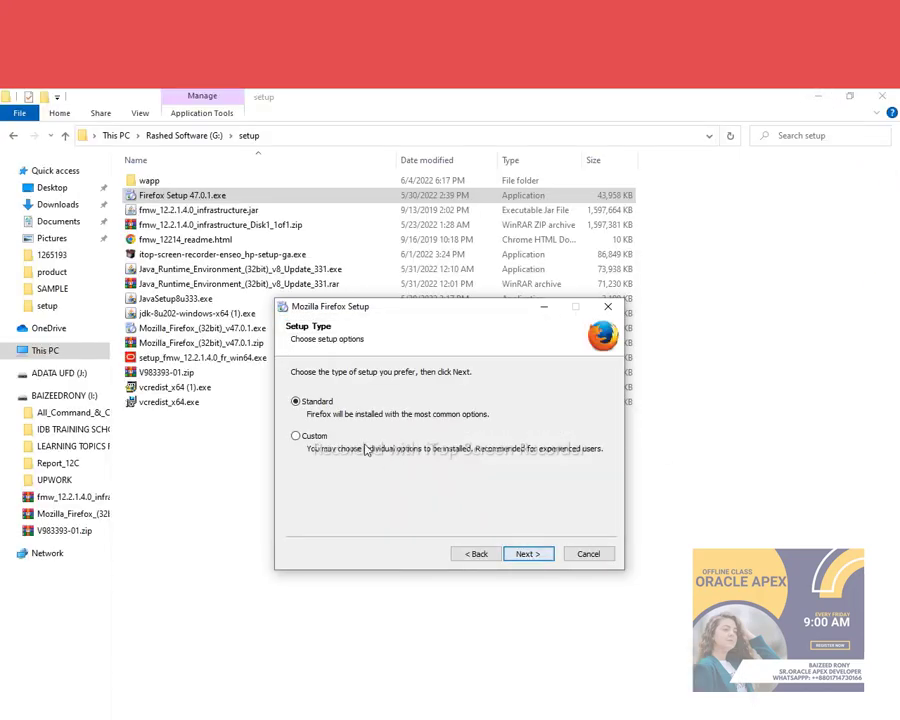
left_click(522, 556)
left_click(526, 556)
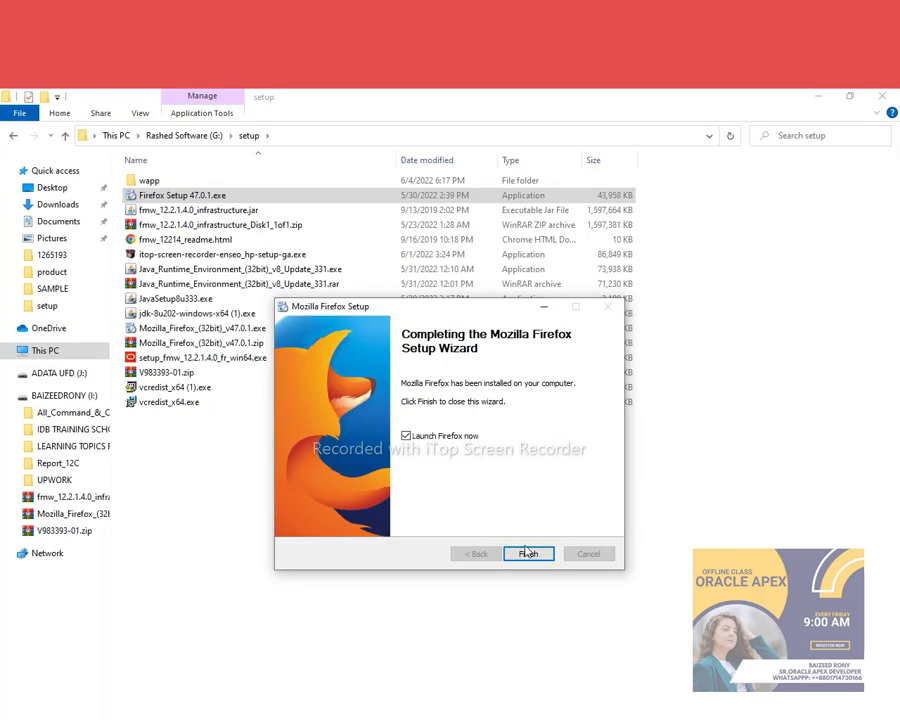
left_click(527, 553)
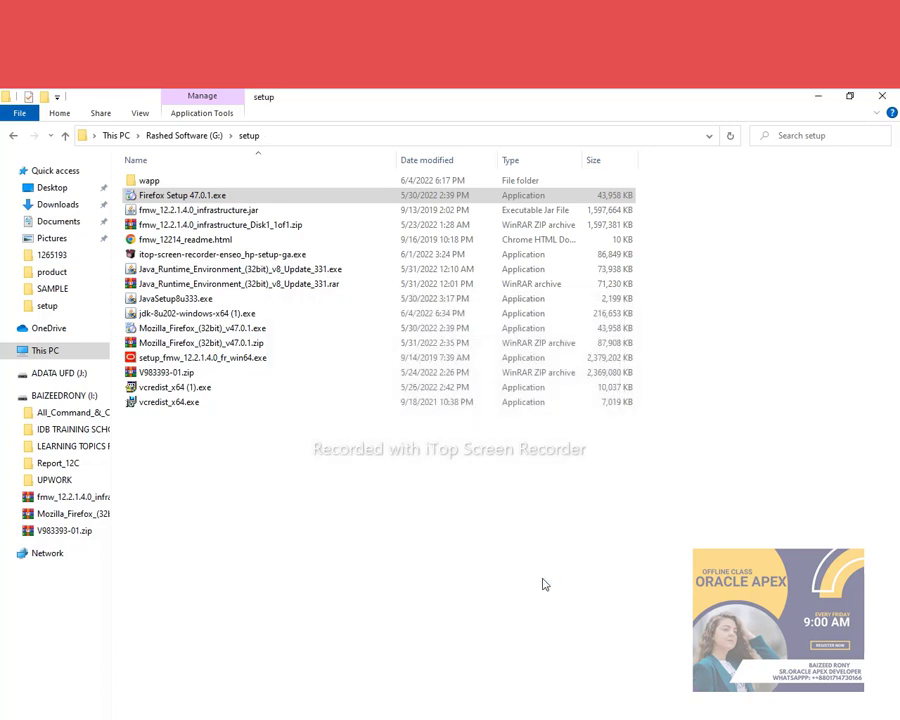
Step: Browse from This PC through Local Disk (C:) and Program Files (x86) into the Mozilla Firefox folder
left_click(42, 354)
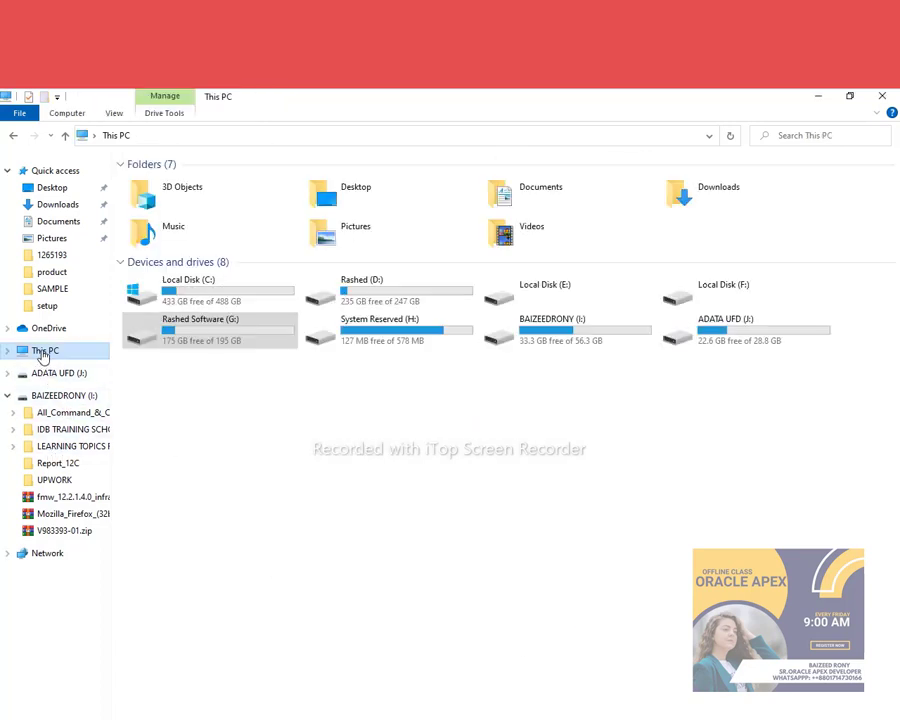
double_click(225, 289)
left_click(182, 212)
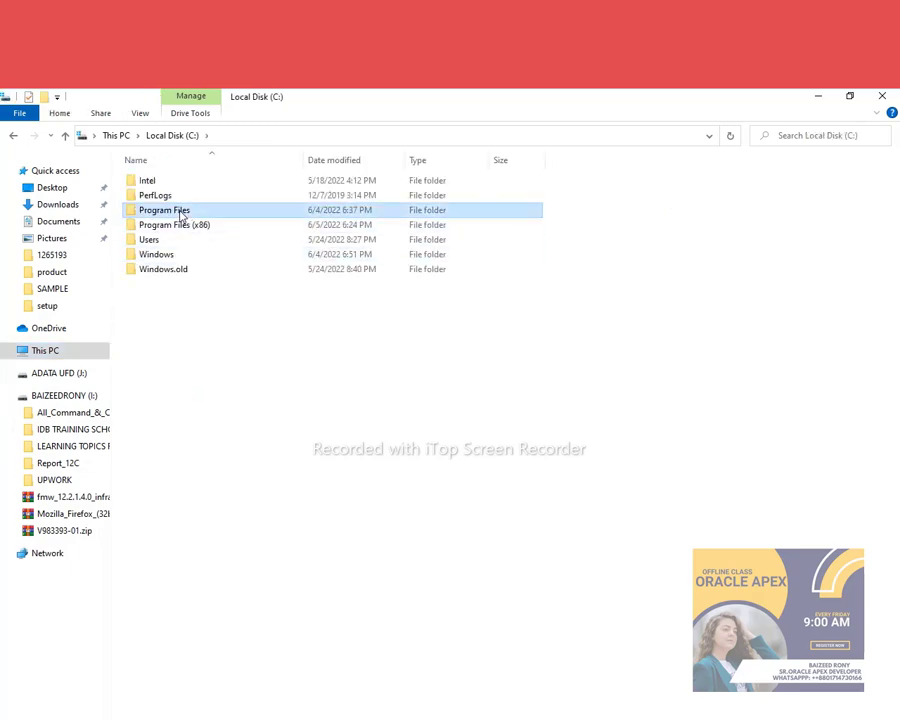
double_click(182, 214)
left_click(65, 137)
left_click(197, 229)
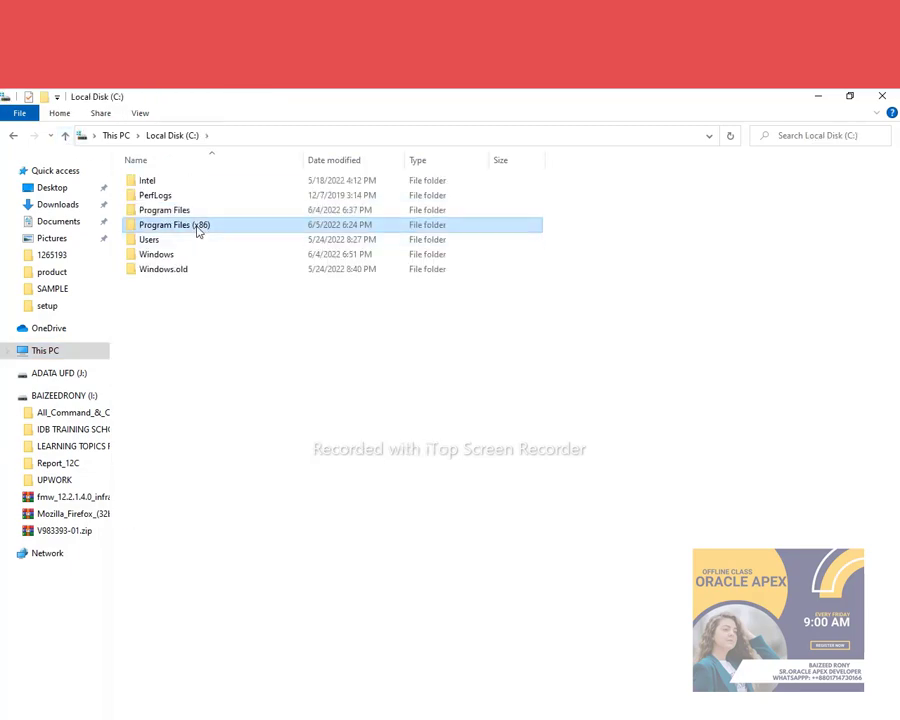
double_click(197, 229)
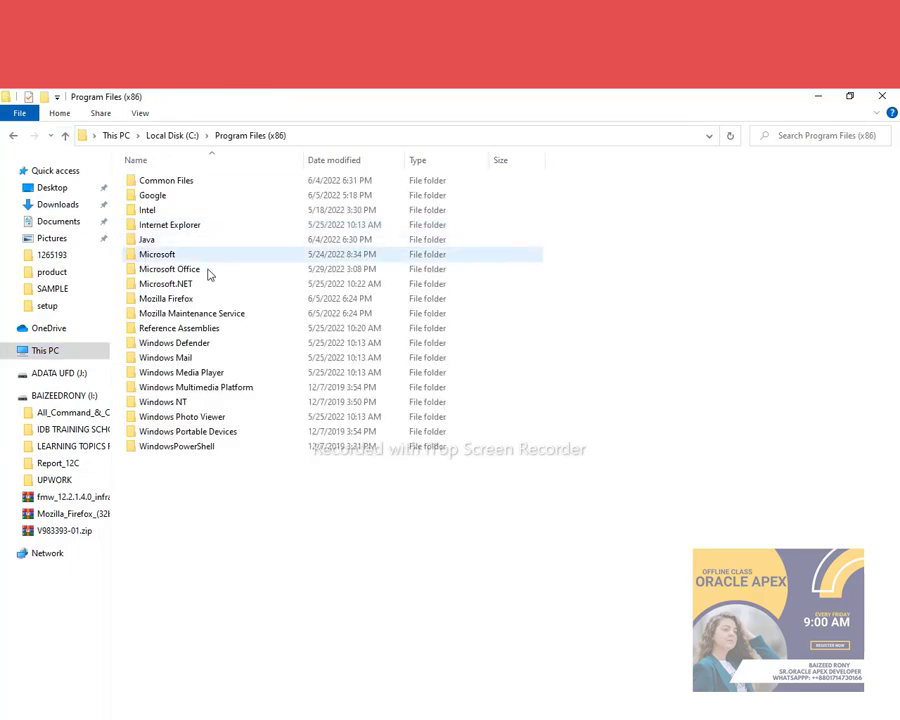
left_click(203, 387)
double_click(186, 299)
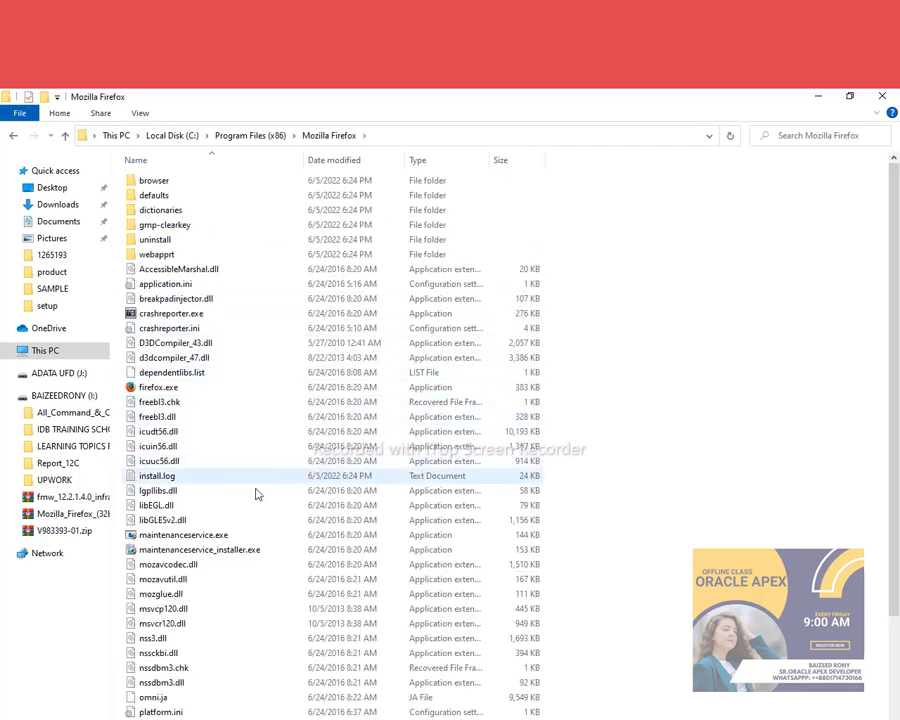
Step: Copy the path C:\Program Files (x86)\Mozilla Firefox\firefox.exe from the address bar and return to Forms Builder
left_click(178, 389)
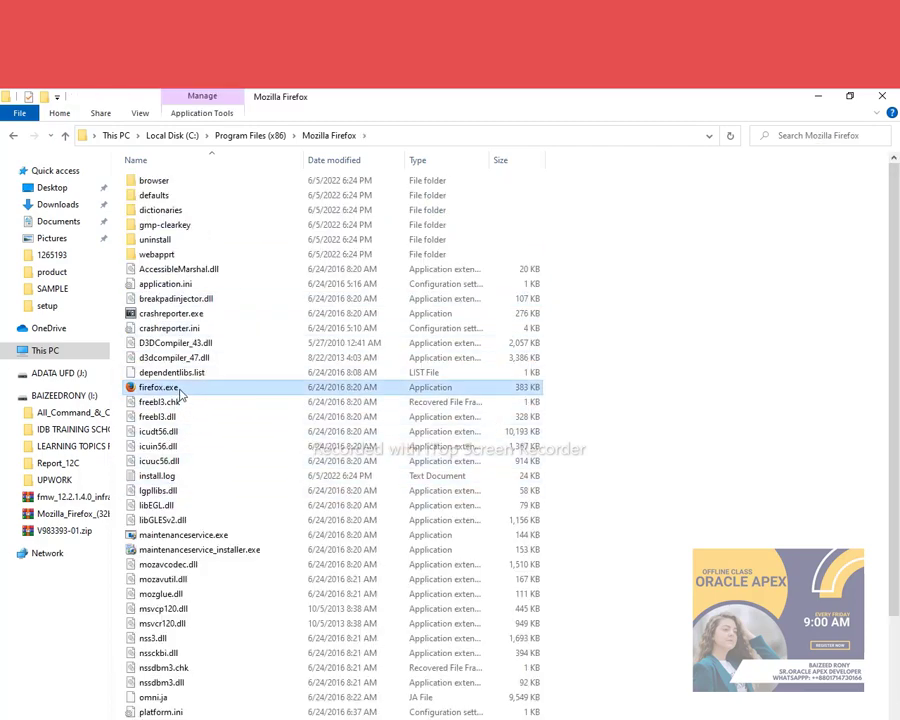
left_click(180, 392)
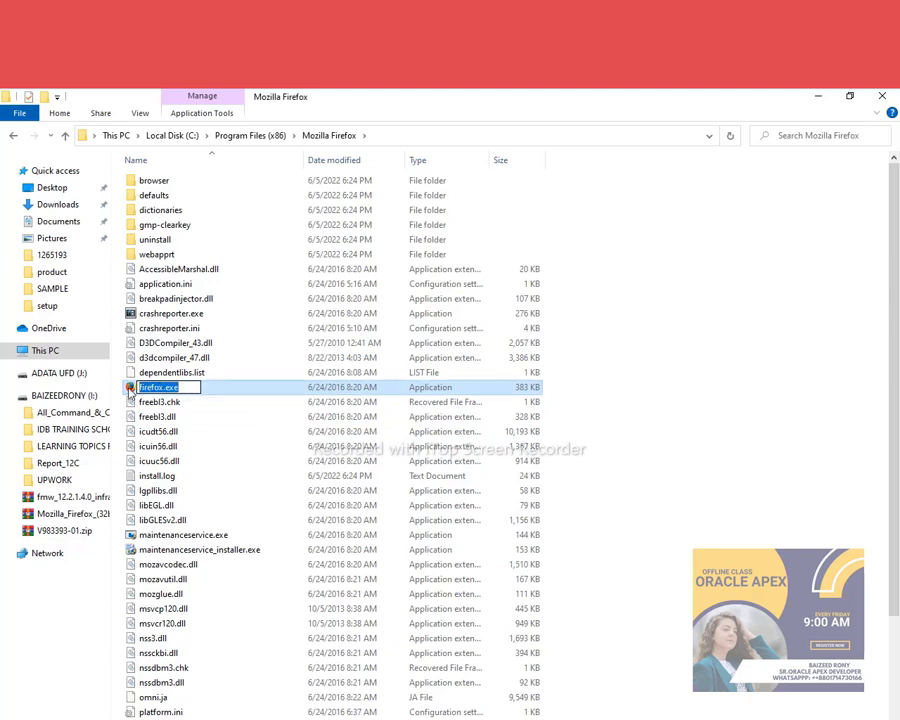
left_click(367, 135)
left_click(360, 137)
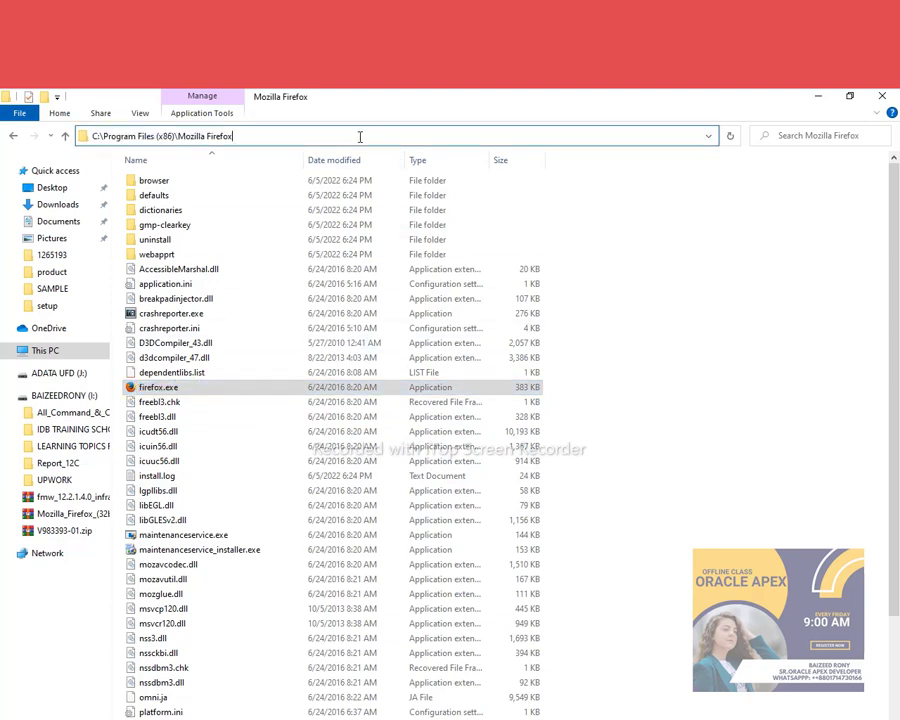
type("\\")
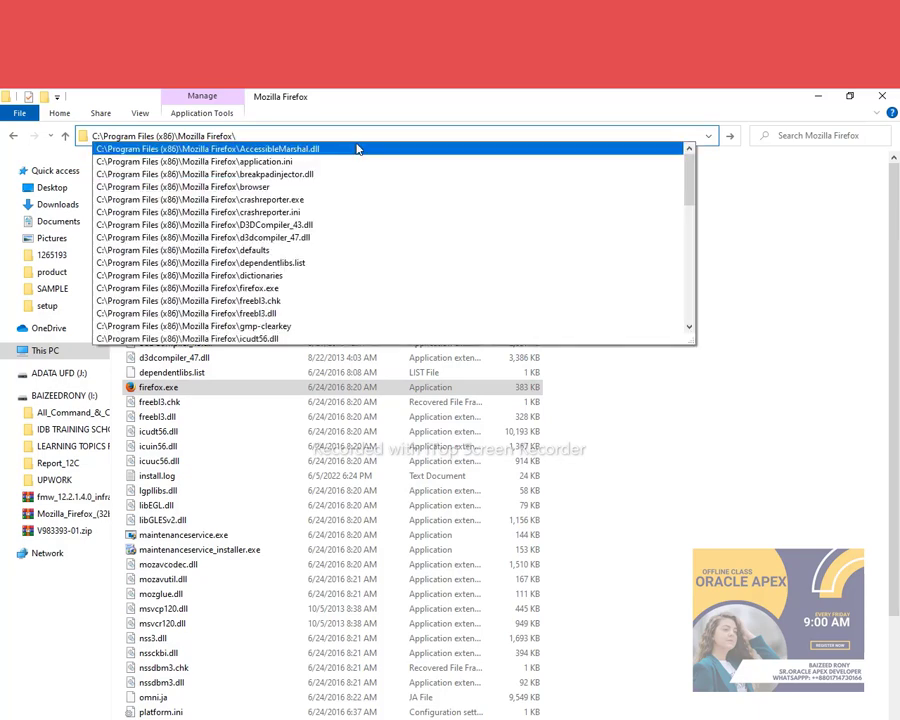
type("firefox.exe")
key("ctrl+a")
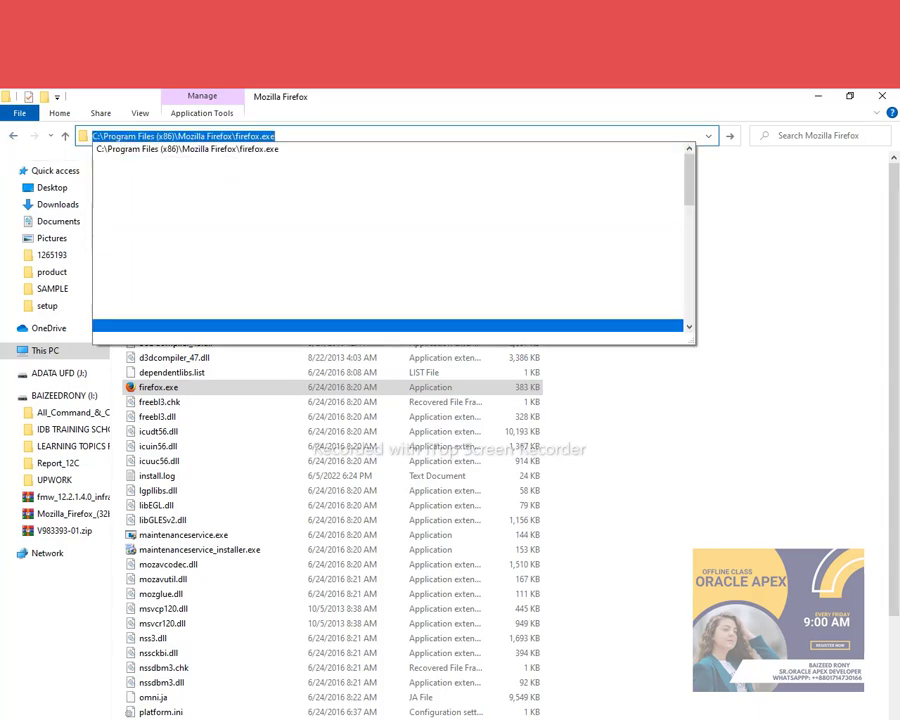
key("Escape")
key("alt+Tab")
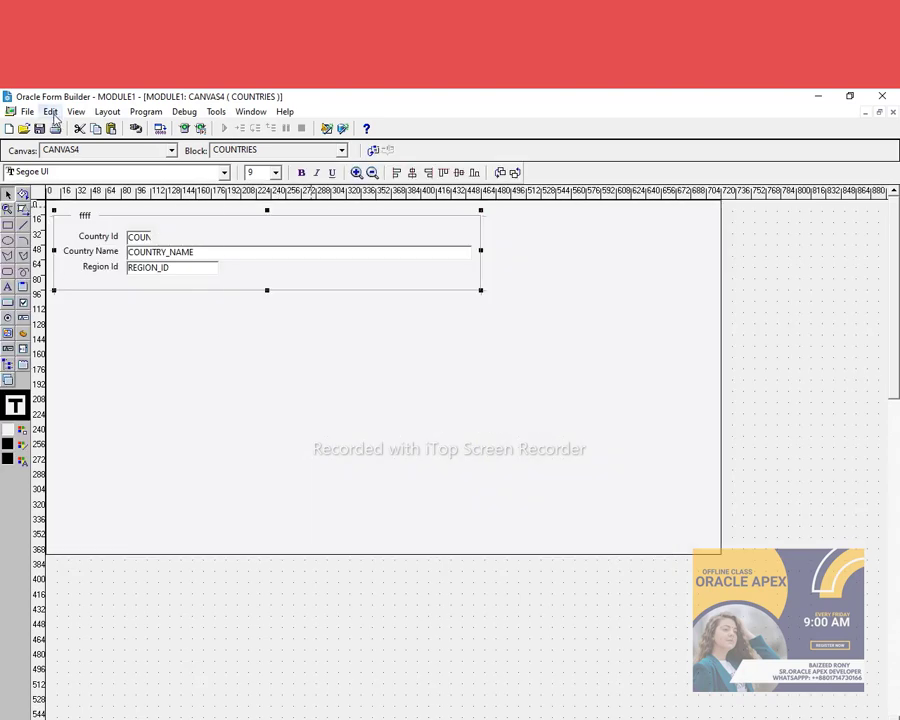
Step: Open Forms Builder Preferences and look through the Runtime, Subclass and Wizard tabs, ending on General
left_click(50, 111)
left_click(88, 368)
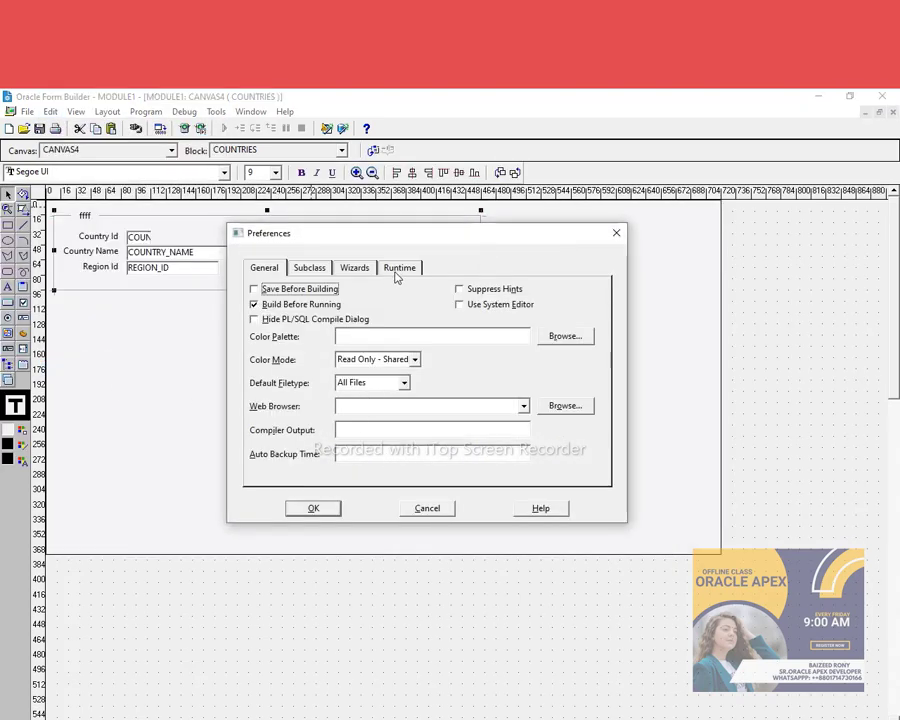
left_click(396, 275)
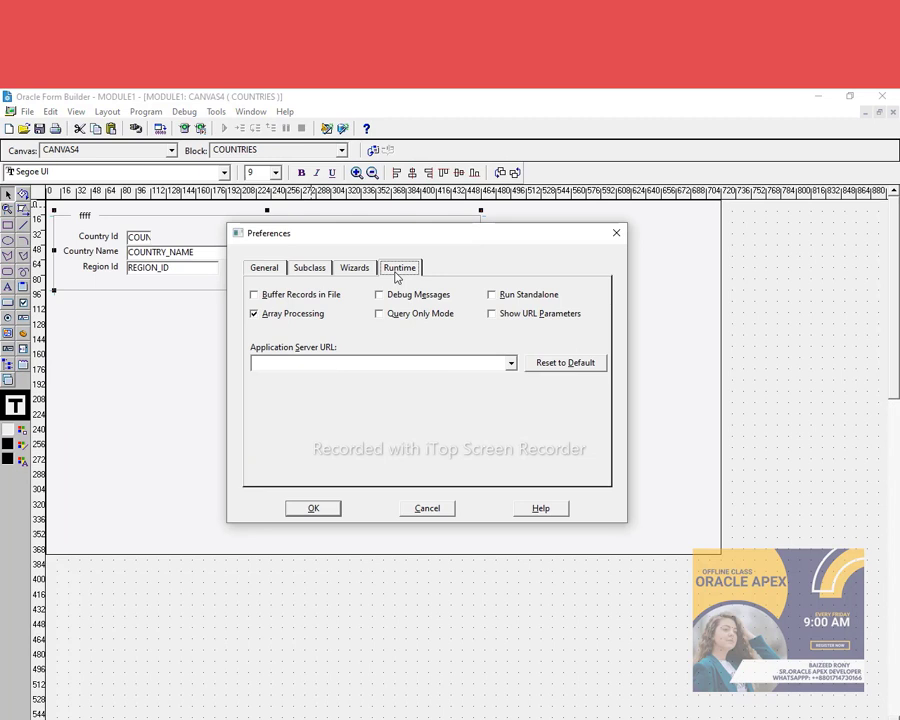
left_click(306, 268)
left_click(276, 269)
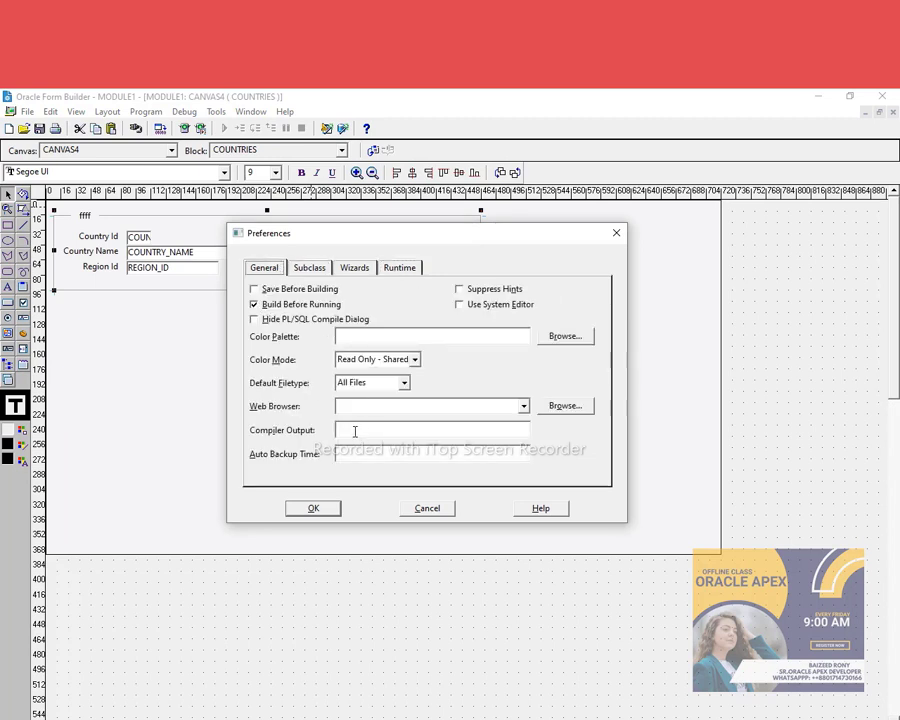
left_click(354, 271)
left_click(265, 272)
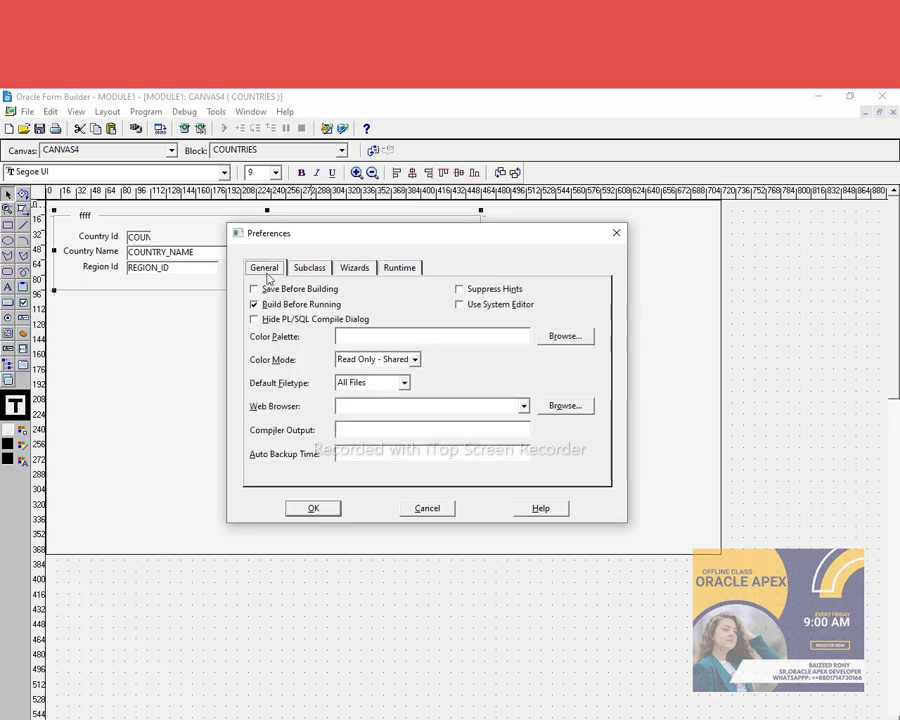
Step: Set the Web Browser preference to C:\Program Files (x86)\Mozilla Firefox\firefox.exe
left_click(563, 406)
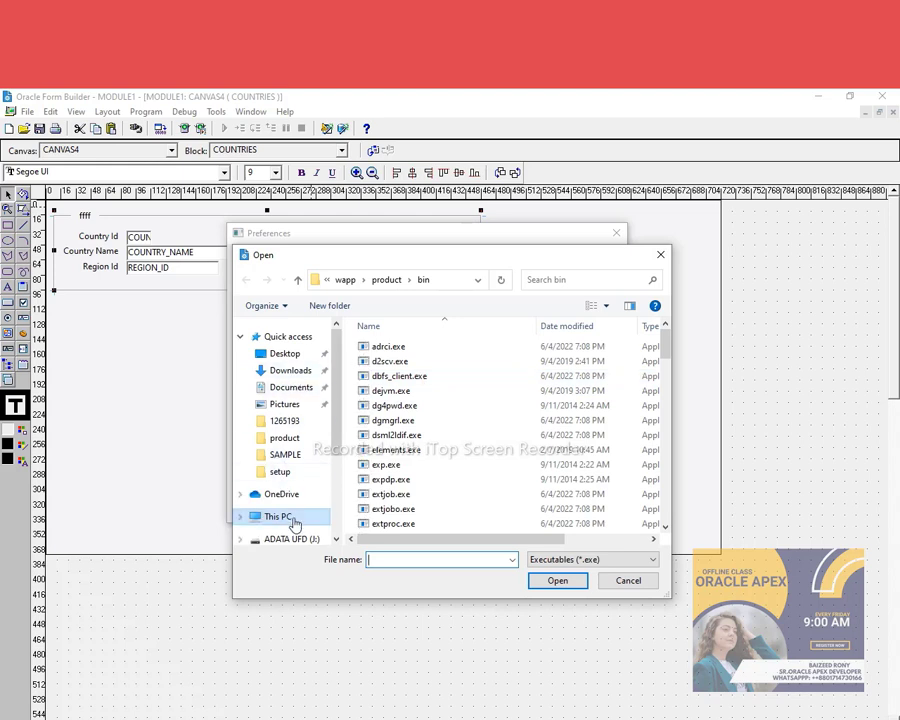
left_click(292, 518)
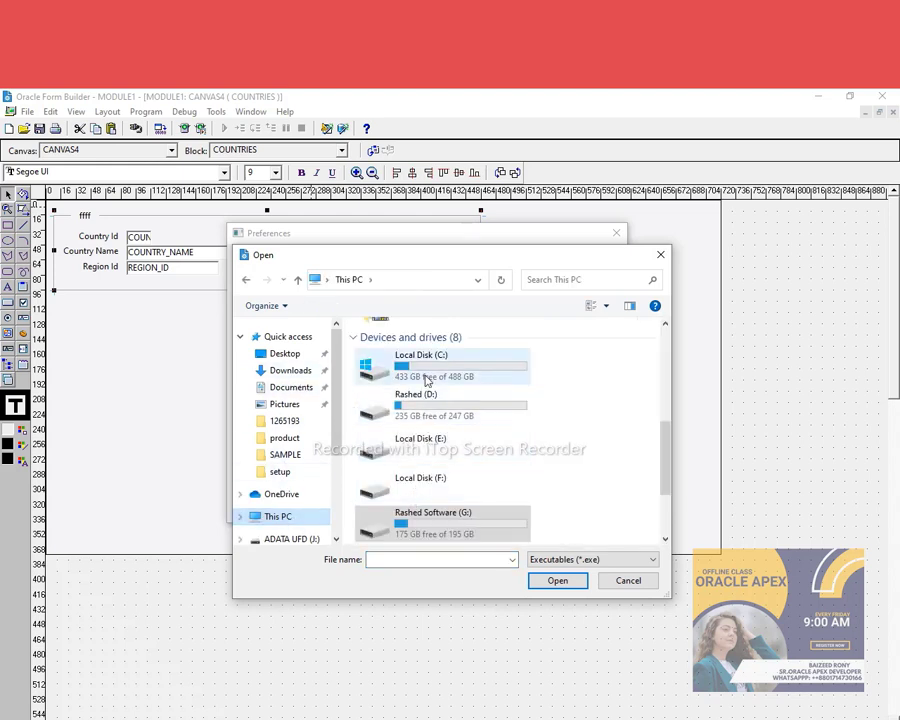
double_click(427, 378)
double_click(402, 394)
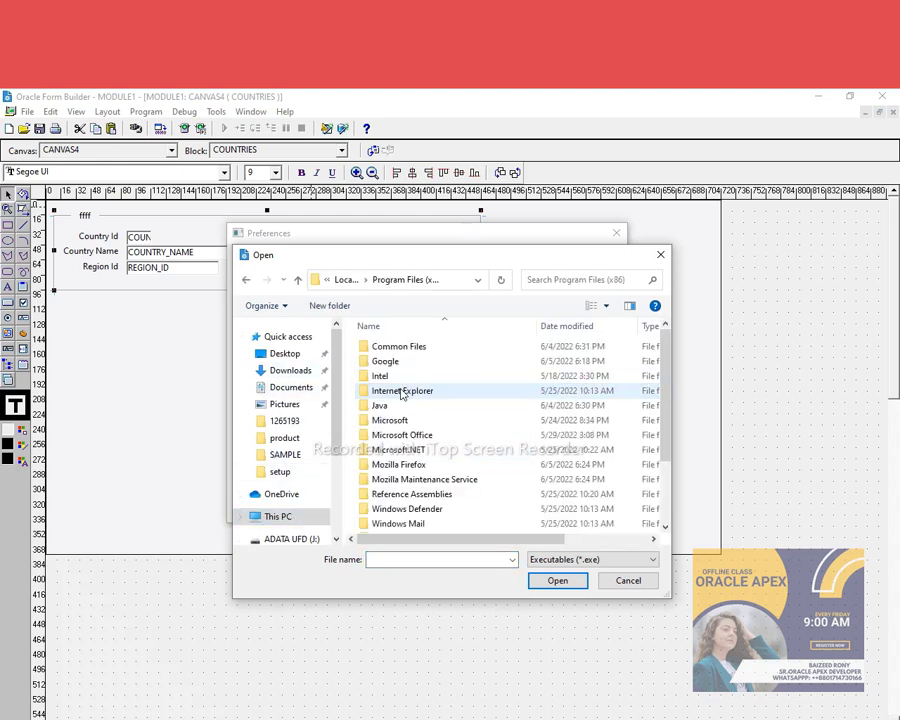
double_click(401, 465)
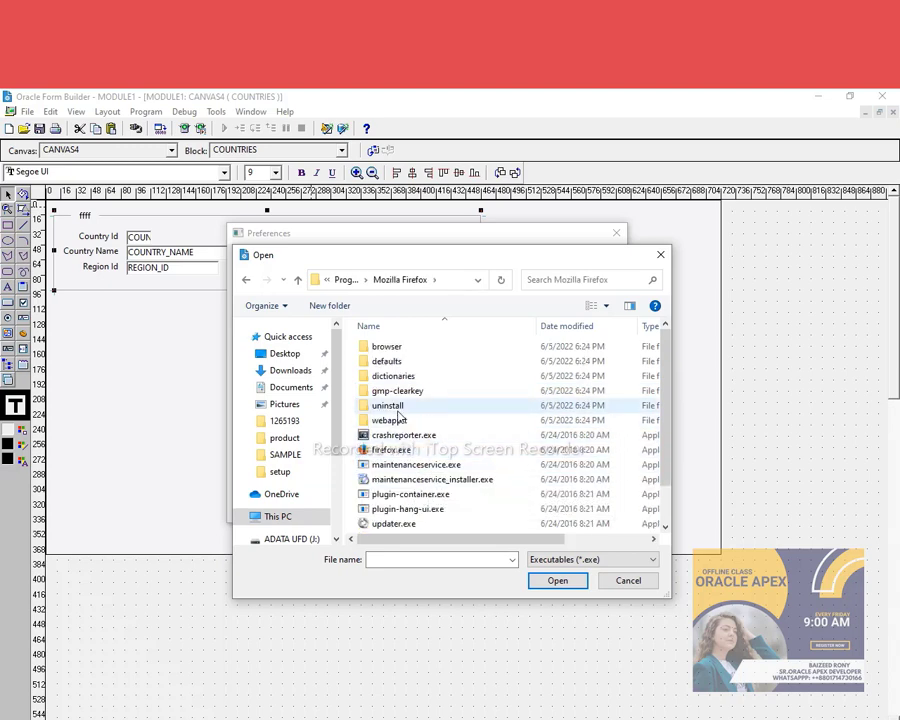
double_click(407, 452)
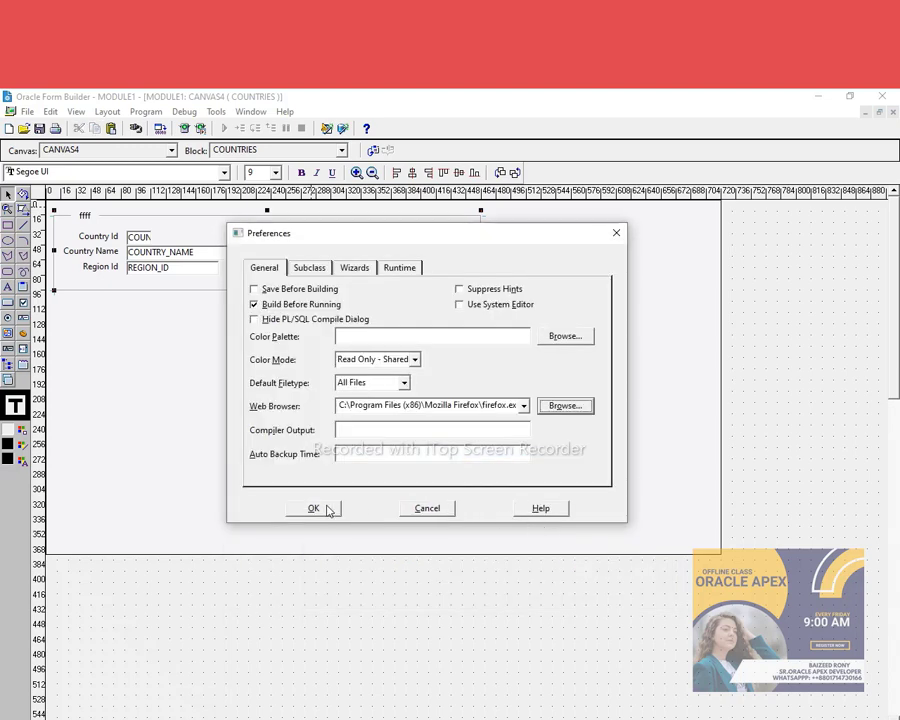
Step: Check the Runtime preferences, then bring the Mozilla Firefox Explorer window forward
left_click(398, 268)
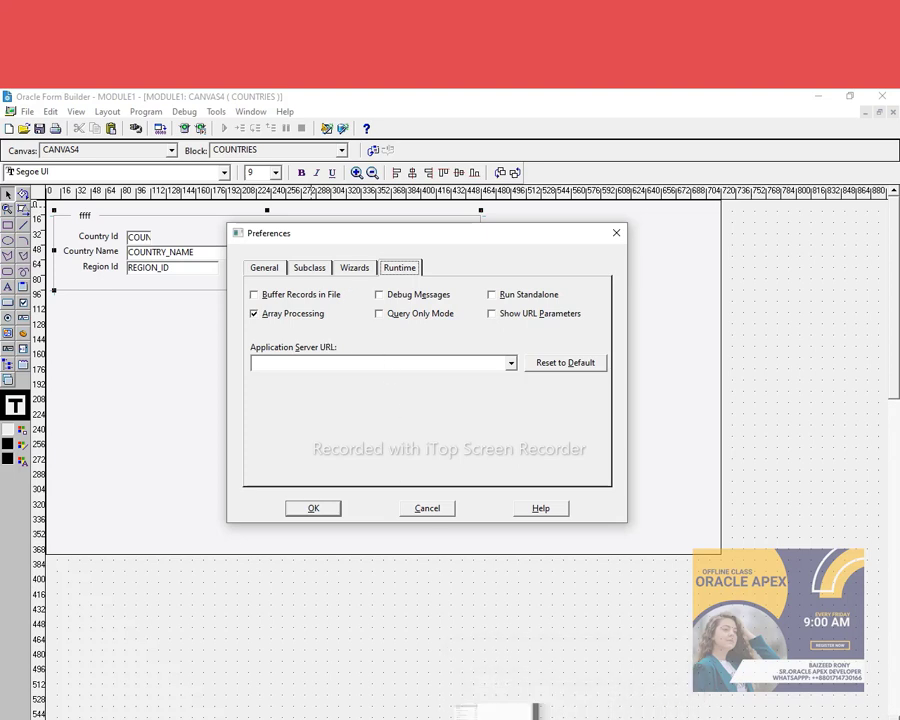
mouse_move(310, 716)
left_click(310, 690)
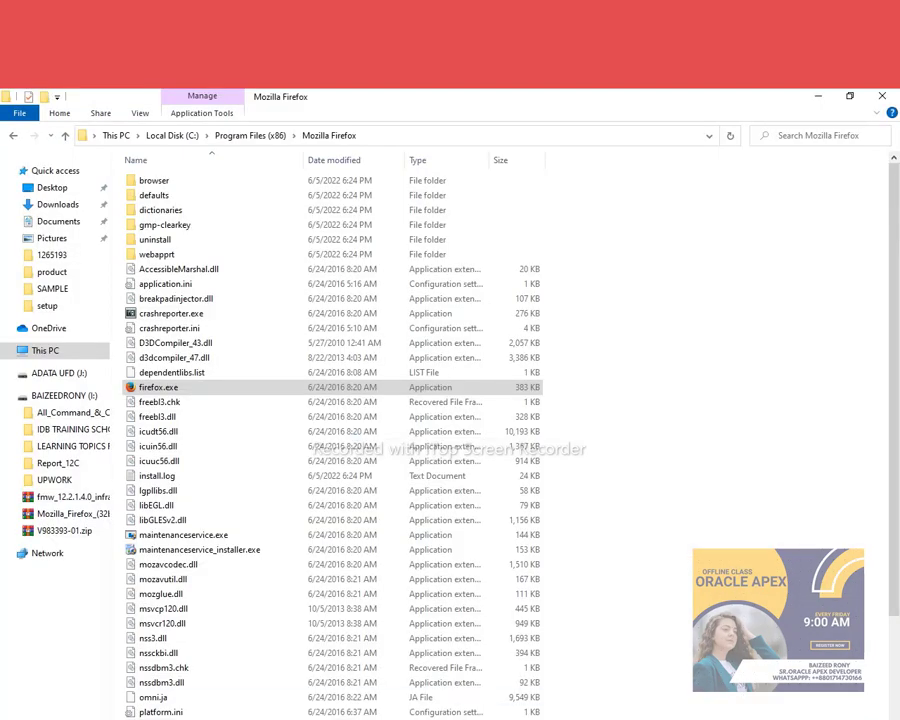
Step: Check the WebLogic console URL in Chrome and click into the empty Application Server URL field
key("alt+Tab")
left_click(262, 125)
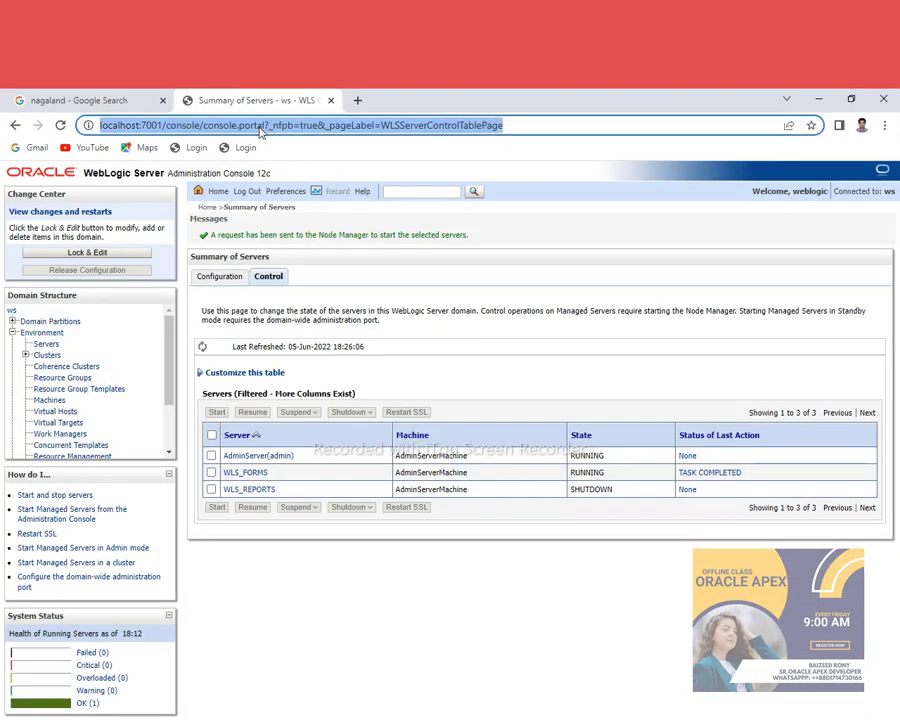
left_click(270, 125)
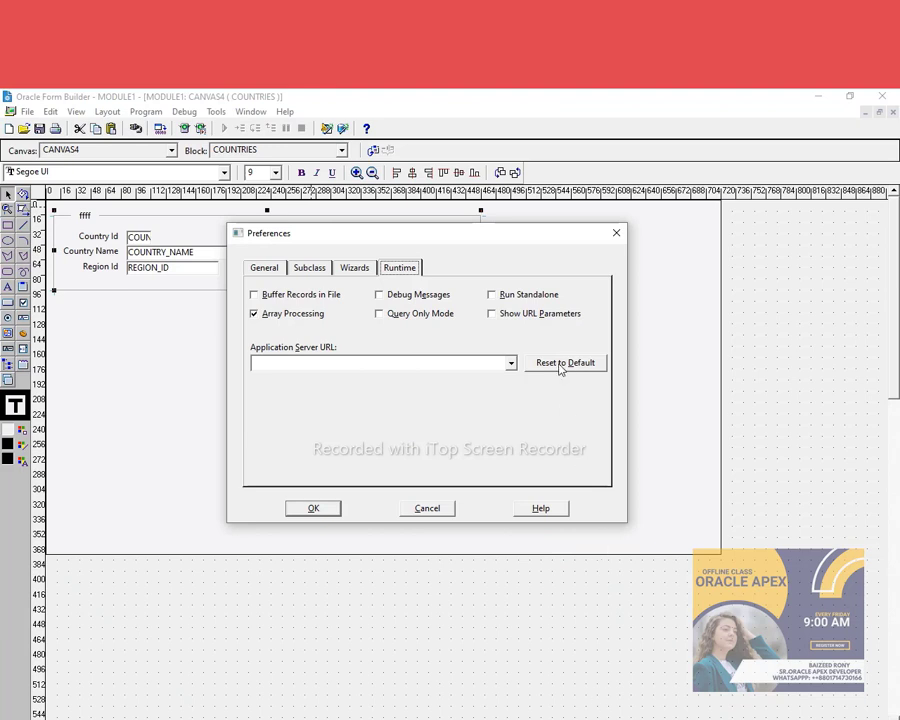
left_click(292, 363)
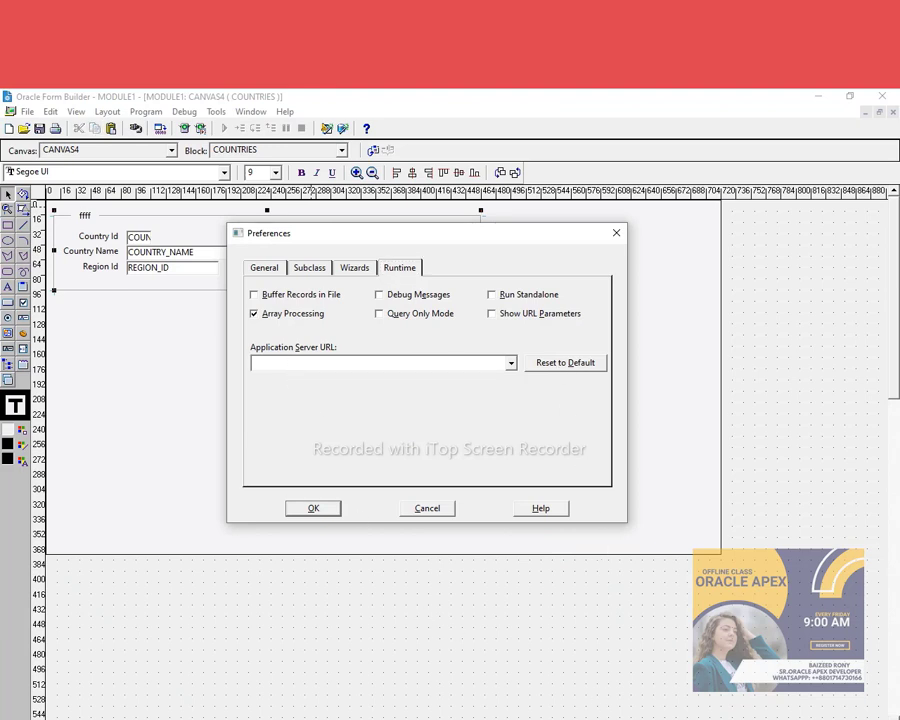
key("alt+Tab")
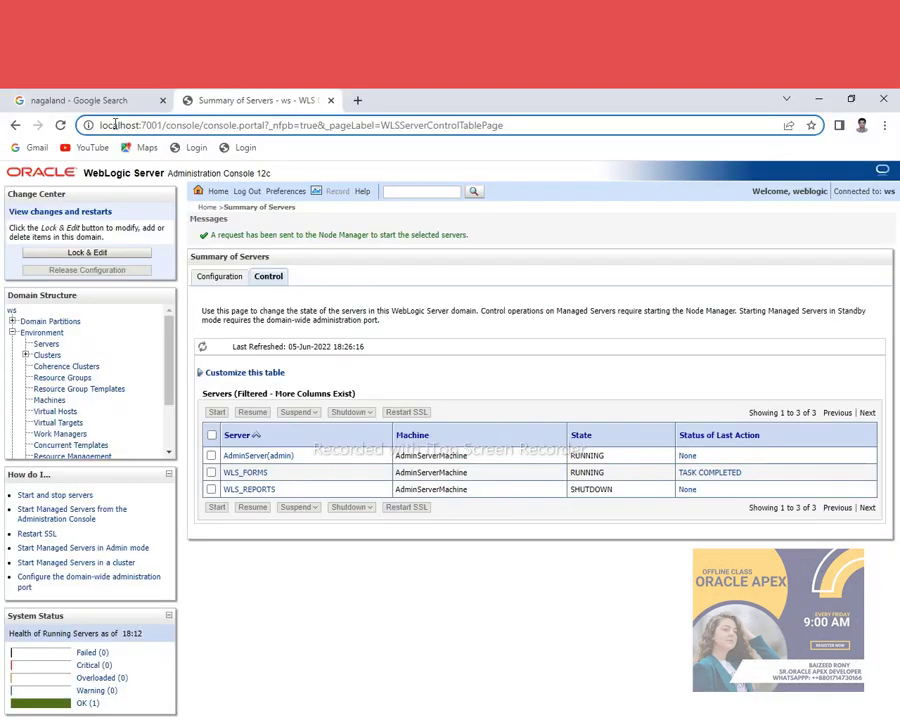
Step: Open a new tab and type 'forms se', then close that tab and the stray localhost window
left_click(358, 100)
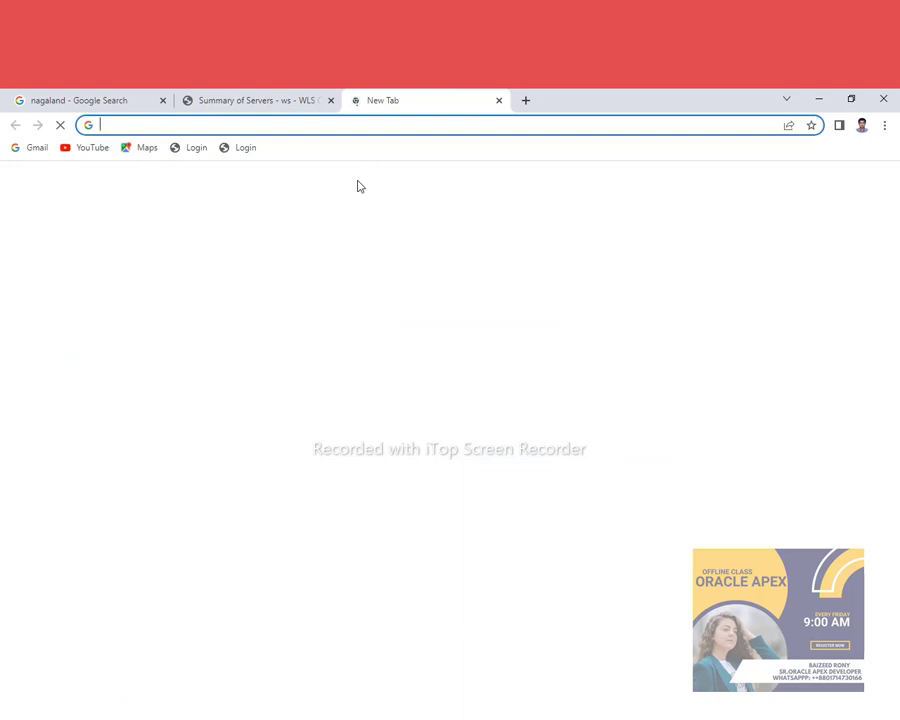
type("fo")
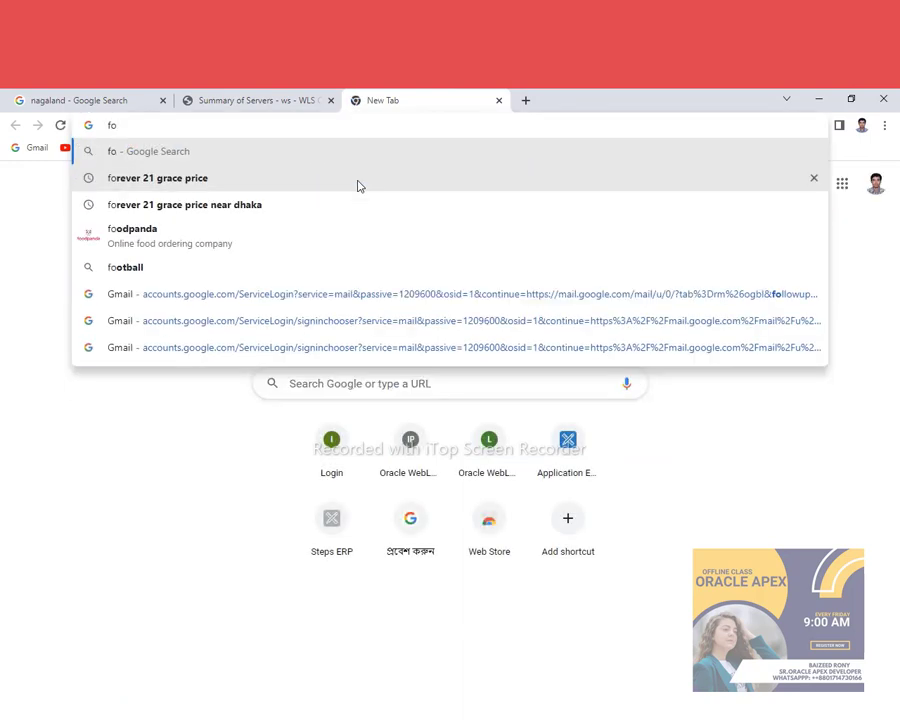
type("rms s")
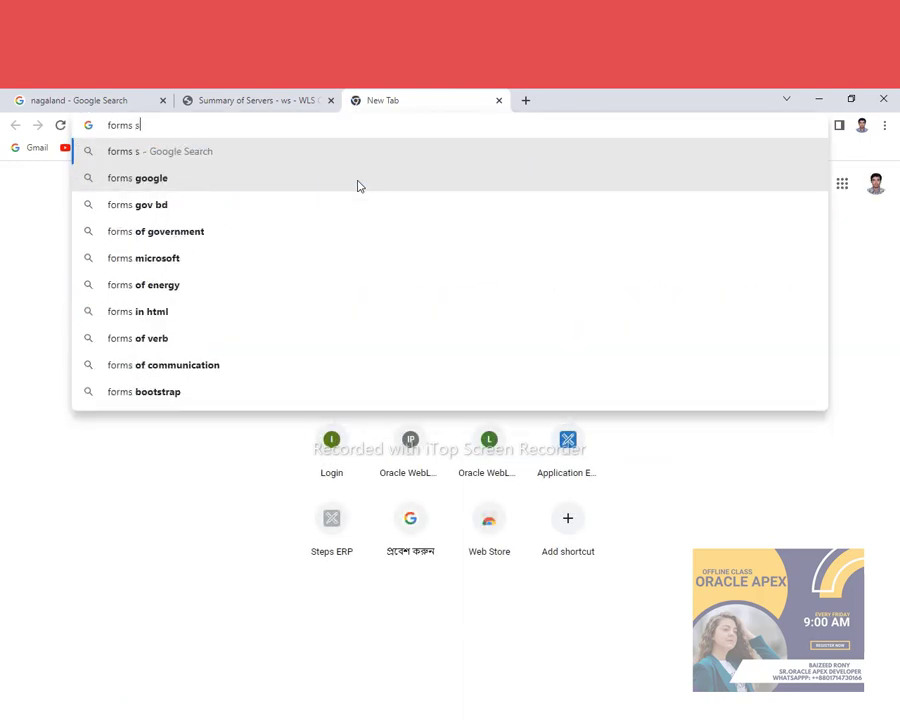
type("e")
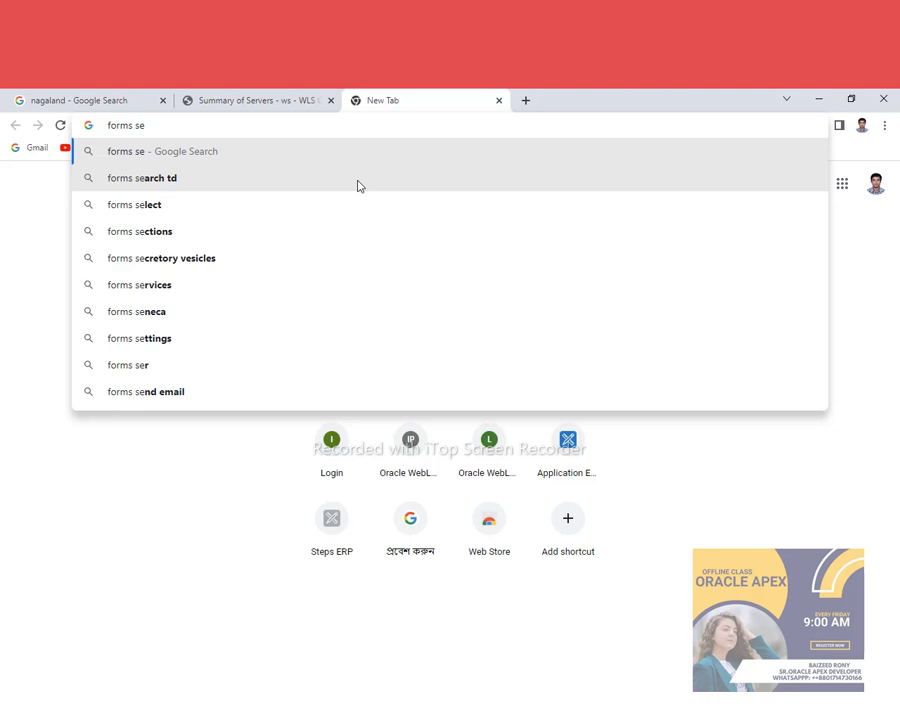
left_click(498, 100)
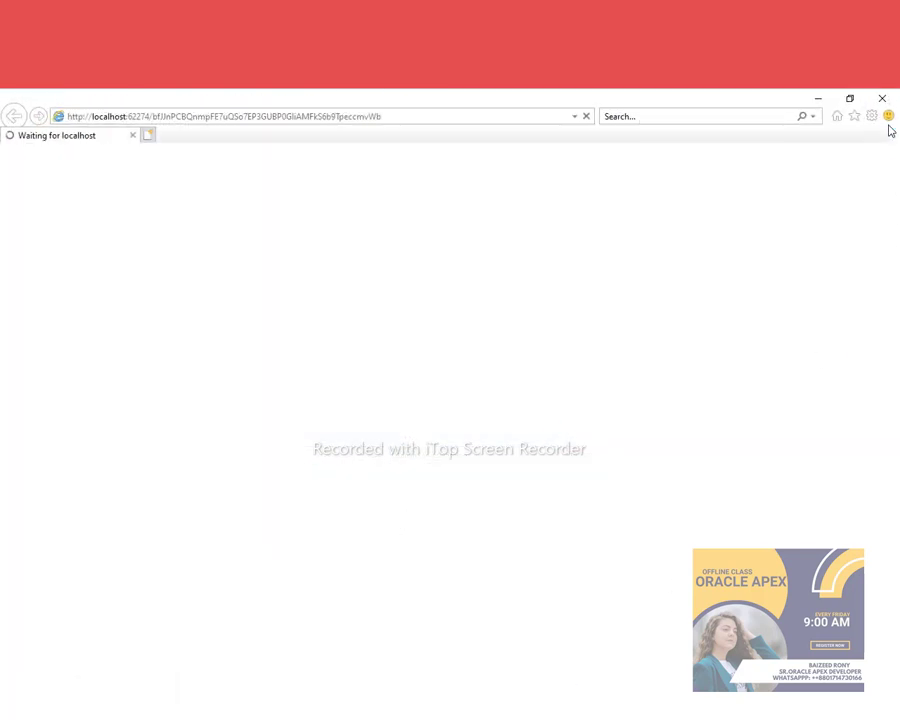
left_click(882, 97)
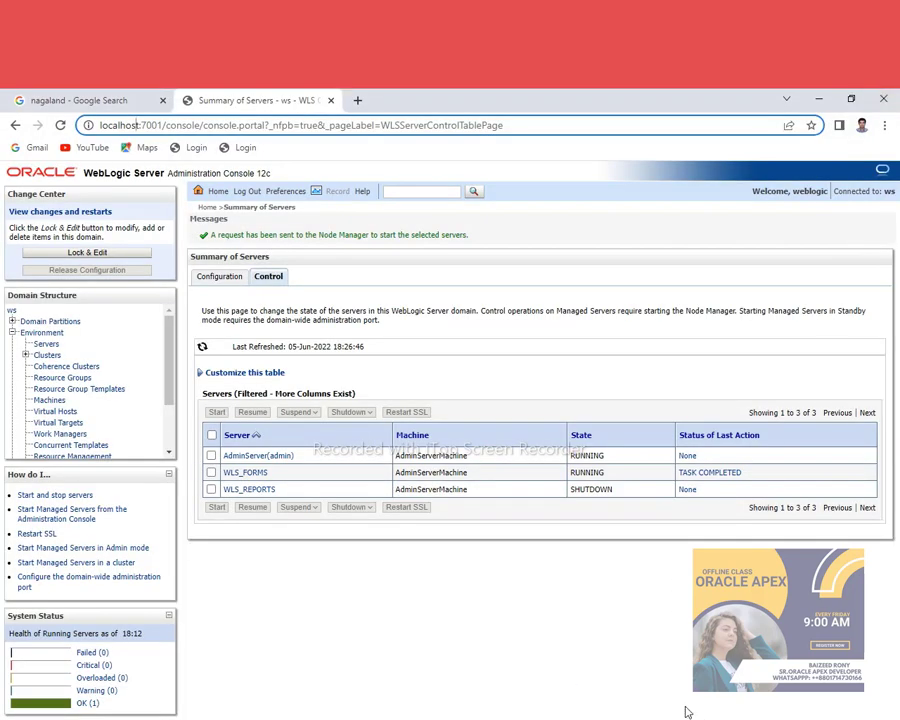
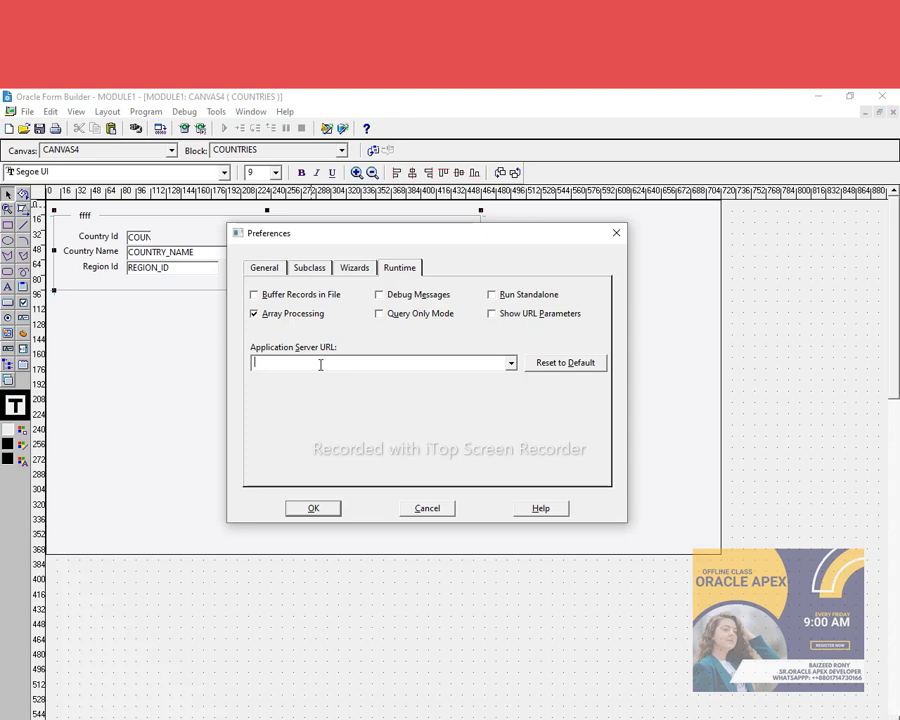
type("http://locat")
type("hos")
type("t:9001/forms/frms")
type("ervlet")
left_click_drag(410, 363, 253, 362)
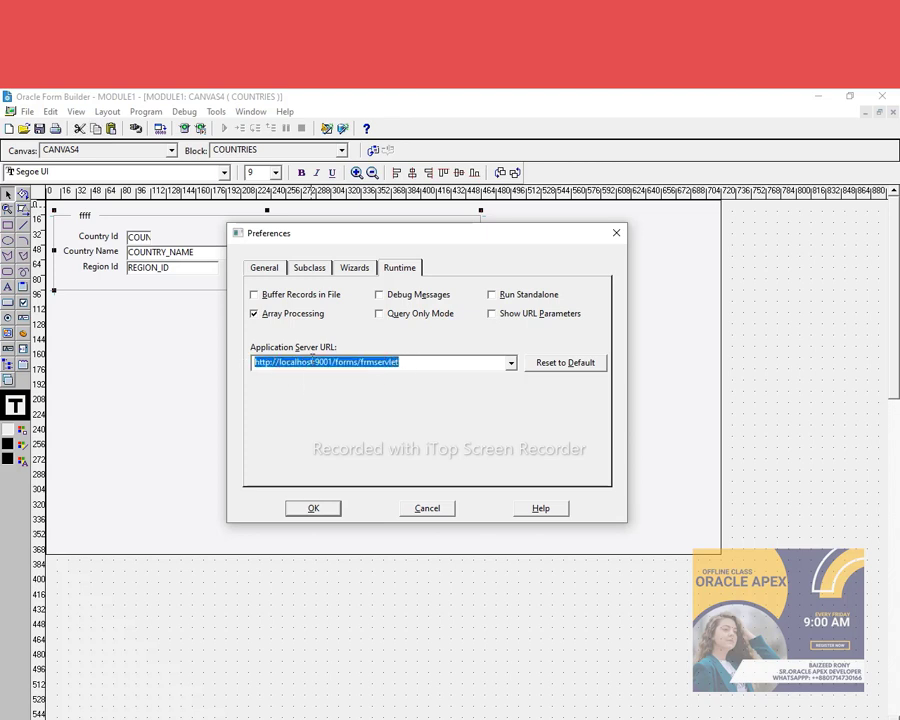
left_click(389, 718)
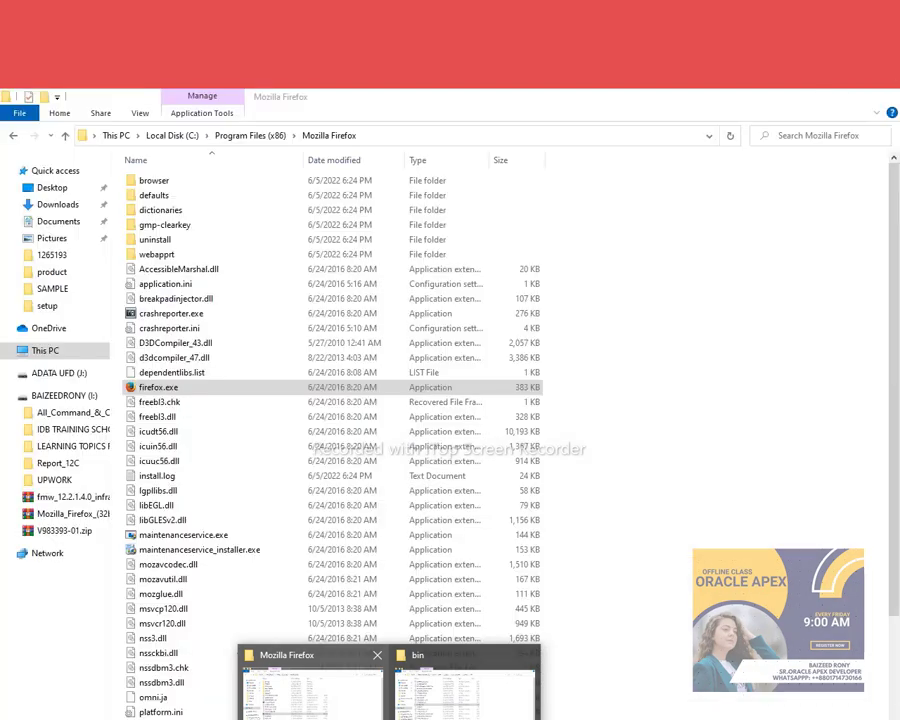
Step: Create a new text document in I:\LEARNING TOPICS FILES\WEBLOGIC
left_click(310, 685)
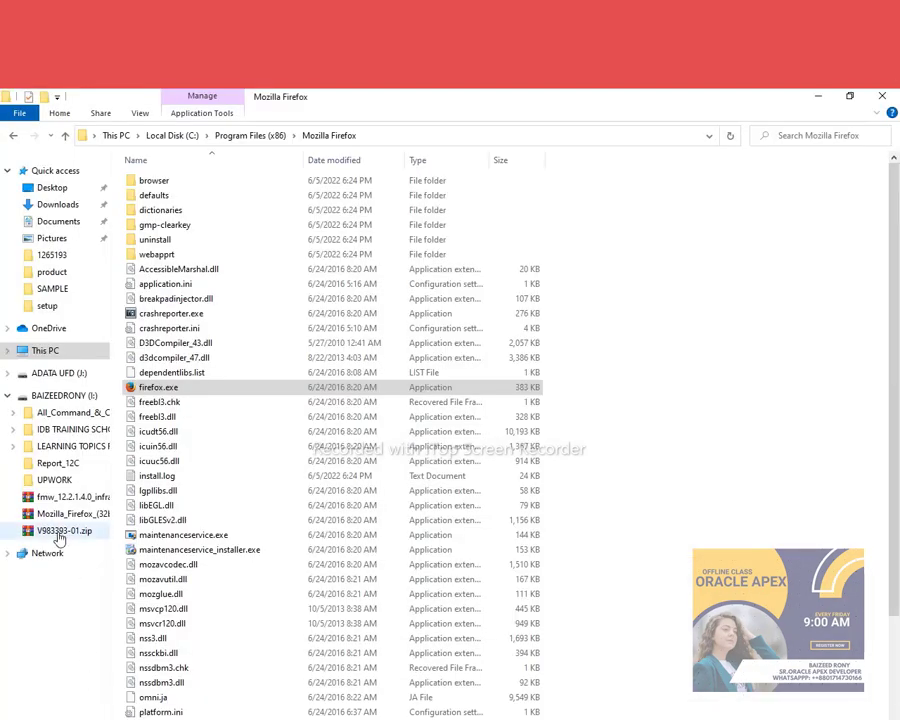
left_click(56, 396)
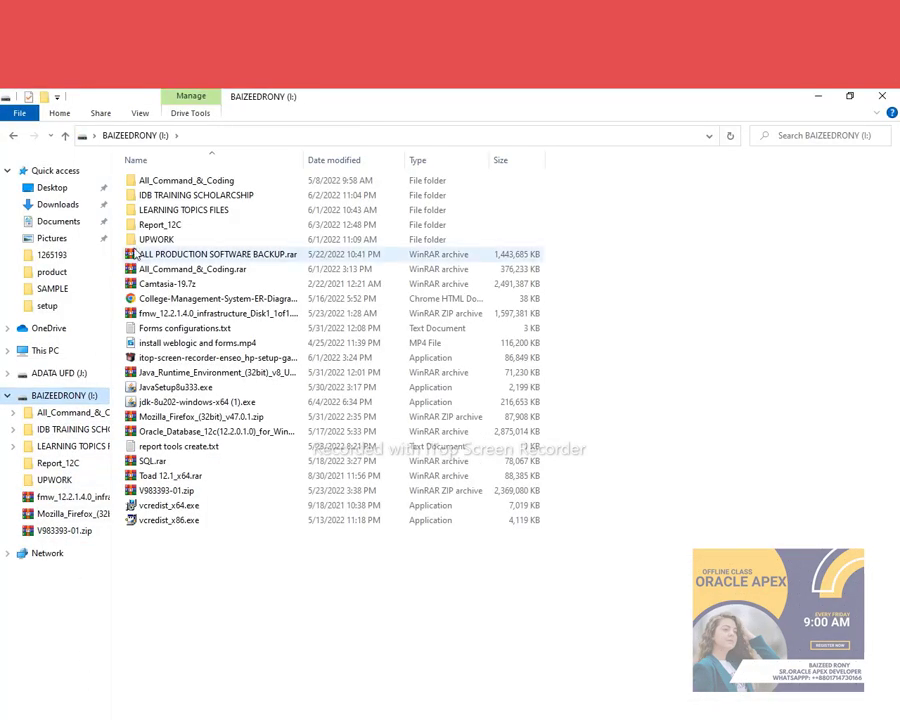
double_click(150, 210)
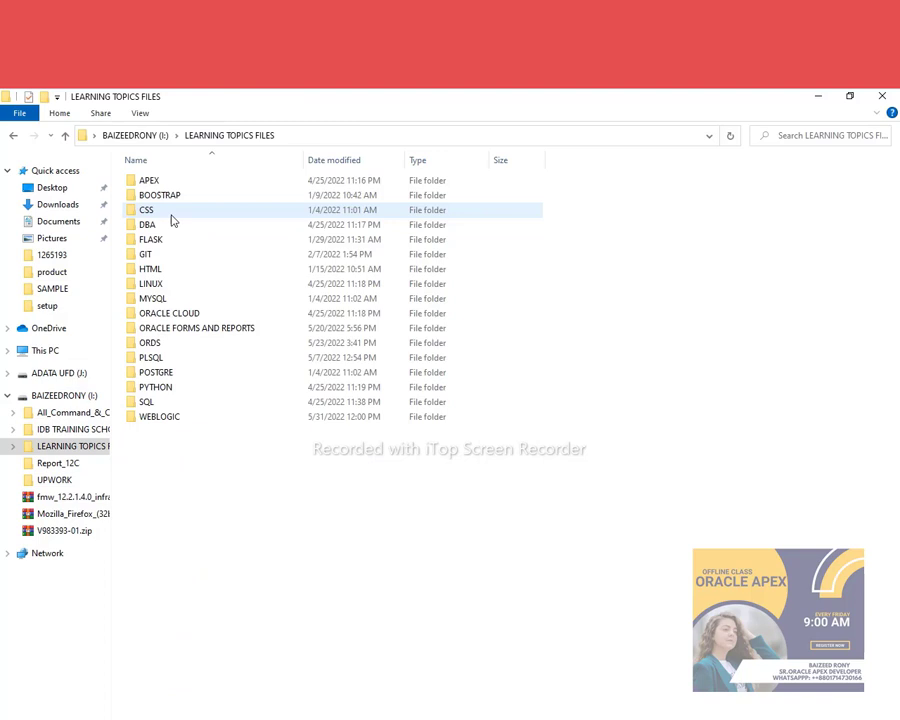
double_click(165, 418)
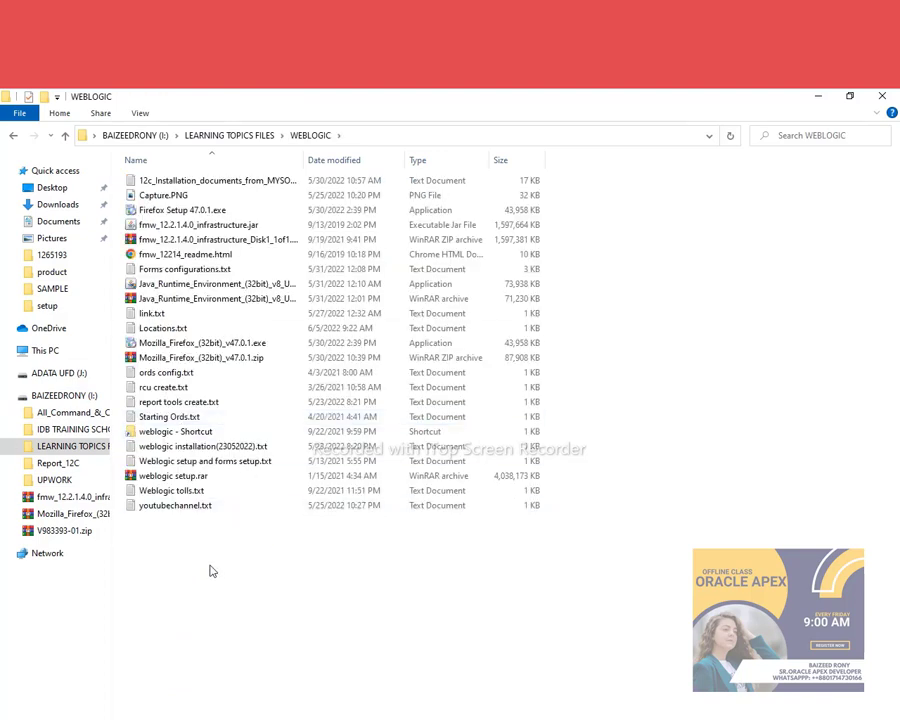
right_click(203, 566)
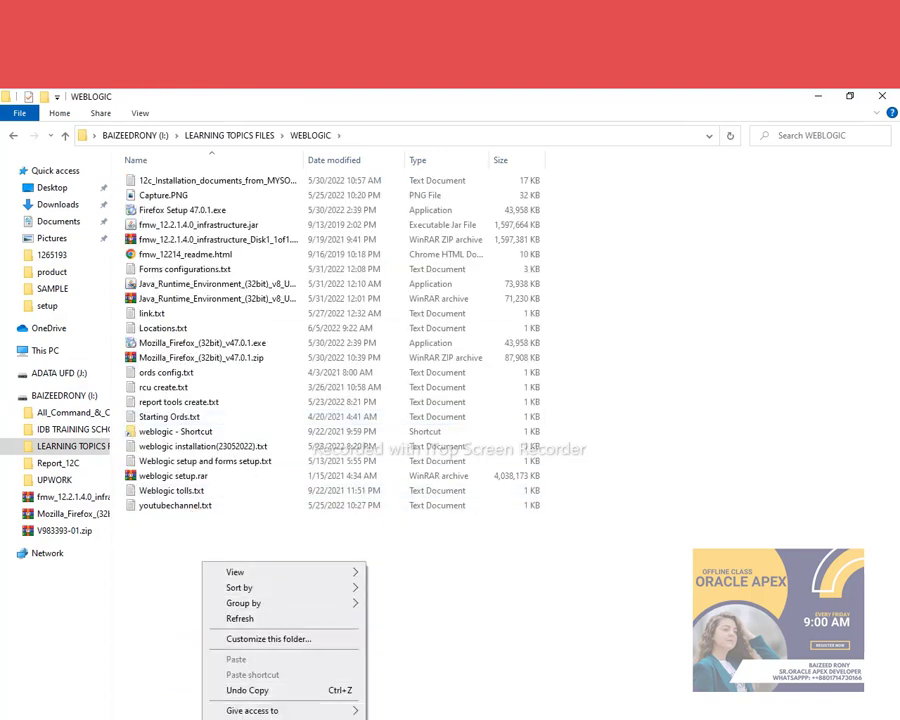
left_click(410, 694)
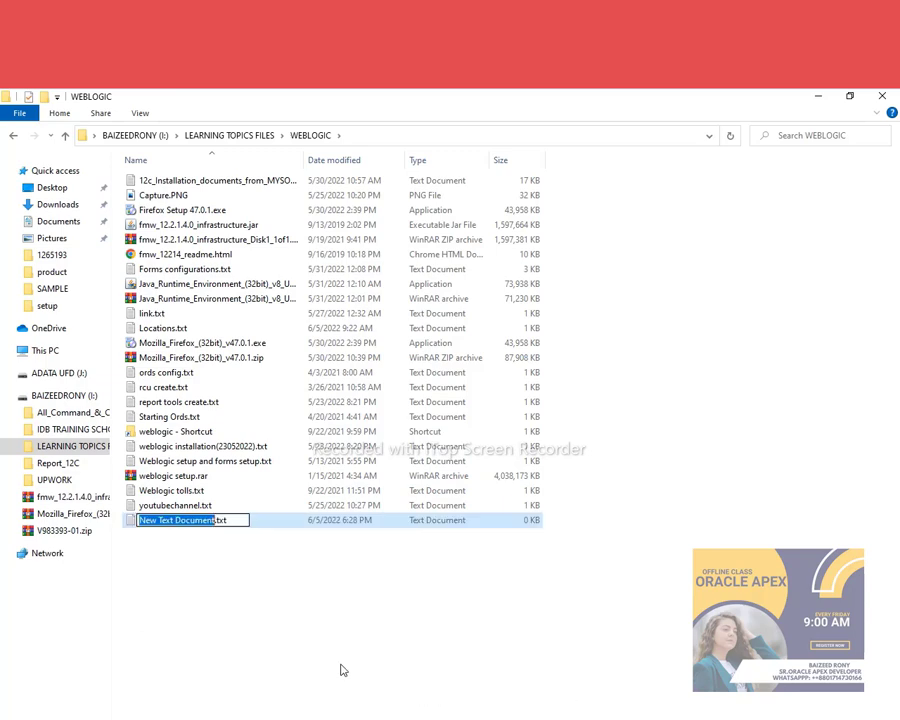
type("form")
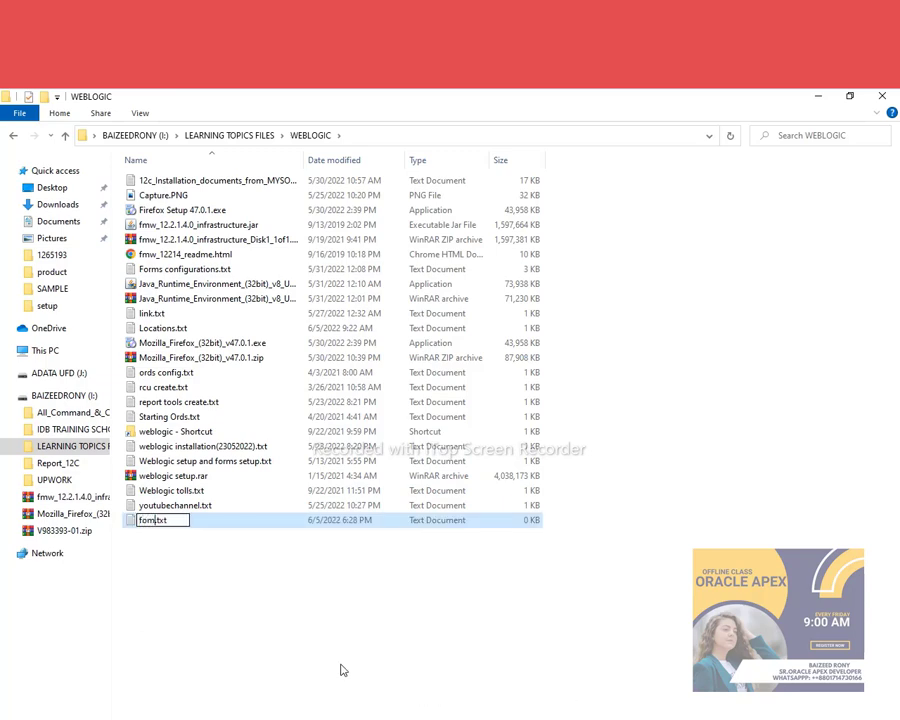
type("r")
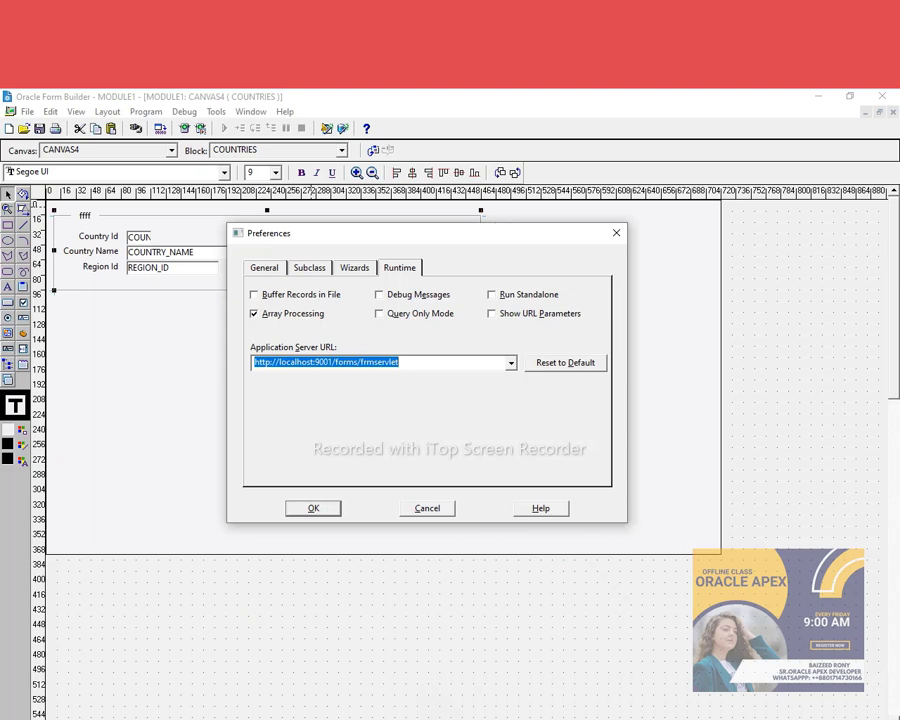
Step: Rename the new file to 'application servcer url'
left_click(600, 715)
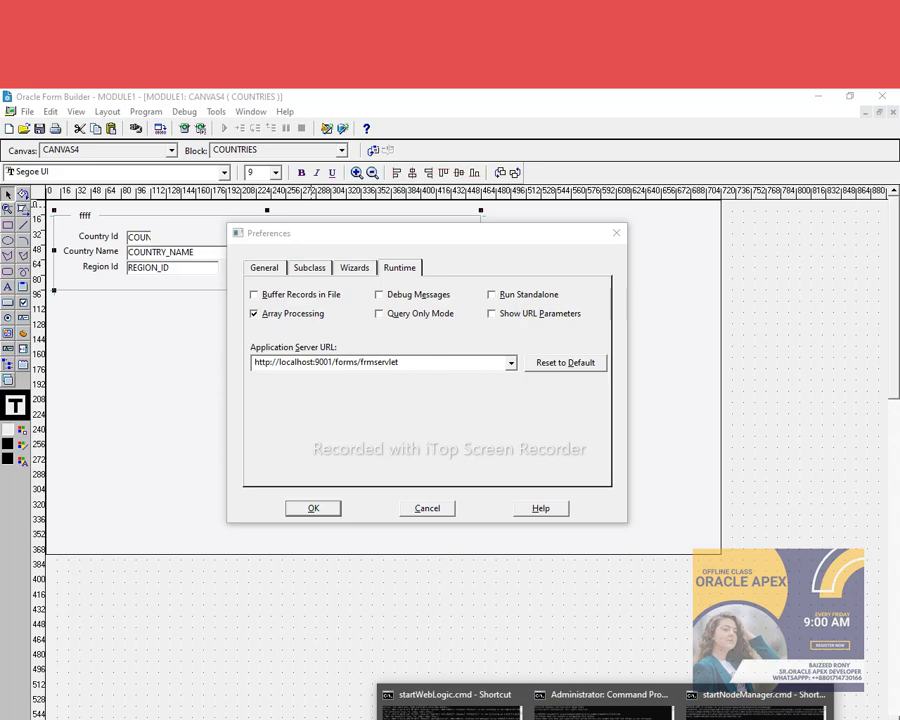
left_click(300, 690)
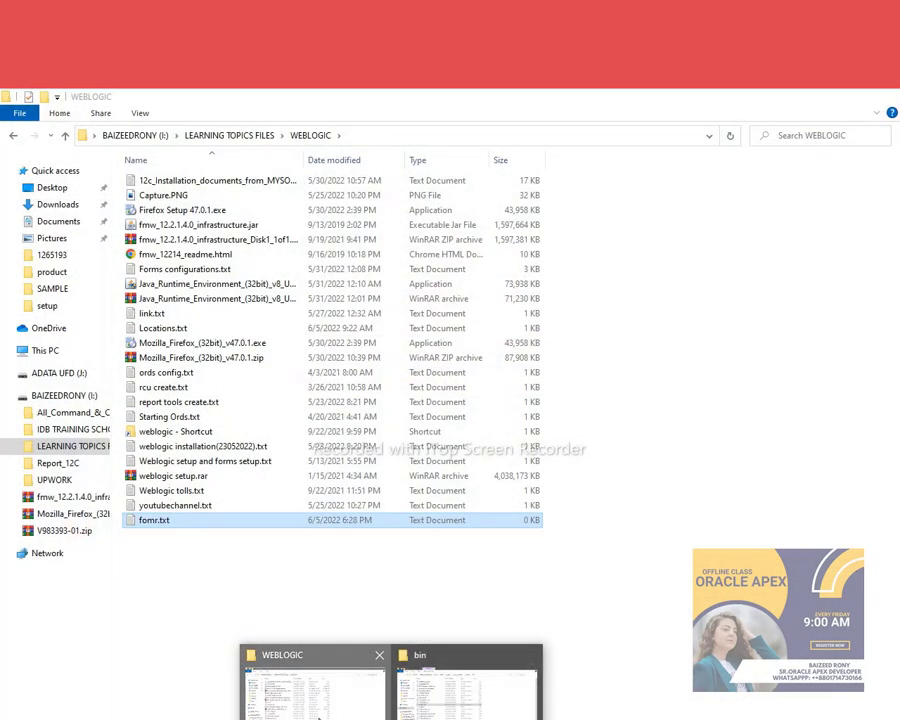
key("F2")
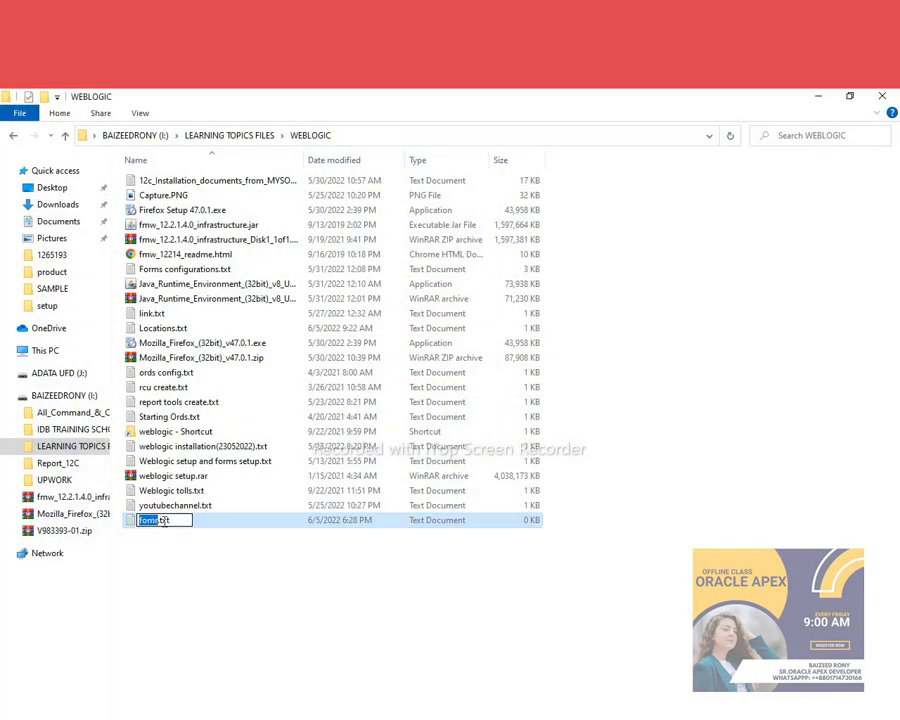
key("ctrl+a")
type("a")
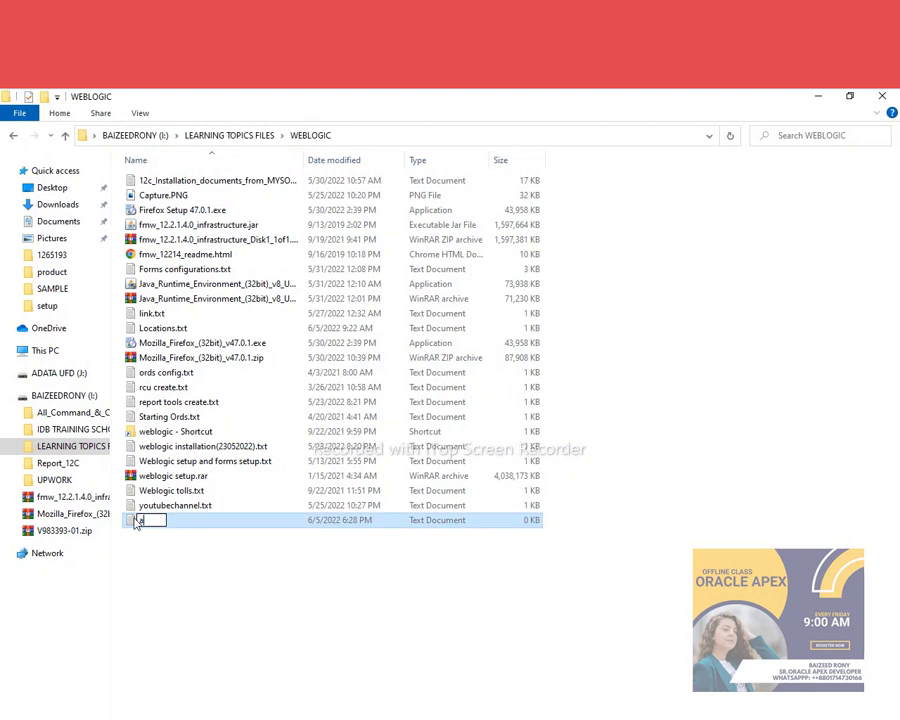
type("pplication servcer")
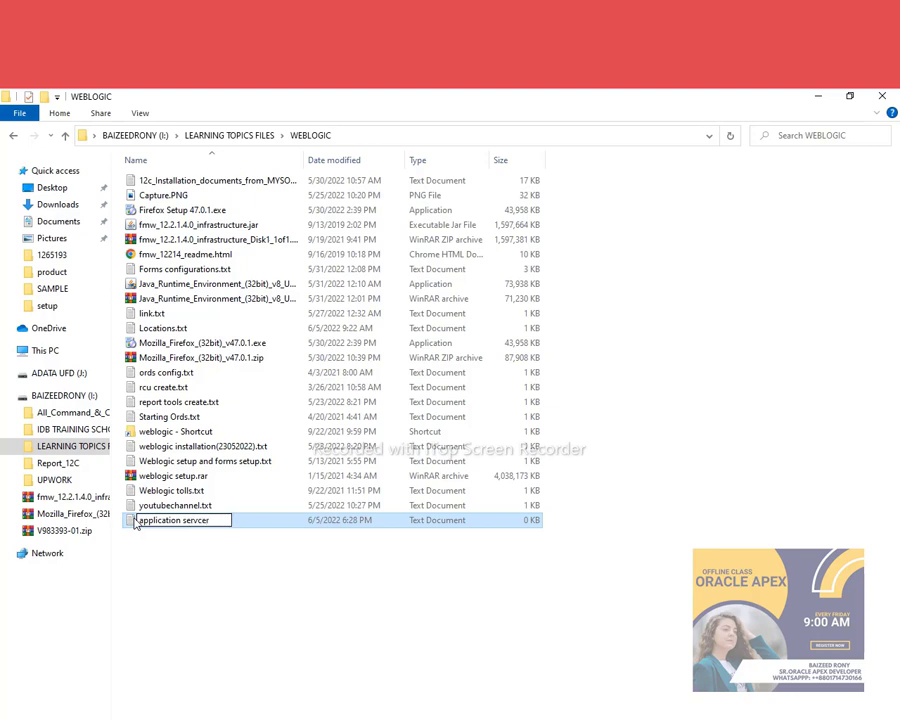
type(" url")
key("Return")
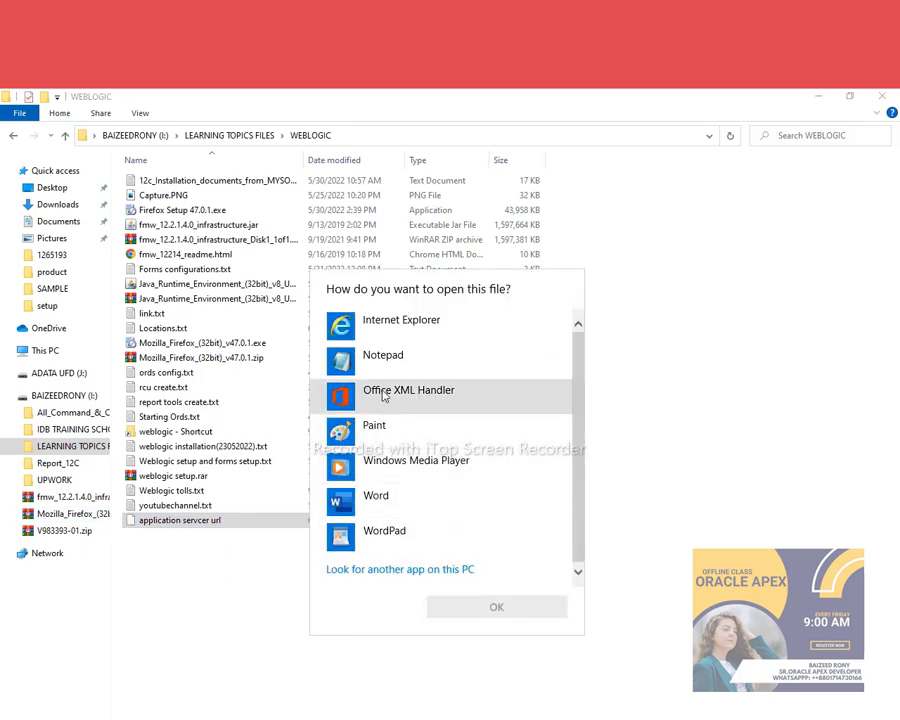
Step: Open the file in Notepad, paste the server URL, and copy it again
left_click(389, 365)
left_click(474, 604)
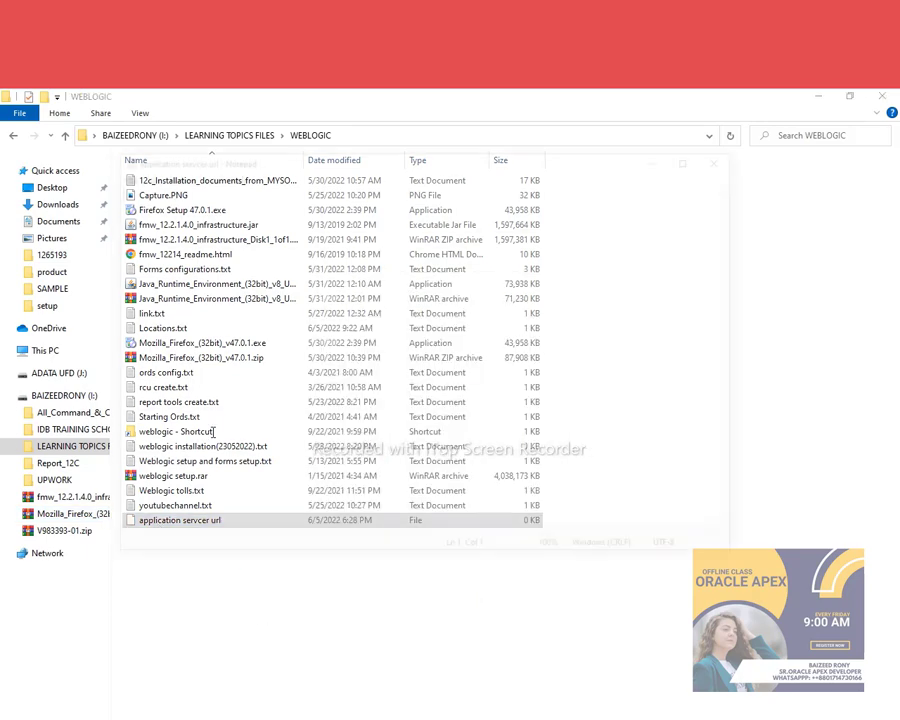
right_click(234, 348)
left_click(281, 410)
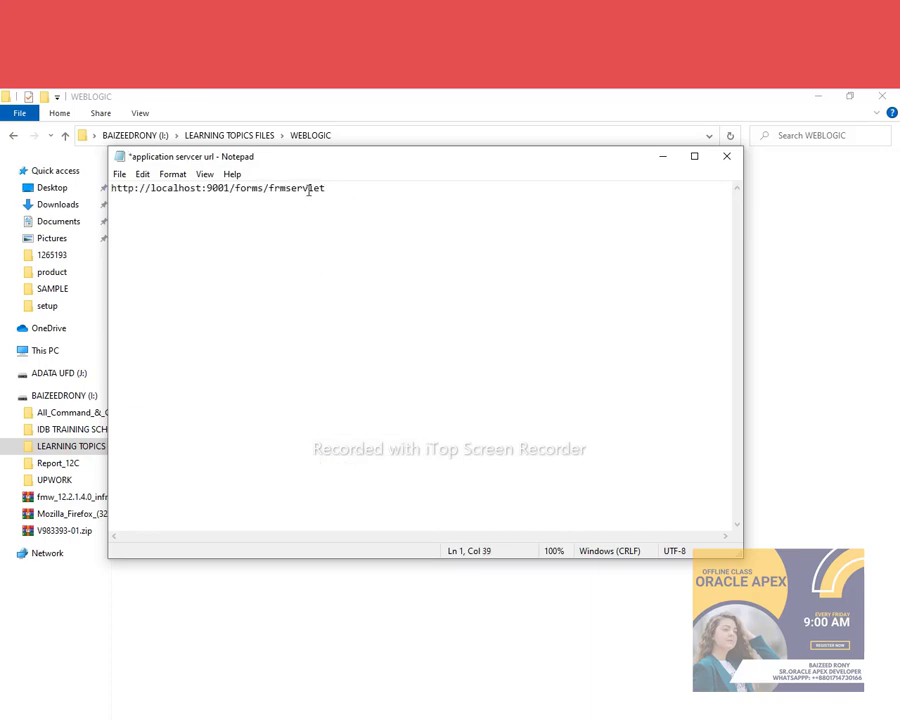
left_click_drag(307, 187, 111, 188)
right_click(158, 198)
left_click(213, 243)
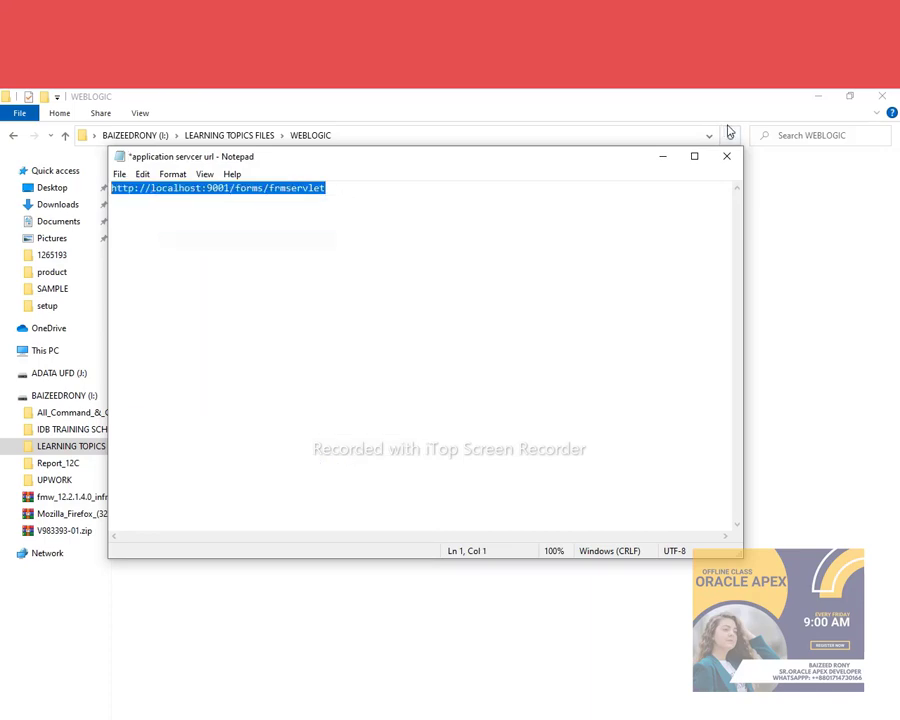
Step: Accept the Forms Builder preferences, cancel the Firefox import wizard, and close Notepad unsaved
left_click(728, 135)
key("alt+Tab")
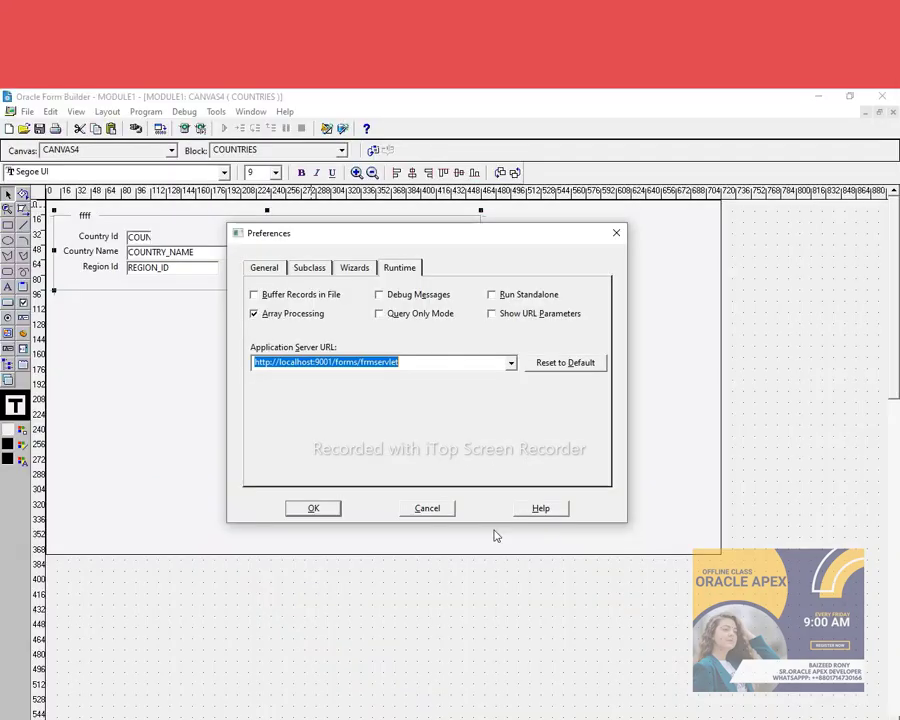
left_click(325, 511)
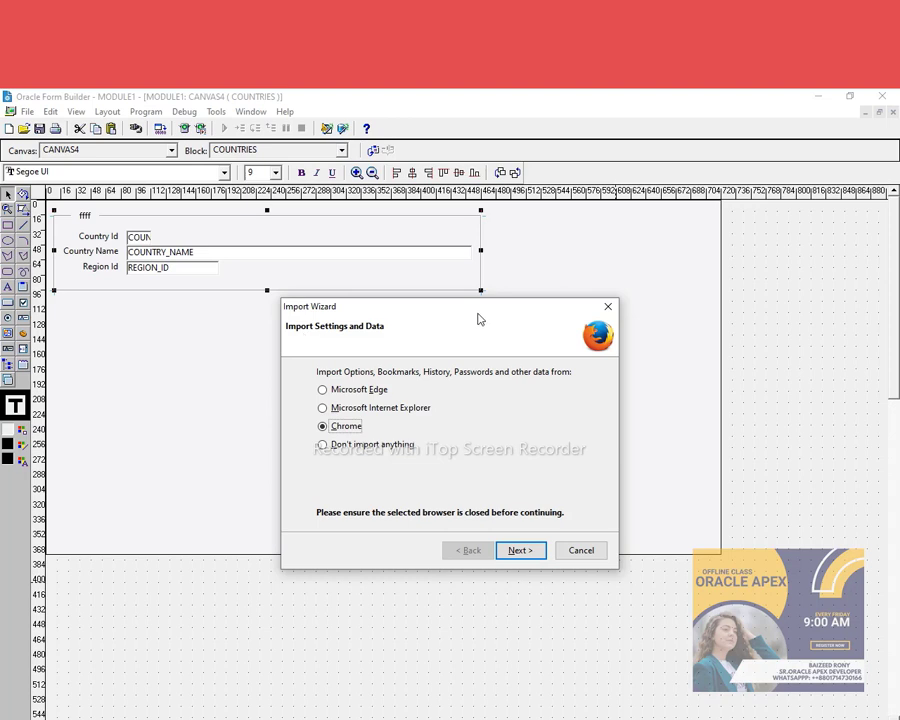
left_click(582, 549)
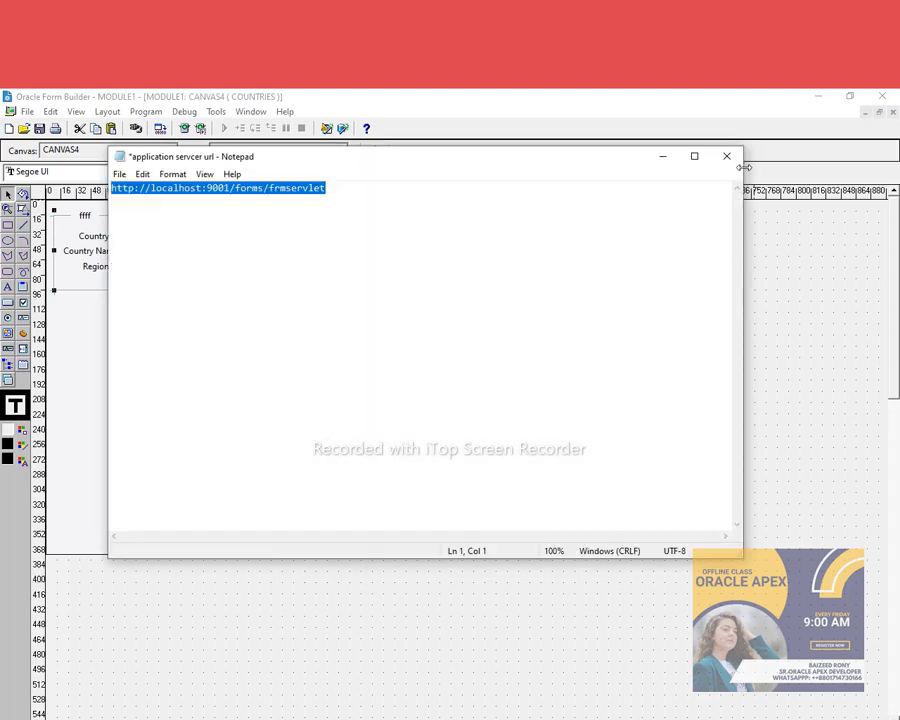
left_click(726, 156)
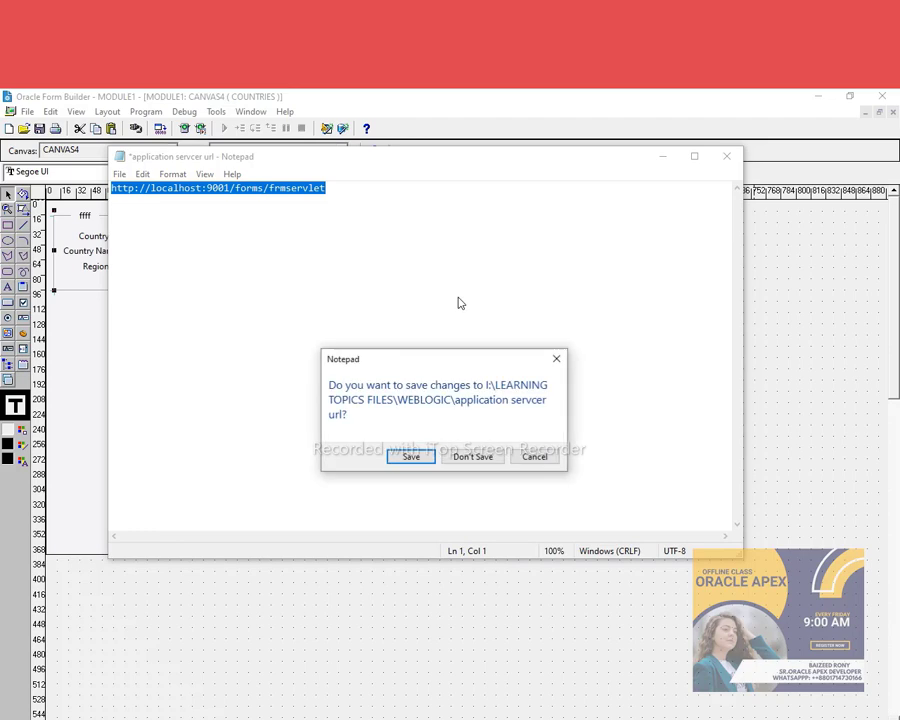
left_click(472, 458)
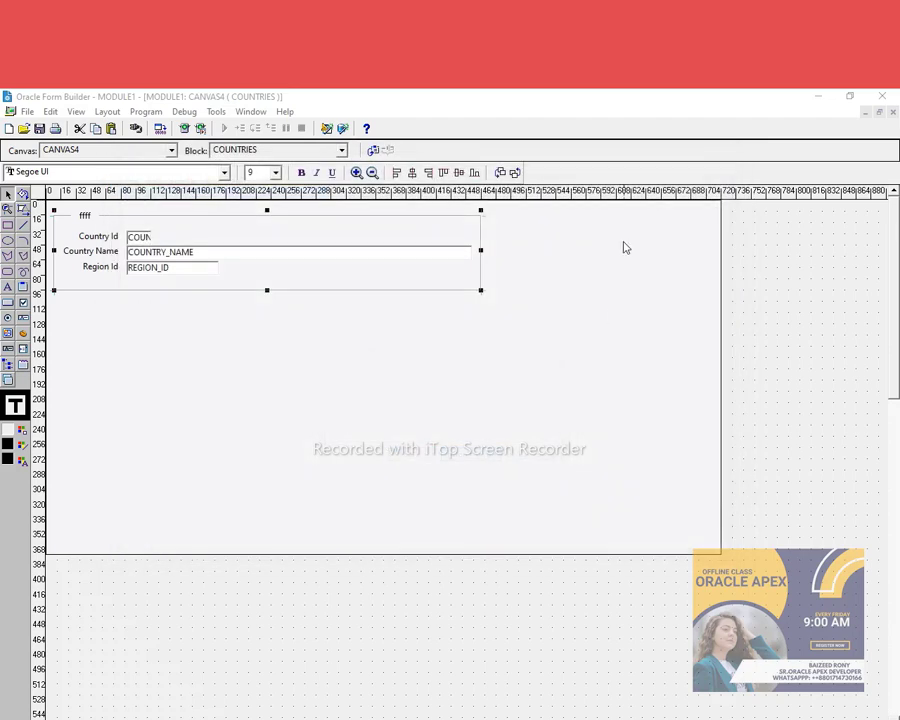
Step: Run the form, close all stray Firefox tabs, and run it again
left_click(184, 127)
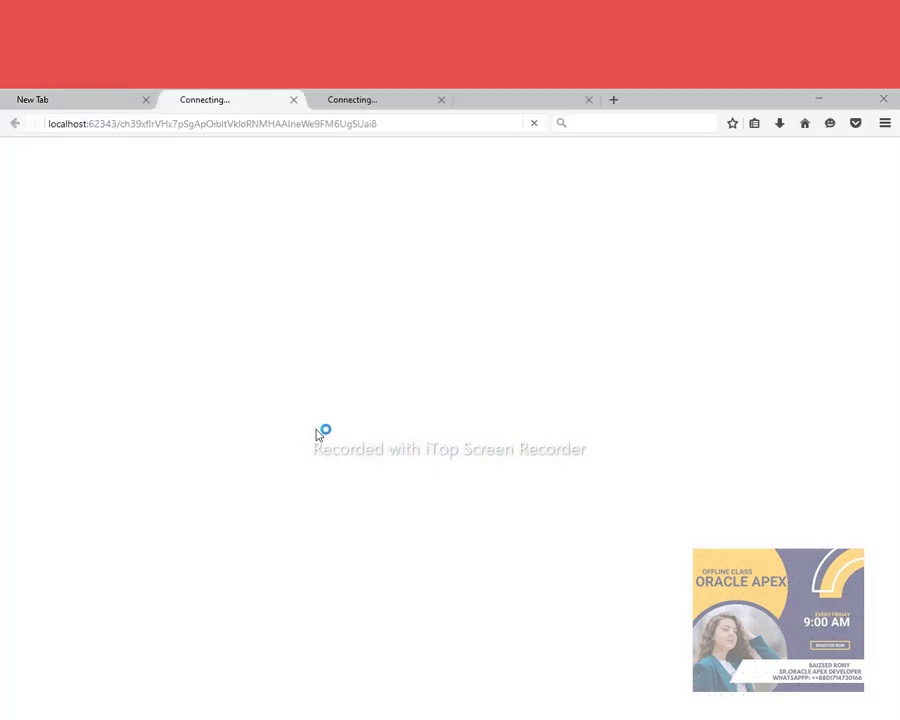
left_click(589, 99)
left_click(441, 100)
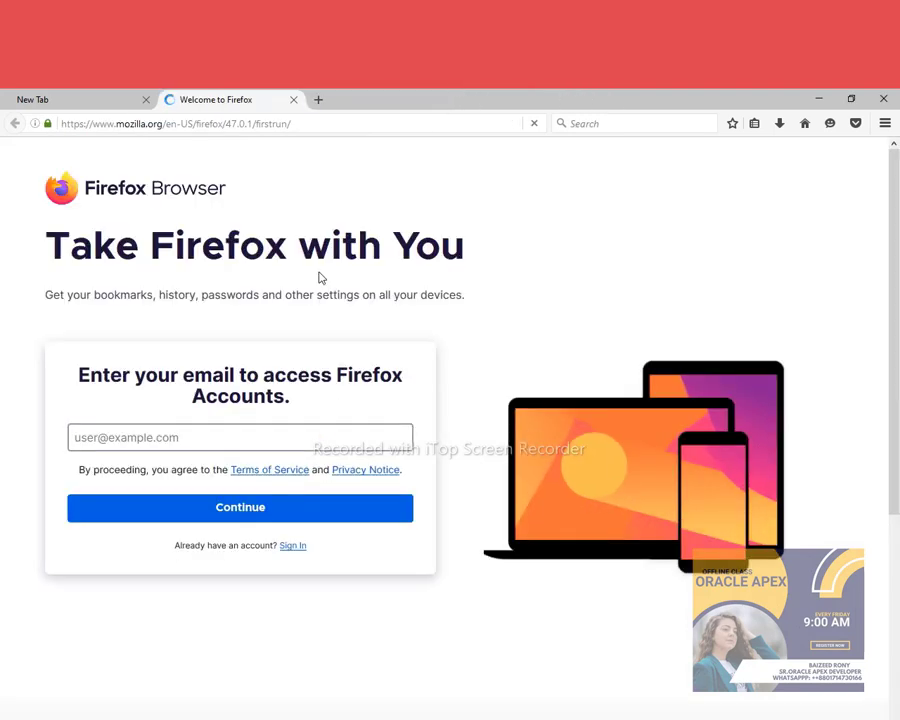
left_click(295, 100)
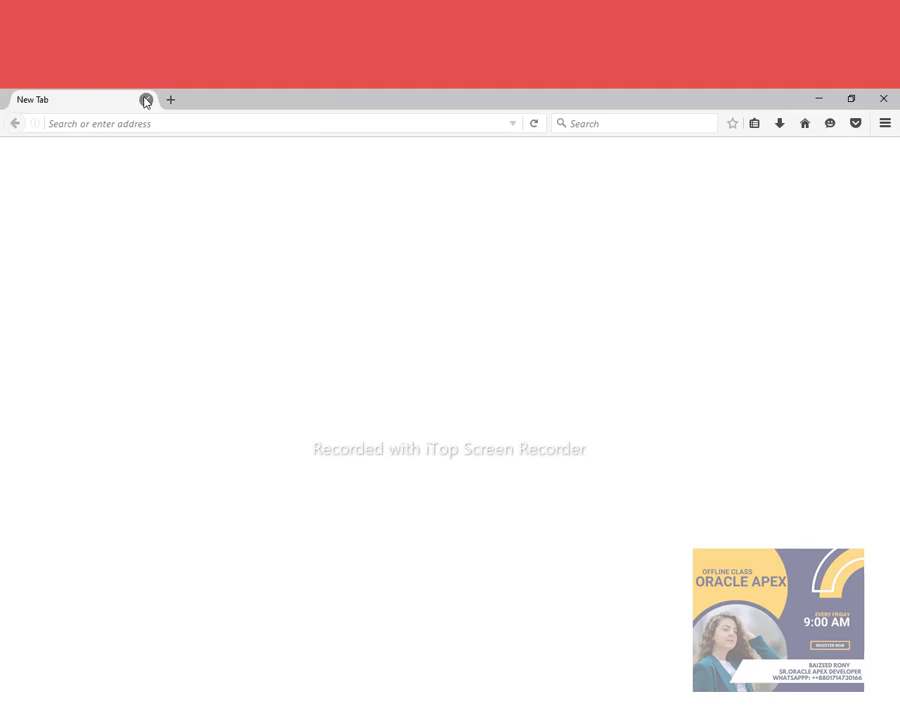
left_click(144, 98)
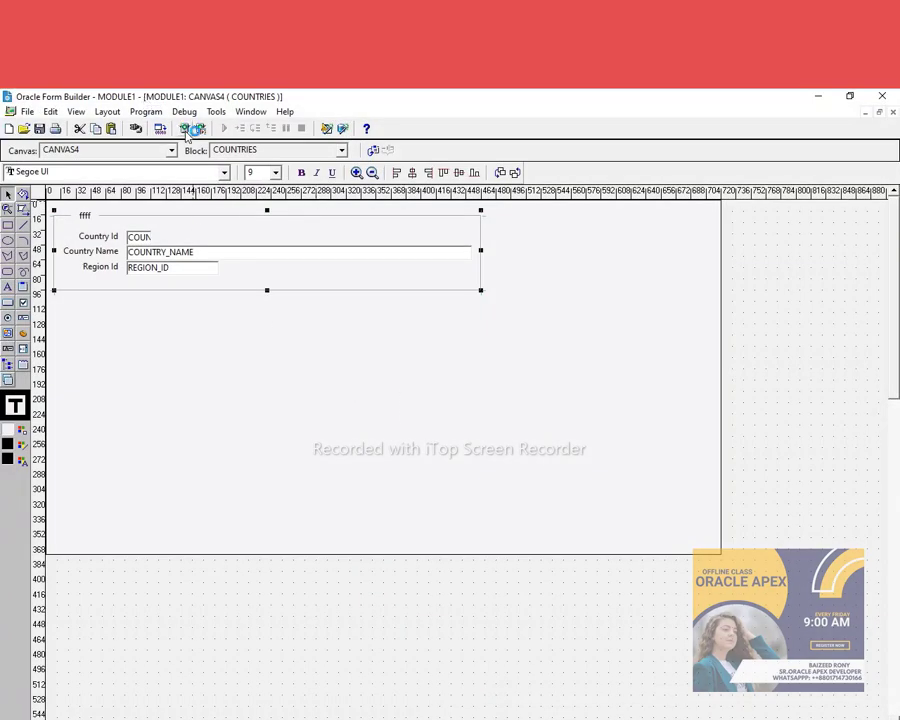
left_click(185, 129)
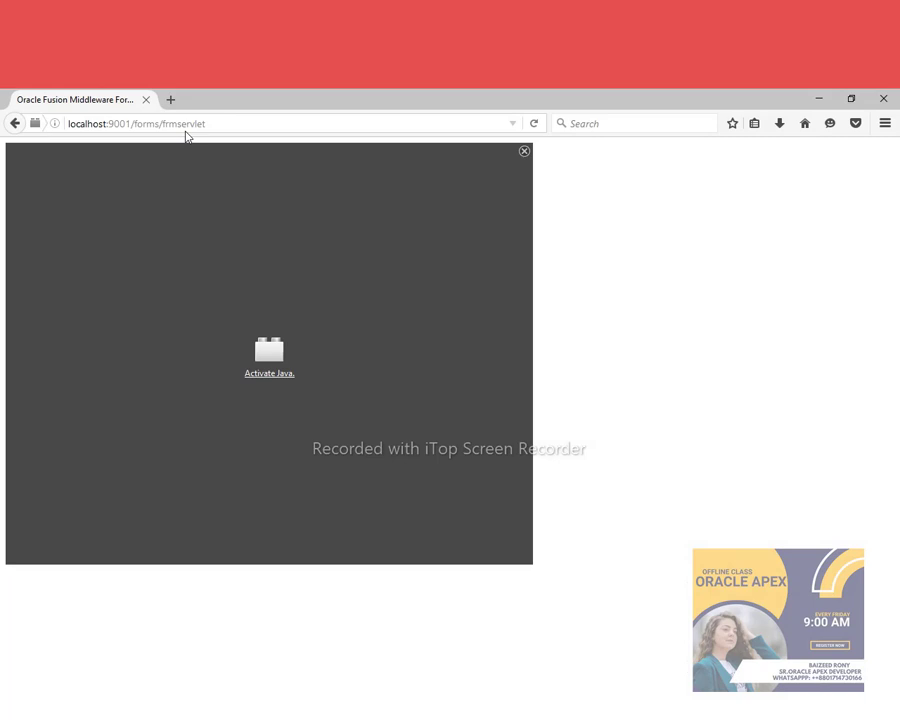
Step: Allow Java and the OracleForms app, permit firewall access, and dismiss the FRM-40010 error
left_click(284, 376)
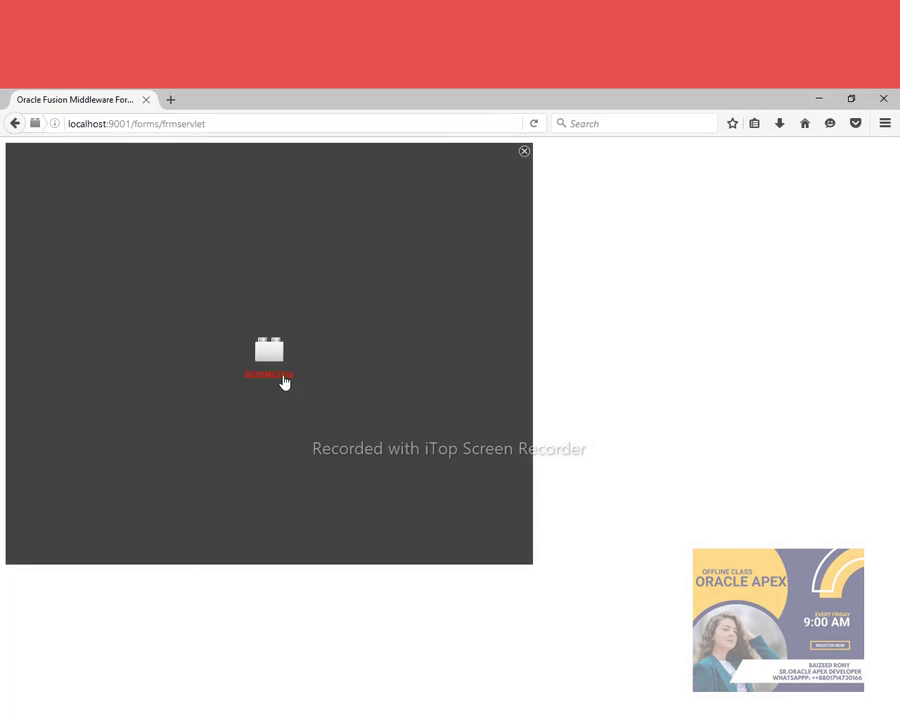
left_click(93, 192)
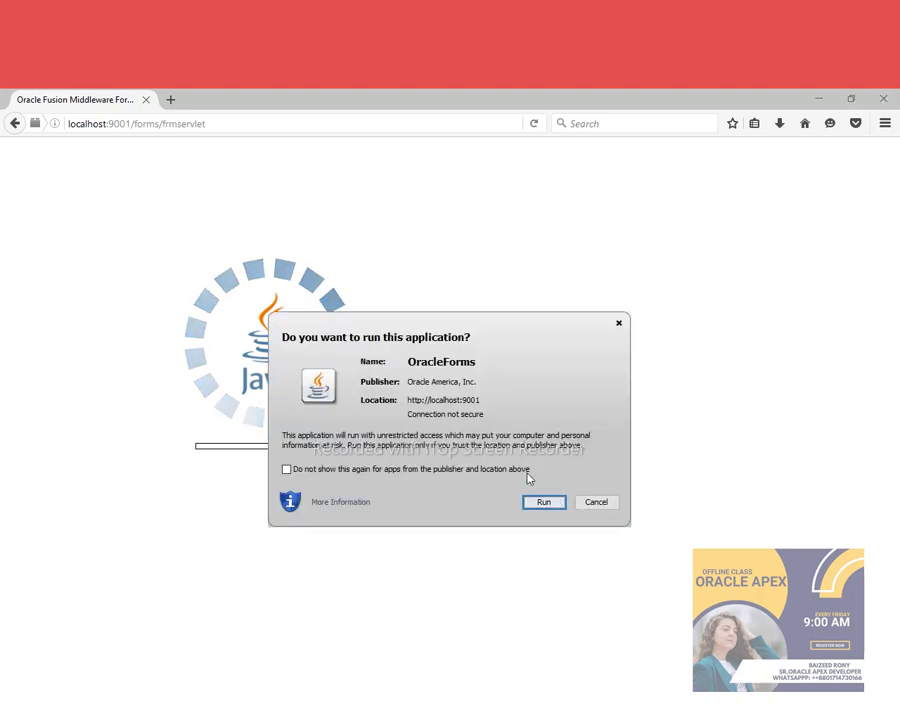
left_click(548, 499)
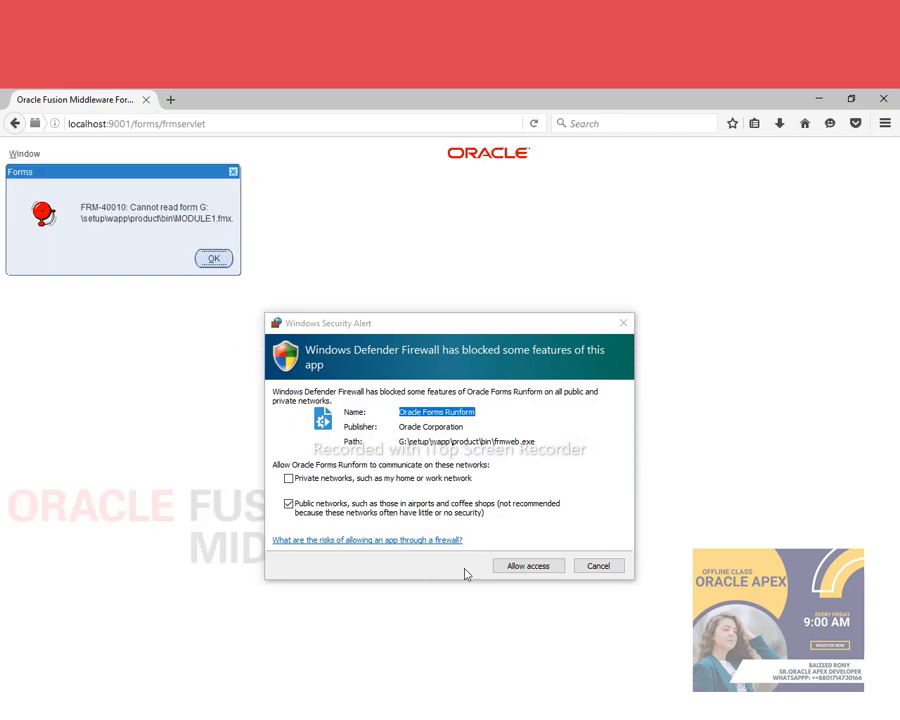
left_click(511, 568)
left_click(522, 568)
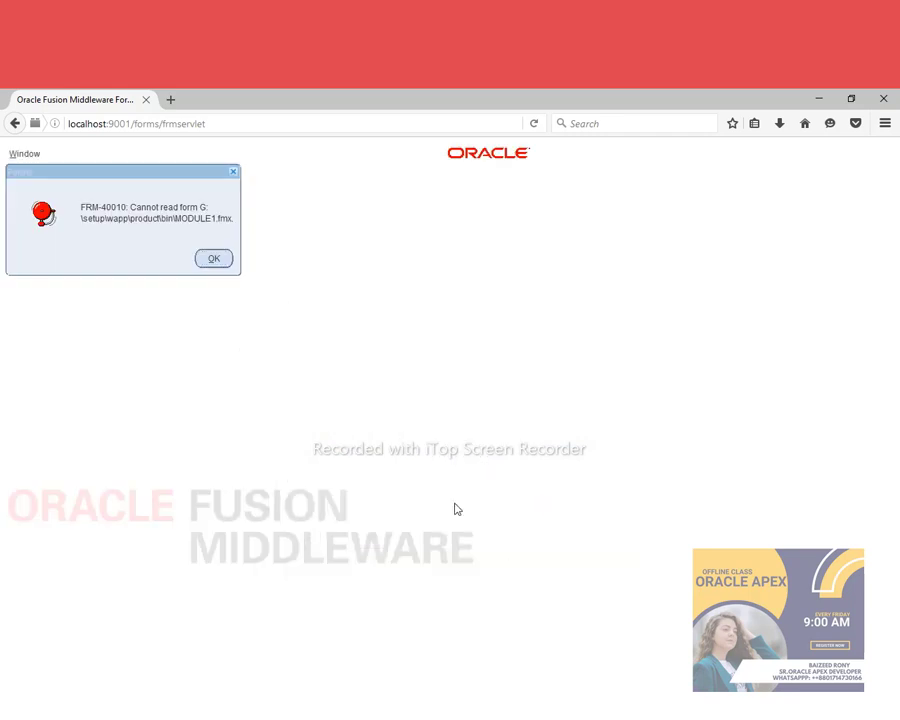
left_click(216, 260)
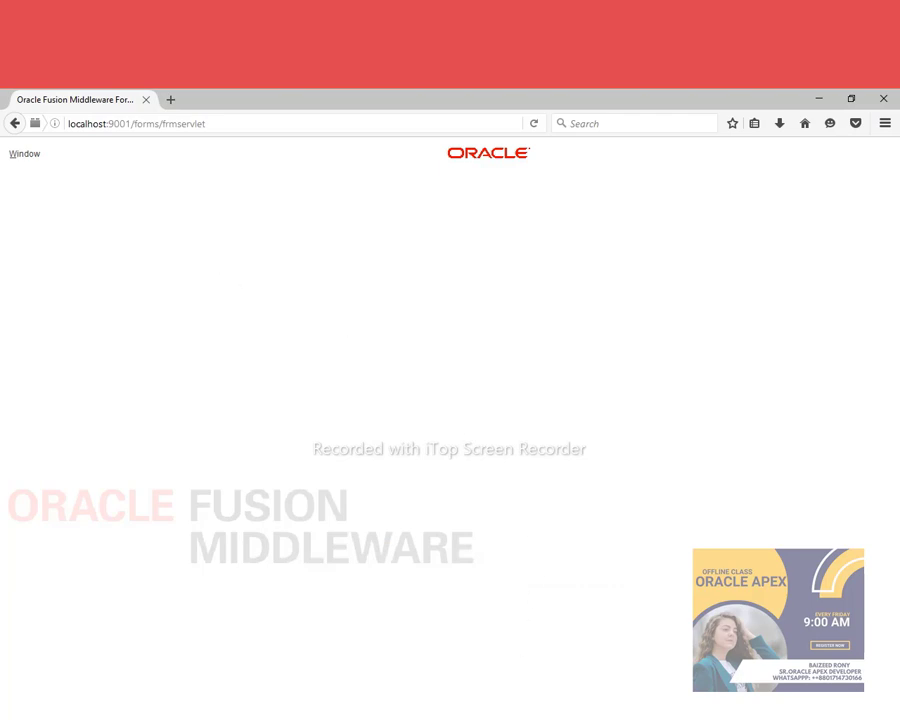
key("alt+Tab")
left_click(27, 111)
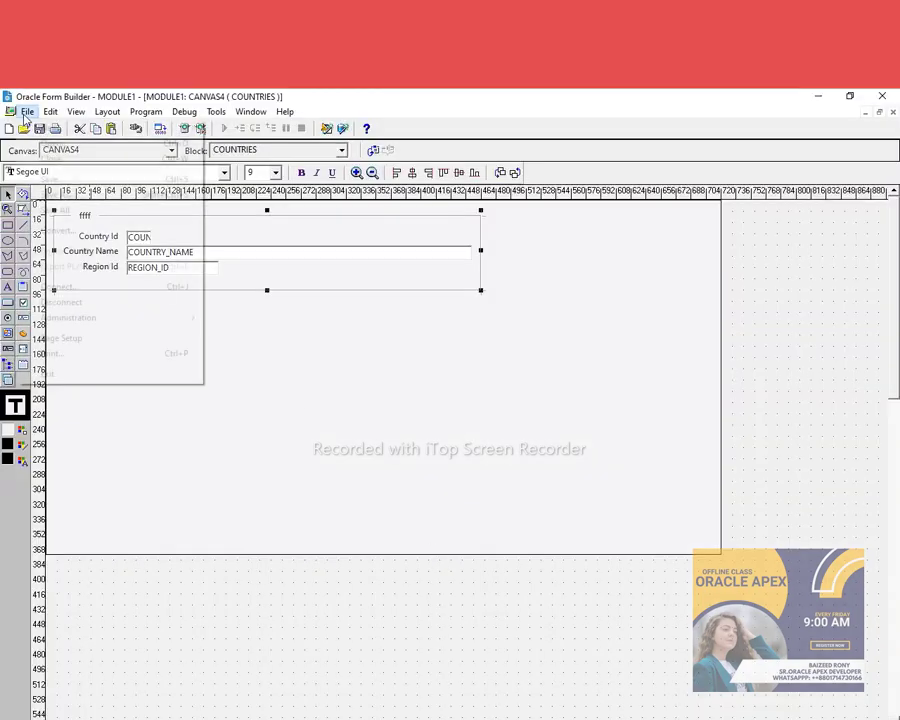
Step: Save the form as MODULE1.fmb in G:\setup\wapp\product\forms
left_click(27, 111)
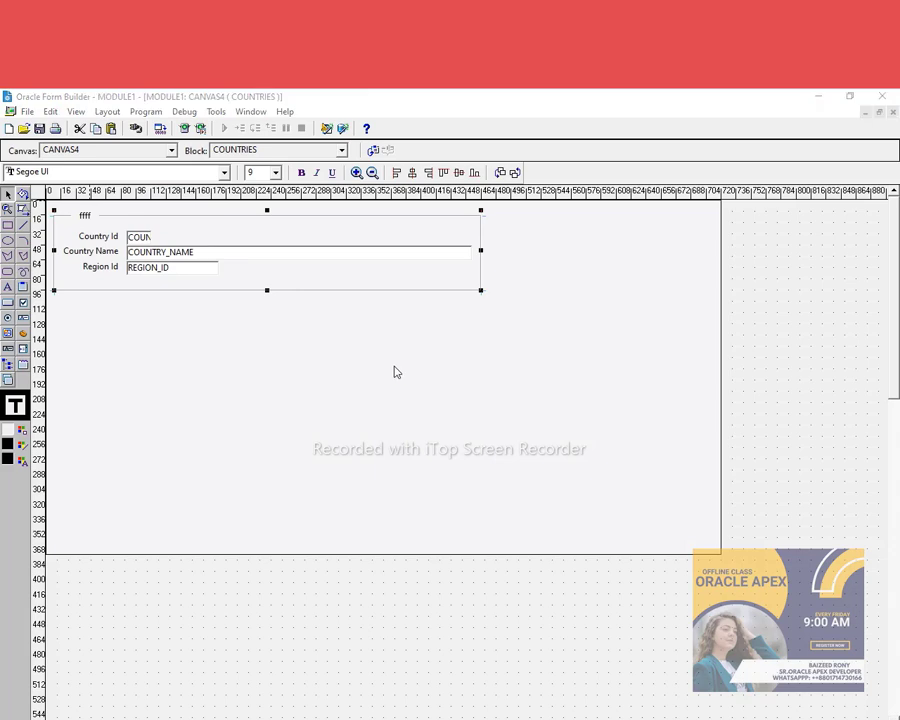
key("ctrl+s")
left_click(62, 363)
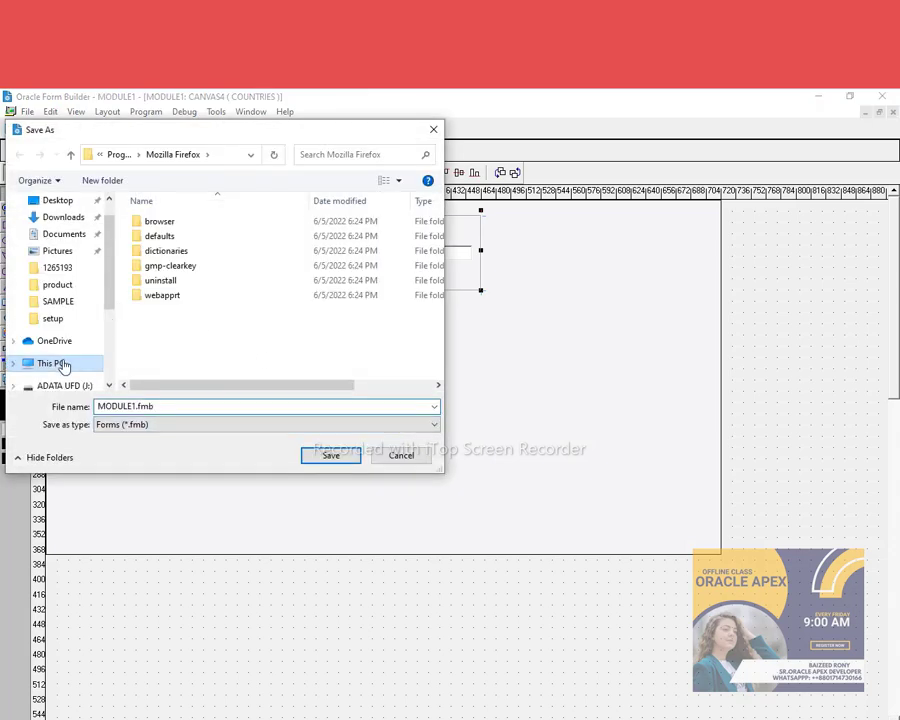
scroll(202, 332, "down", 5)
double_click(207, 332)
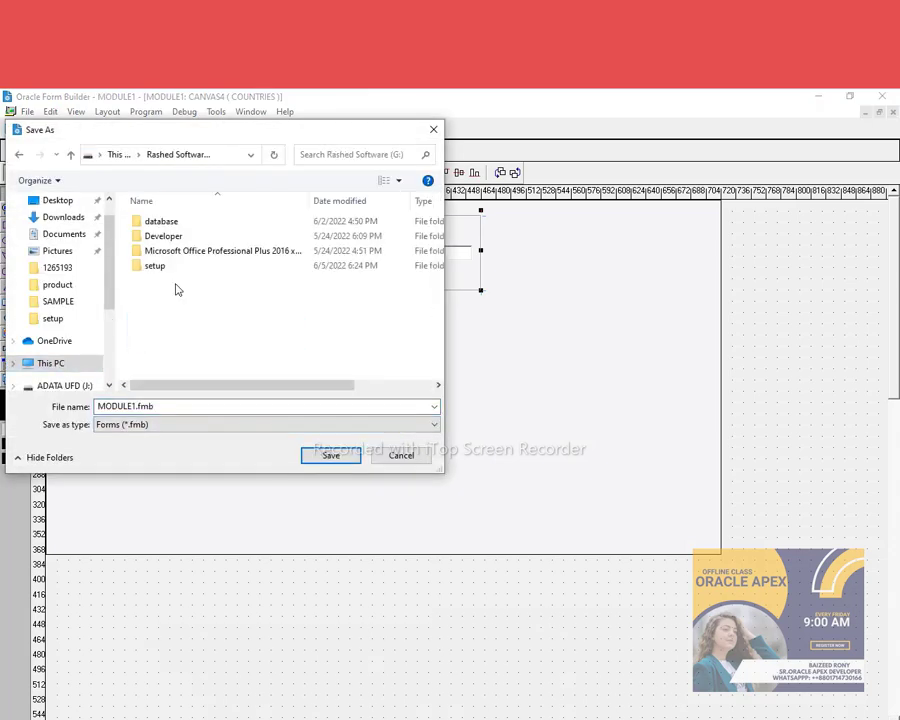
double_click(150, 263)
double_click(155, 226)
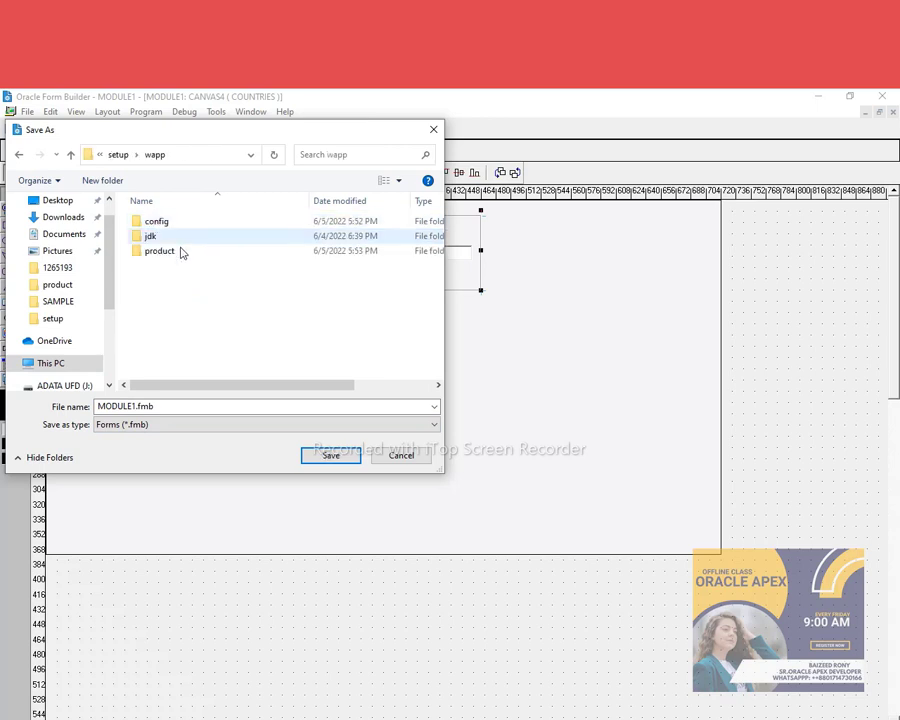
double_click(171, 257)
left_click(168, 296)
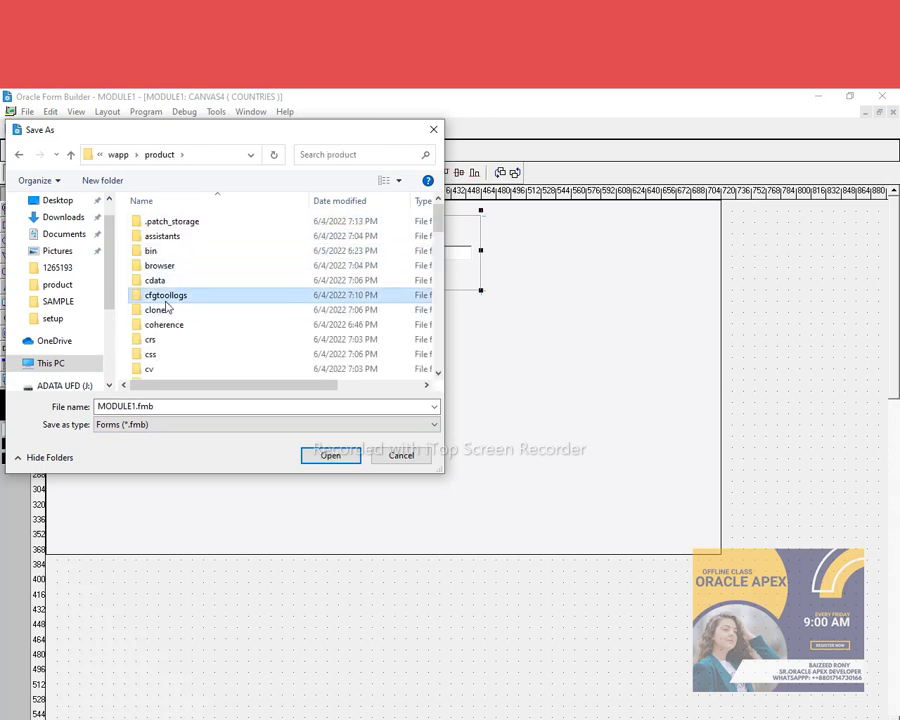
key("f")
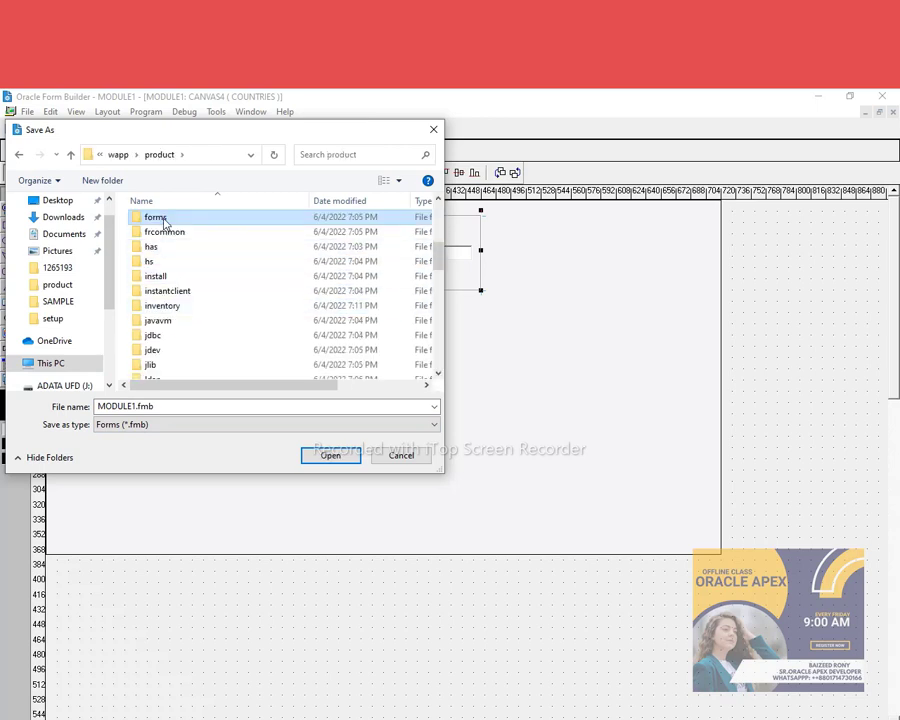
double_click(162, 220)
scroll(220, 350, "down", 2)
left_click(331, 457)
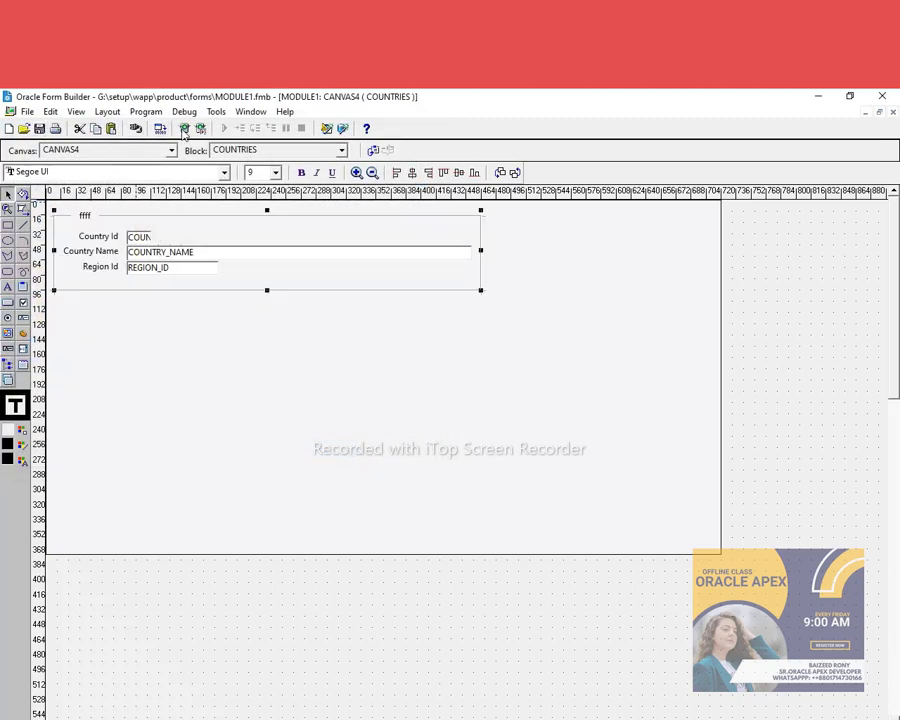
Step: Run the saved form in Firefox and query it to show AR, Argentina, region 2
left_click(184, 129)
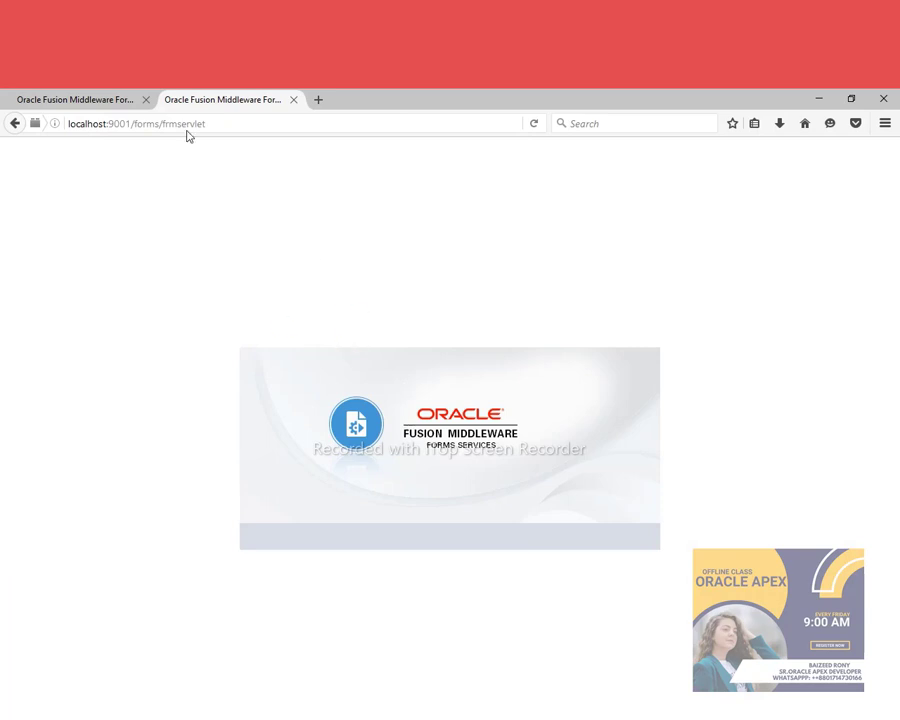
left_click(146, 99)
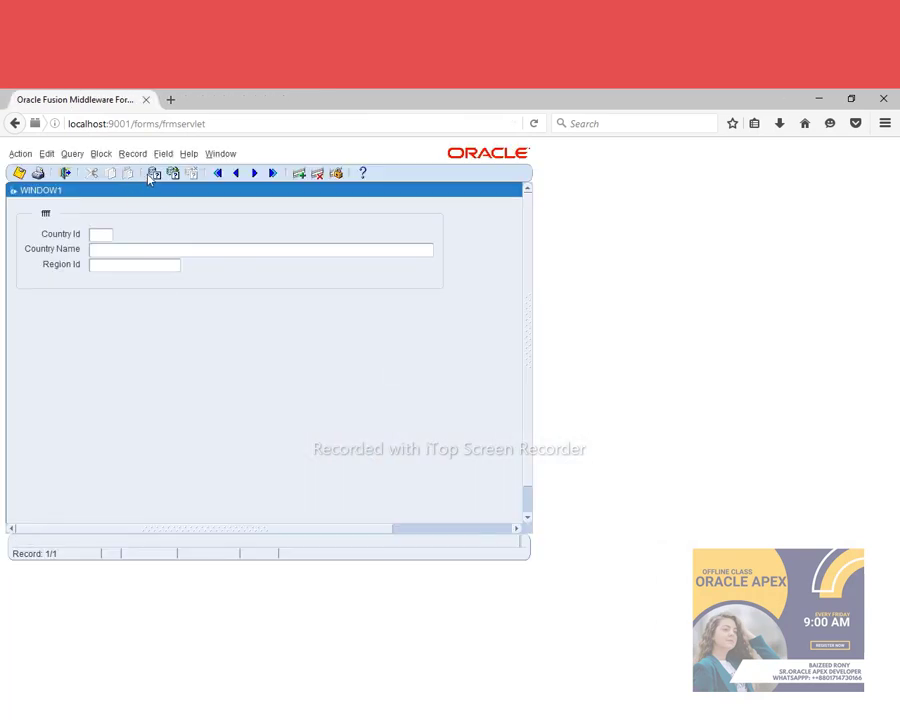
left_click(153, 175)
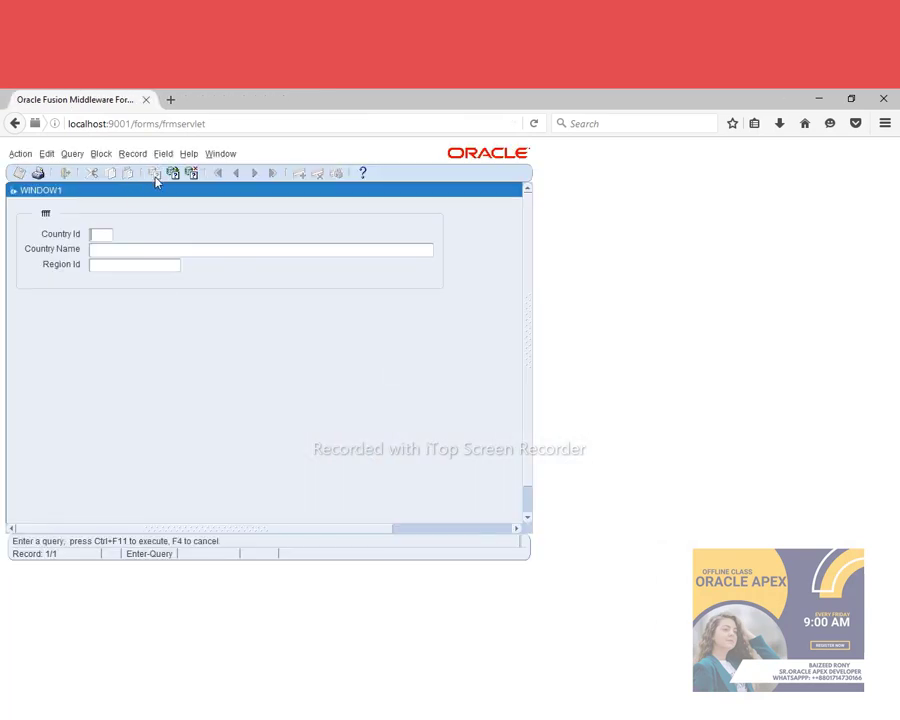
left_click(173, 177)
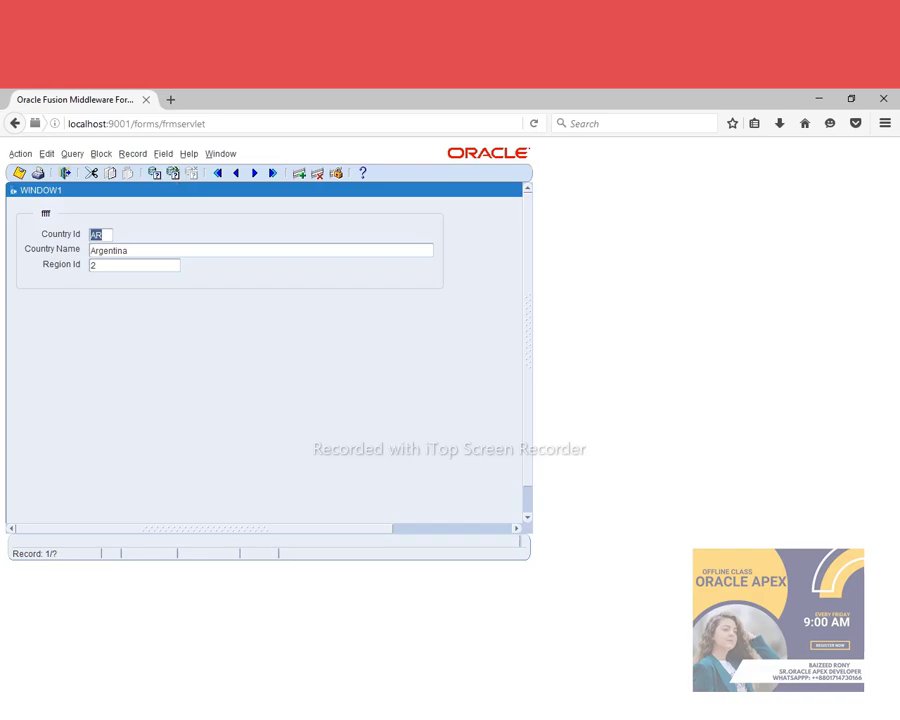